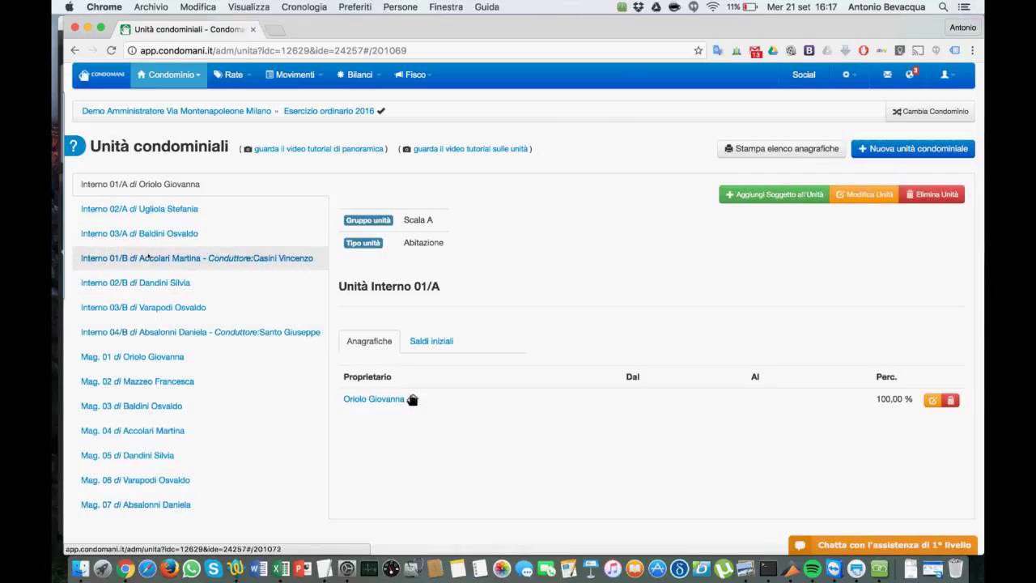
# - Open the condominium's assemblies and delete the ordinary assembly convened for 03/10/2016 and 10/10/2016
pyautogui.click(166, 75)
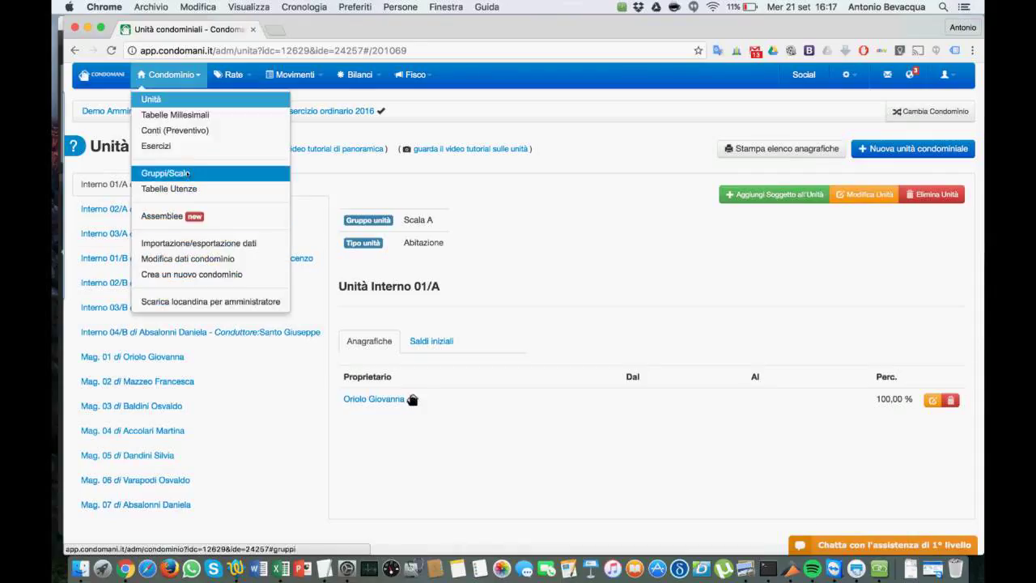
pyautogui.click(187, 216)
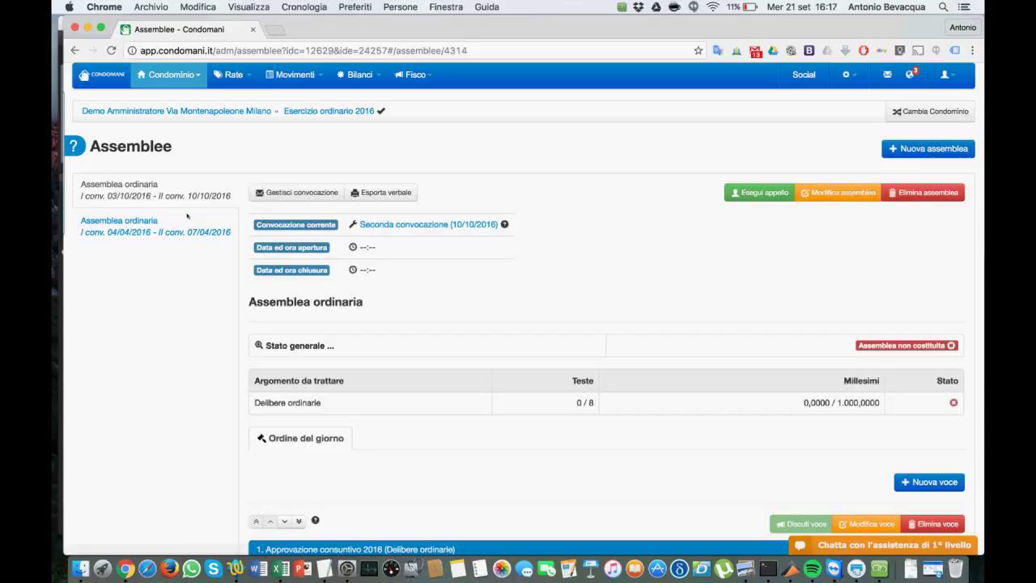
pyautogui.press('XF86MonBrightnessUp')
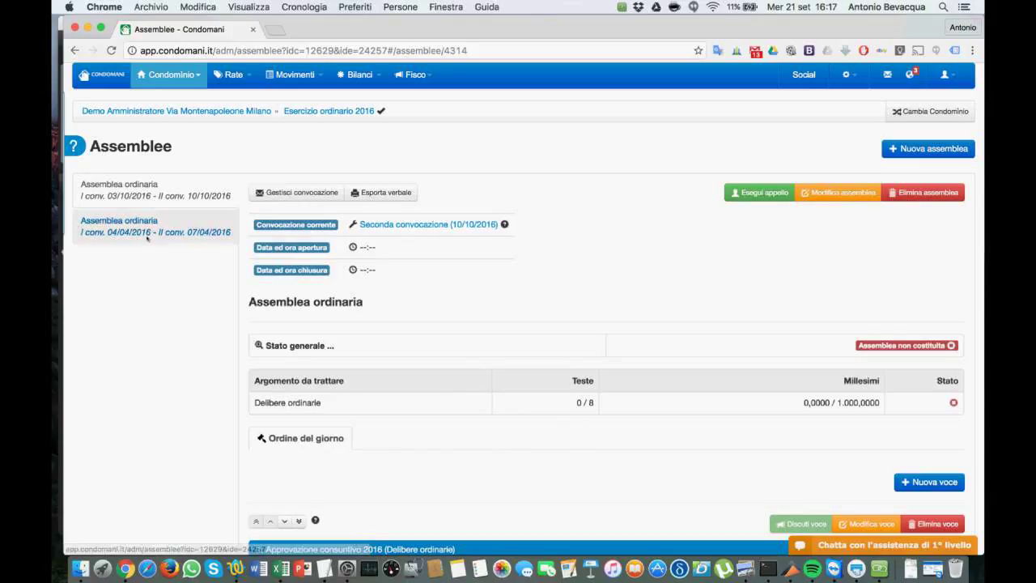
pyautogui.click(904, 193)
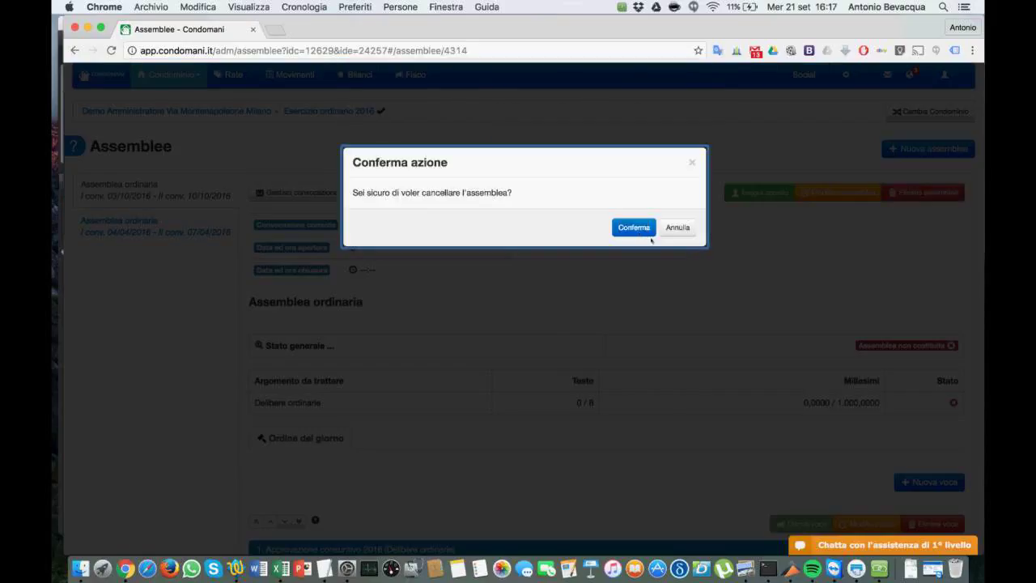
pyautogui.click(636, 229)
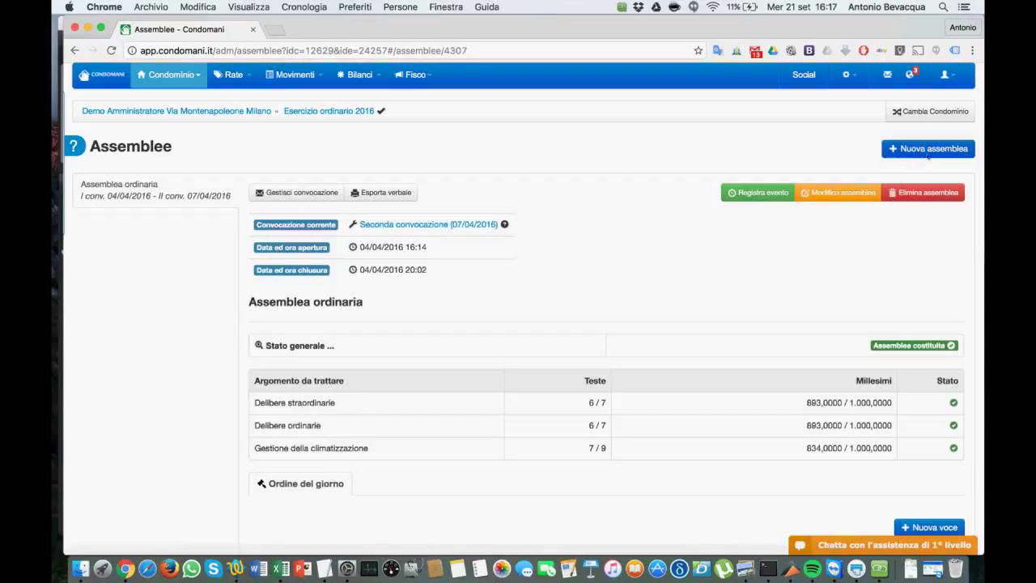
# - Start a new assembly described as "Assemblea ordinaria" and set its first call's date to 05/10/2016
pyautogui.click(928, 149)
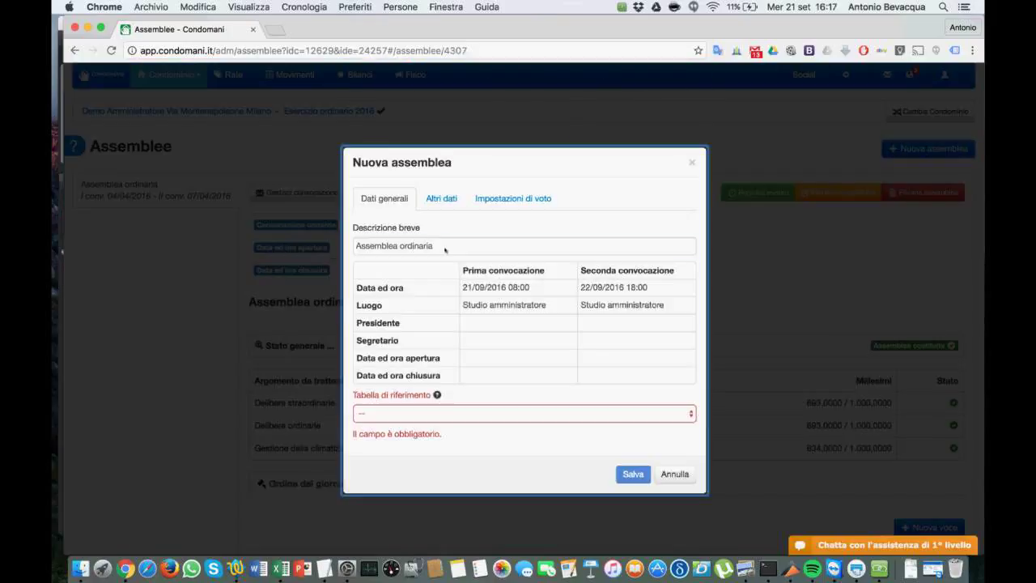
pyautogui.click(444, 250)
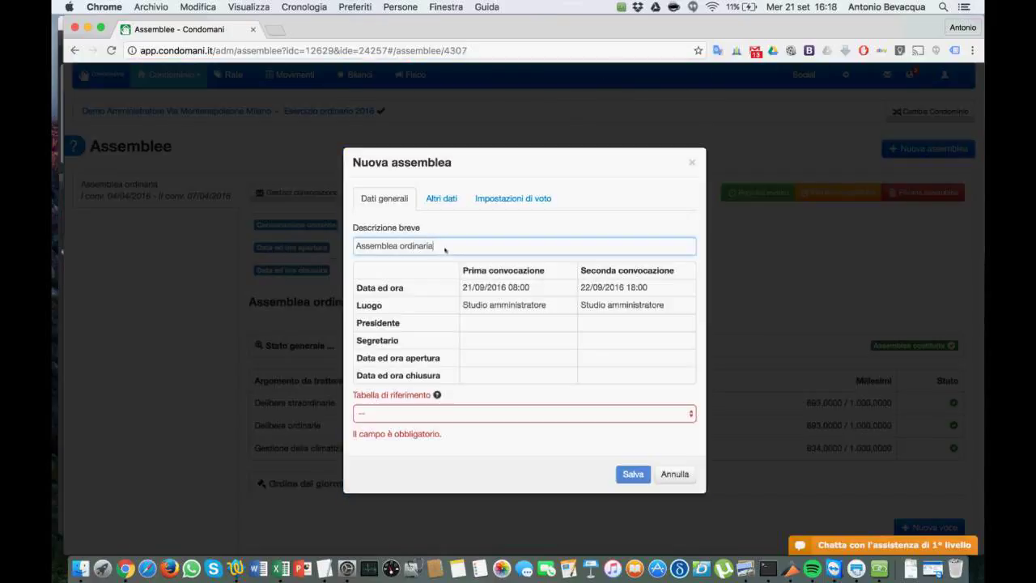
pyautogui.click(489, 287)
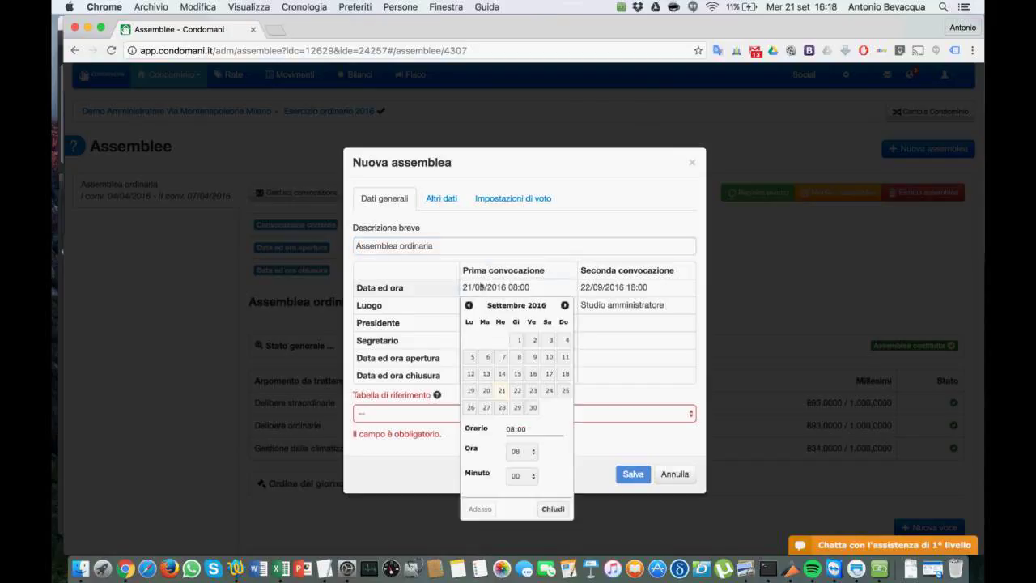
pyautogui.click(565, 305)
pyautogui.click(502, 357)
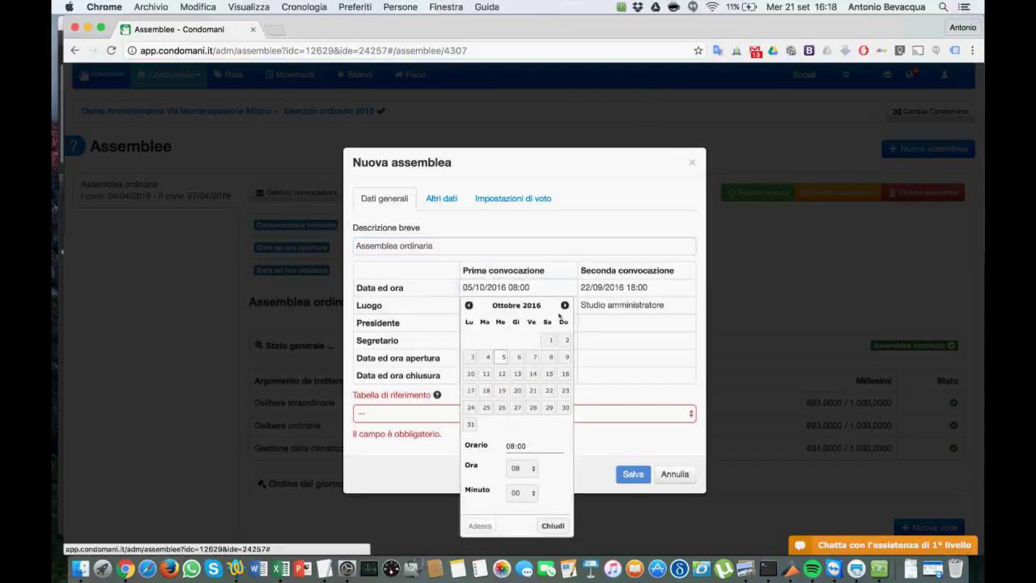
pyautogui.click(569, 234)
# - Set the second call's date to 27/10/2016, keeping the 18:00 time
pyautogui.click(609, 292)
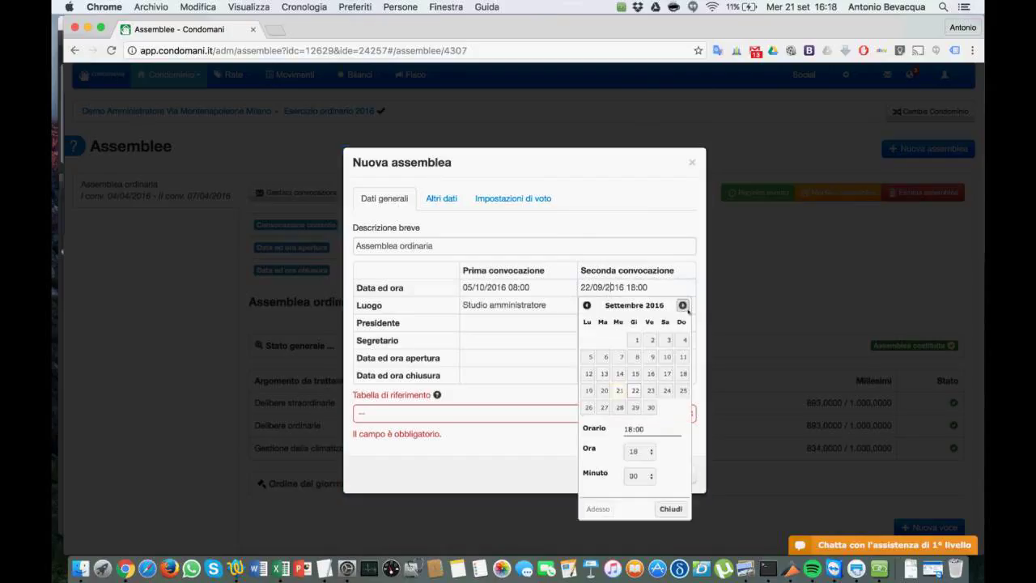
pyautogui.click(683, 305)
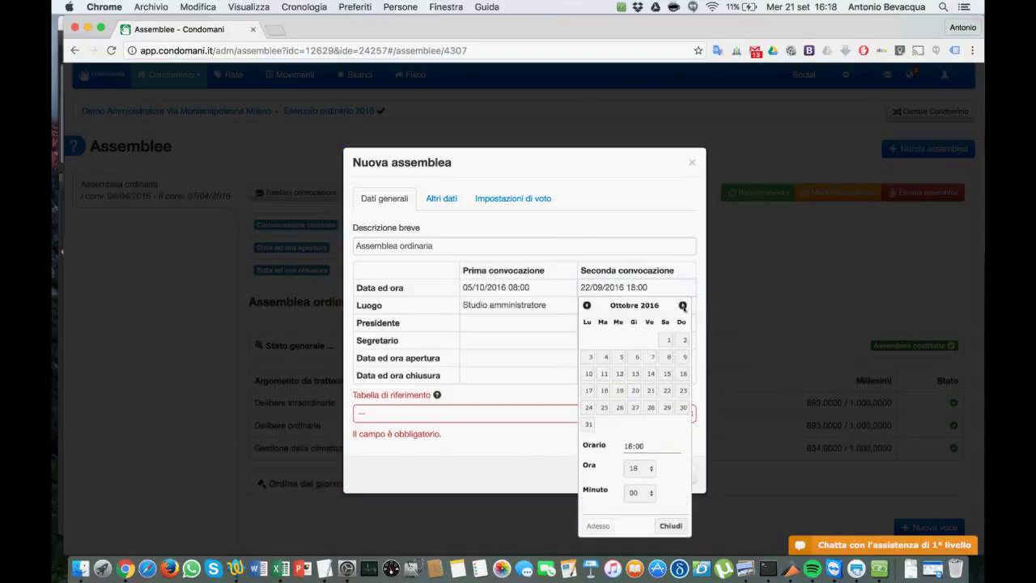
pyautogui.click(634, 407)
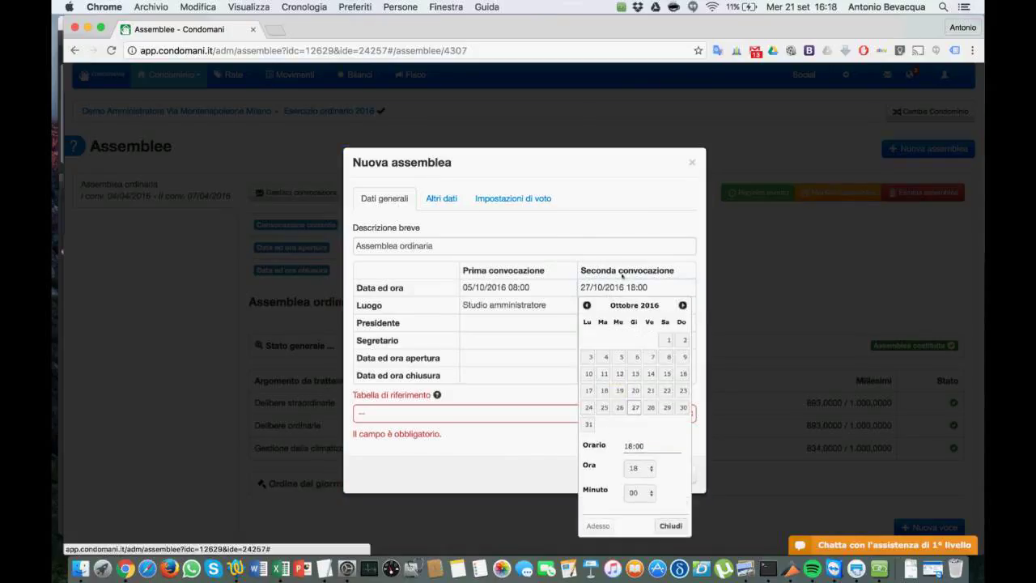
pyautogui.click(588, 253)
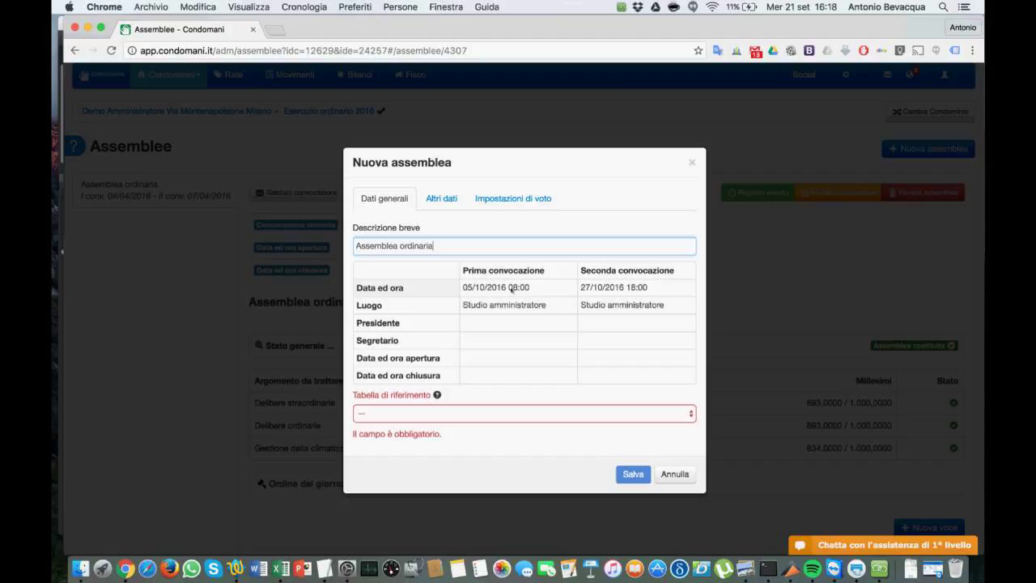
# - Change the first call's time to 05:00
pyautogui.click(512, 289)
pyautogui.doubleClick(518, 288)
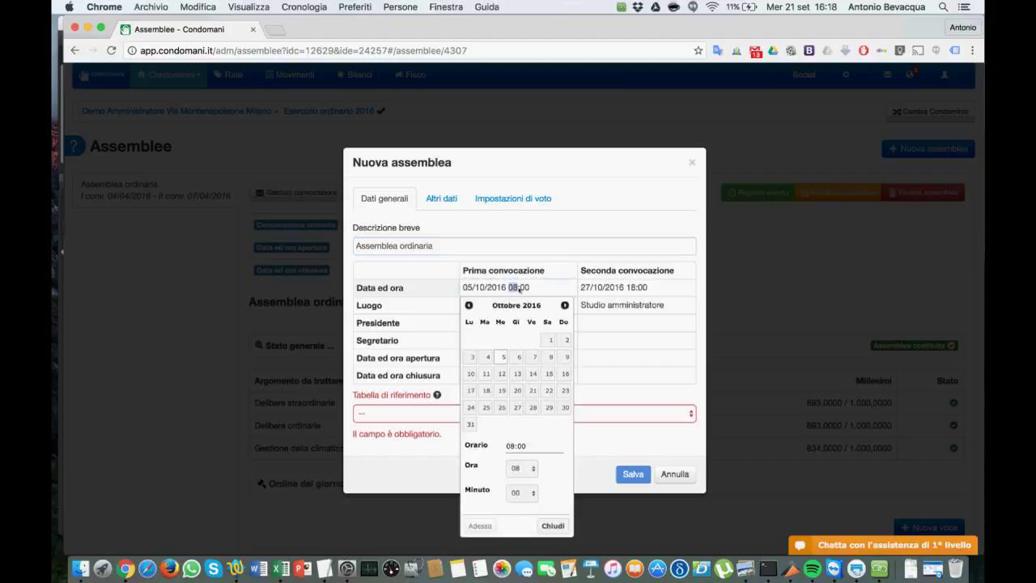
pyautogui.write('5')
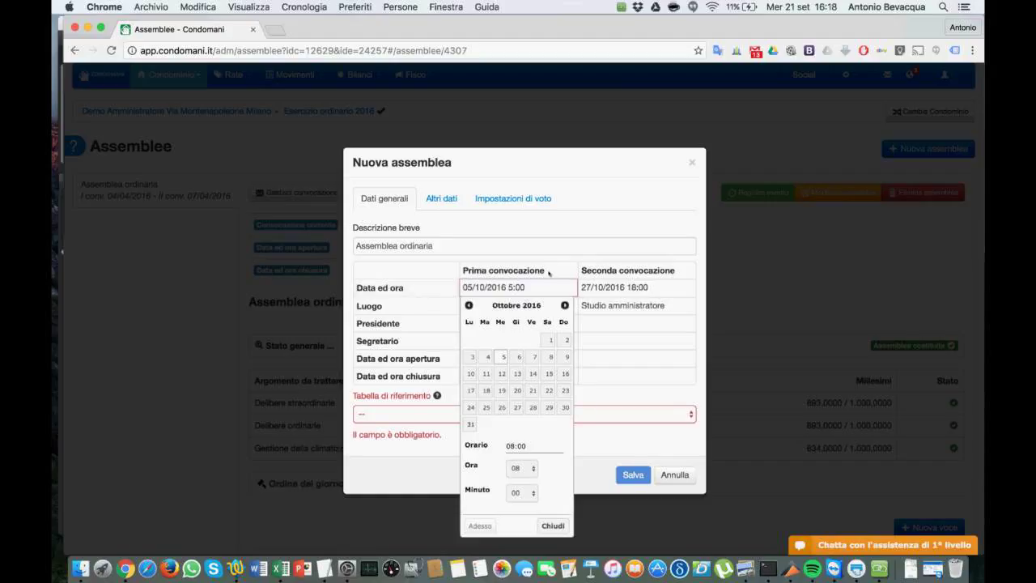
pyautogui.click(589, 325)
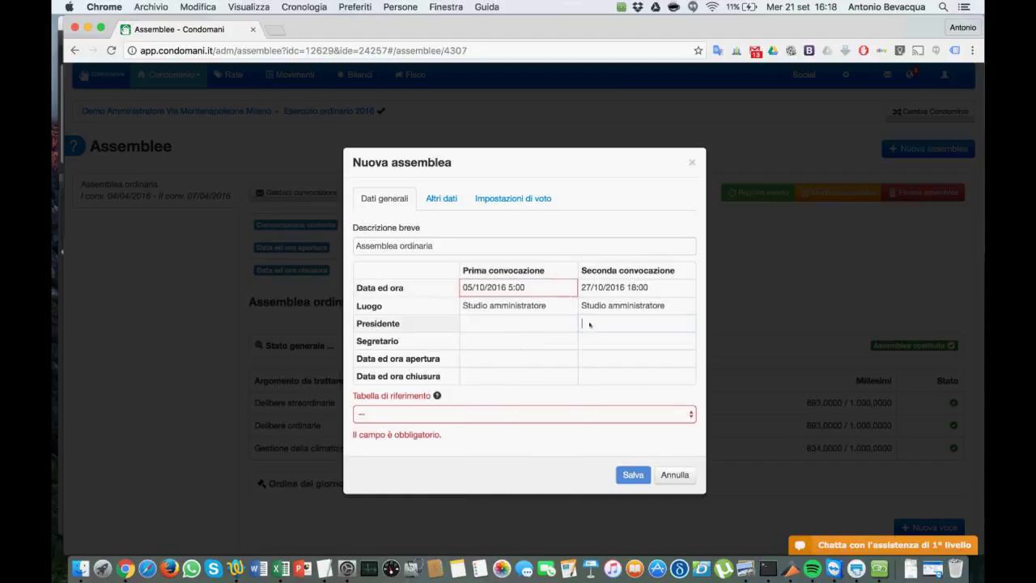
pyautogui.click(509, 290)
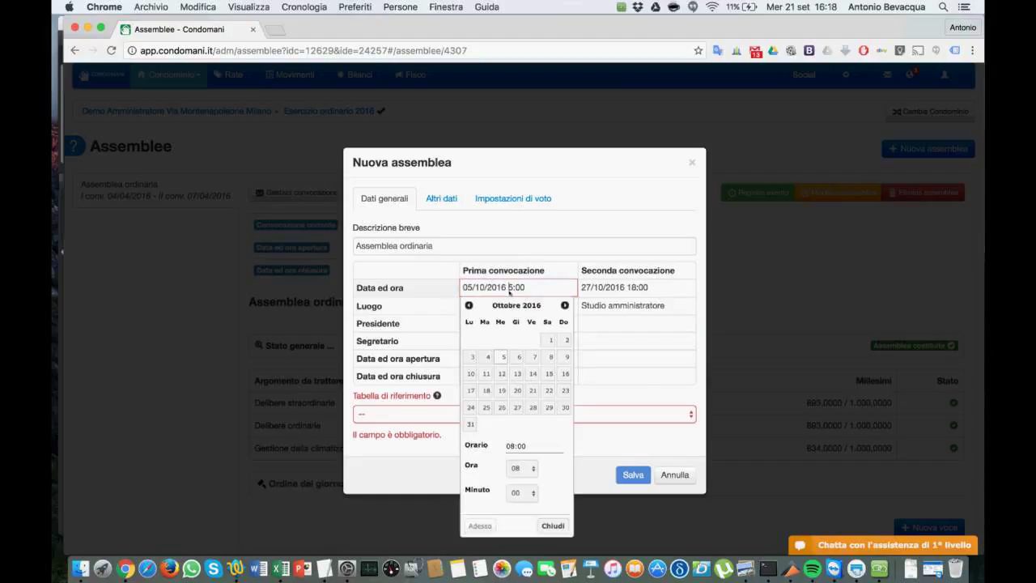
pyautogui.write('0')
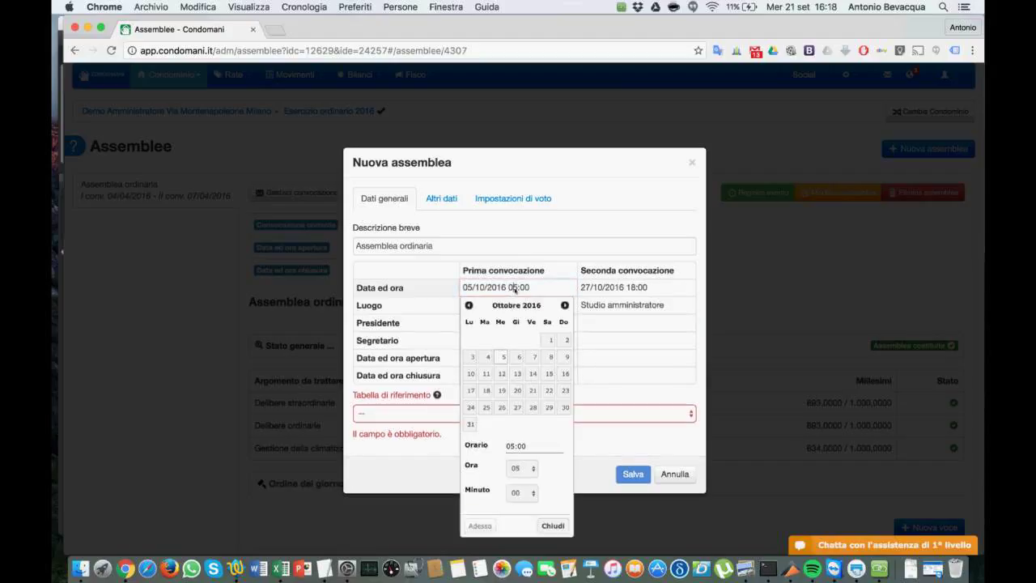
# - Restore the first call's time to 08:00
pyautogui.press('Delete')
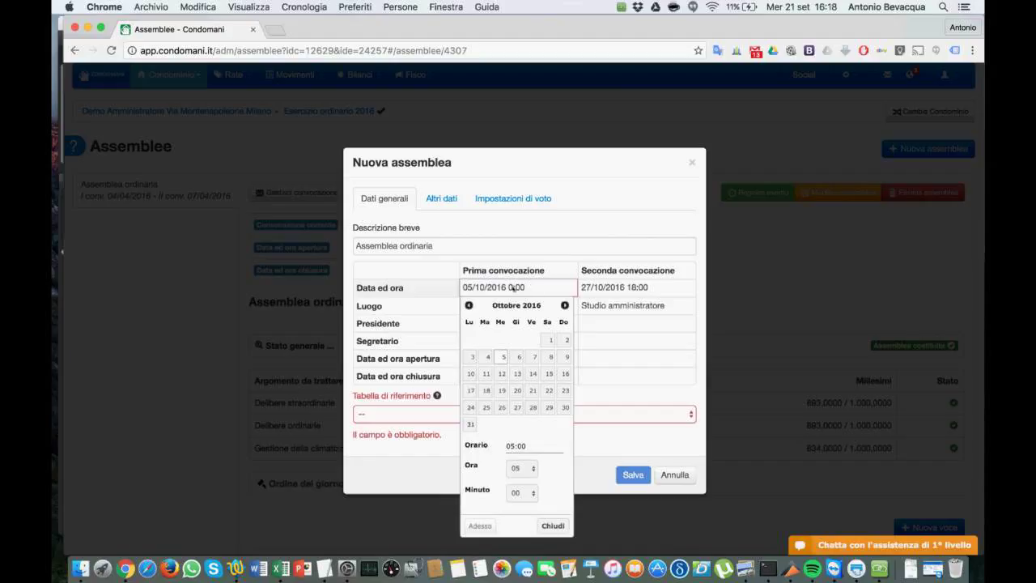
pyautogui.write('8')
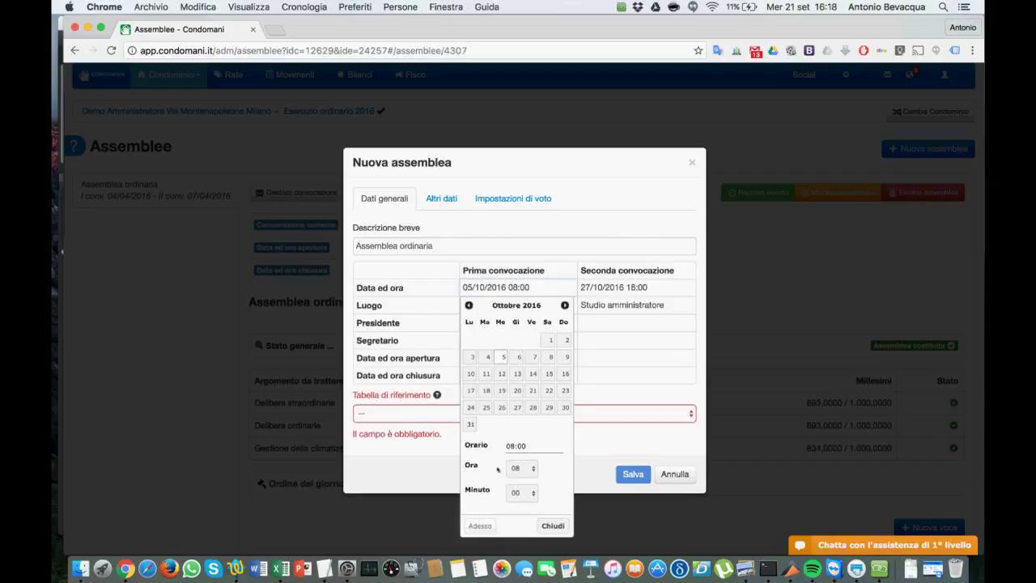
pyautogui.click(597, 437)
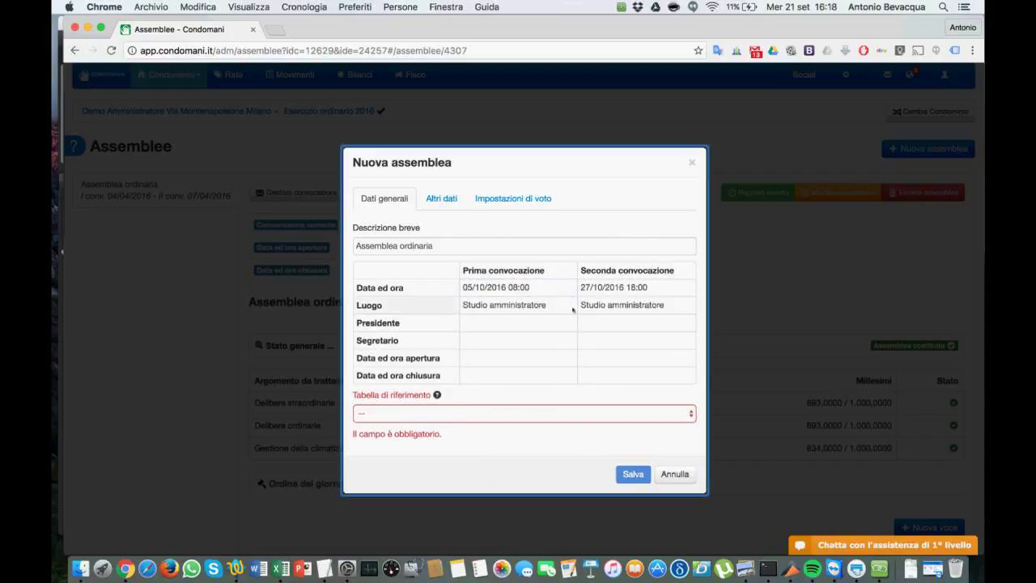
# - Replace the second call's location with "Sala riunioni del condominio"
pyautogui.moveTo(579, 308); pyautogui.dragTo(667, 308)
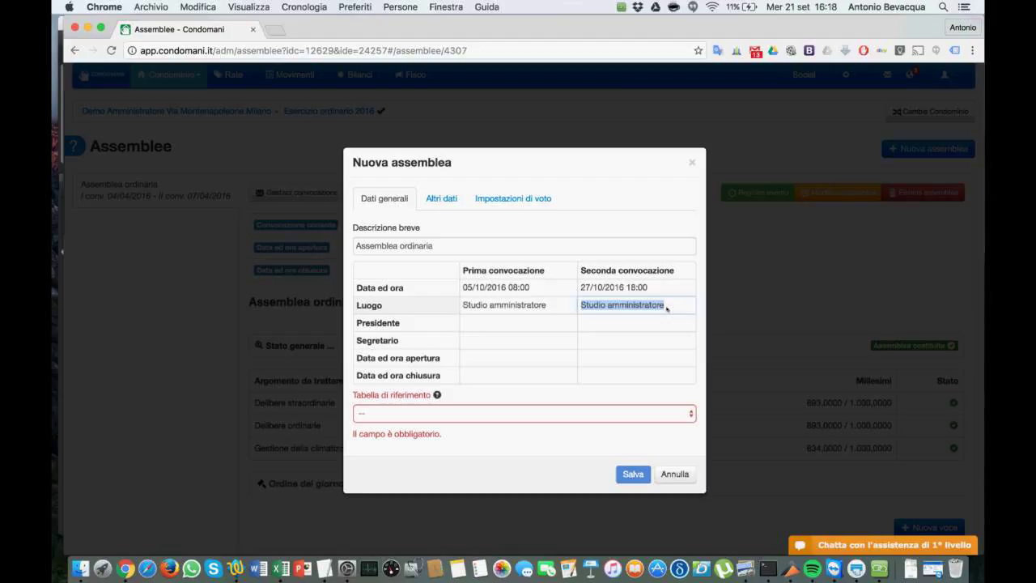
pyautogui.write('Salra riunion')
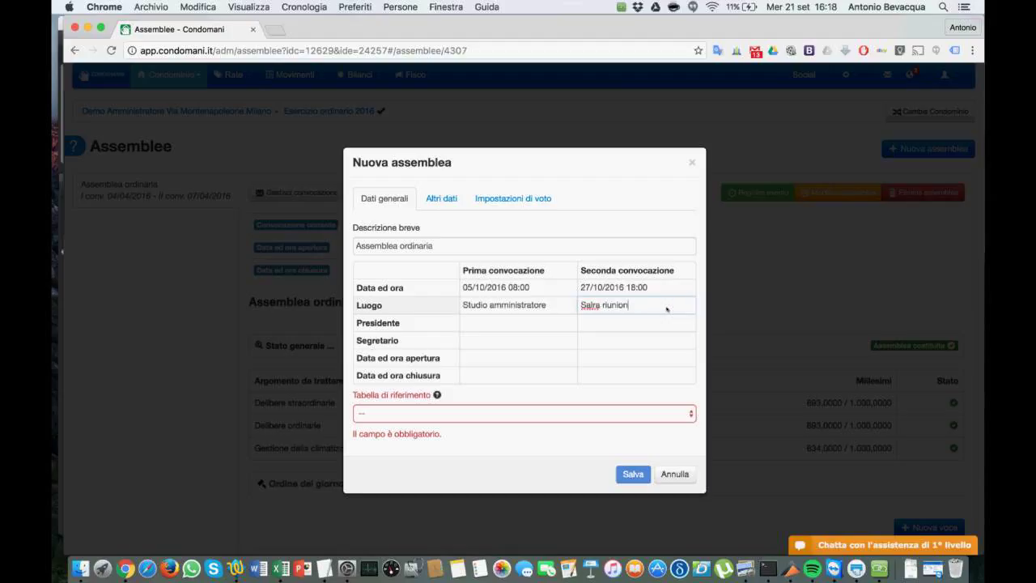
pyautogui.write('i del condominio')
pyautogui.click(595, 305)
pyautogui.press('BackSpace')
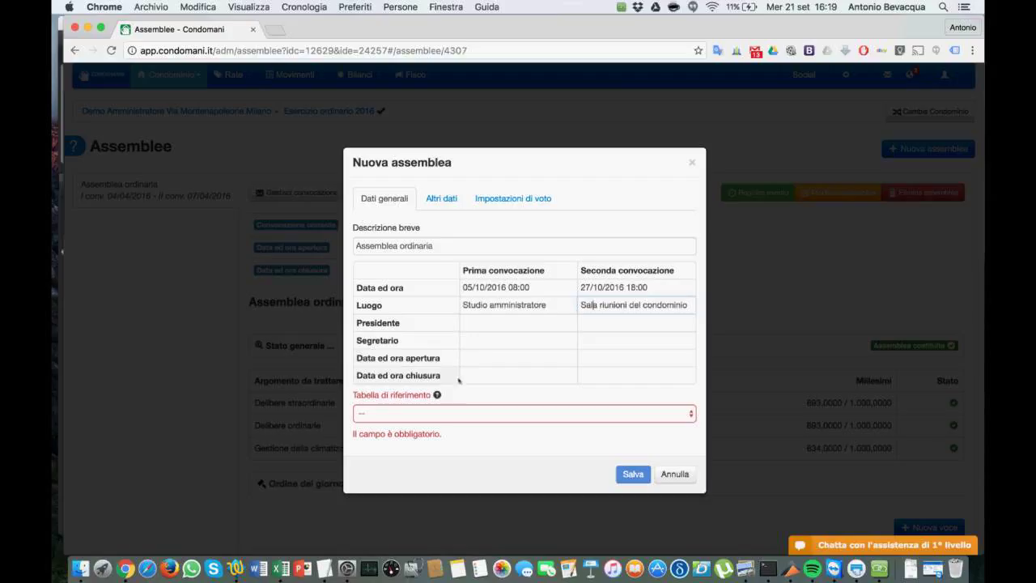
# - Read the help text explaining what the assembly's reference table (Tabella di riferimento) determines
pyautogui.moveTo(437, 395)
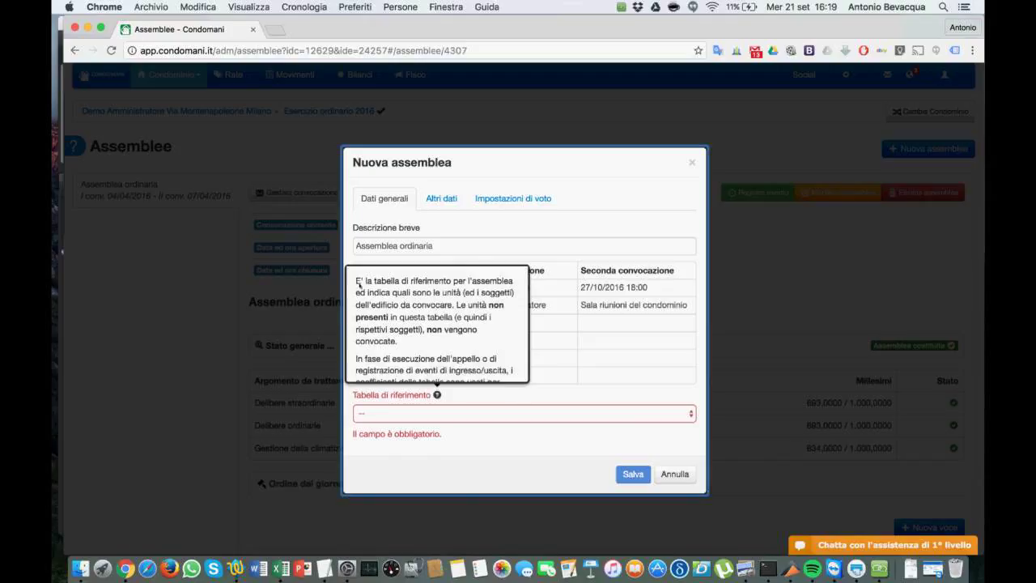
pyautogui.moveTo(357, 281); pyautogui.dragTo(421, 340)
pyautogui.scroll(-1, 421, 340)
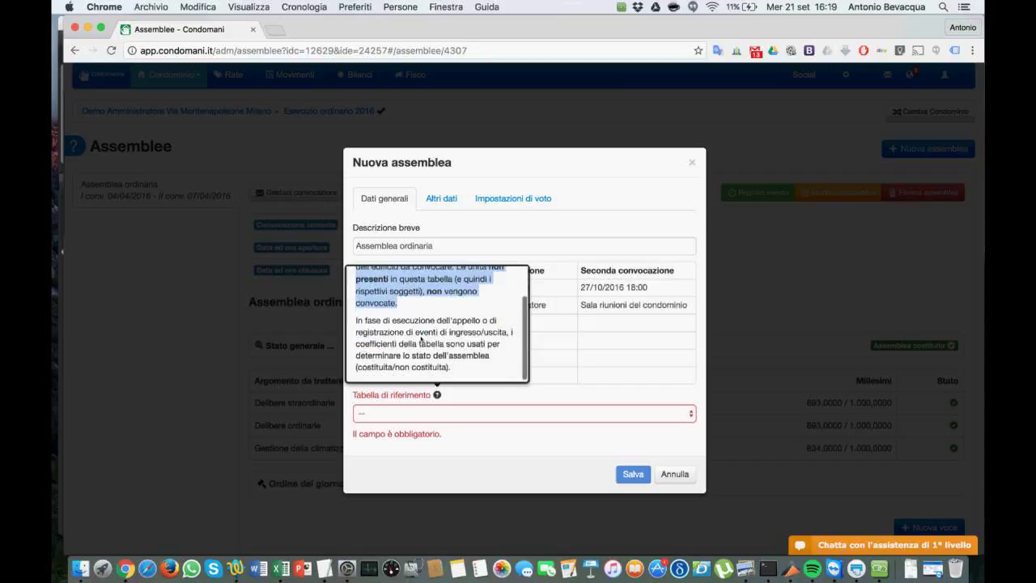
pyautogui.scroll(-1, 421, 340)
pyautogui.scroll(-1, 421, 338)
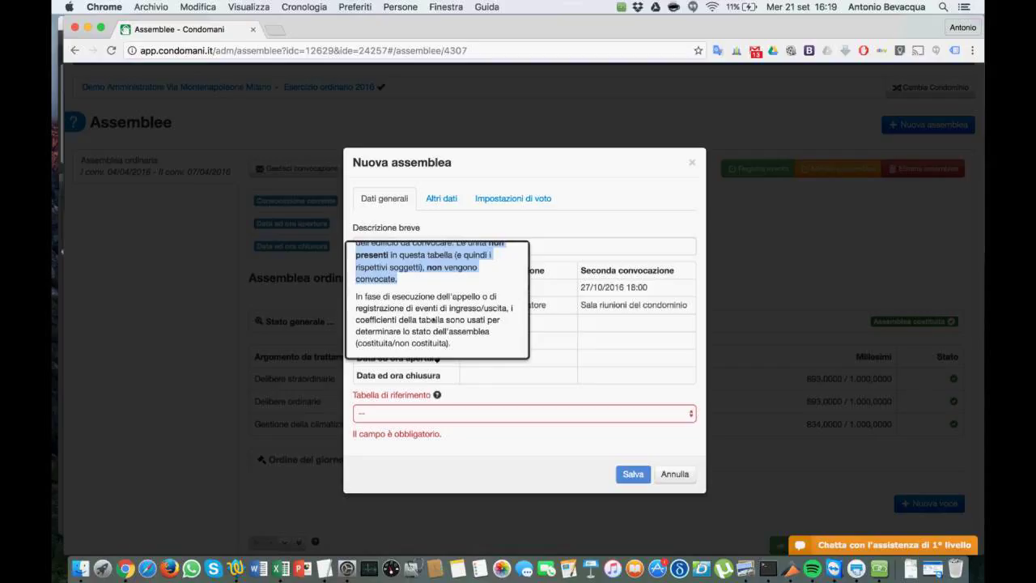
pyautogui.moveTo(433, 320); pyautogui.dragTo(481, 341)
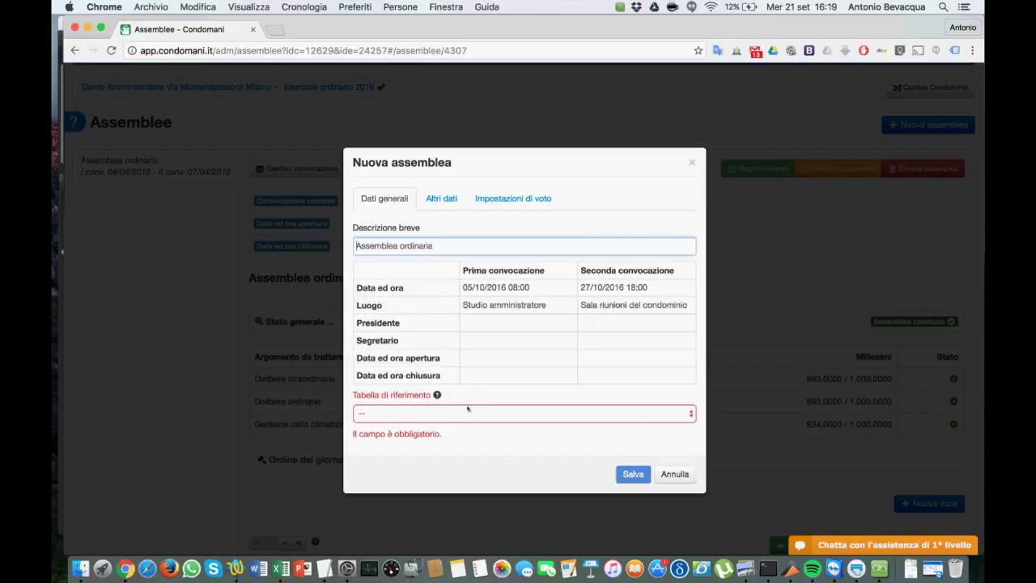
# - Choose Generale as the new assembly's reference table
pyautogui.click(448, 413)
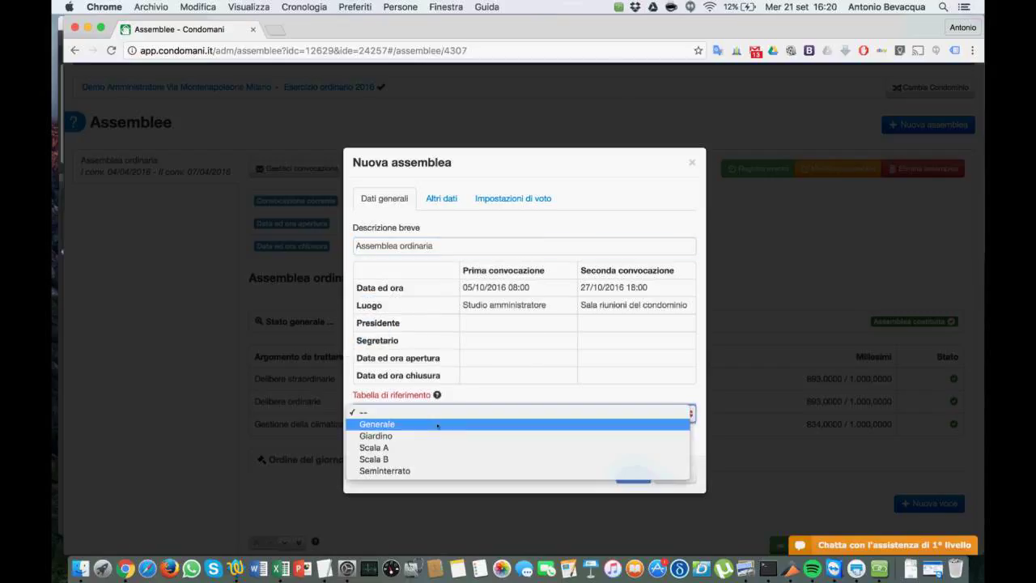
pyautogui.click(437, 424)
pyautogui.click(459, 415)
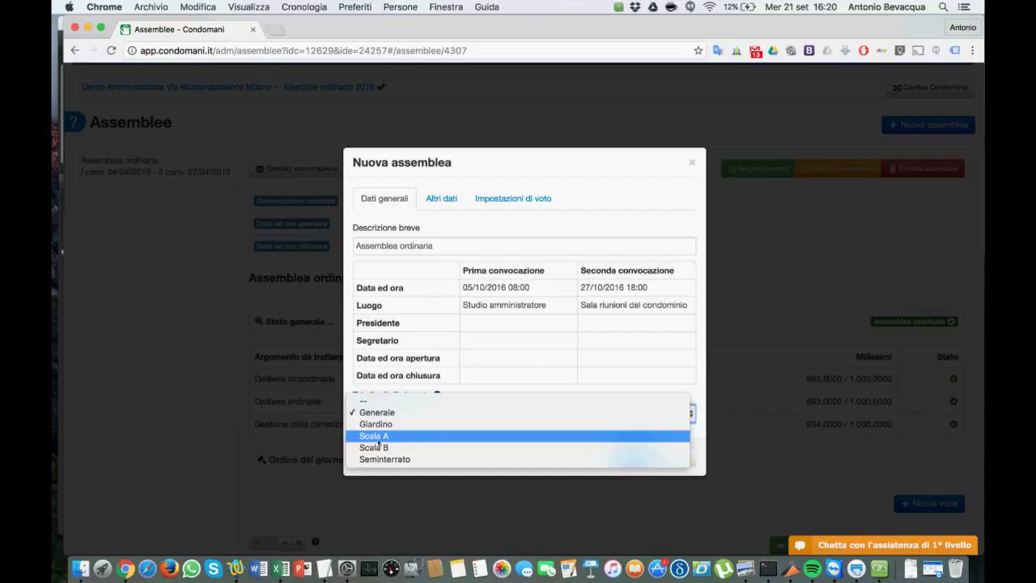
pyautogui.click(395, 412)
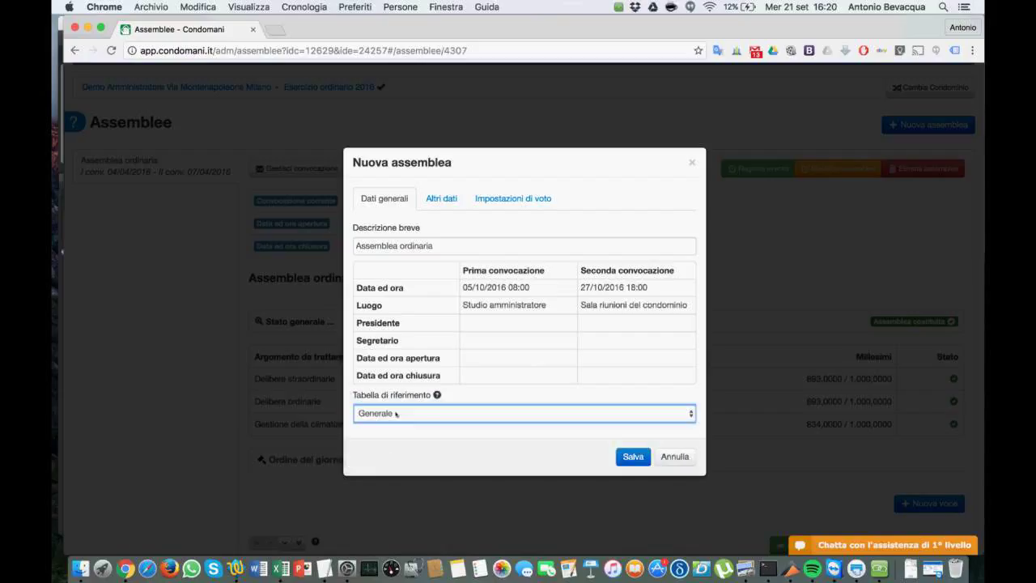
# - Show the assembly's other data and read the help text for the convocation notes (Note di convocazione)
pyautogui.click(441, 198)
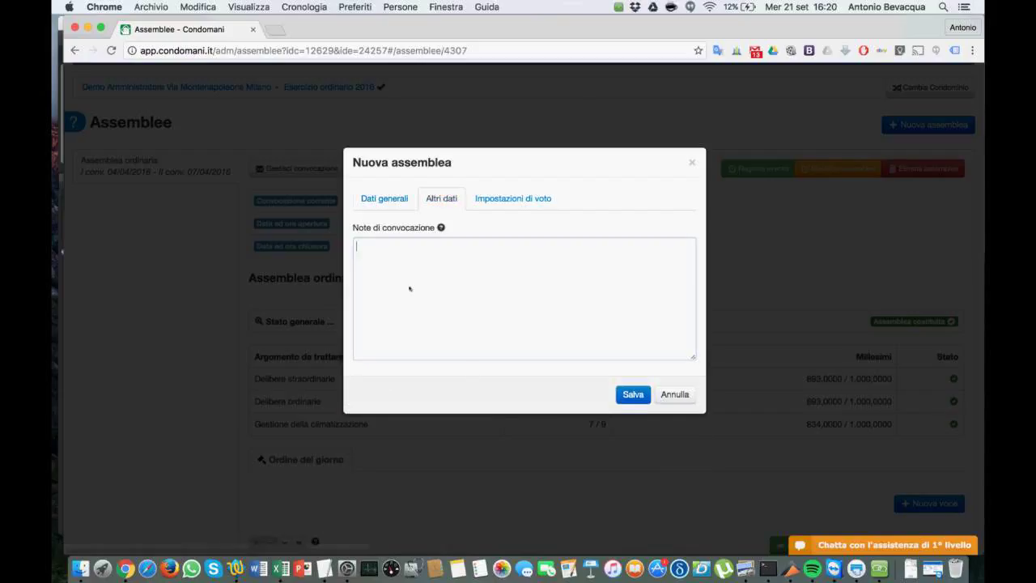
pyautogui.click(409, 289)
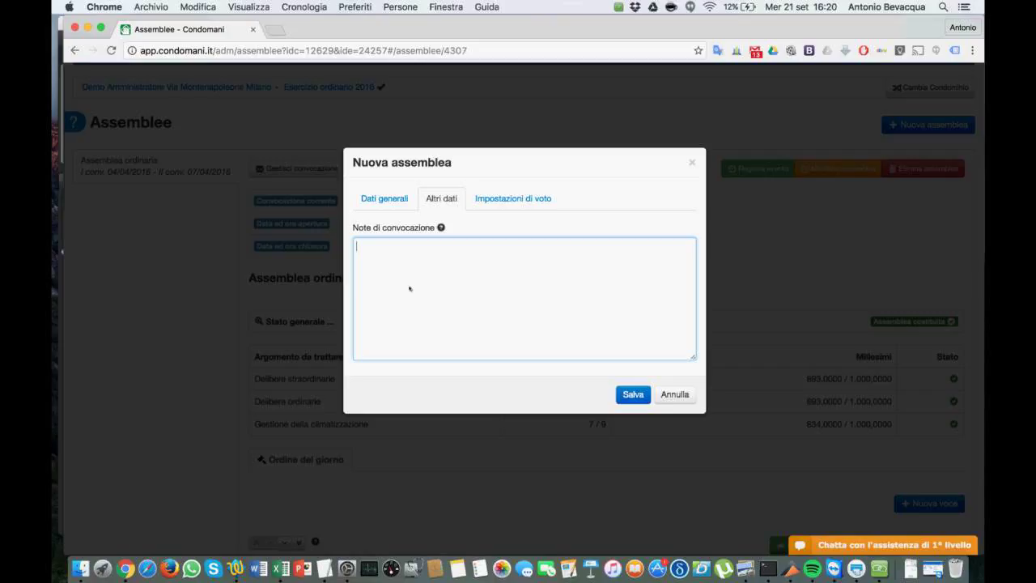
pyautogui.click(441, 228)
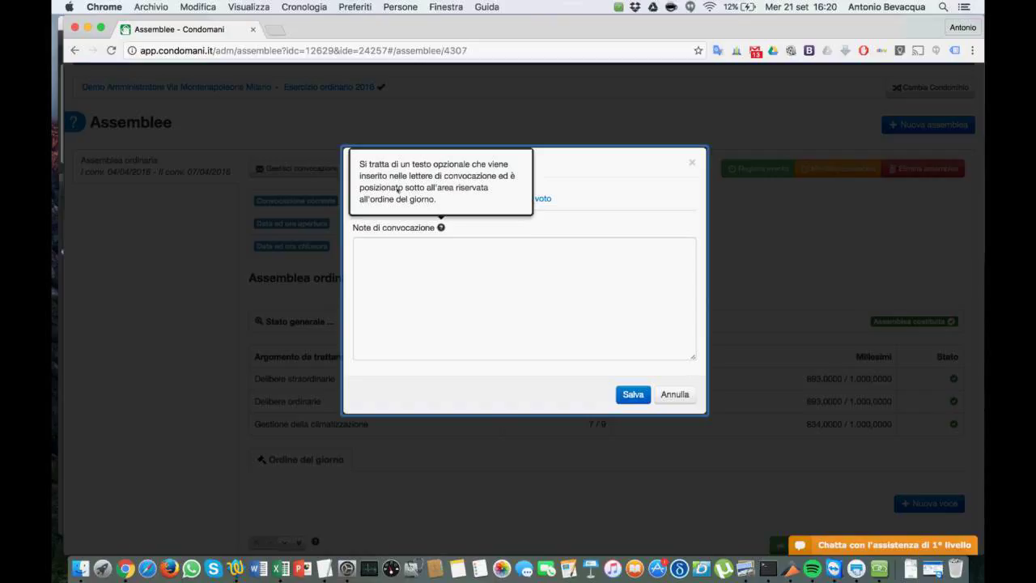
pyautogui.click(405, 253)
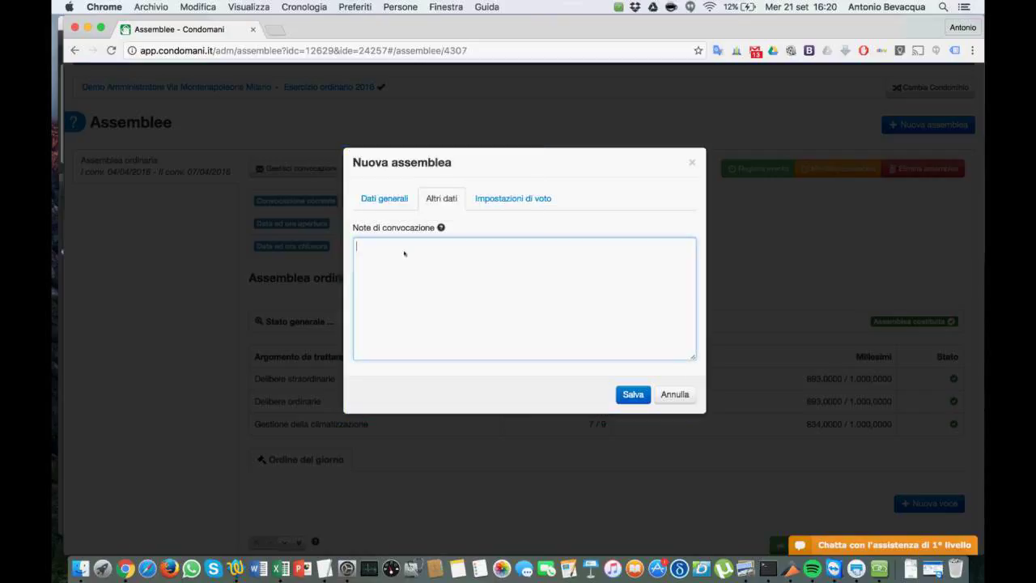
# - Enter "Si prega di essere puntuali e di portare una sedia a testa" as the assembly's convocation notes
pyautogui.write('Si prega si')
pyautogui.press('BackSpace')
pyautogui.press('BackSpace')
pyautogui.press('BackSpace')
pyautogui.write('di essere puntuali e di portare una sedia a testa')
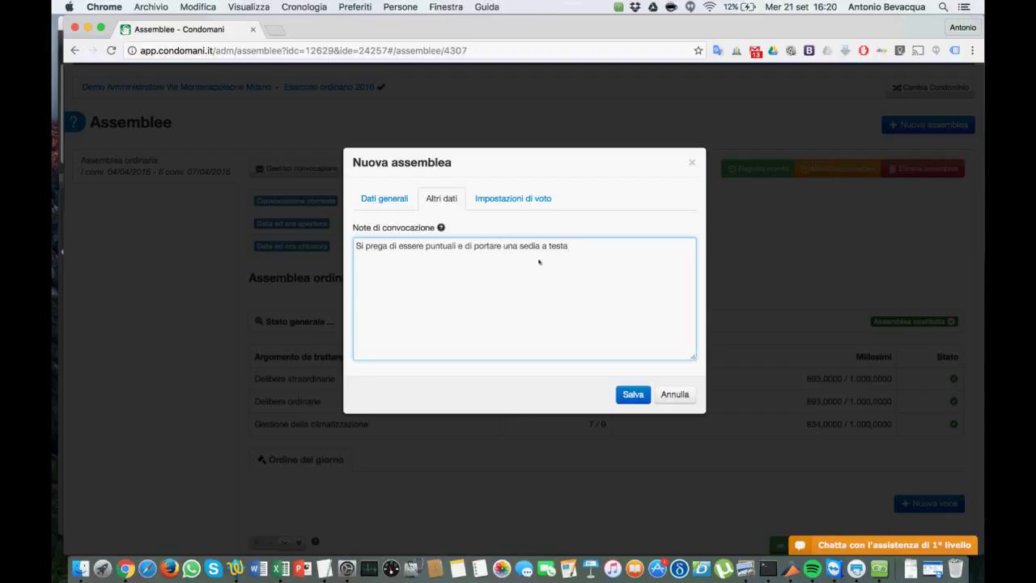
# - Review the options for the heads evaluation criterion in the assembly's voting settings, getting the system update notice out of the way
pyautogui.click(515, 204)
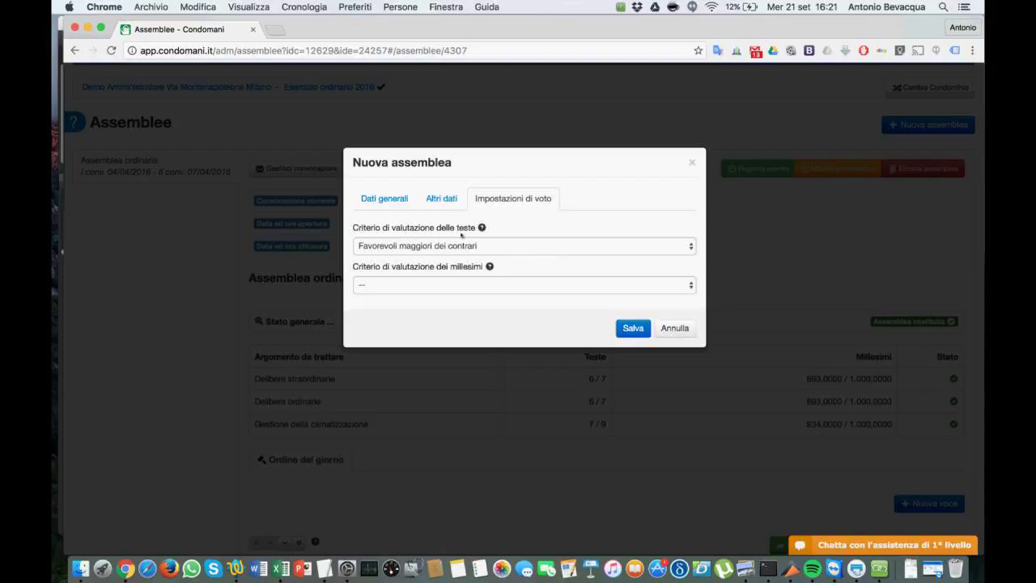
pyautogui.click(494, 245)
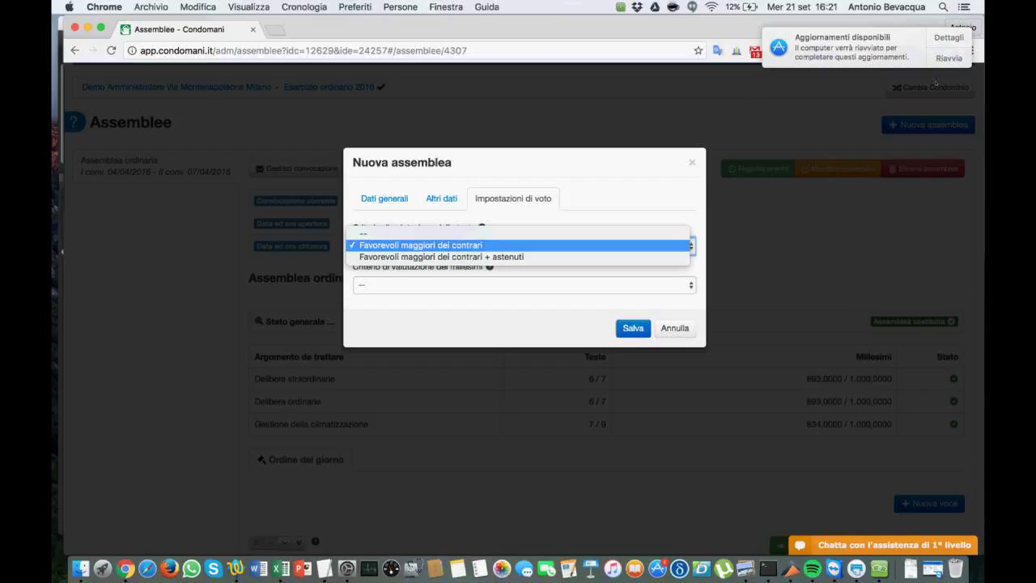
pyautogui.click(956, 39)
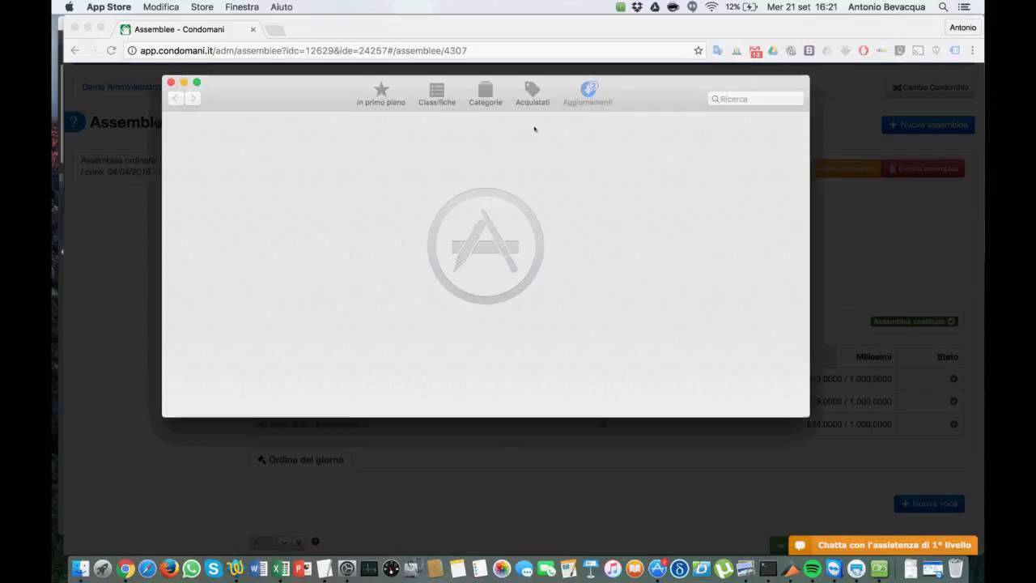
pyautogui.press('super+q')
pyautogui.click(565, 246)
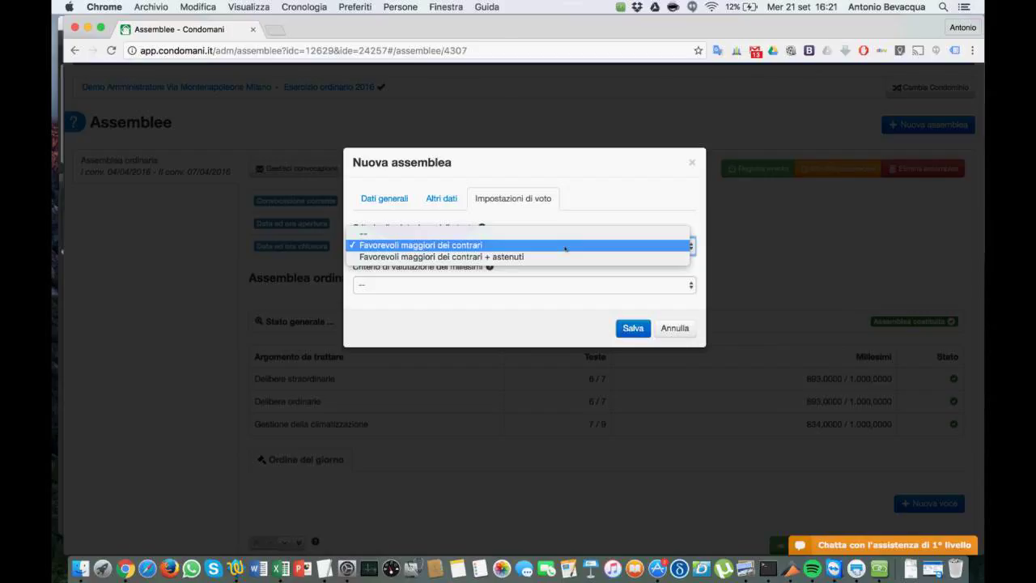
pyautogui.click(530, 226)
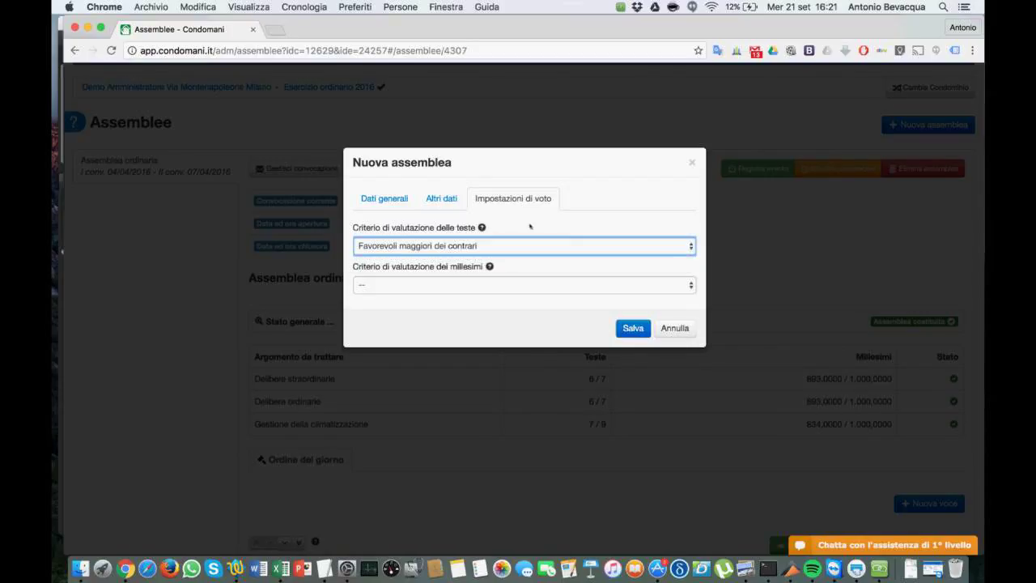
# - Read the whole help text for the heads evaluation criterion and look at the options for the millesimi criterion
pyautogui.click(481, 227)
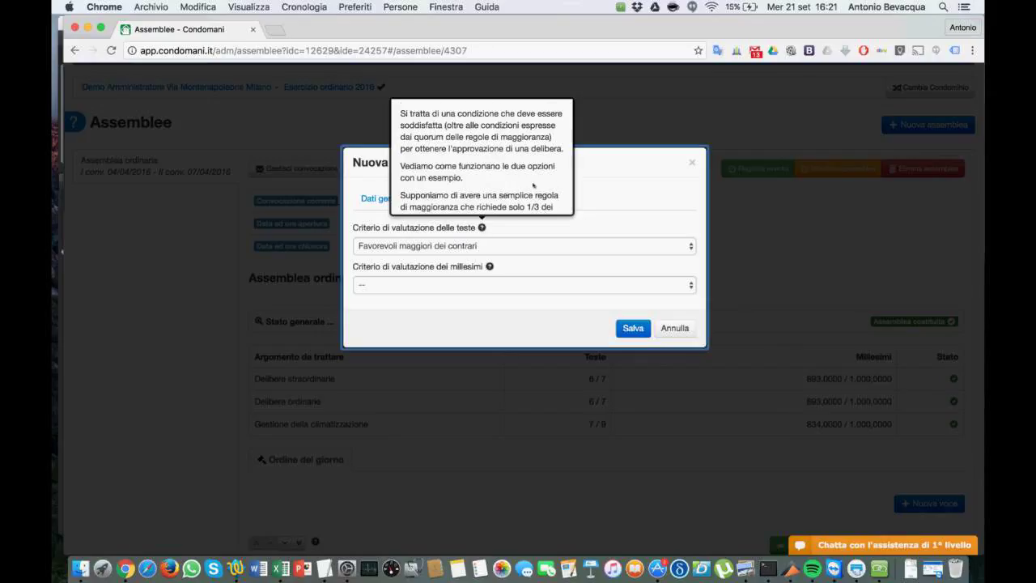
pyautogui.scroll(-3, 534, 185)
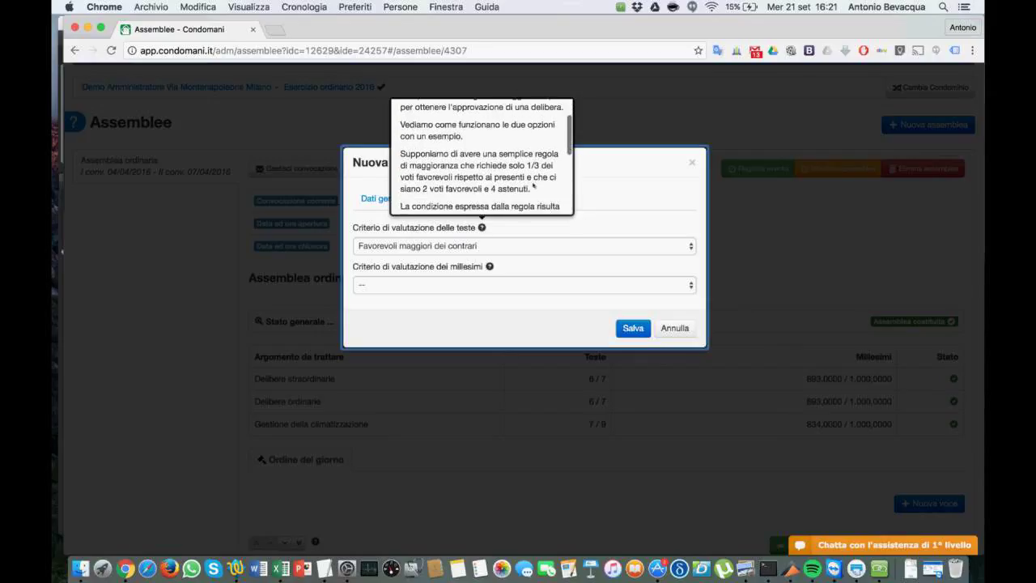
pyautogui.scroll(-1, 533, 186)
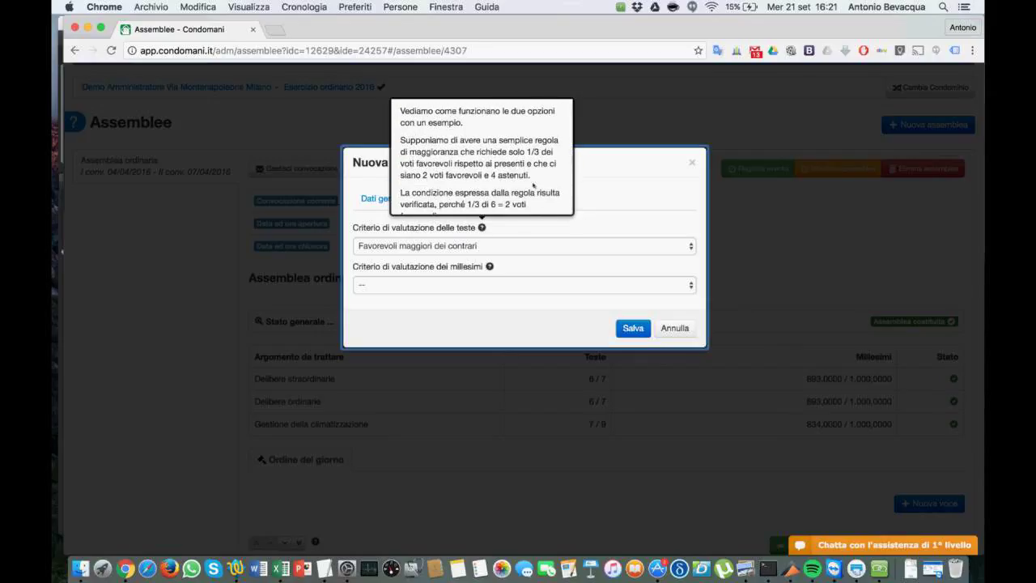
pyautogui.scroll(-3, 533, 185)
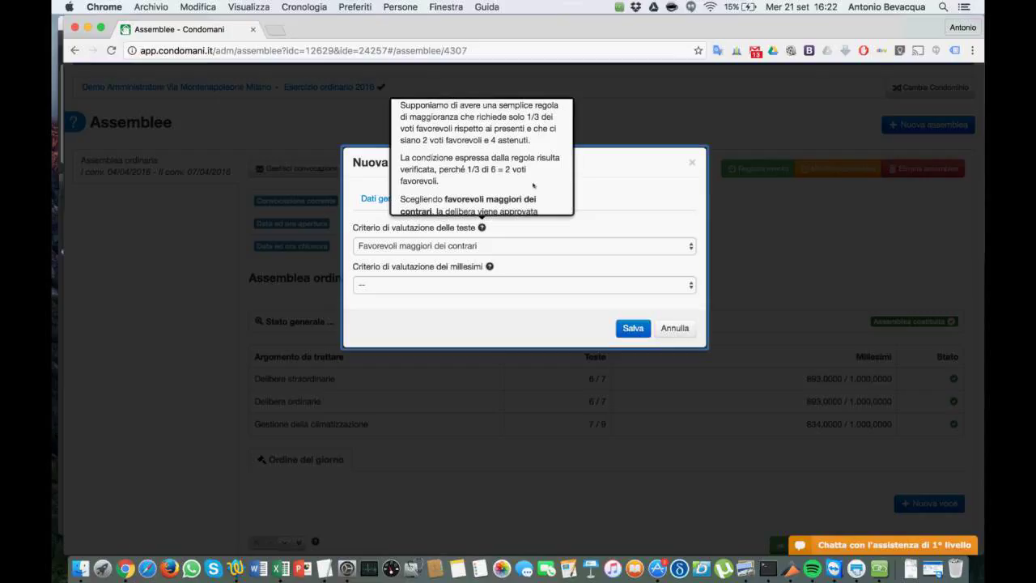
pyautogui.scroll(-3, 533, 186)
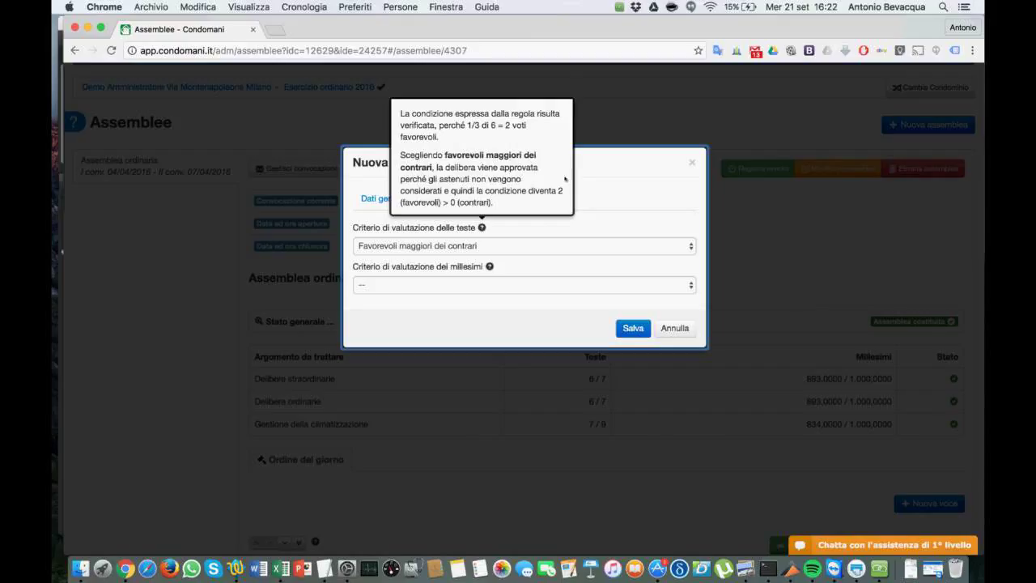
pyautogui.scroll(-5, 518, 168)
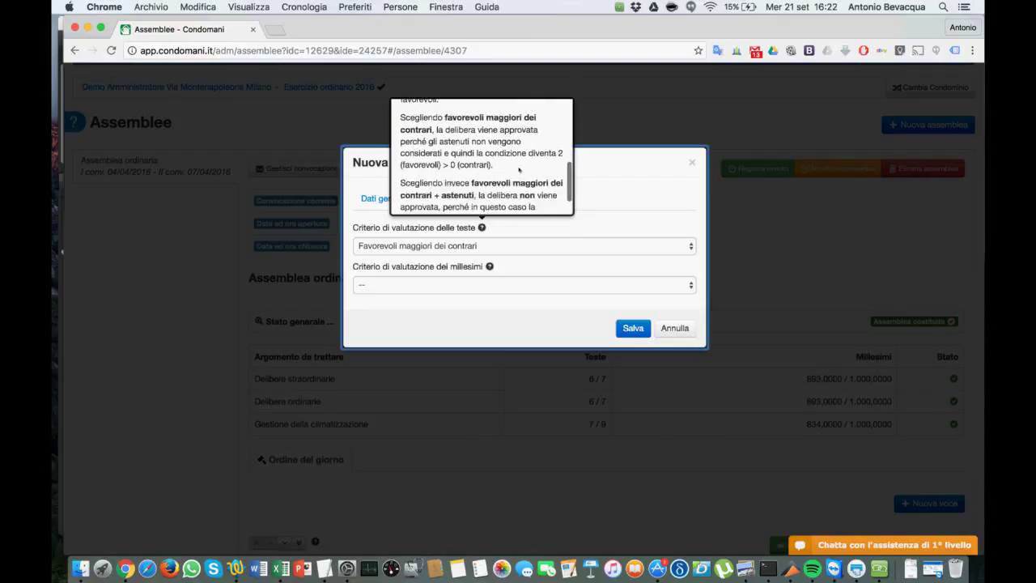
pyautogui.scroll(-2, 518, 169)
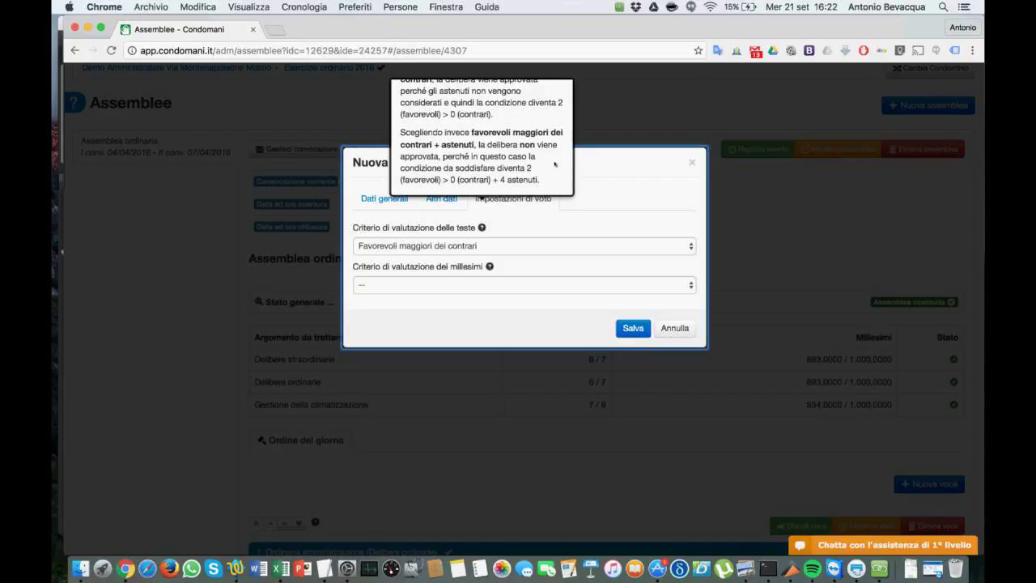
pyautogui.click(499, 288)
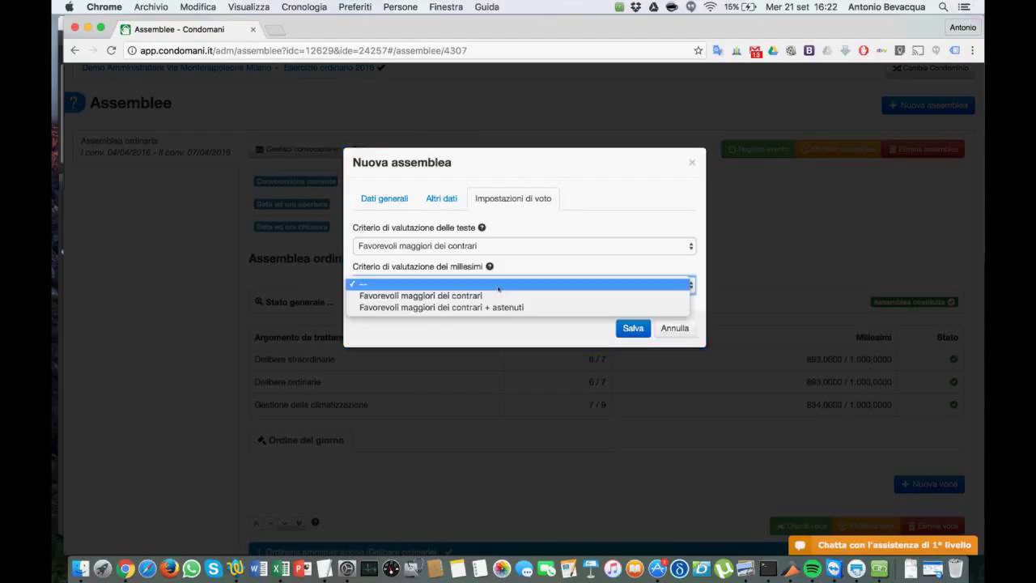
pyautogui.click(573, 227)
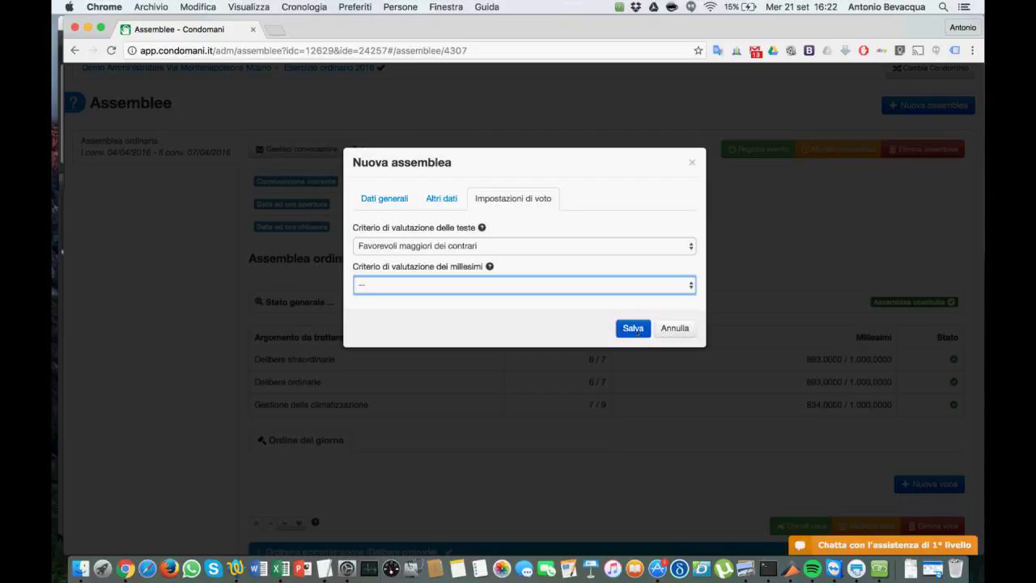
# - Review the assembly's general data, try to save the assembly and decline to proceed with the current second call date
pyautogui.click(384, 198)
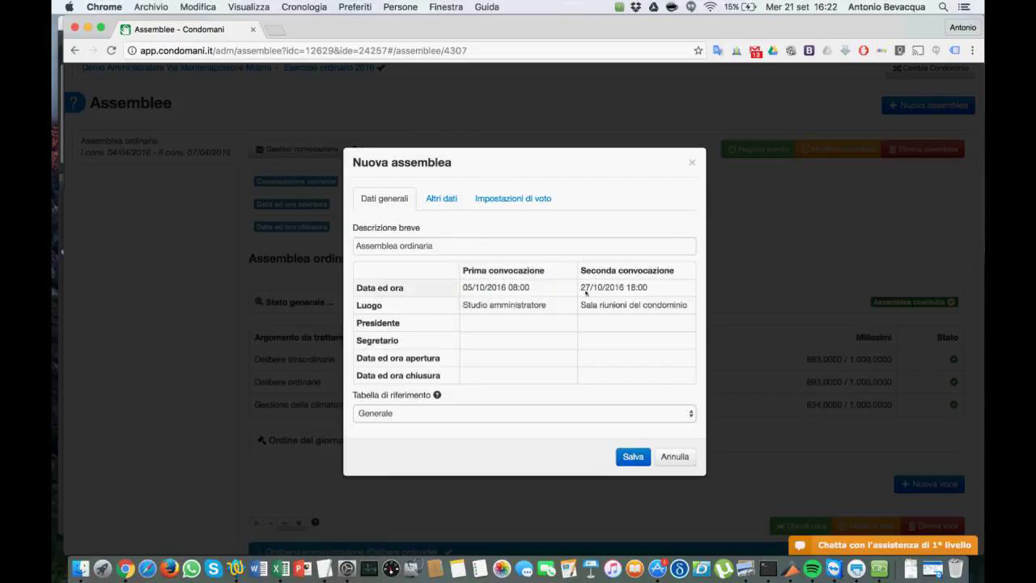
pyautogui.click(632, 458)
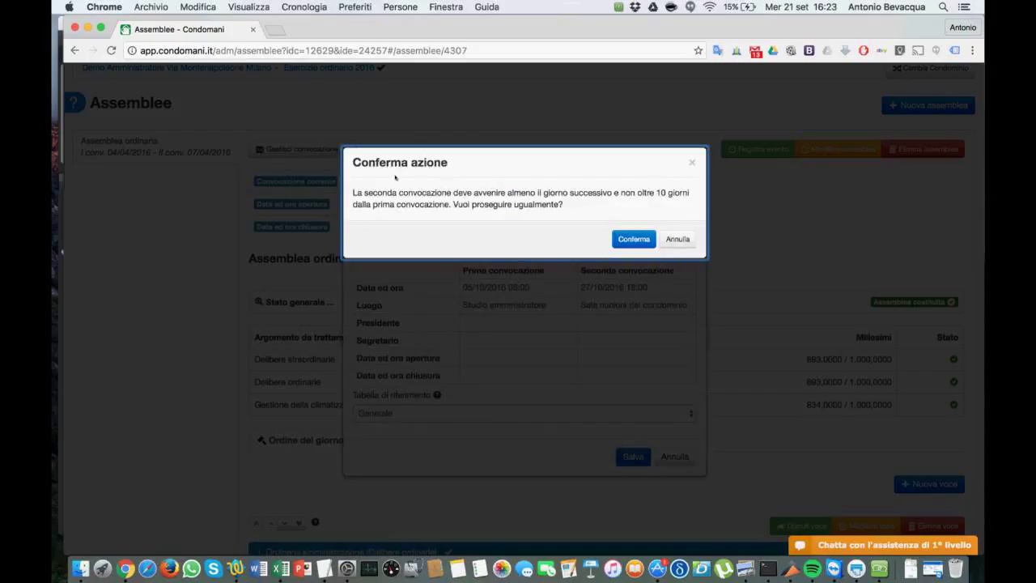
pyautogui.moveTo(354, 193); pyautogui.dragTo(680, 205)
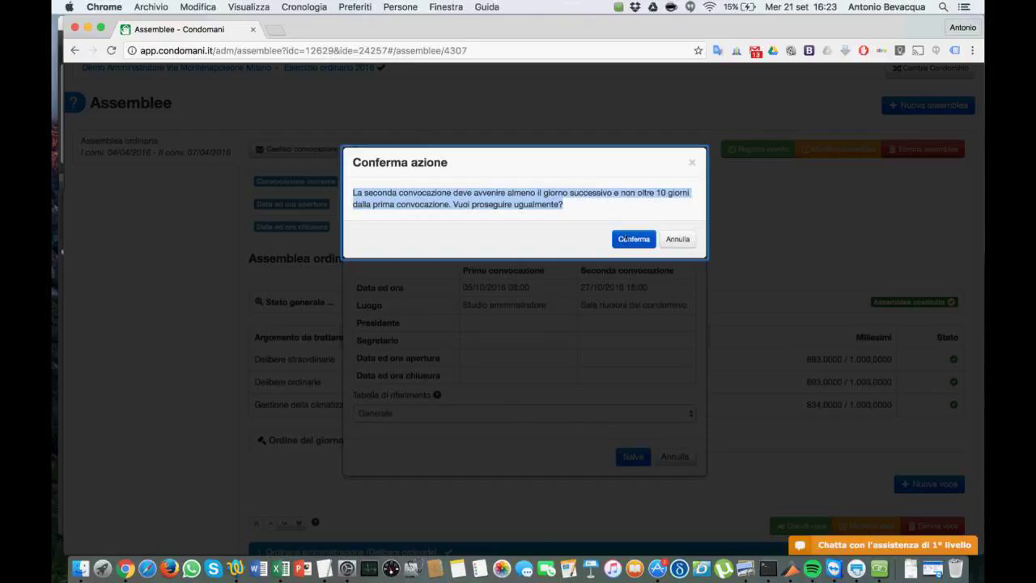
pyautogui.click(677, 239)
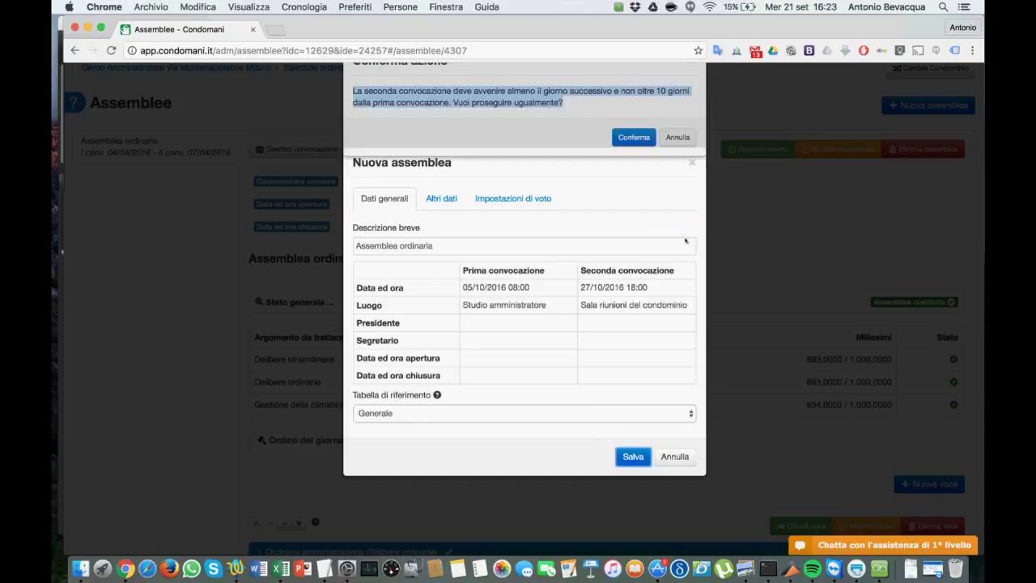
# - Try saving the assembly with the second call on 01/09/2016, before the first call, and decline to proceed
pyautogui.click(593, 288)
pyautogui.click(586, 305)
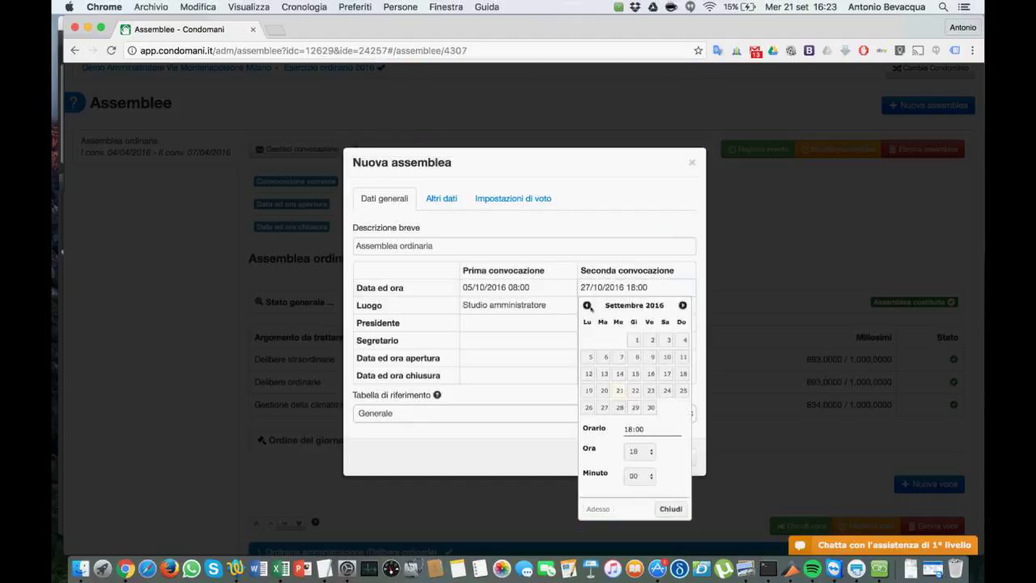
pyautogui.click(636, 340)
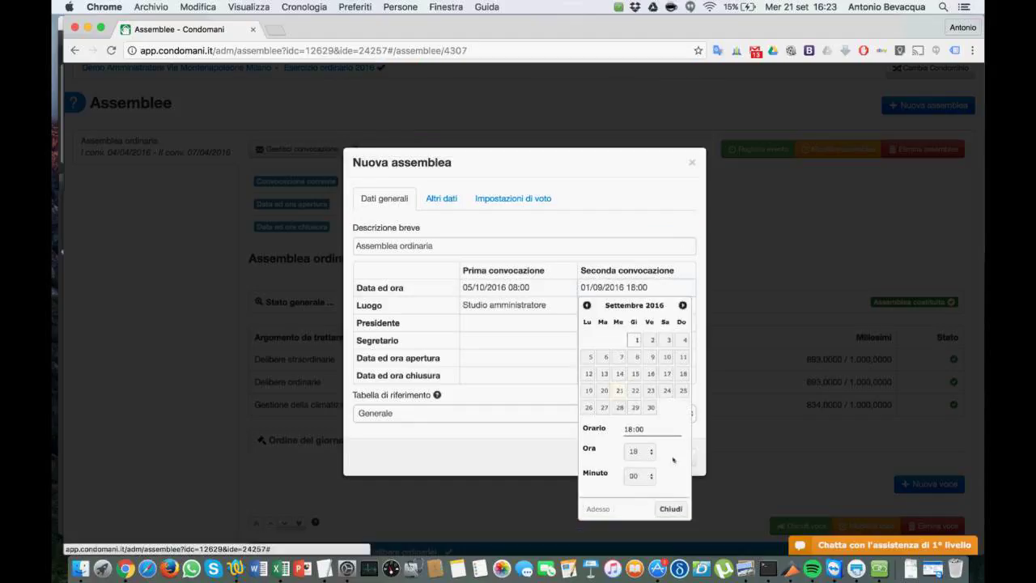
pyautogui.click(670, 508)
pyautogui.click(633, 455)
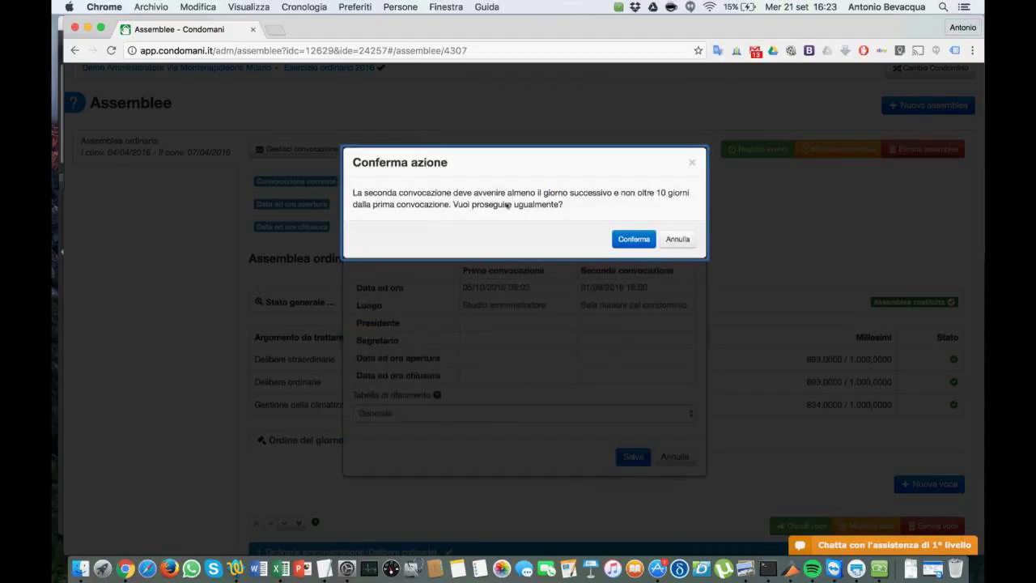
pyautogui.click(676, 239)
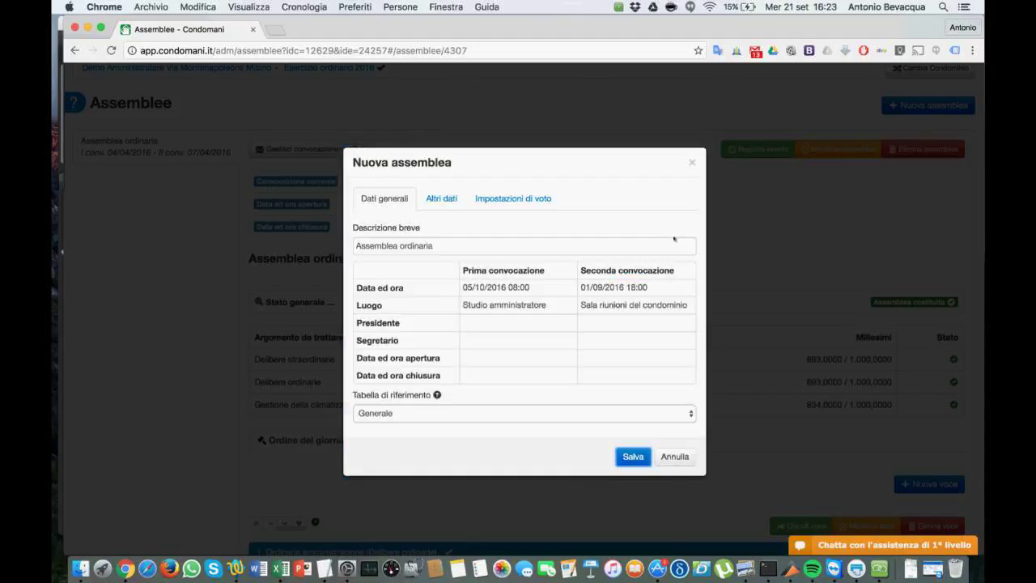
# - Set the second call's date to 10/10/2016 and save the new assembly
pyautogui.click(651, 291)
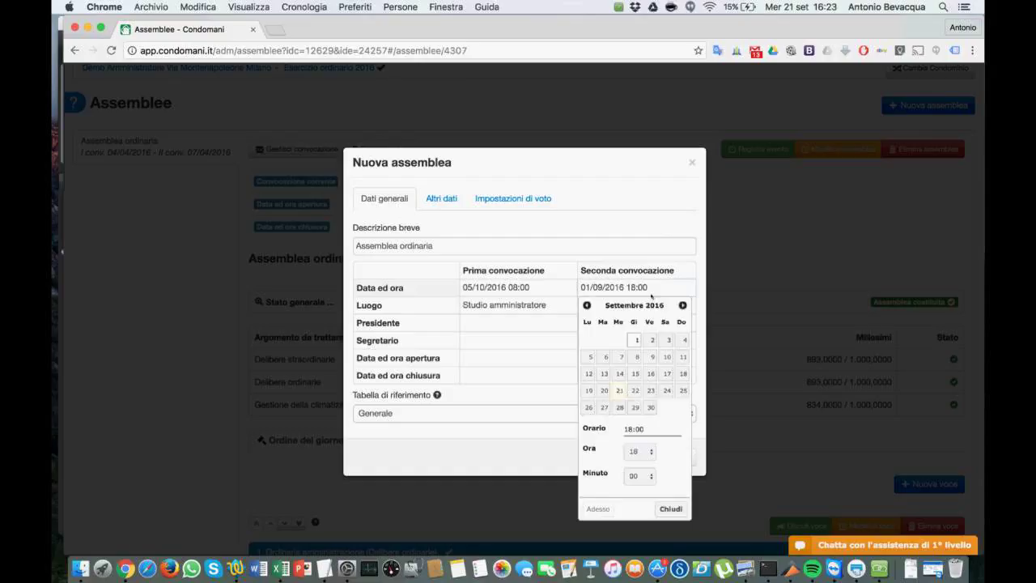
pyautogui.click(681, 306)
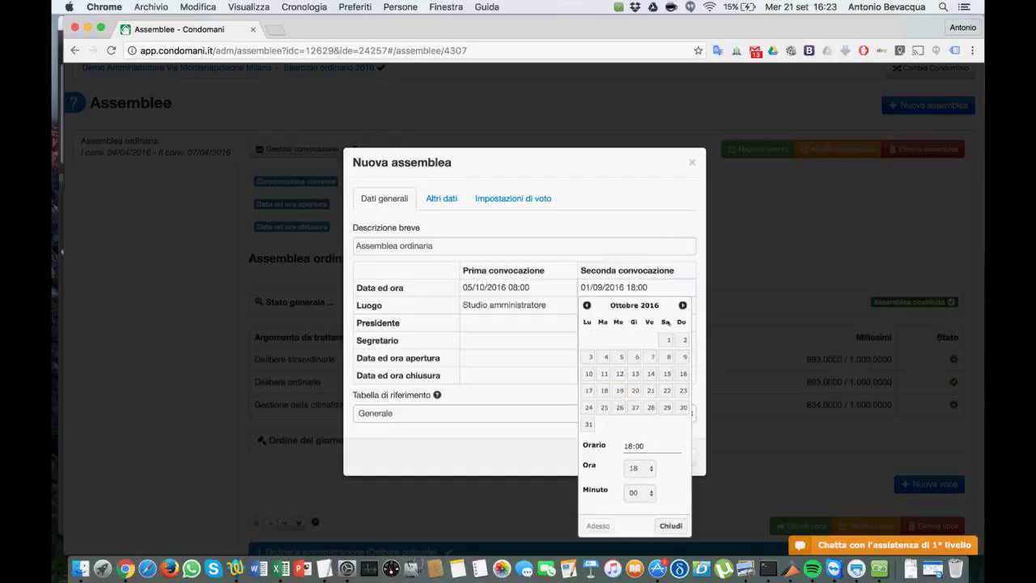
pyautogui.click(589, 374)
pyautogui.click(583, 435)
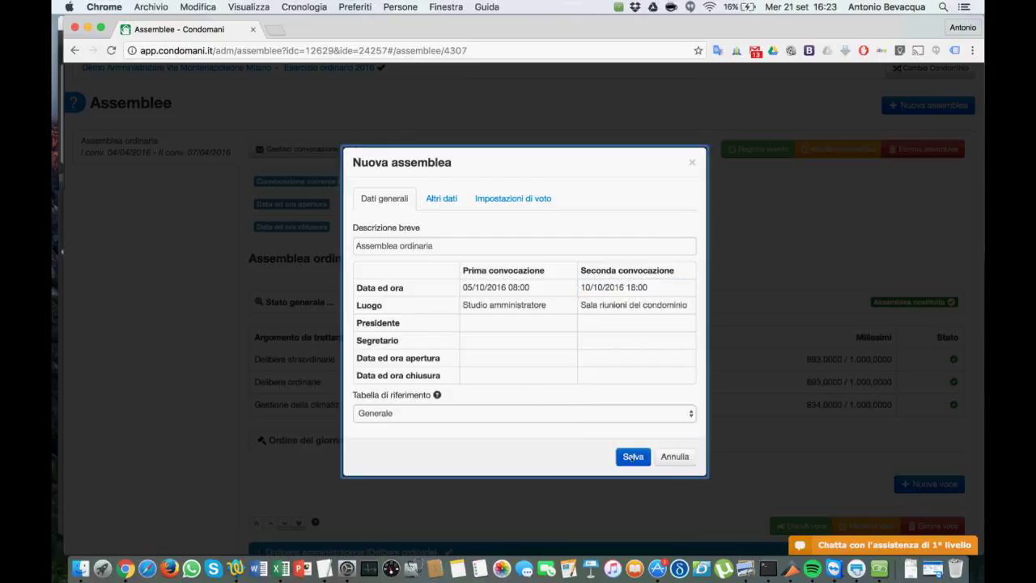
pyautogui.click(631, 457)
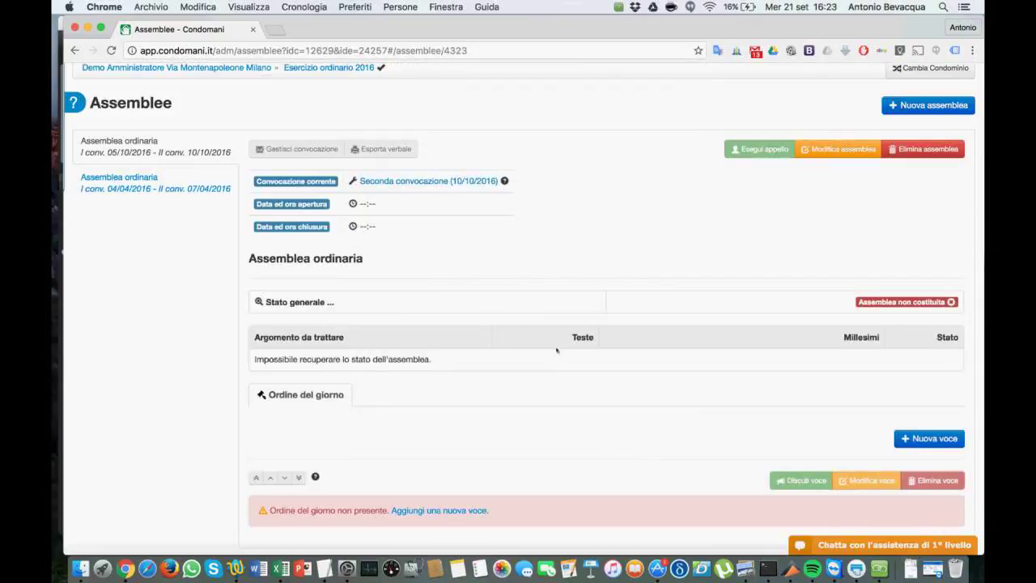
# - Add an agenda item to the new assembly with the short description "Approvazione Bilancio consuntivo 2016"
pyautogui.scroll(1, 446, 269)
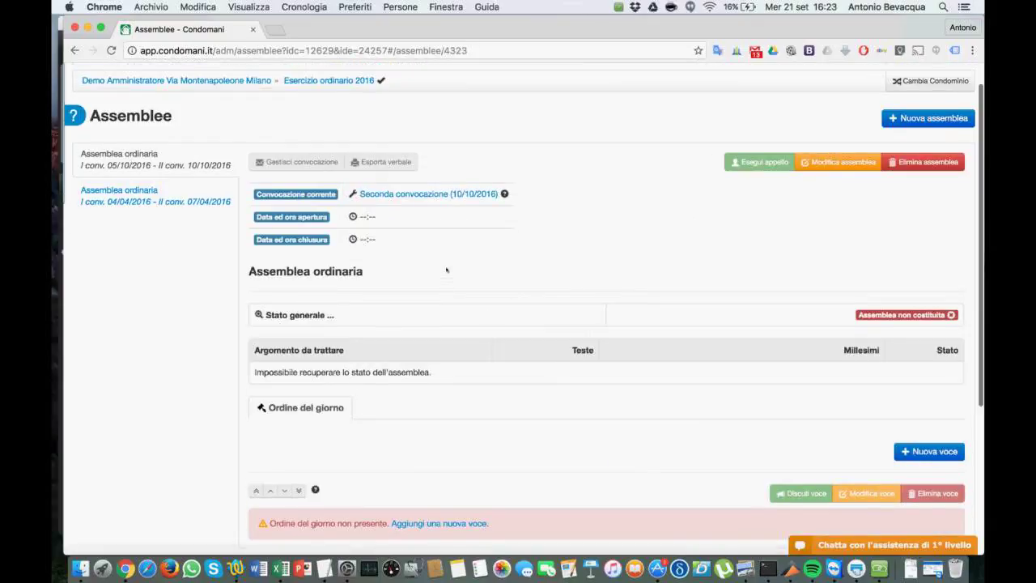
pyautogui.scroll(-1, 446, 270)
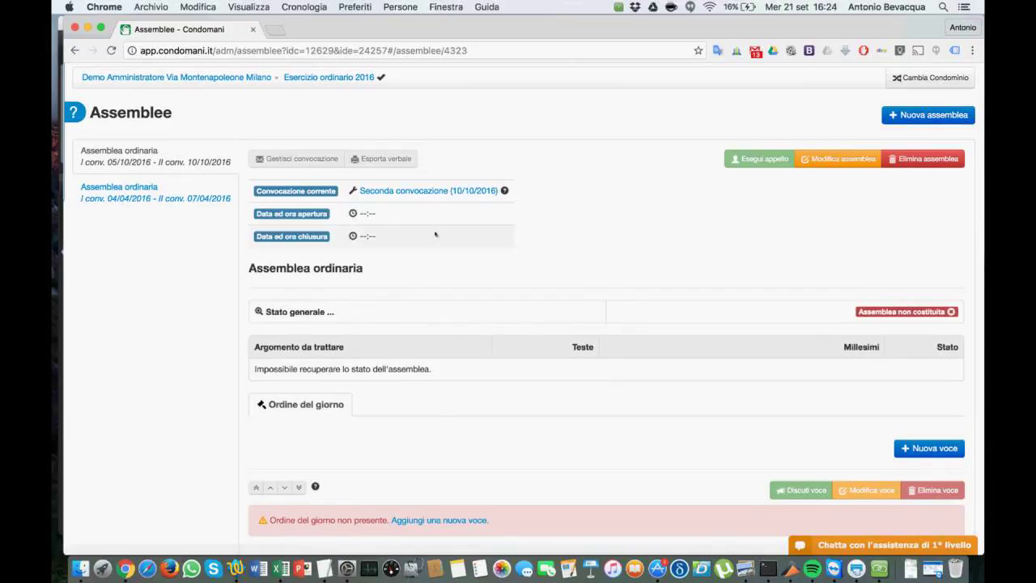
pyautogui.scroll(-3, 436, 235)
pyautogui.scroll(-5, 435, 235)
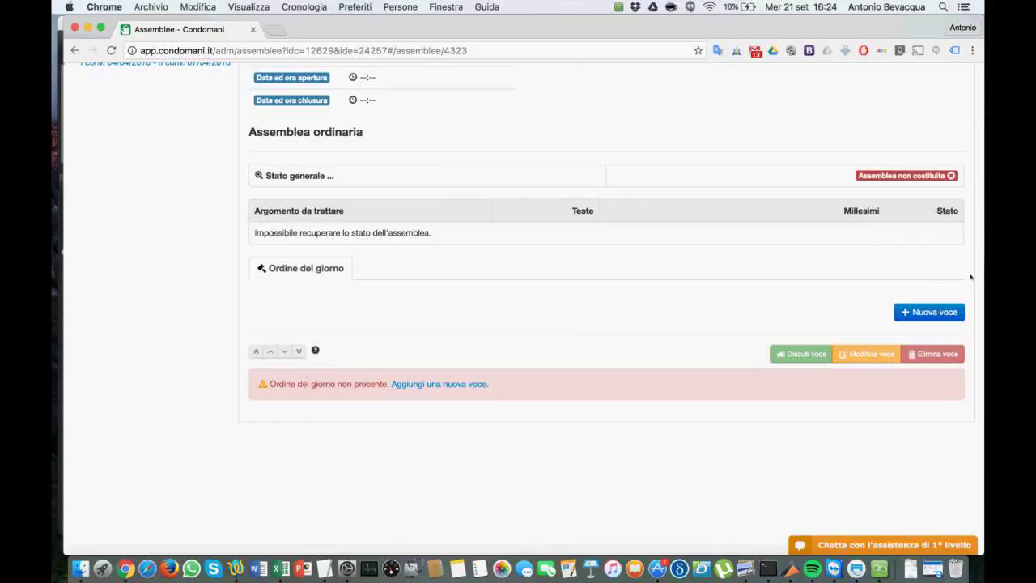
pyautogui.click(929, 312)
pyautogui.click(449, 252)
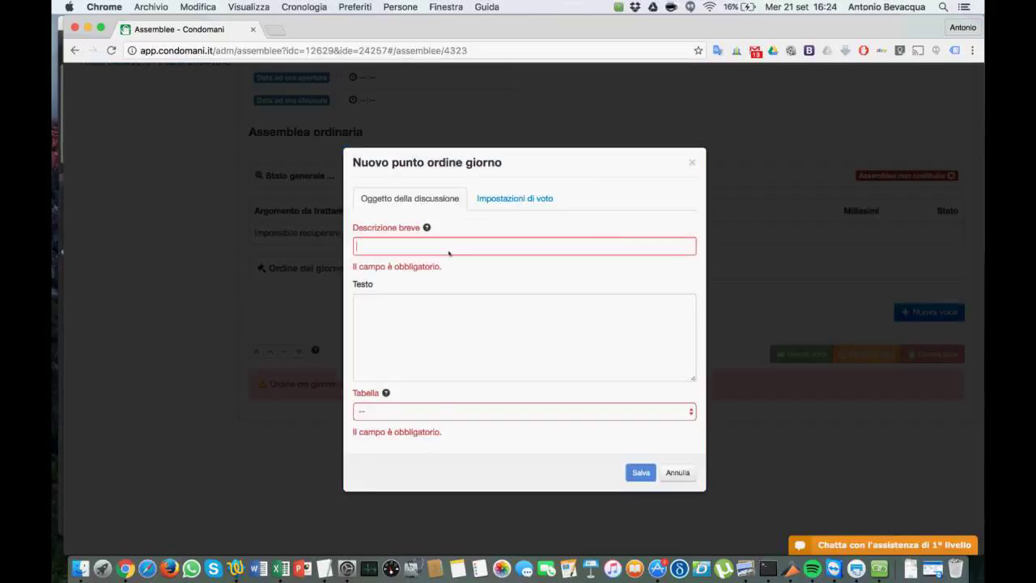
pyautogui.write('Approvazi')
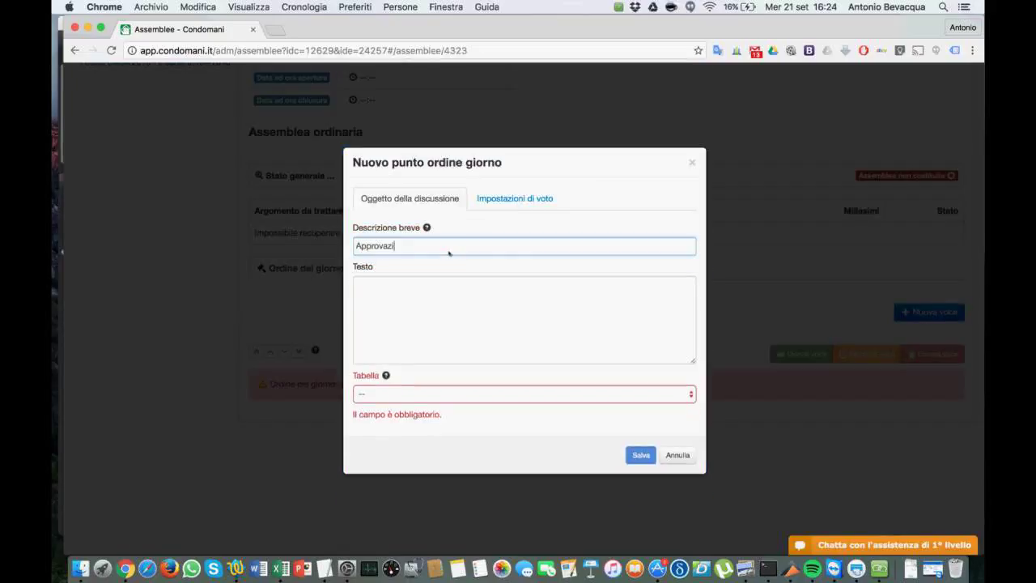
pyautogui.write('one Bilancio consuntivo 2016')
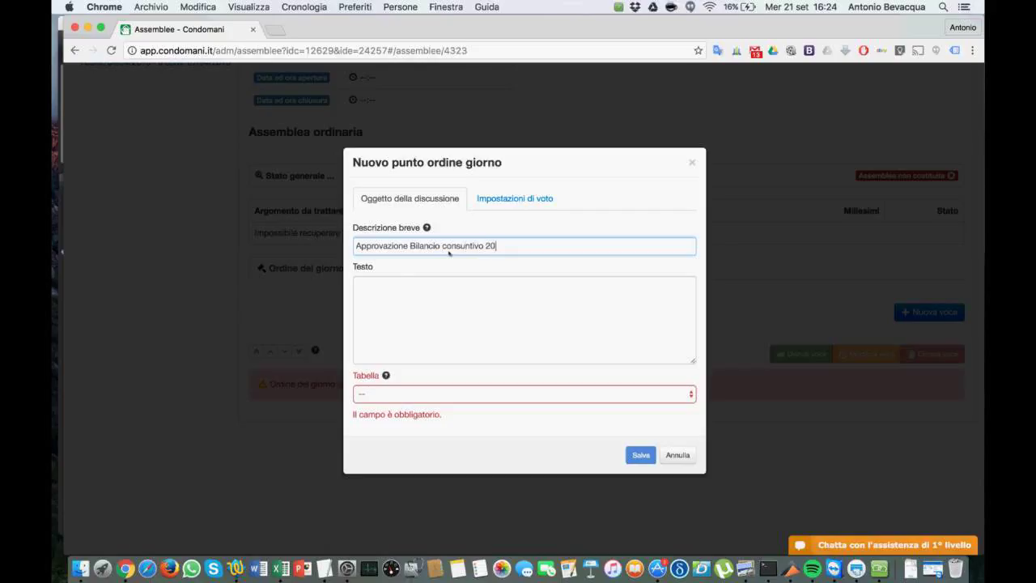
# - Enter "Si allegano i documenti contabili" as the agenda item's text and assign it the Generale table
pyautogui.click(436, 297)
pyautogui.write('Si allegano i')
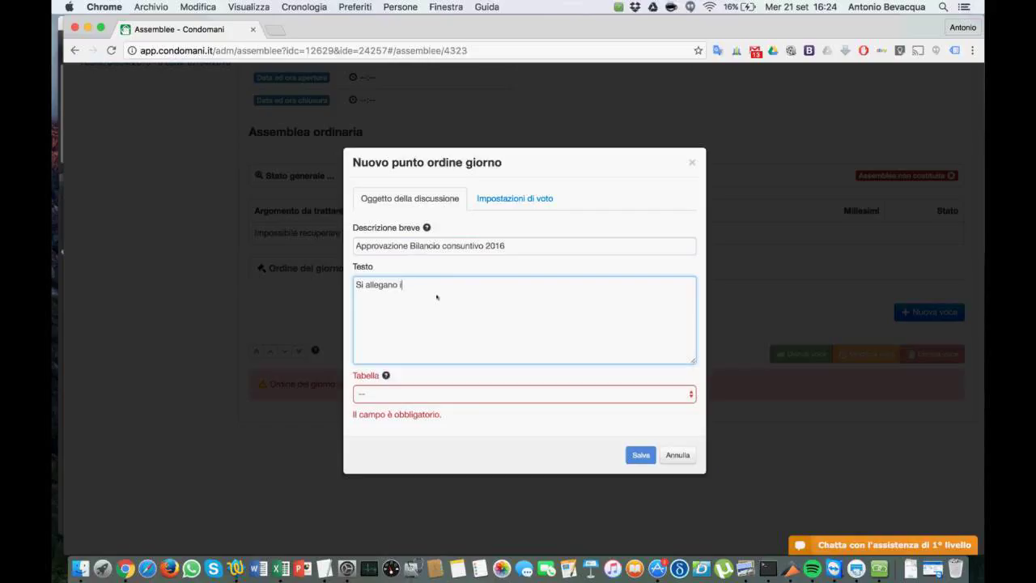
pyautogui.write(' documenti contabili')
pyautogui.click(391, 396)
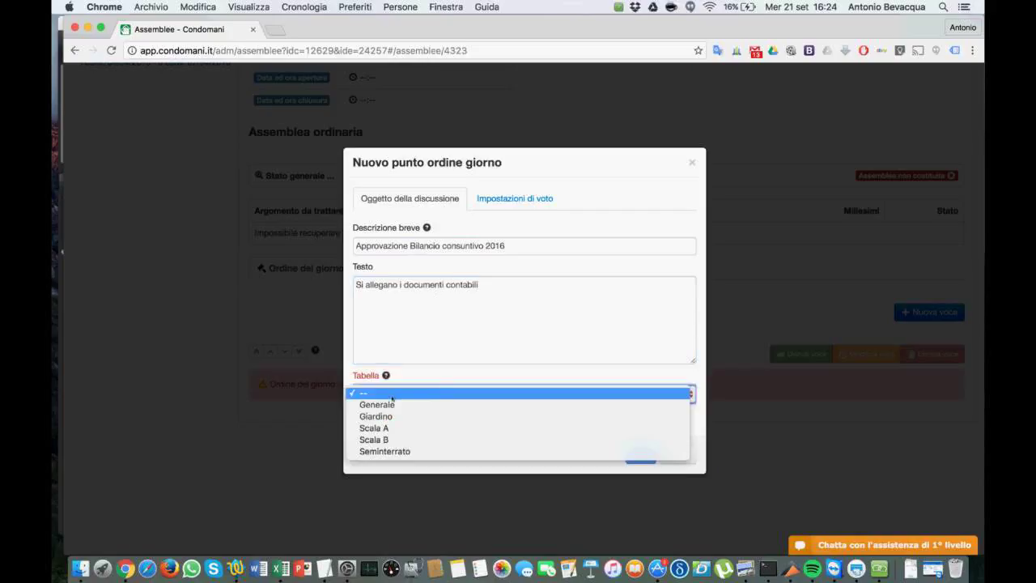
pyautogui.click(391, 399)
pyautogui.click(396, 394)
pyautogui.click(396, 405)
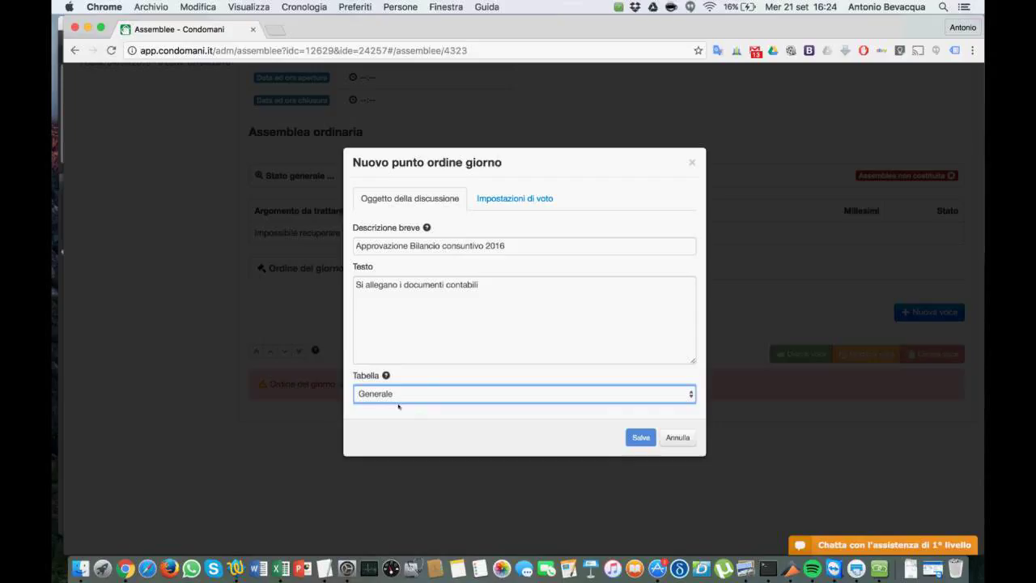
# - Review the agenda item's discussion subject and voting settings, and read the full help text on the topic to be discussed
pyautogui.click(510, 199)
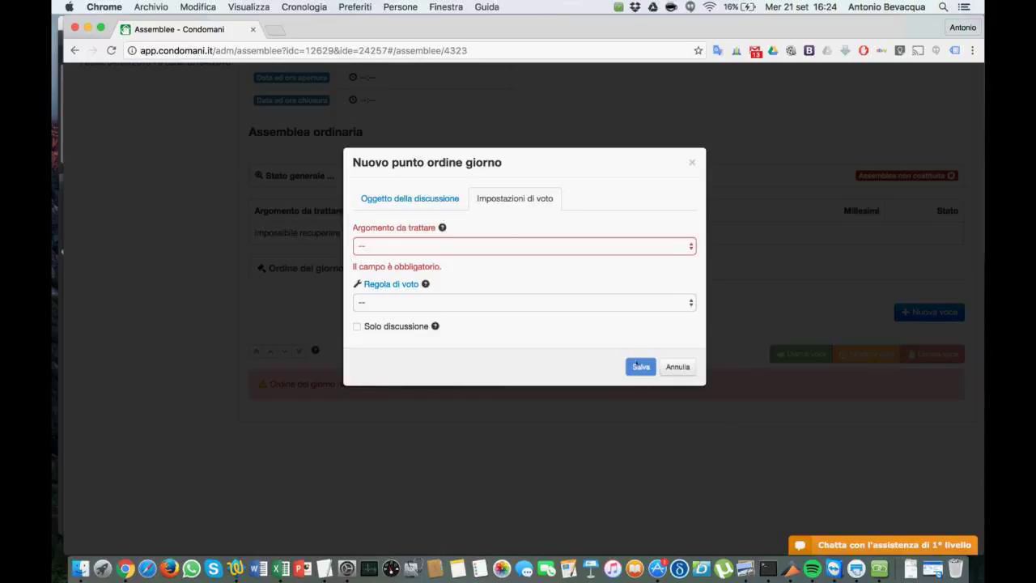
pyautogui.click(409, 198)
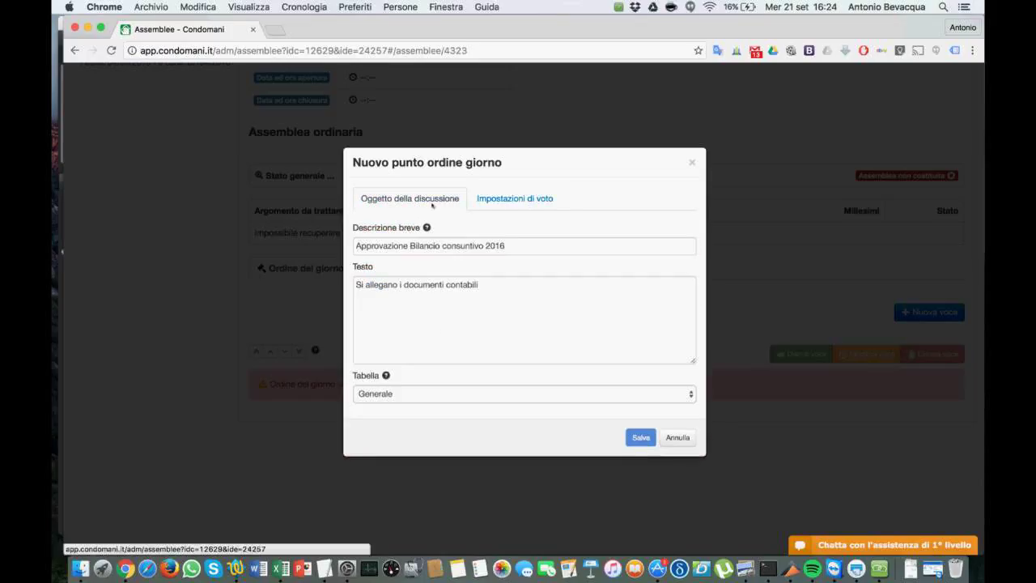
pyautogui.click(517, 199)
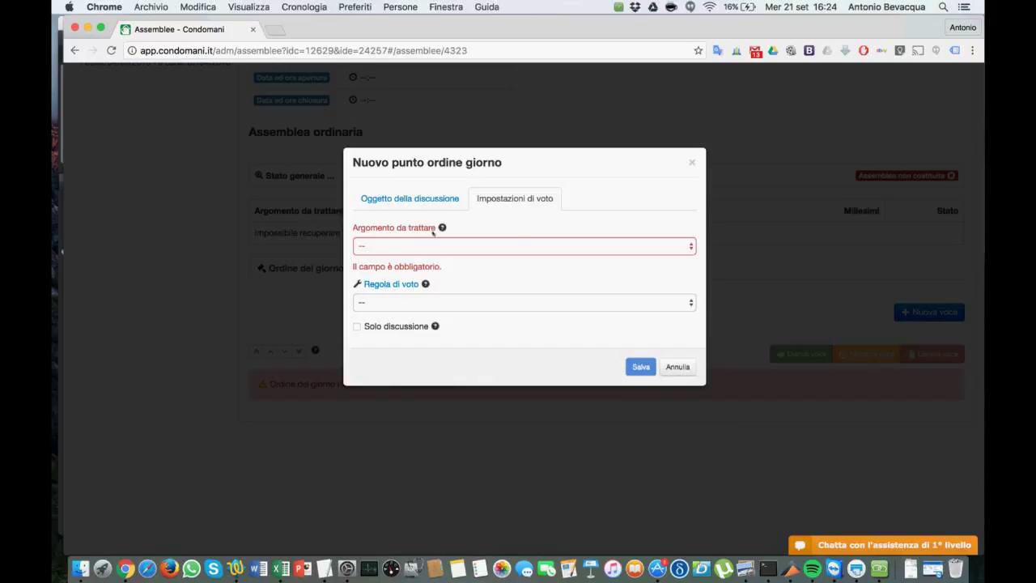
pyautogui.click(443, 228)
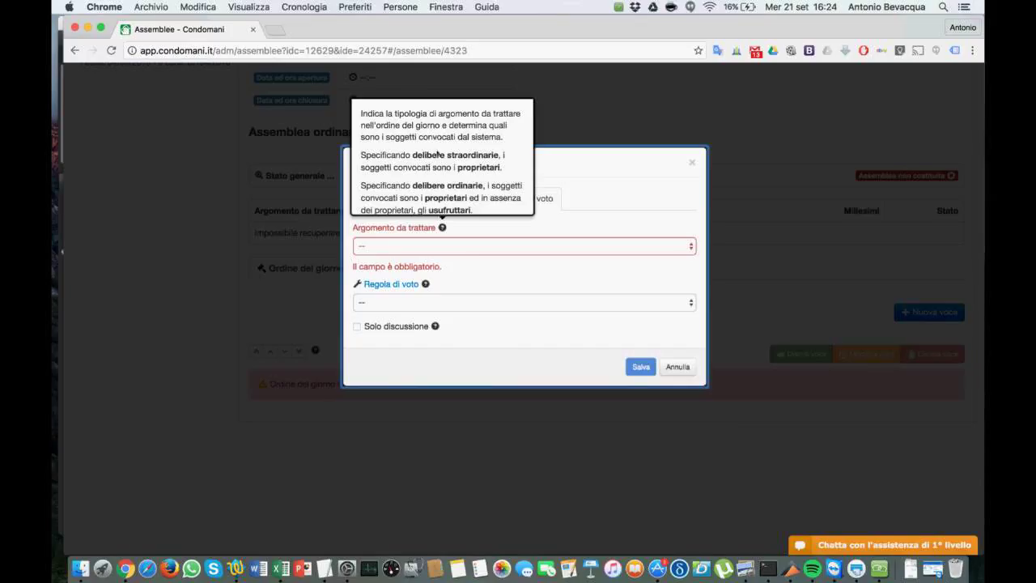
pyautogui.scroll(-3, 450, 154)
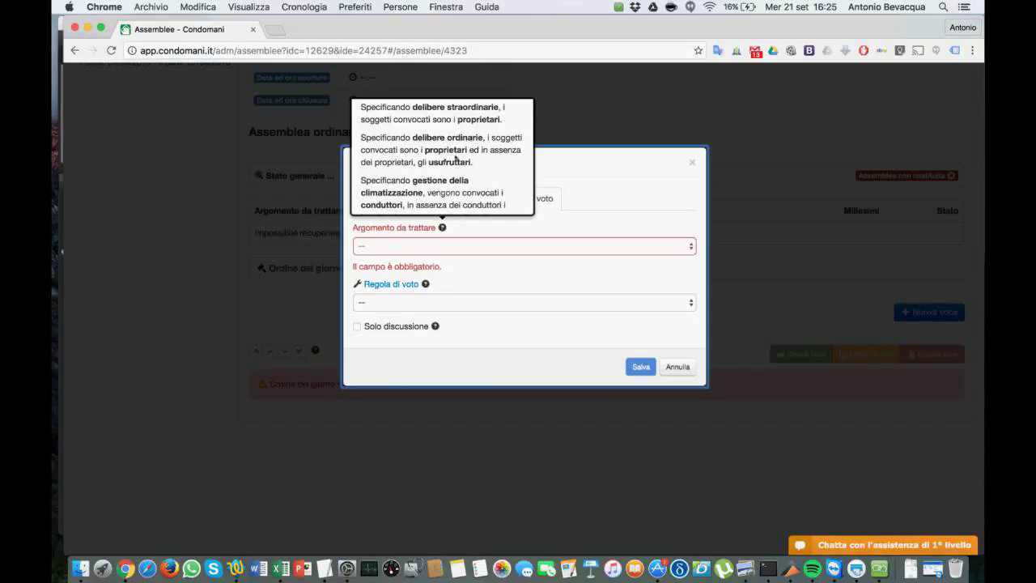
pyautogui.scroll(-3, 453, 162)
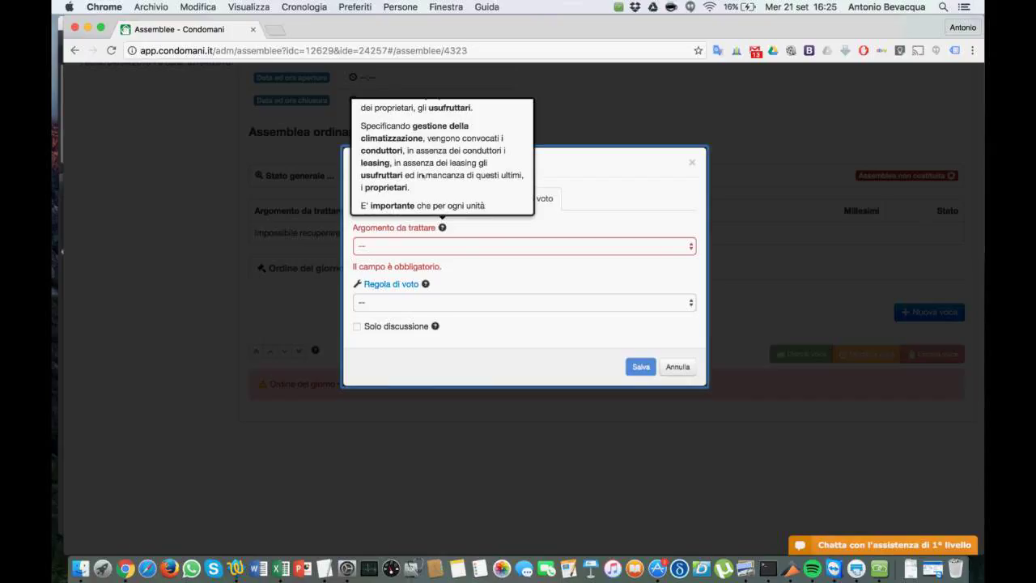
pyautogui.scroll(-5, 455, 197)
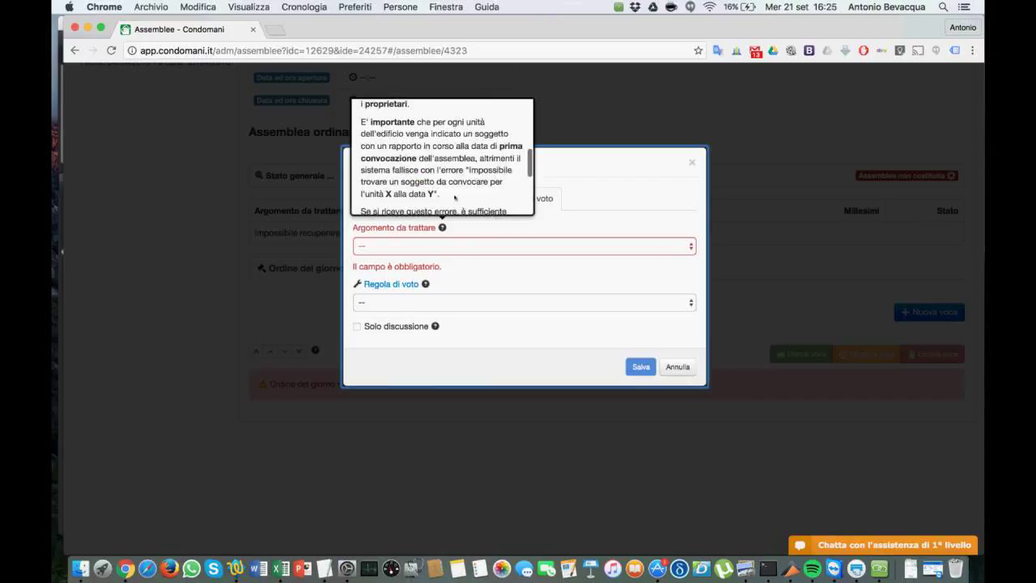
pyautogui.scroll(-1, 455, 196)
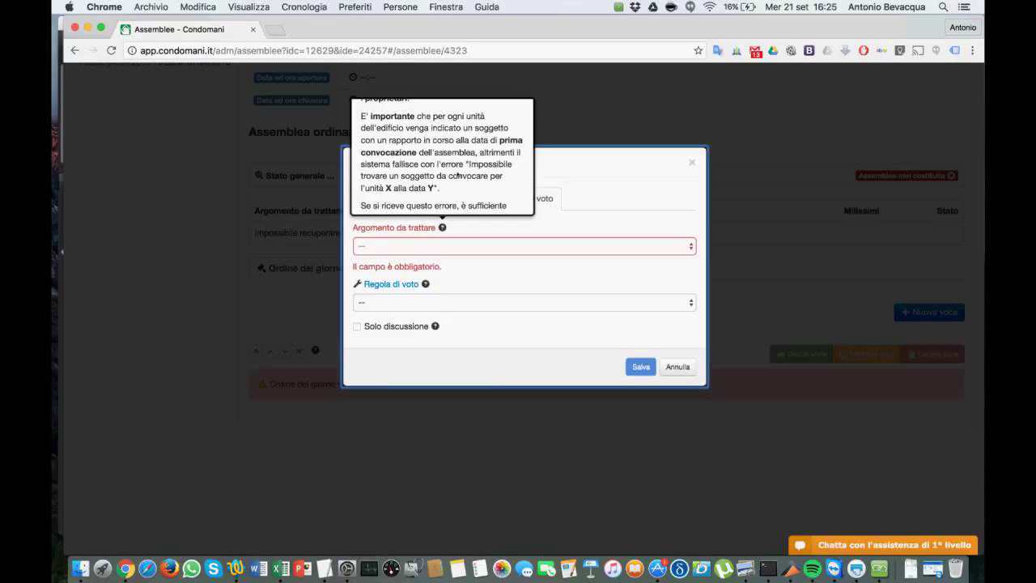
pyautogui.scroll(-1, 458, 174)
pyautogui.moveTo(469, 150); pyautogui.dragTo(473, 172)
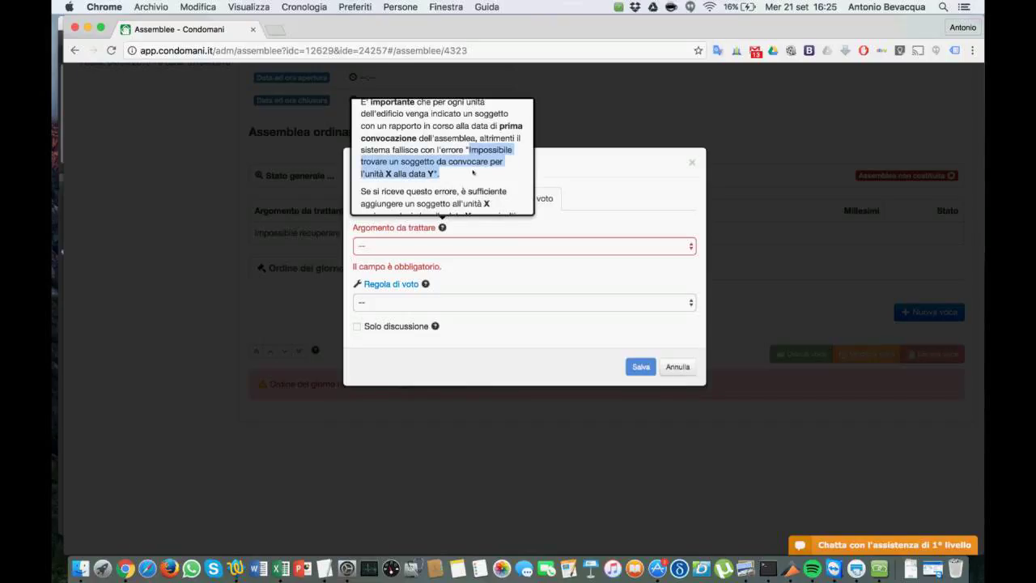
pyautogui.scroll(-3, 473, 171)
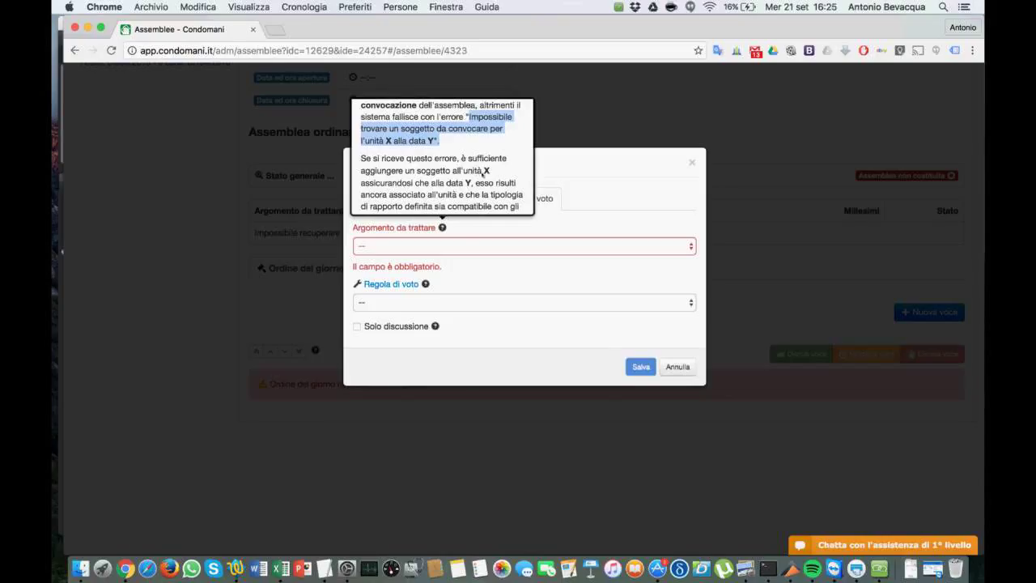
pyautogui.scroll(-1, 483, 172)
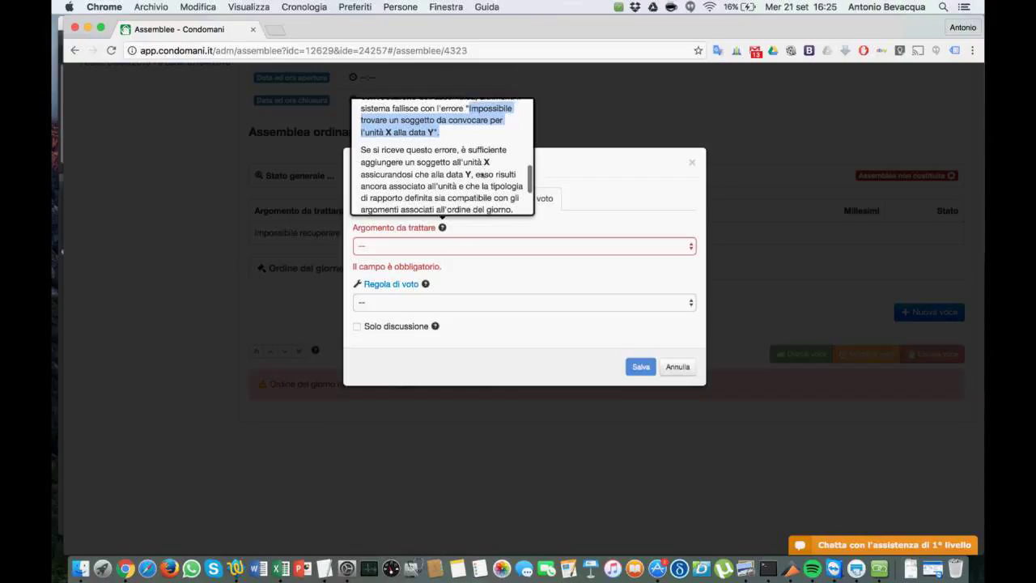
pyautogui.scroll(-1, 483, 174)
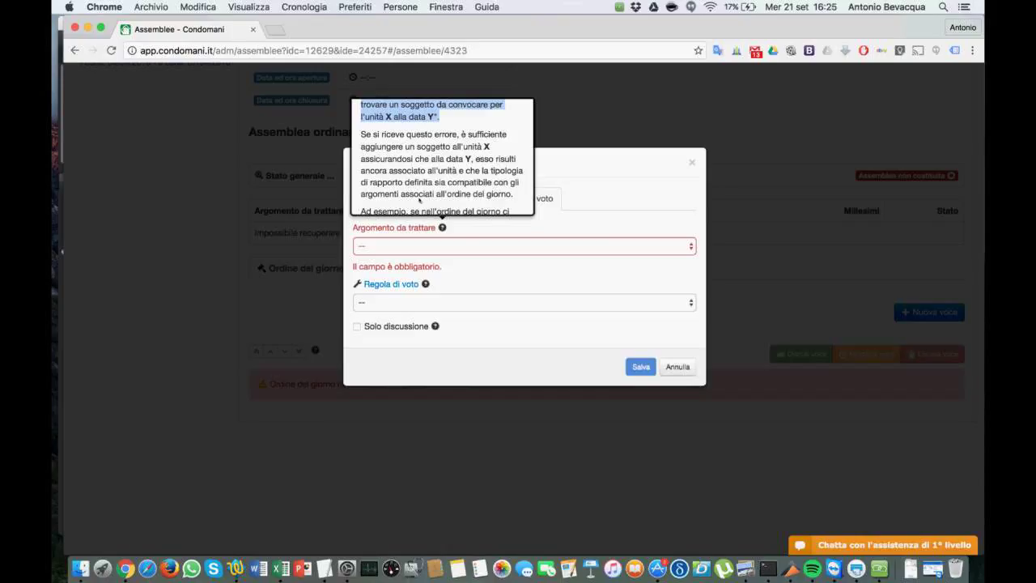
pyautogui.scroll(-3, 419, 199)
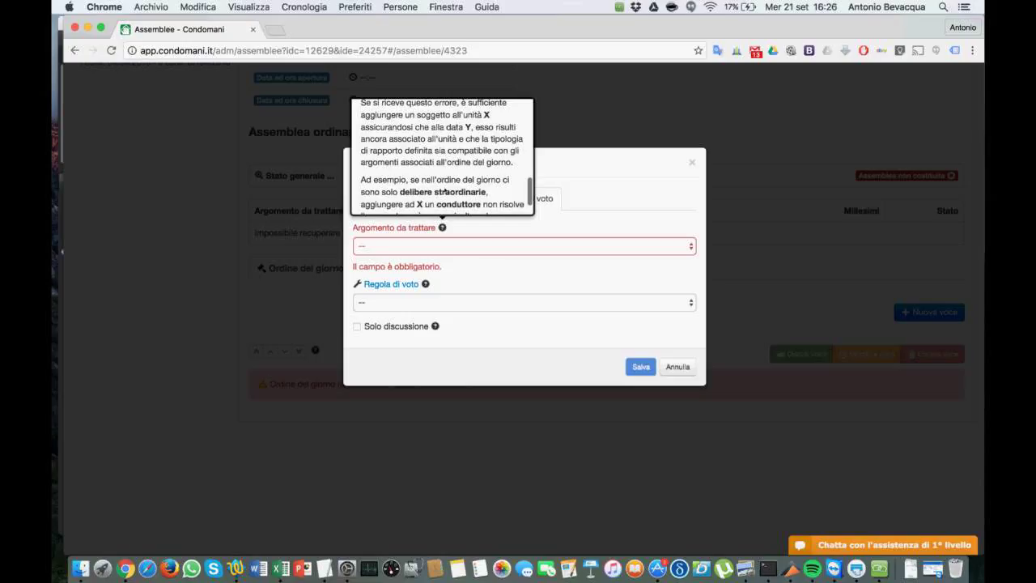
pyautogui.scroll(-2, 444, 191)
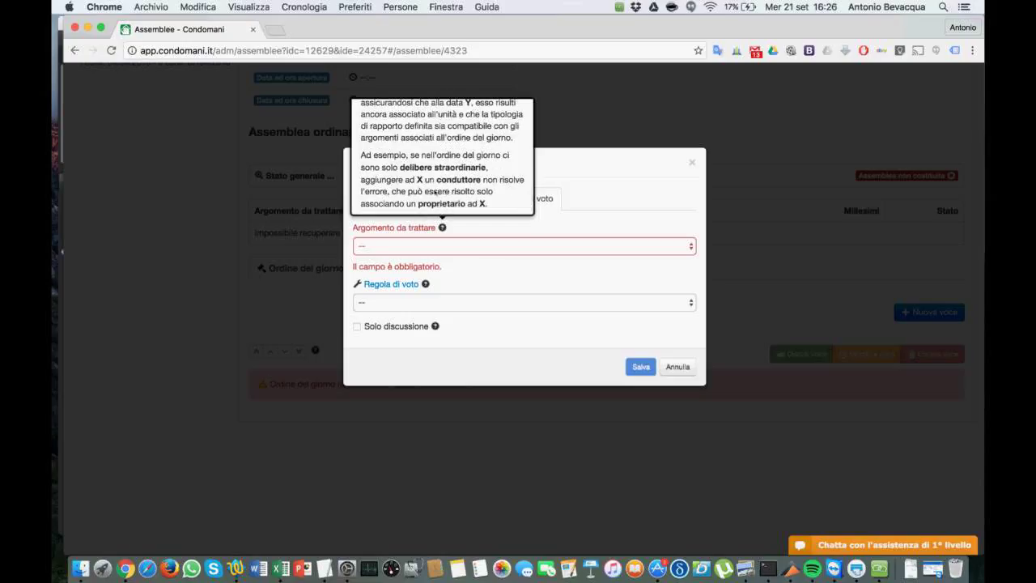
pyautogui.scroll(-1, 452, 191)
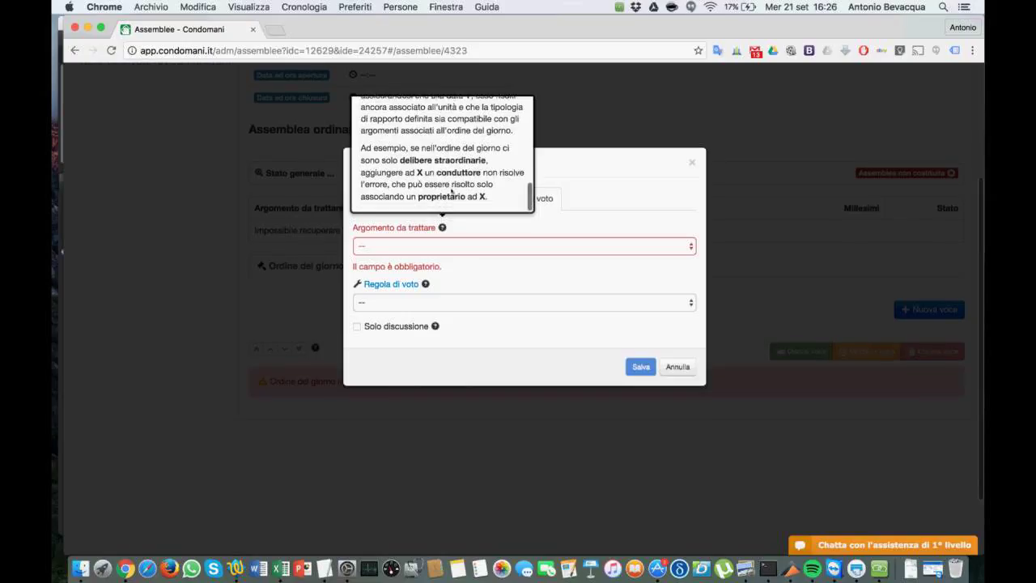
pyautogui.scroll(-1, 451, 191)
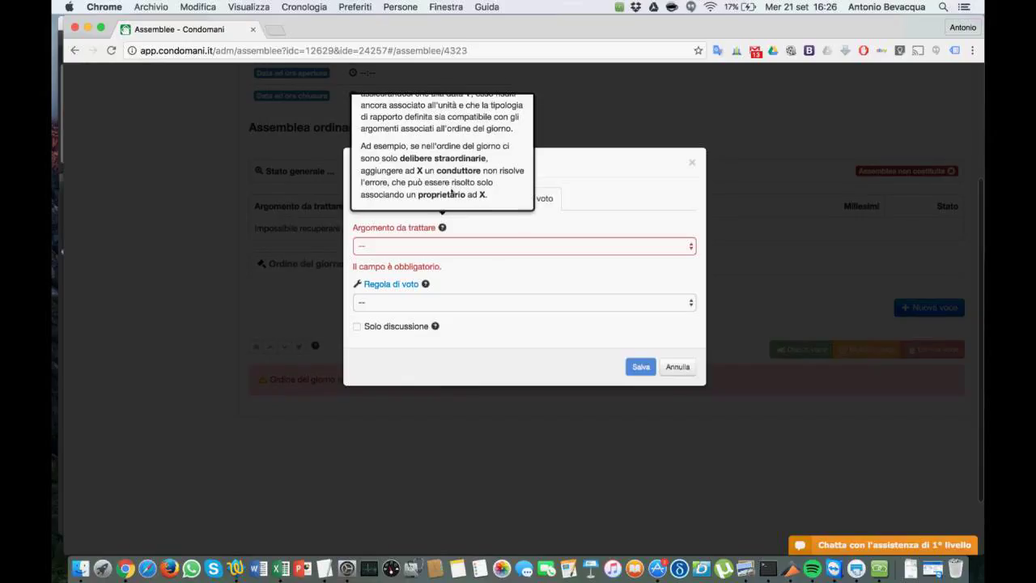
pyautogui.scroll(-1, 451, 192)
pyautogui.click(585, 204)
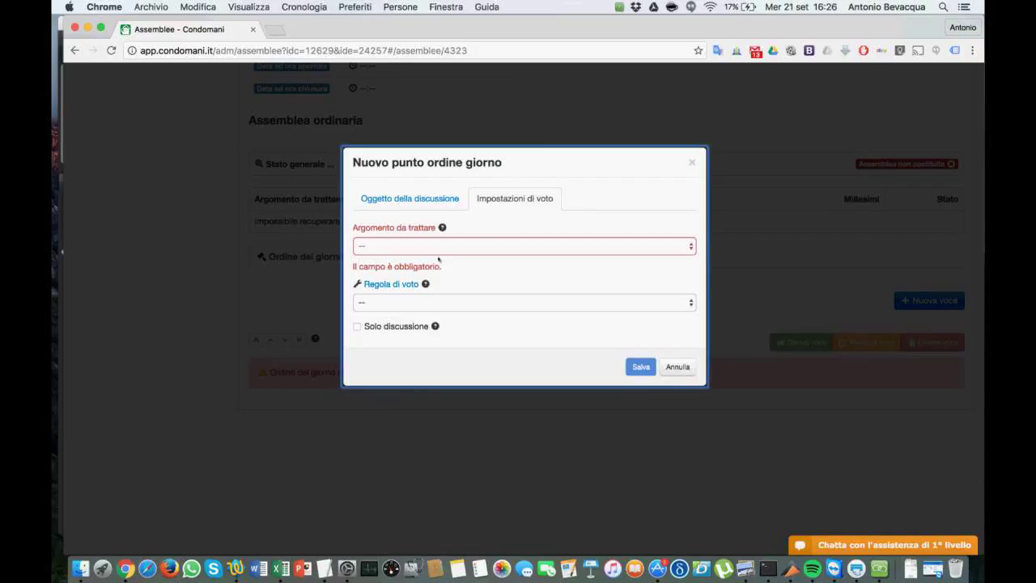
# - Set the agenda item's topic to Delibere ordinarie and try the discussion-only option, leaving it off
pyautogui.click(471, 246)
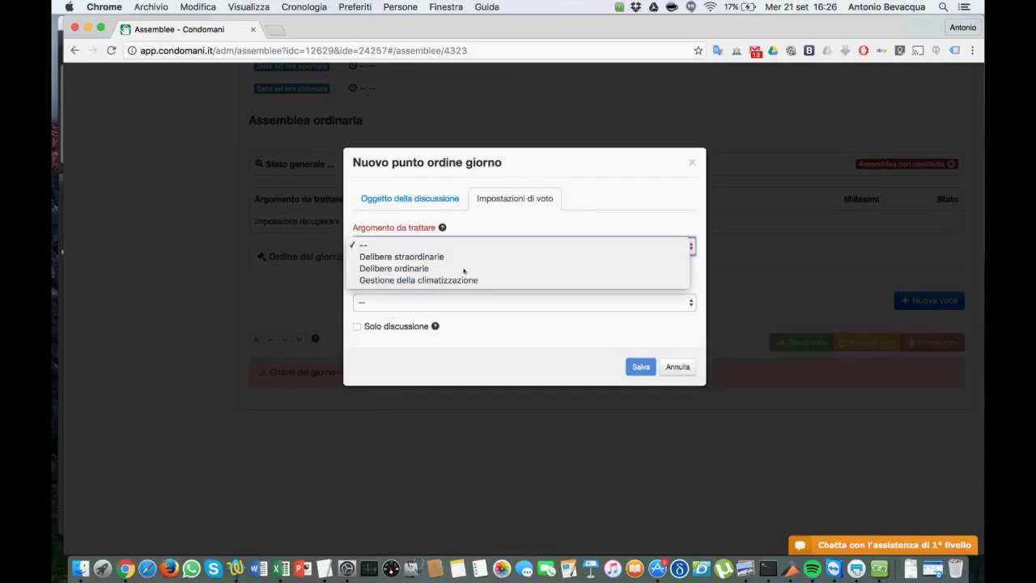
pyautogui.click(464, 269)
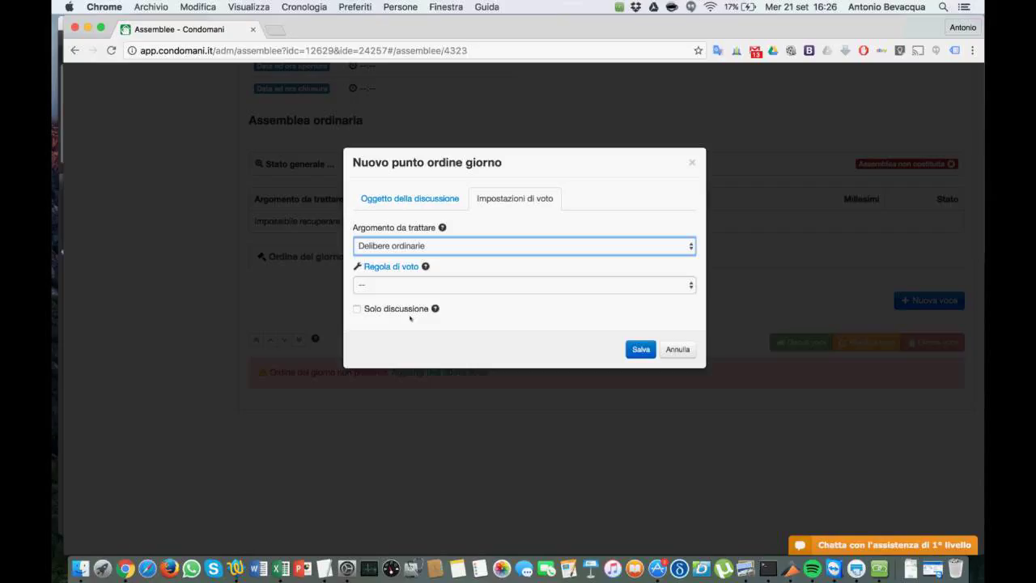
pyautogui.click(357, 309)
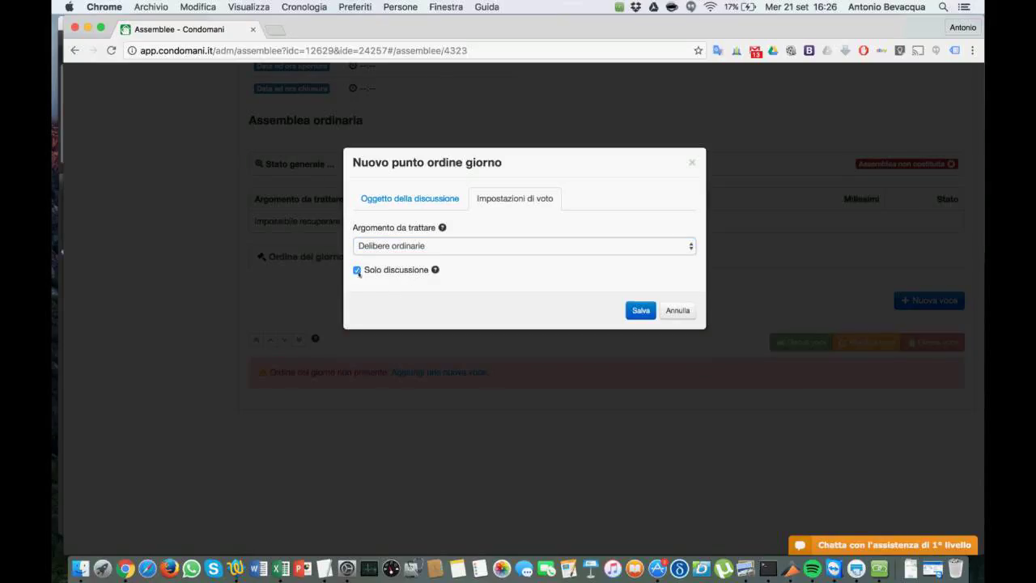
pyautogui.click(357, 270)
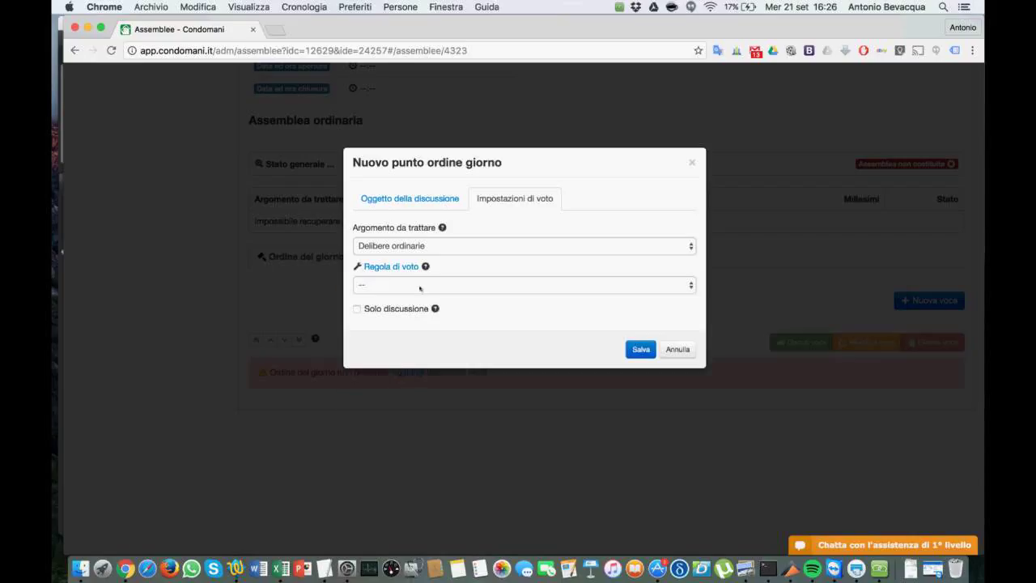
# - Assign the voting rule "Rendiconto annuale: approvazione (art. 1135)" to the agenda item and save it
pyautogui.click(420, 285)
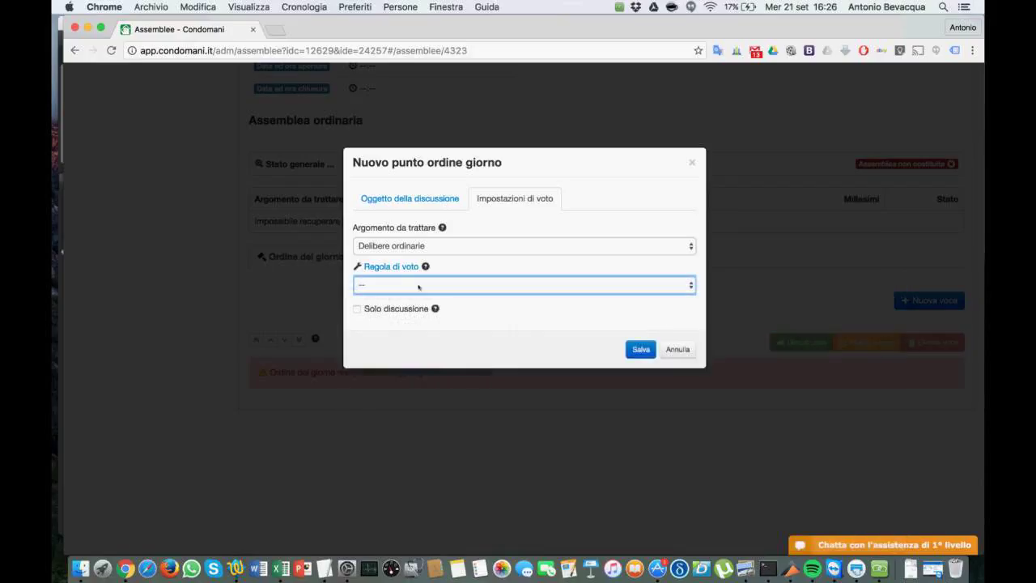
pyautogui.click(419, 286)
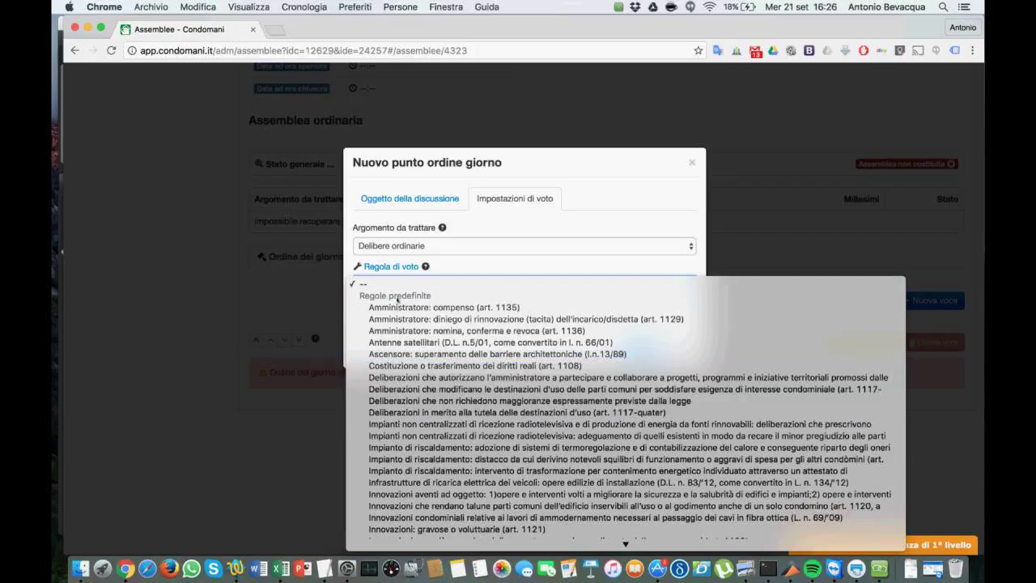
pyautogui.scroll(-1, 417, 390)
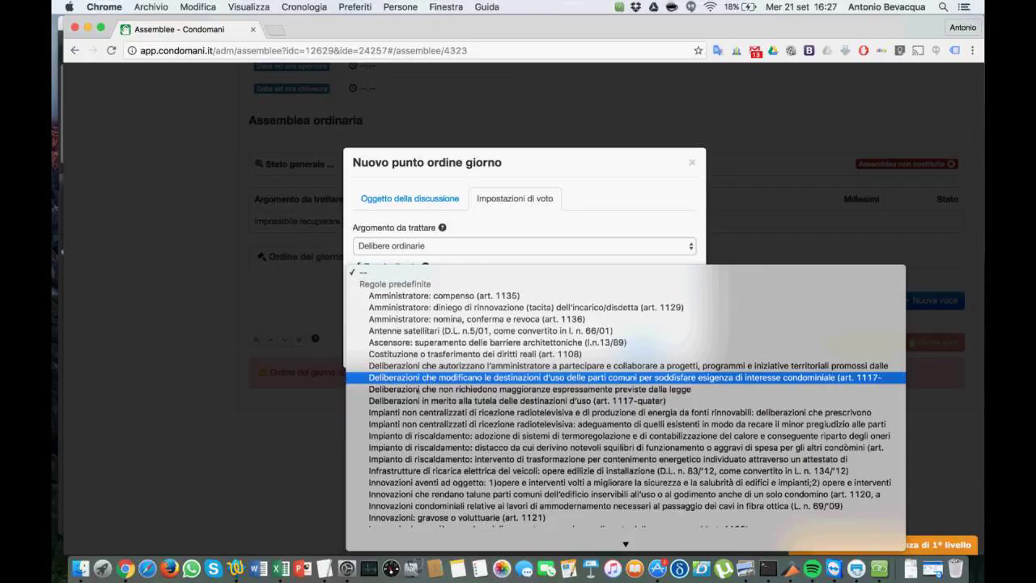
pyautogui.scroll(-10, 417, 390)
pyautogui.scroll(5, 427, 420)
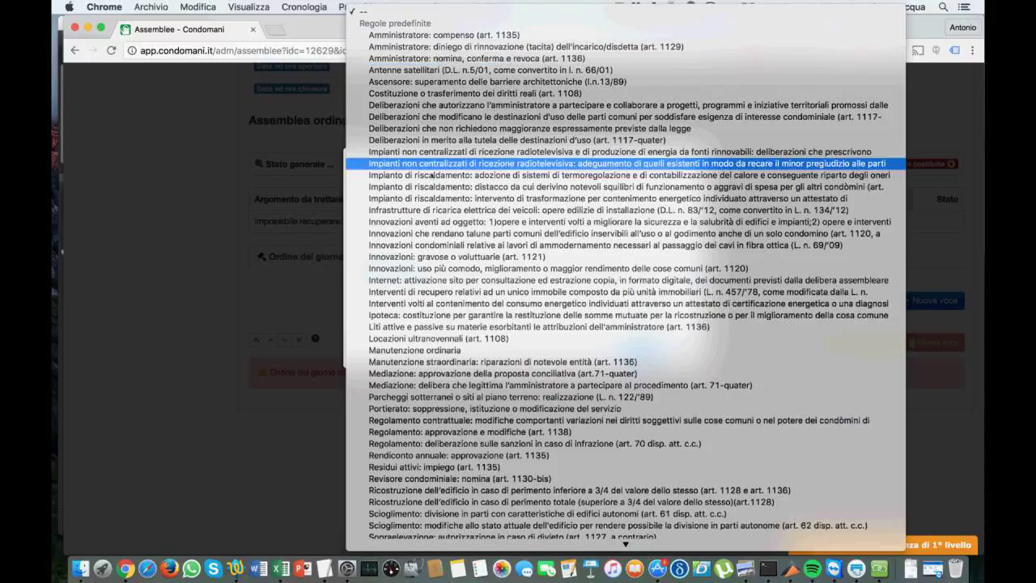
pyautogui.scroll(-3, 433, 242)
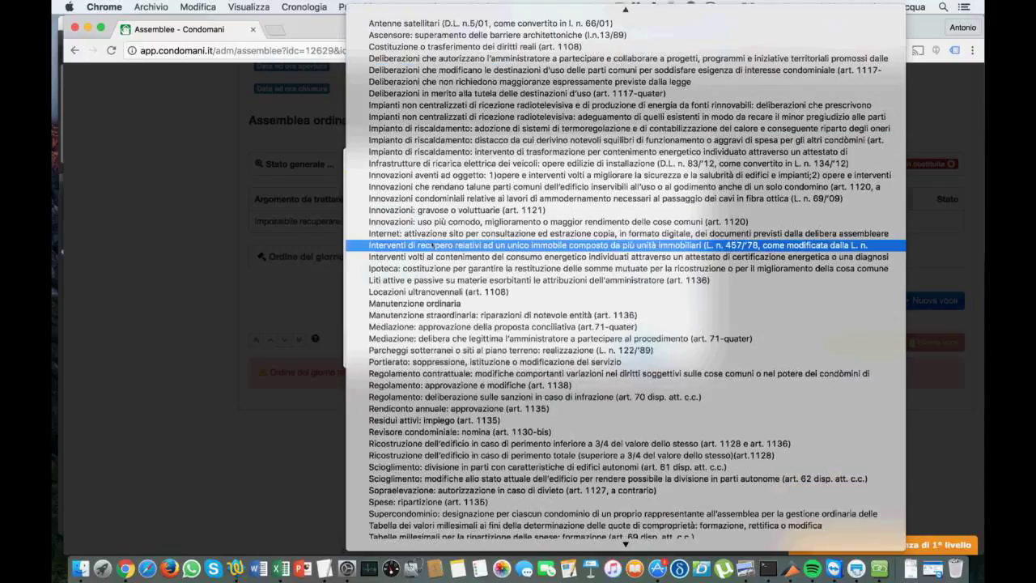
pyautogui.scroll(-3, 433, 244)
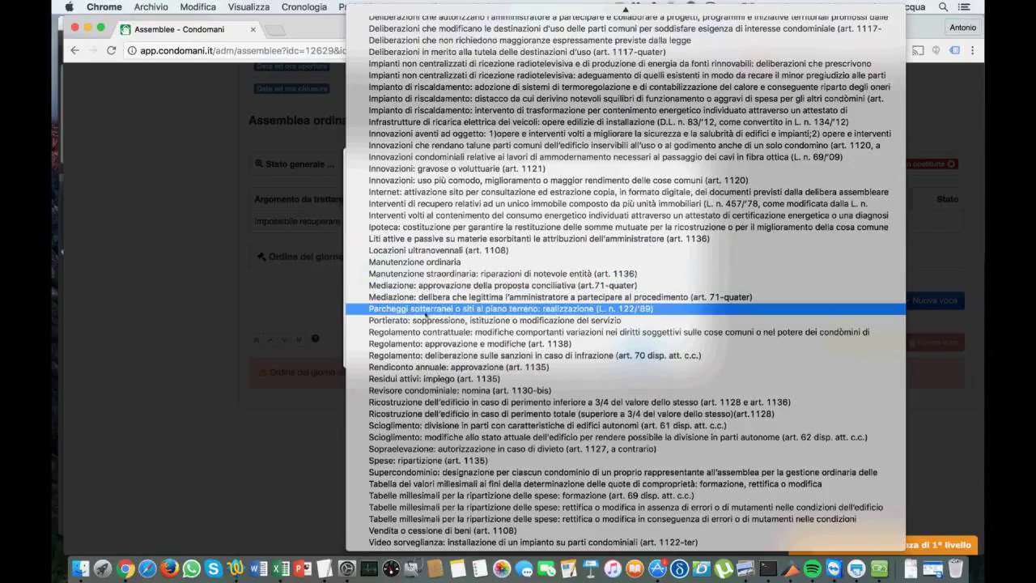
pyautogui.click(422, 368)
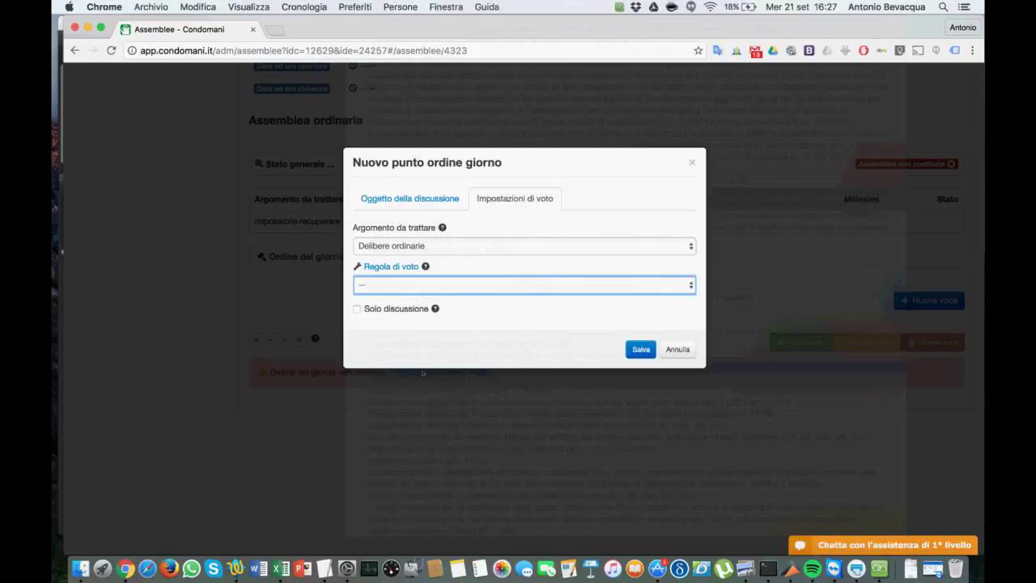
pyautogui.click(408, 199)
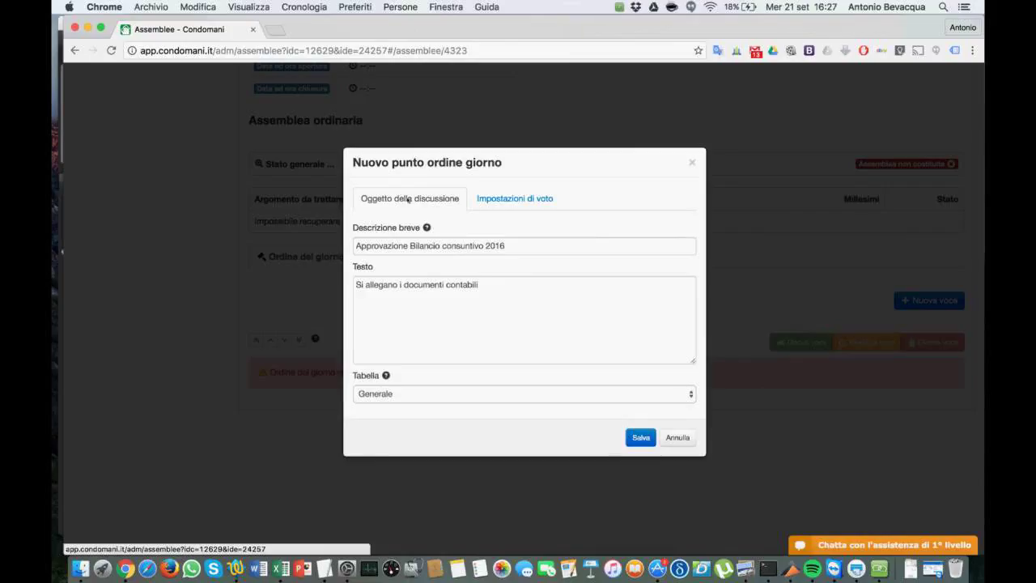
pyautogui.click(521, 205)
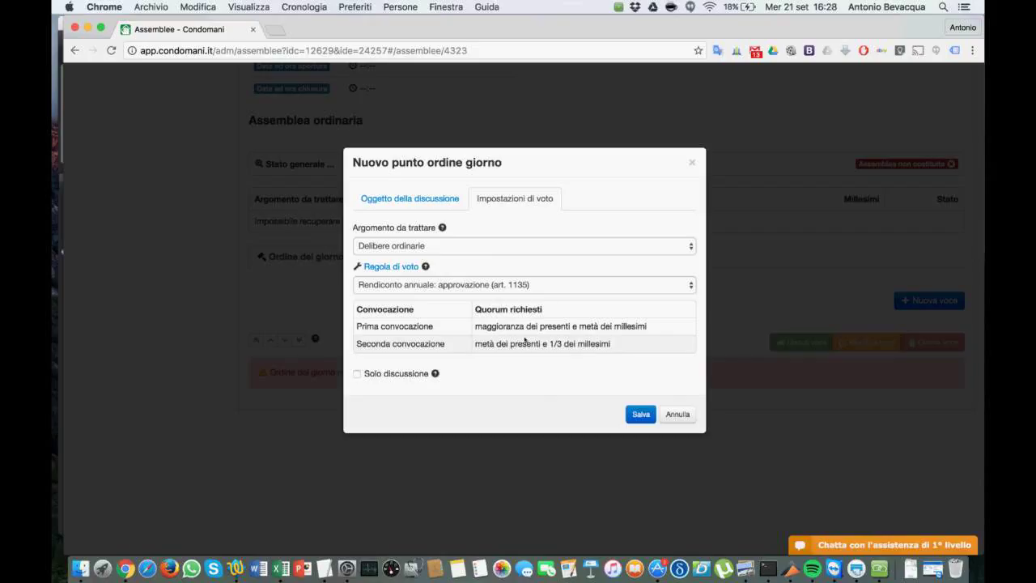
pyautogui.click(628, 419)
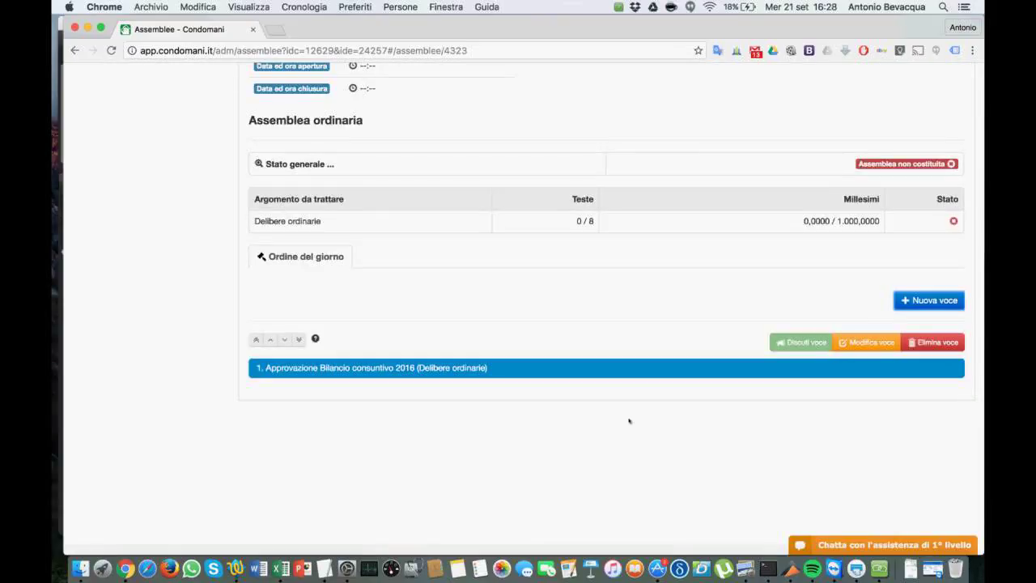
# - Add a new agenda item with the short description "Nomina amministratore" and assign it the Generale table
pyautogui.click(929, 300)
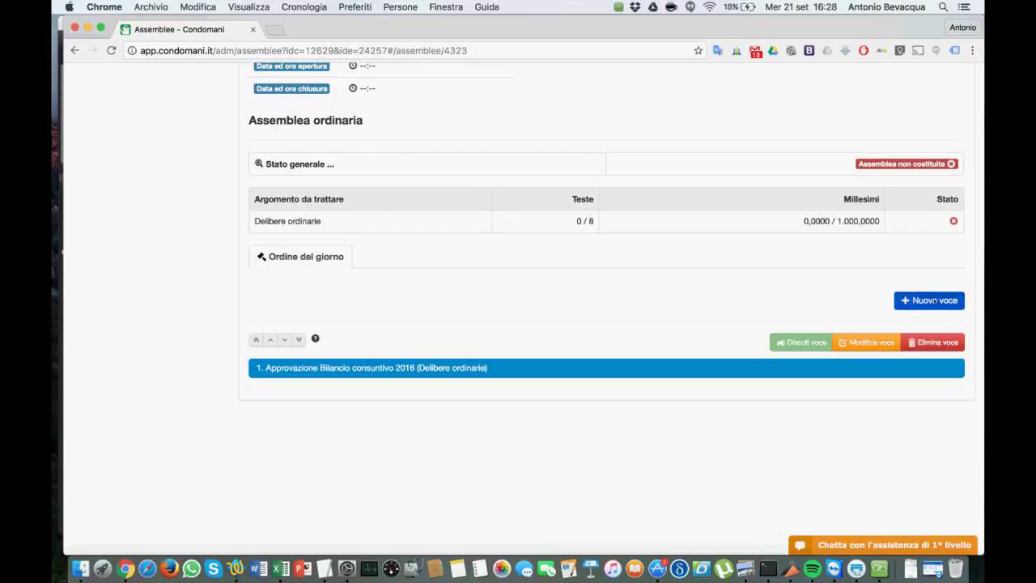
pyautogui.write('Nom')
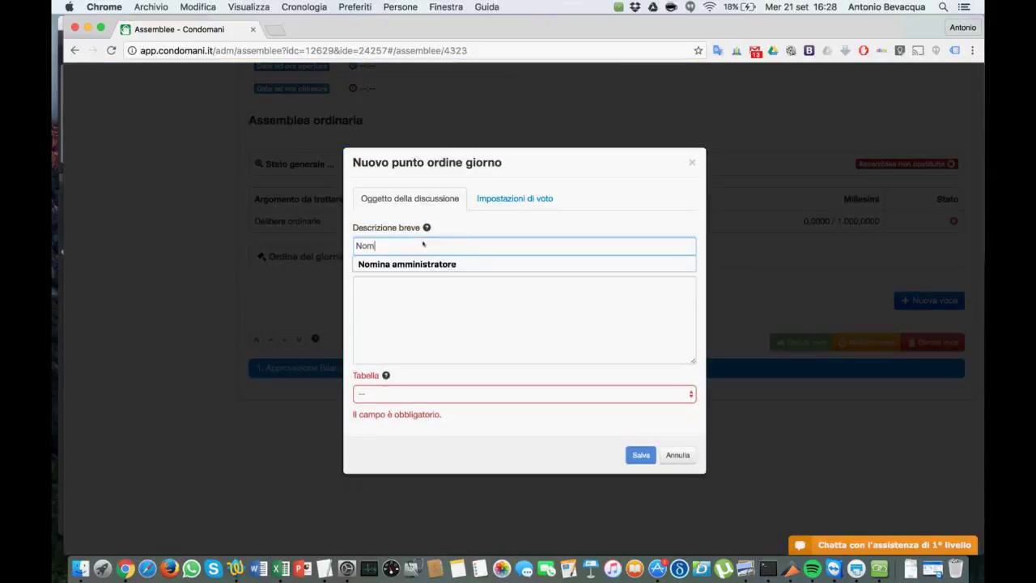
pyautogui.click(428, 264)
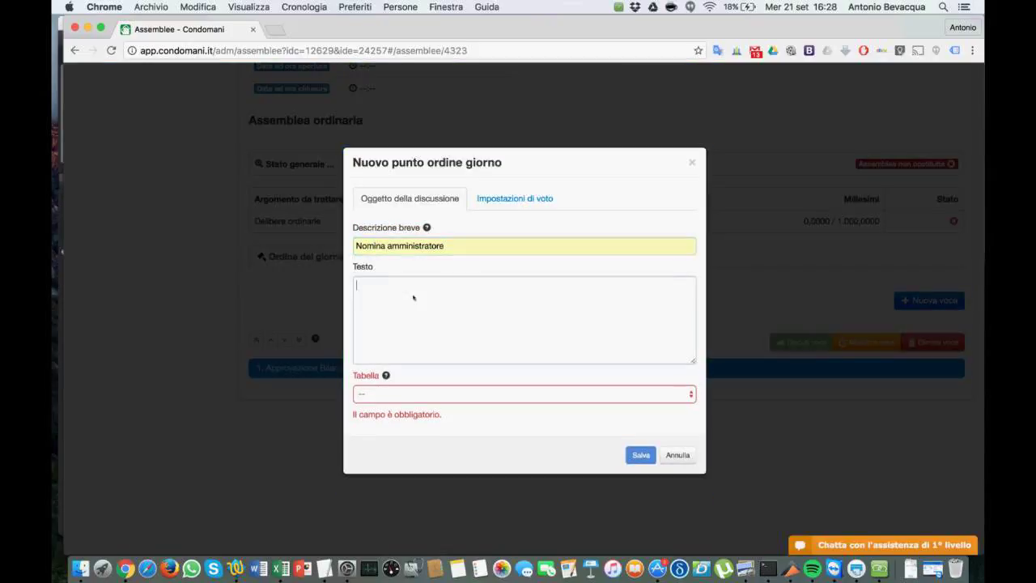
pyautogui.click(413, 298)
pyautogui.click(408, 387)
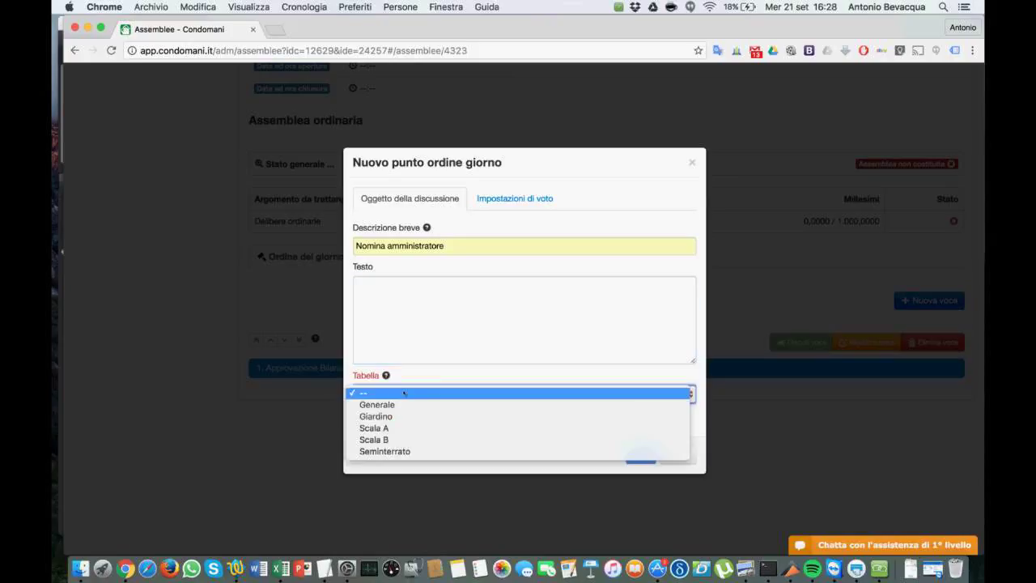
pyautogui.click(385, 405)
# - Set the item's topic to Delibere ordinarie and its voting rule to "Amministratore: nomina, conferma e revoca (art. 1136)", and save it
pyautogui.click(514, 200)
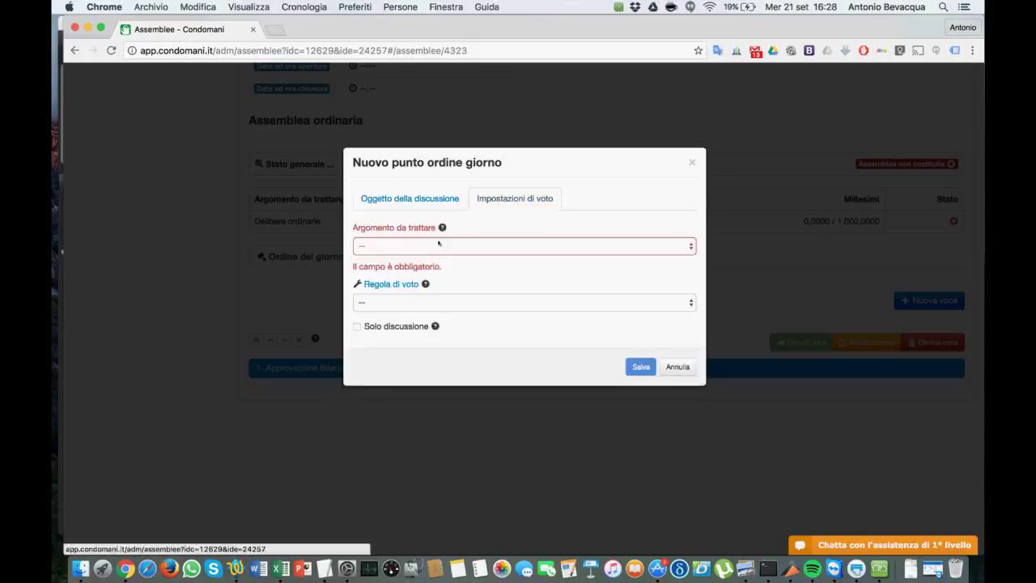
pyautogui.click(437, 245)
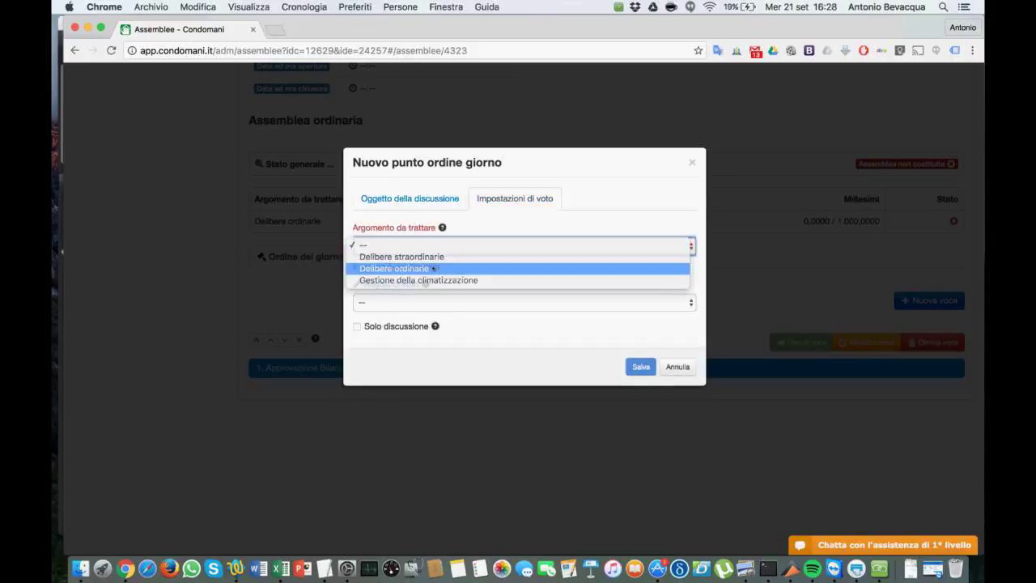
pyautogui.click(434, 268)
pyautogui.click(439, 283)
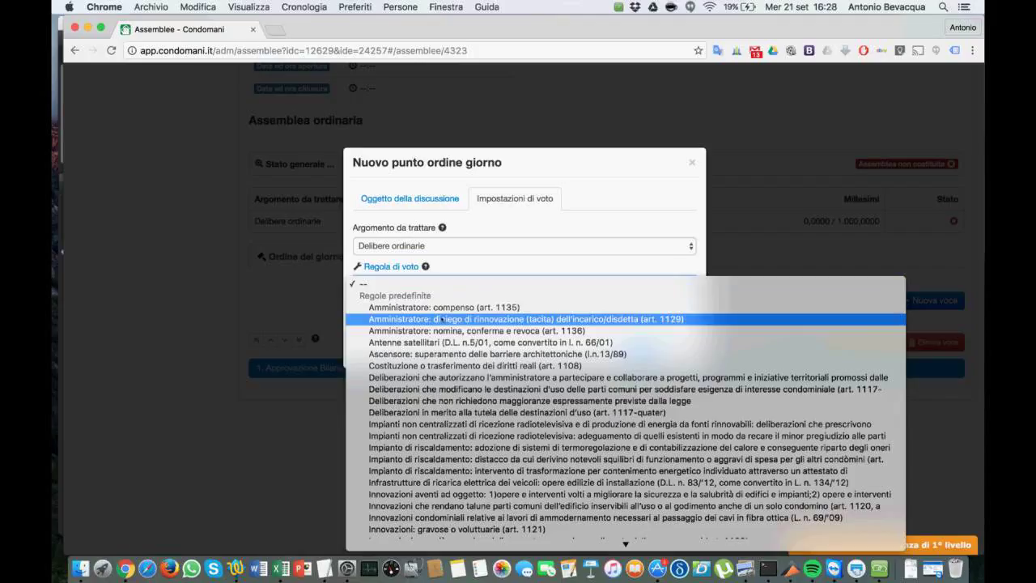
pyautogui.press('Escape')
pyautogui.press('a')
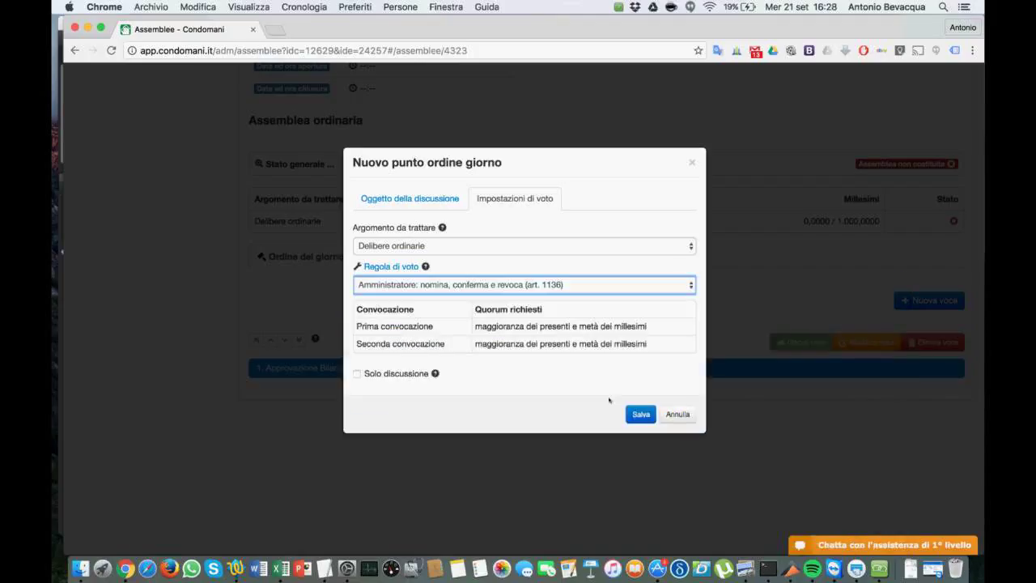
pyautogui.click(635, 414)
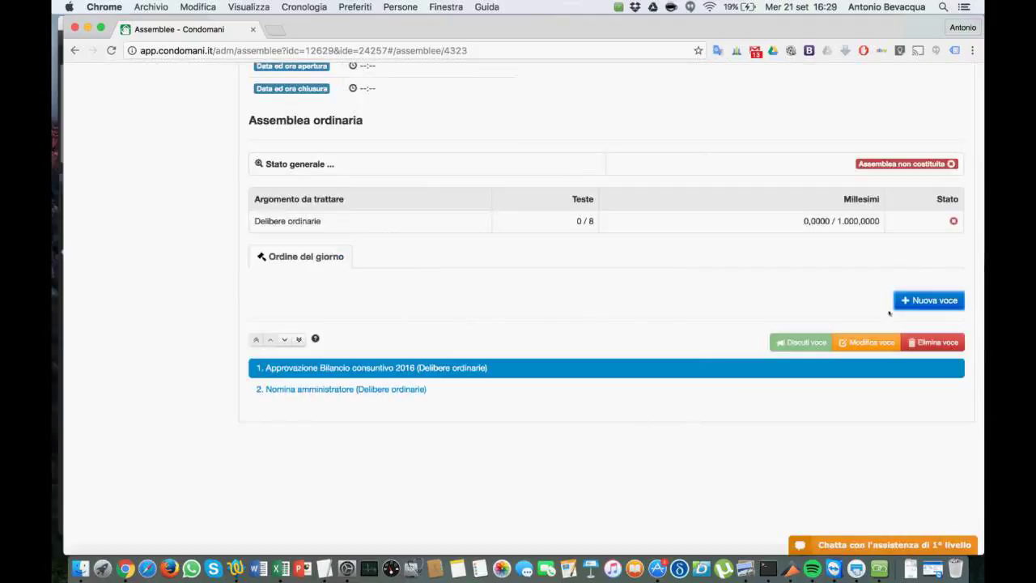
# - Add another agenda item with the short description "Utilizzo Aspirapolvere"
pyautogui.click(916, 301)
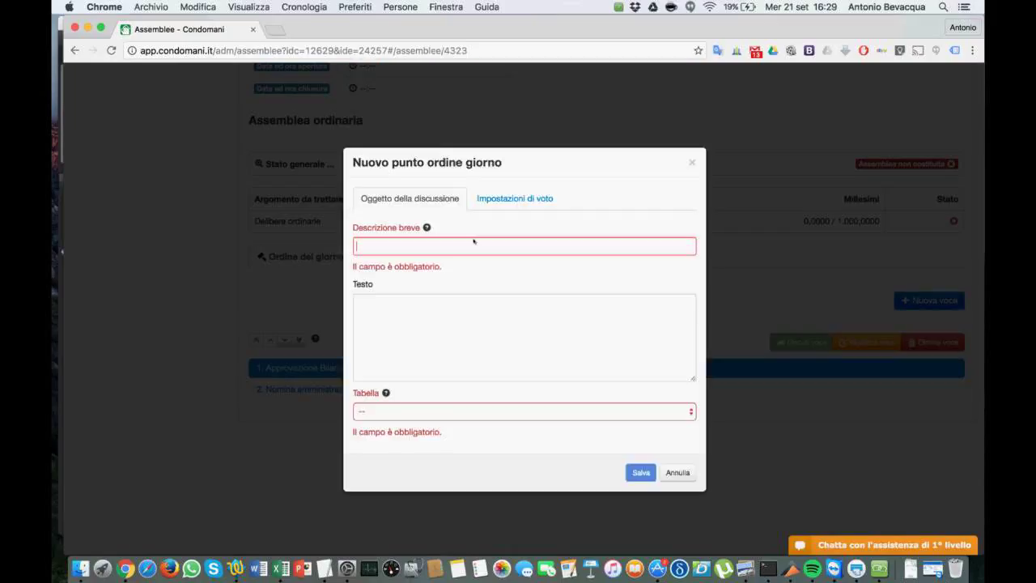
pyautogui.write('U')
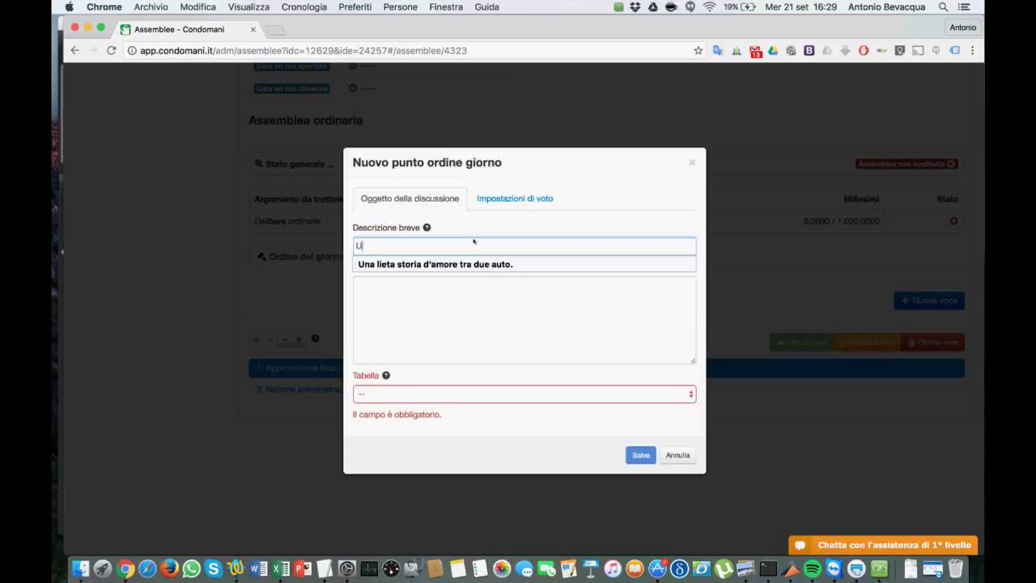
pyautogui.write('tilizzo Aspi')
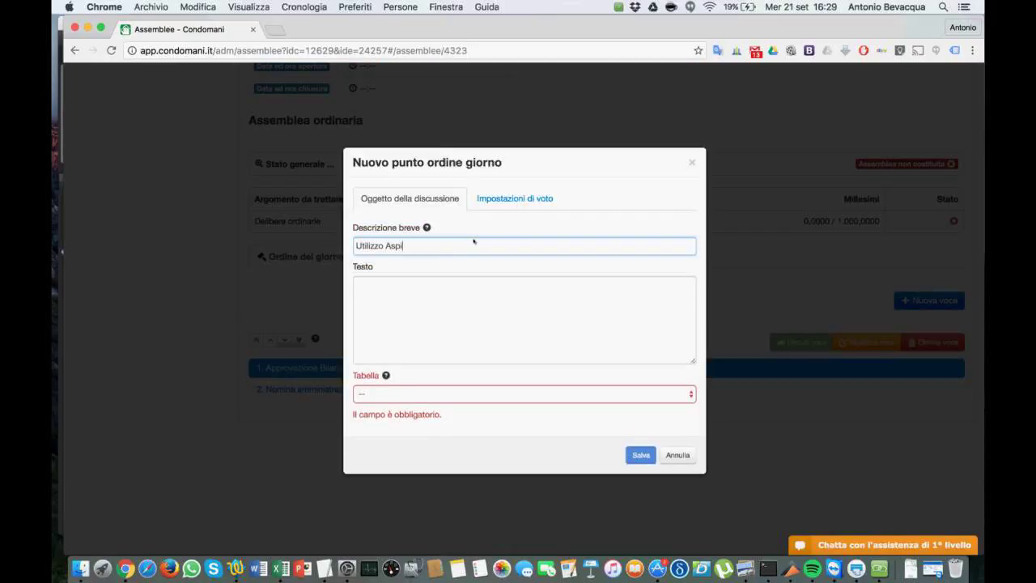
pyautogui.write('rapolvere')
pyautogui.press('Tab')
# - Enter "Come richiesto da alcuni condòmini si discuterà del non utilizzo durate la notte" as the agenda item's text
pyautogui.write('Come')
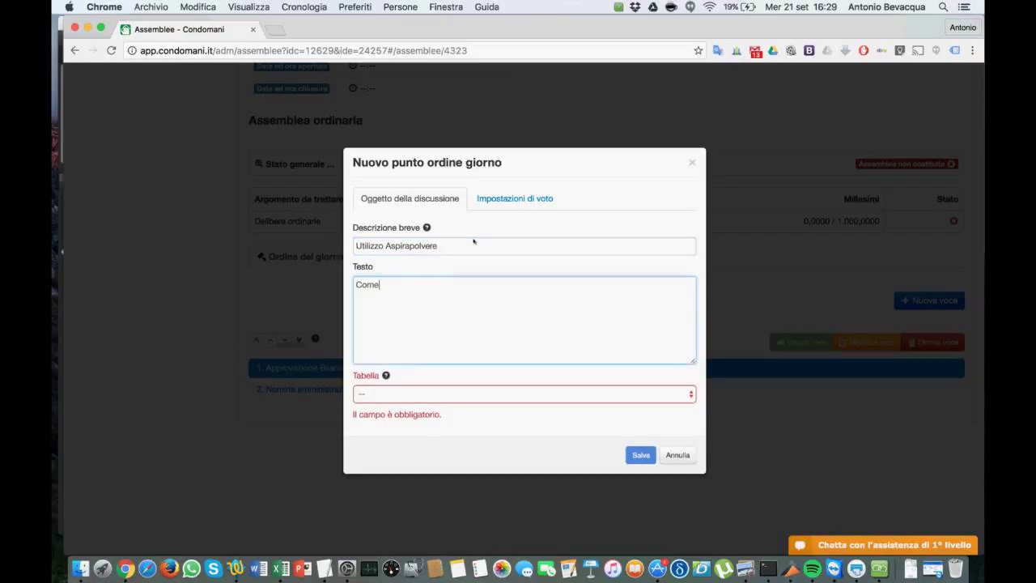
pyautogui.write(' richiesto da alcuni condòmini si parl')
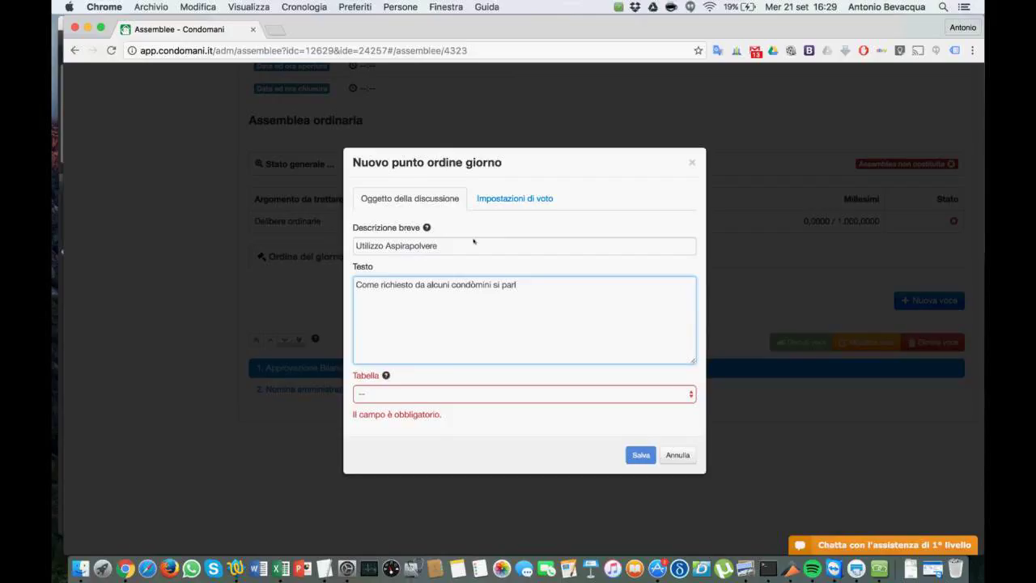
pyautogui.write('e')
pyautogui.press('BackSpace')
pyautogui.press('BackSpace')
pyautogui.press('BackSpace')
pyautogui.press('BackSpace')
pyautogui.press('BackSpace')
pyautogui.write('discuter')
pyautogui.write('à degli orari')
pyautogui.press('BackSpace')
pyautogui.press('BackSpace')
pyautogui.press('BackSpace')
pyautogui.press('BackSpace')
pyautogui.press('BackSpace')
pyautogui.press('BackSpace')
pyautogui.press('BackSpace')
pyautogui.press('BackSpace')
pyautogui.press('BackSpace')
pyautogui.press('BackSpace')
pyautogui.write('l non utulizzo dir')
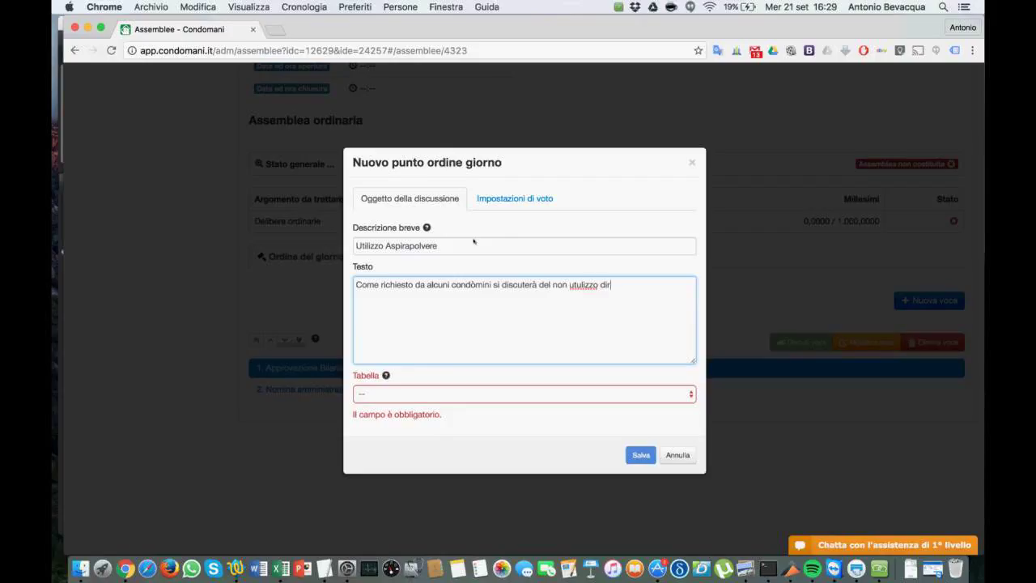
pyautogui.press('BackSpace')
pyautogui.press('BackSpace')
pyautogui.write('urate la notte')
pyautogui.doubleClick(580, 286)
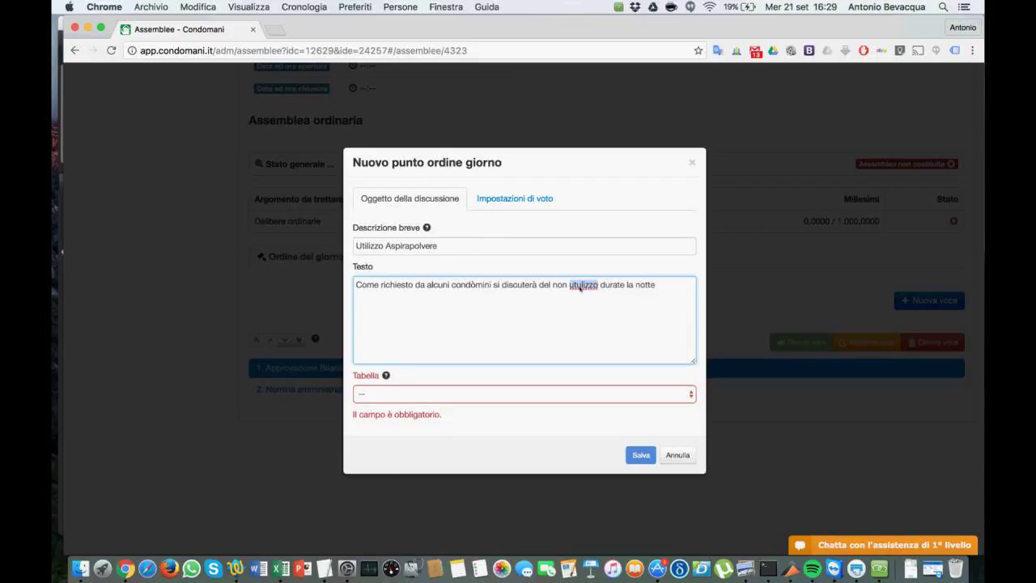
pyautogui.write('utilizzo')
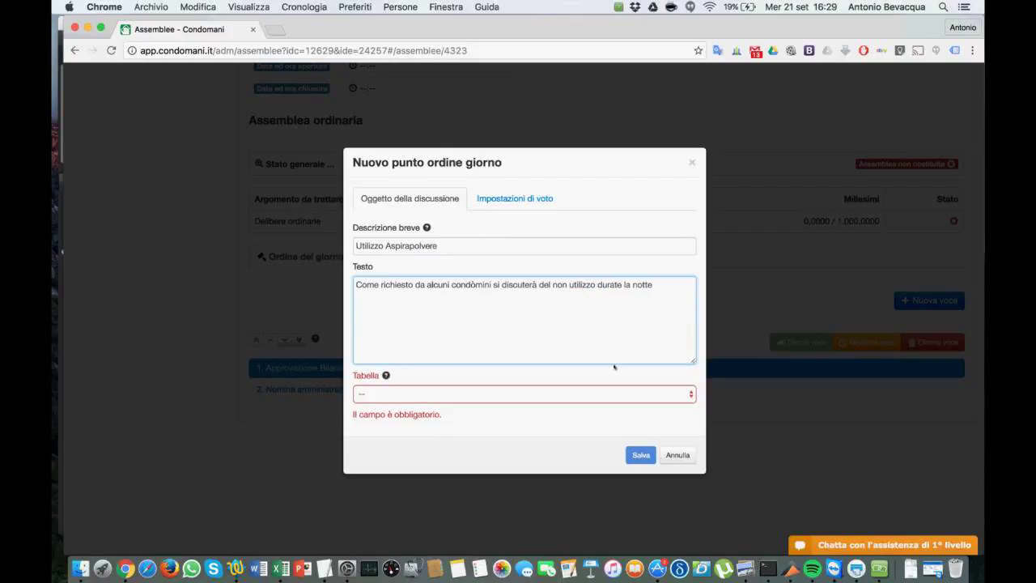
# - Give the item the Generale table and the Delibere ordinarie topic, mark it as discussion only, and save it
pyautogui.click(470, 395)
pyautogui.click(469, 406)
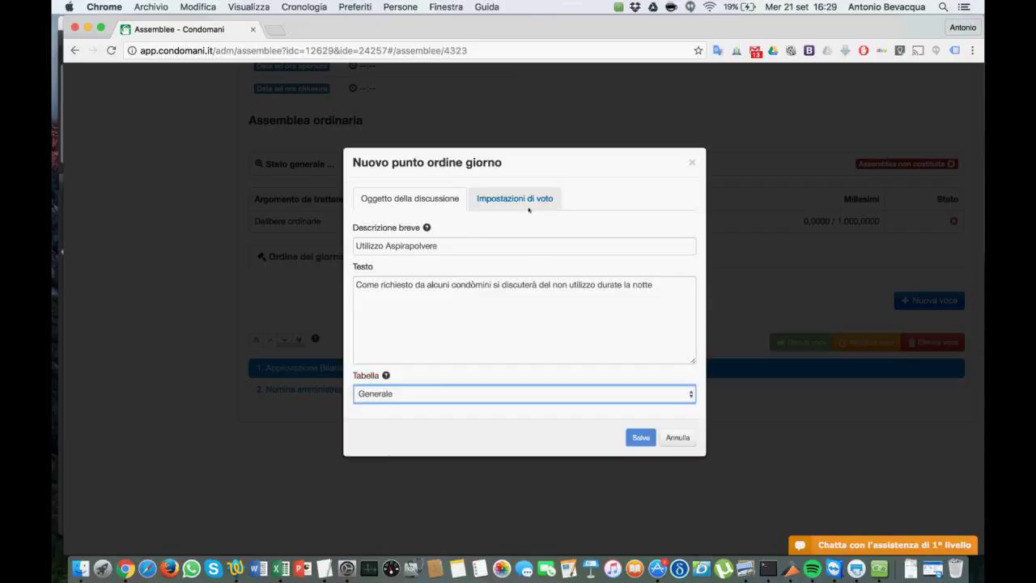
pyautogui.click(524, 202)
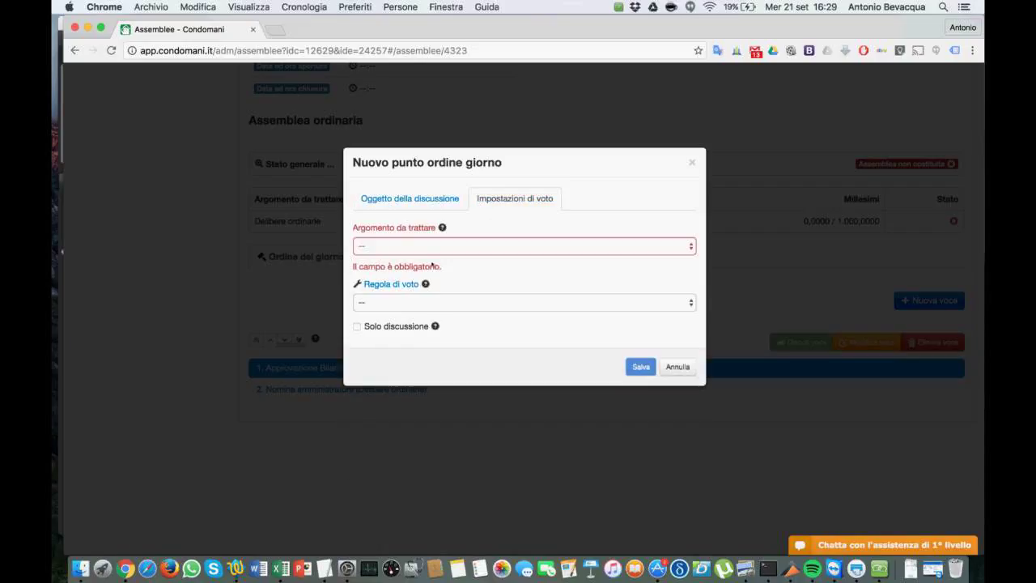
pyautogui.click(395, 244)
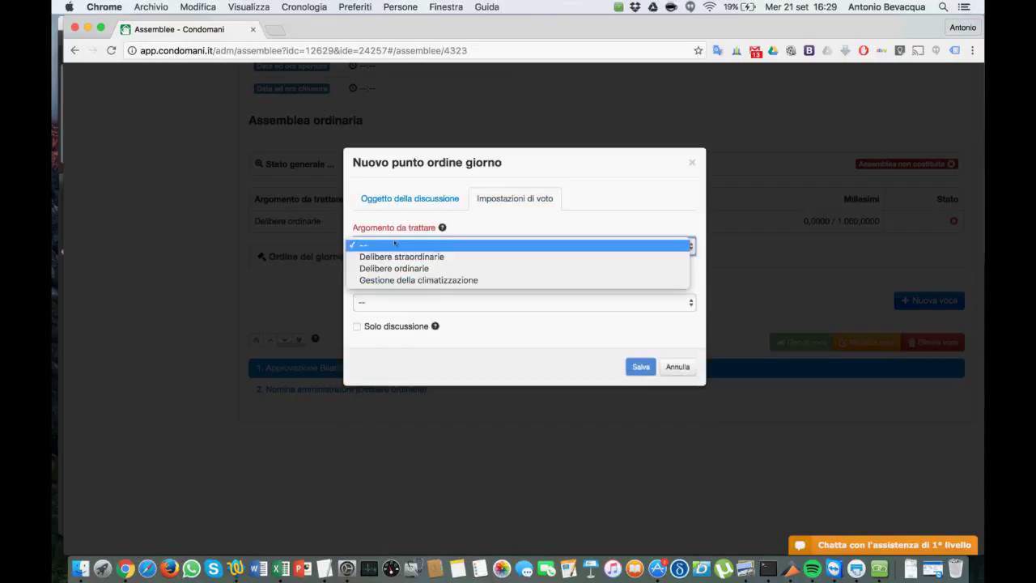
pyautogui.click(413, 268)
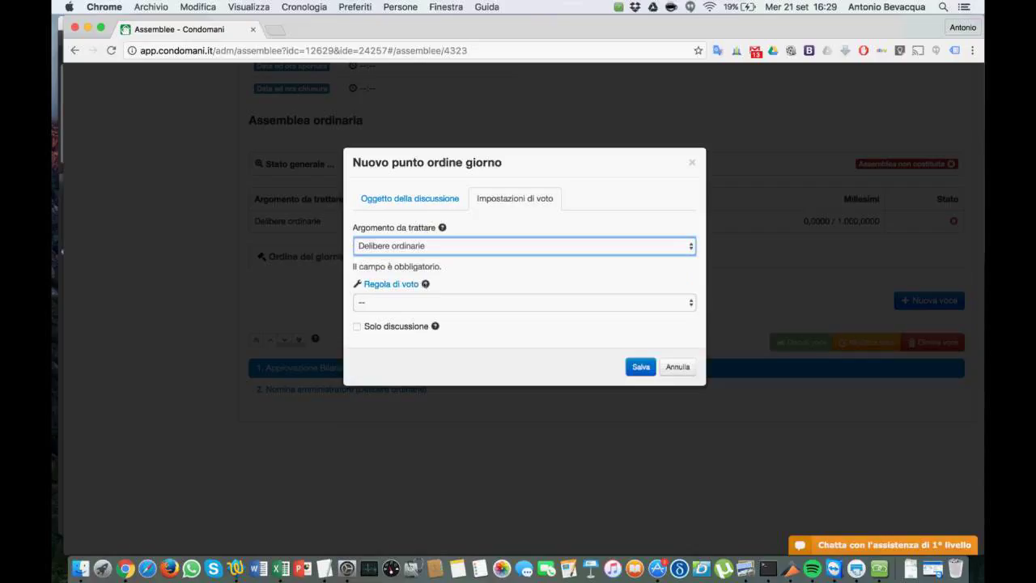
pyautogui.click(357, 326)
pyautogui.click(641, 310)
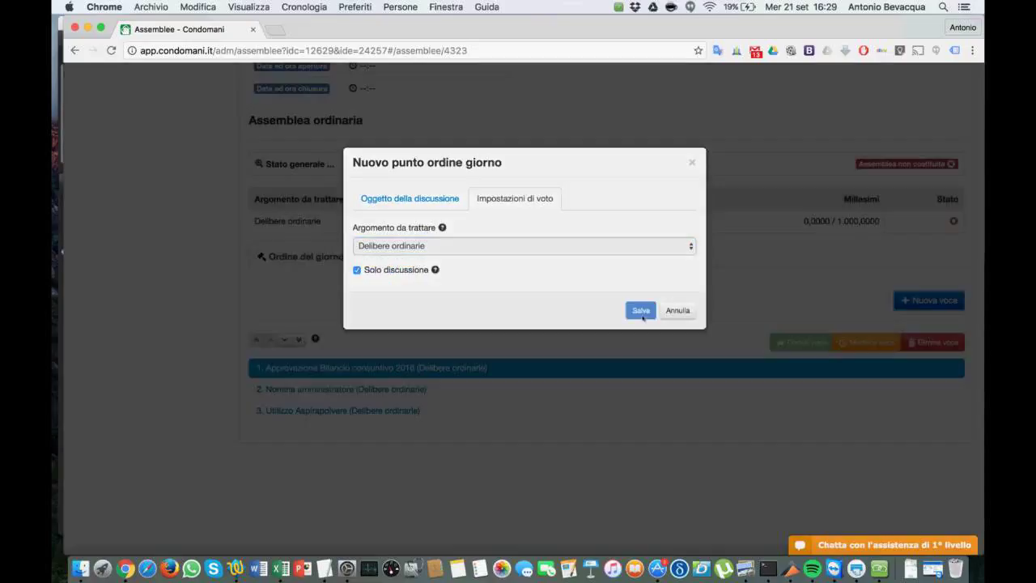
# - Try reordering the Utilizzo Aspirapolvere item: one place up and back down, to the start of the agenda and back to the end
pyautogui.click(340, 407)
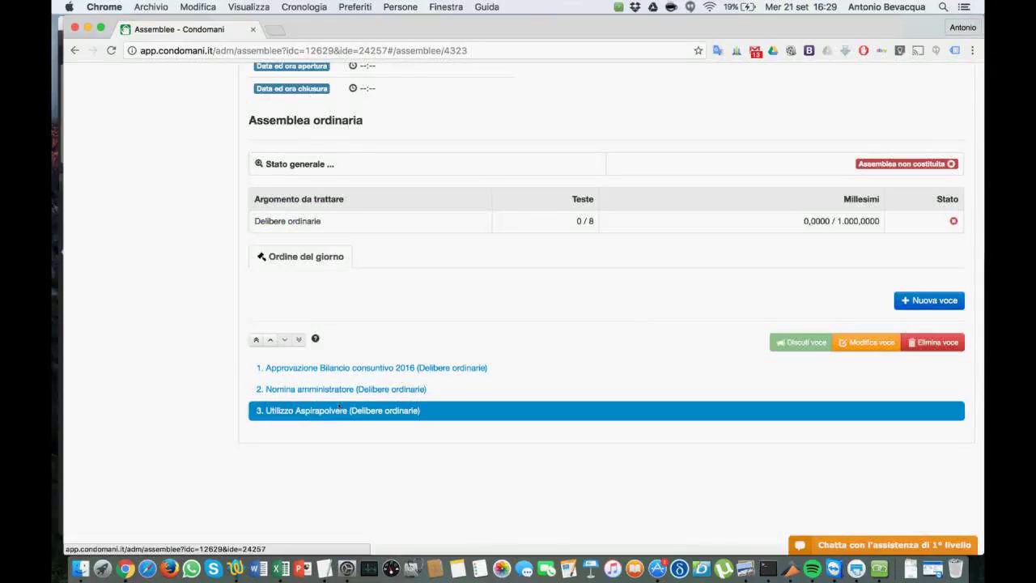
pyautogui.click(271, 340)
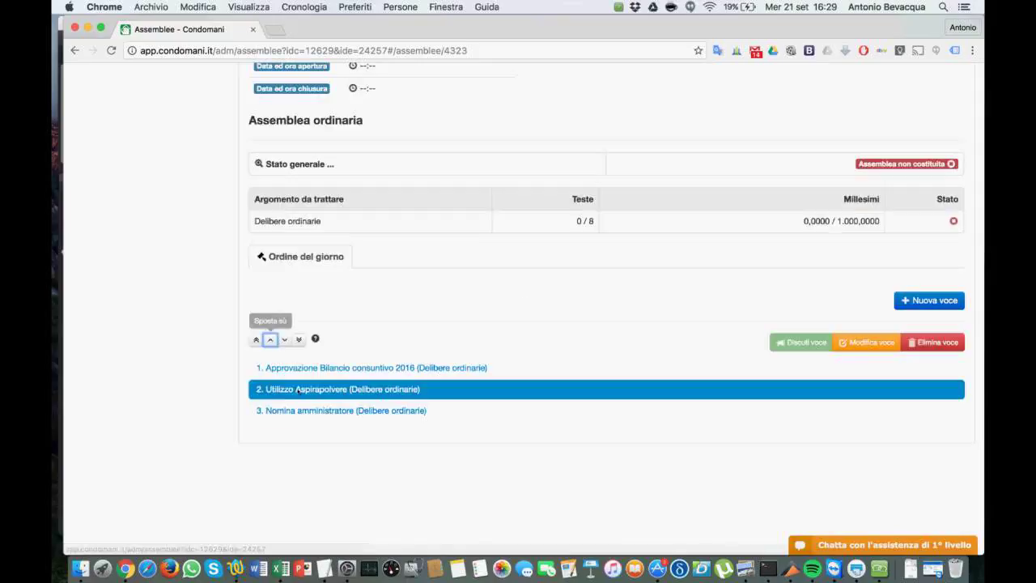
pyautogui.click(284, 340)
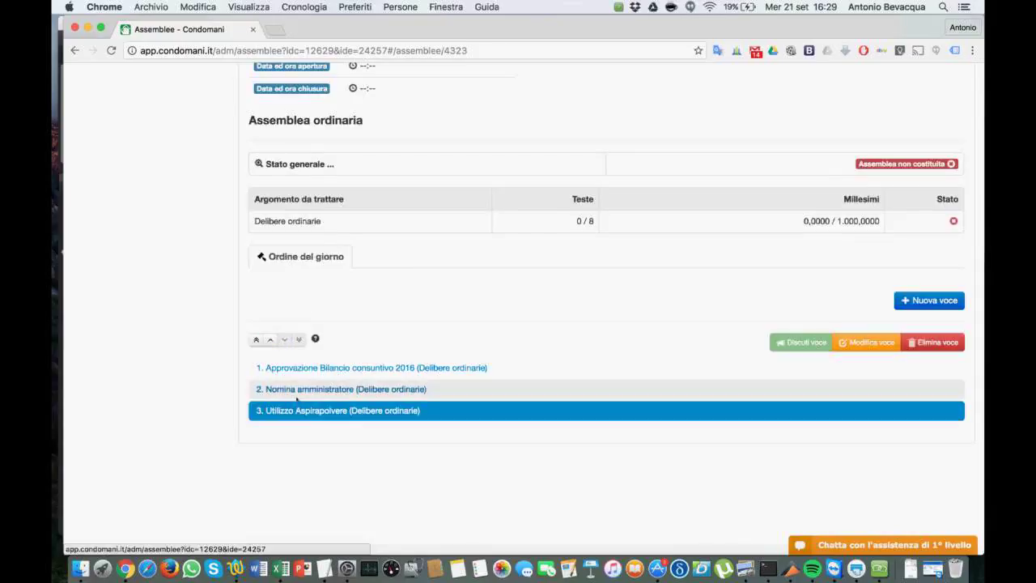
pyautogui.click(256, 340)
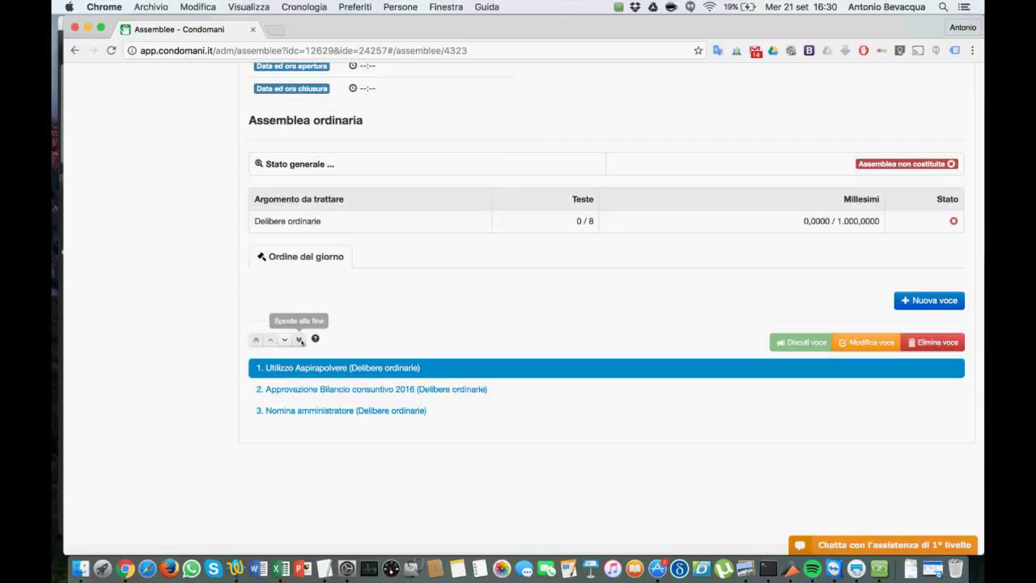
pyautogui.click(300, 340)
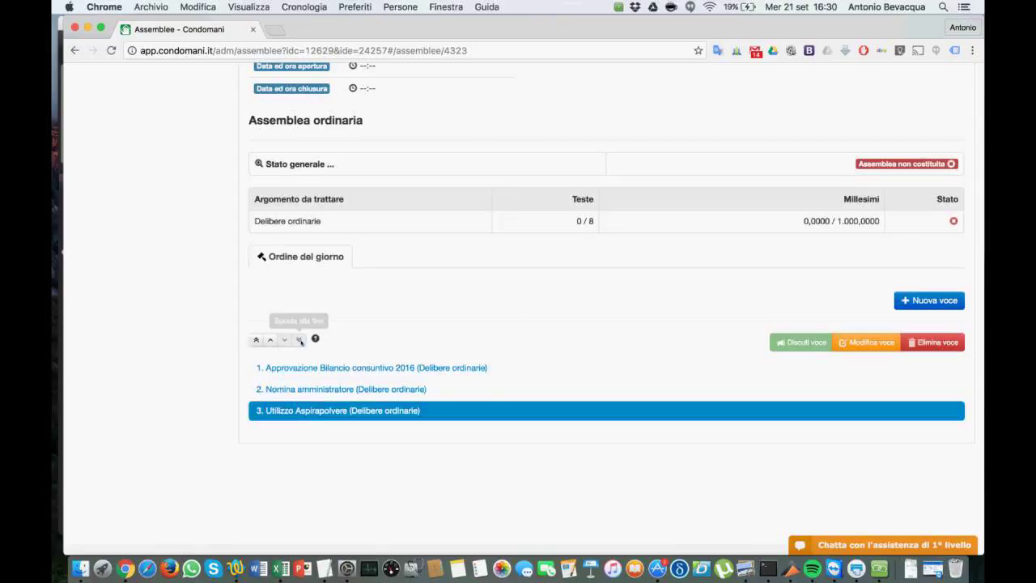
# - Generate the list of people convened to the assembly as a document with Orizzontale orientation
pyautogui.scroll(1, 522, 373)
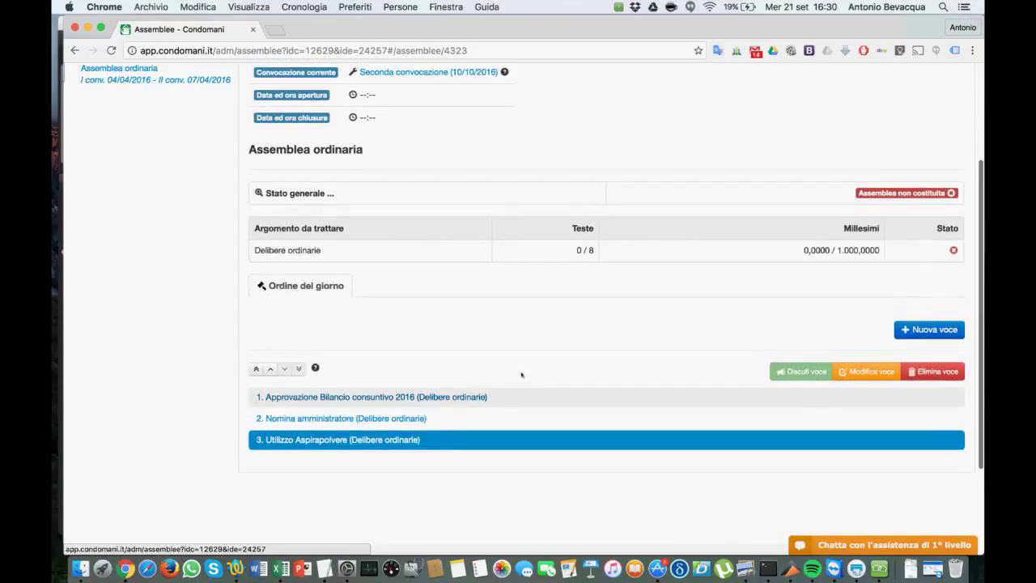
pyautogui.scroll(3, 522, 374)
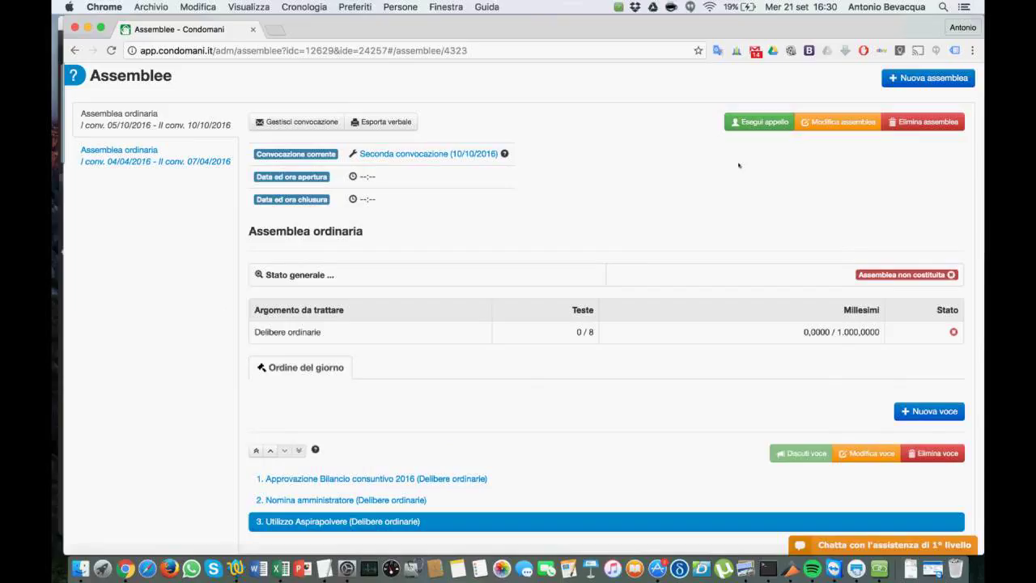
pyautogui.scroll(3, 640, 234)
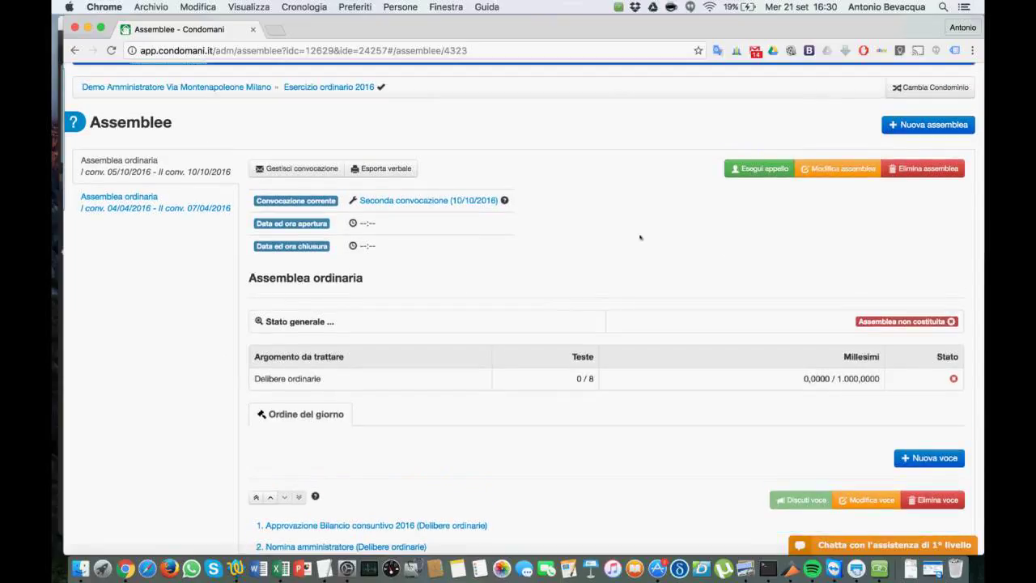
pyautogui.click(292, 167)
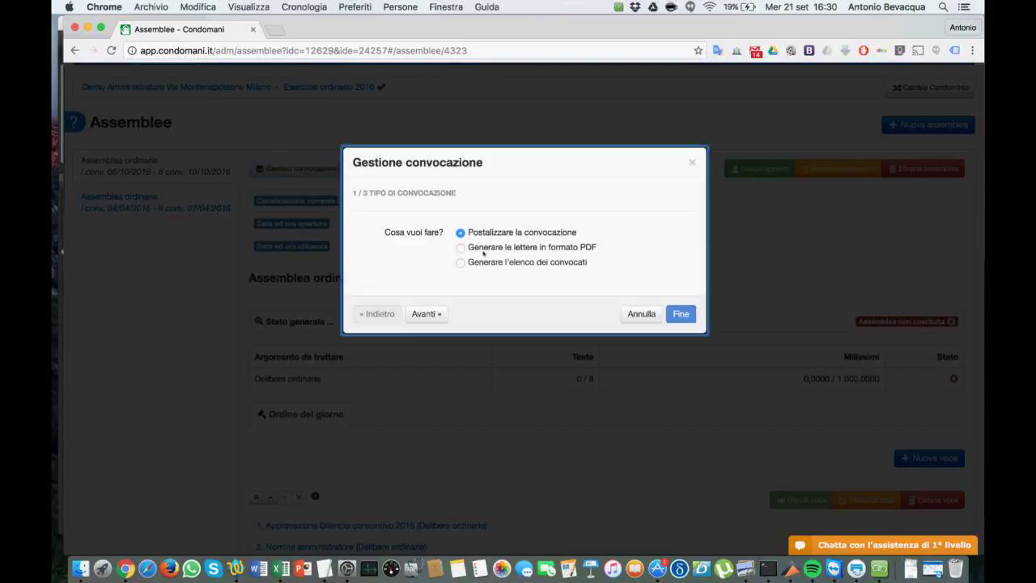
pyautogui.moveTo(483, 252); pyautogui.dragTo(605, 251)
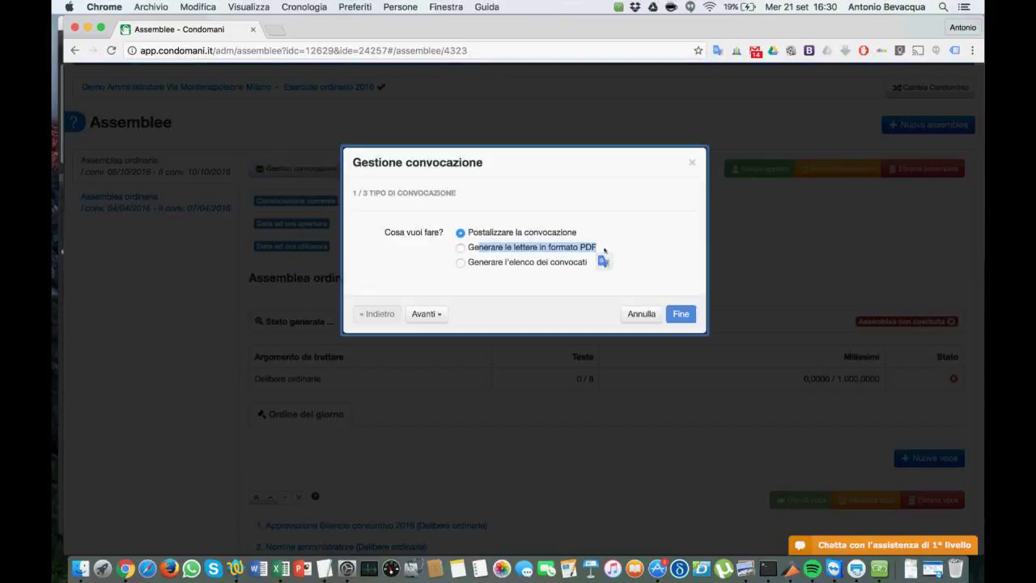
pyautogui.click(461, 262)
pyautogui.click(512, 286)
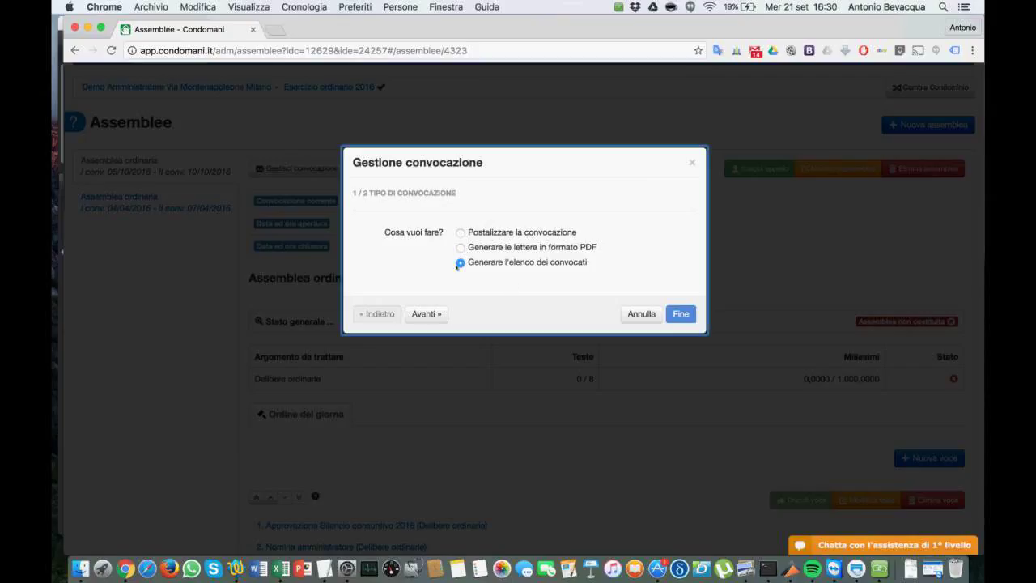
pyautogui.click(431, 314)
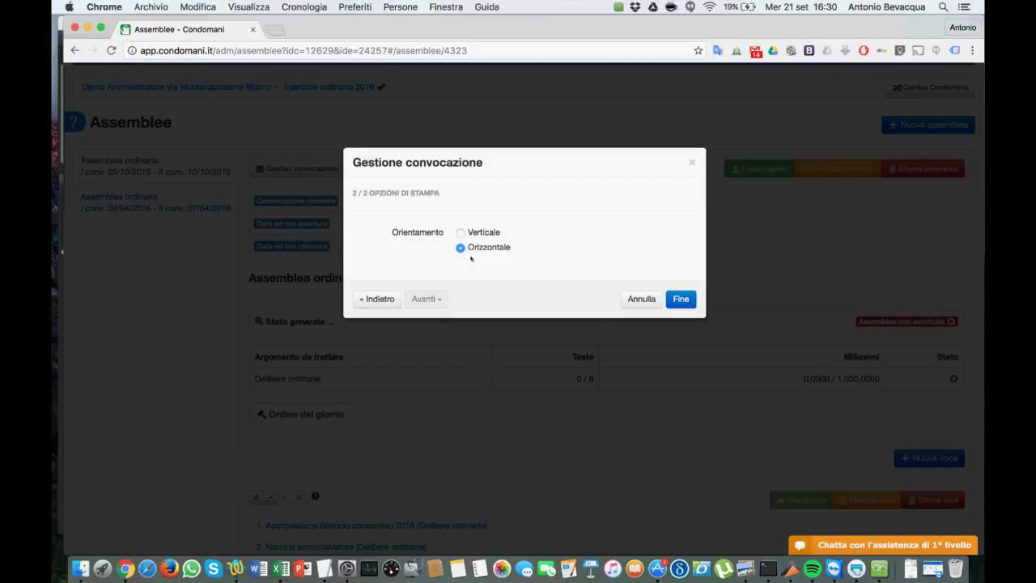
pyautogui.click(682, 301)
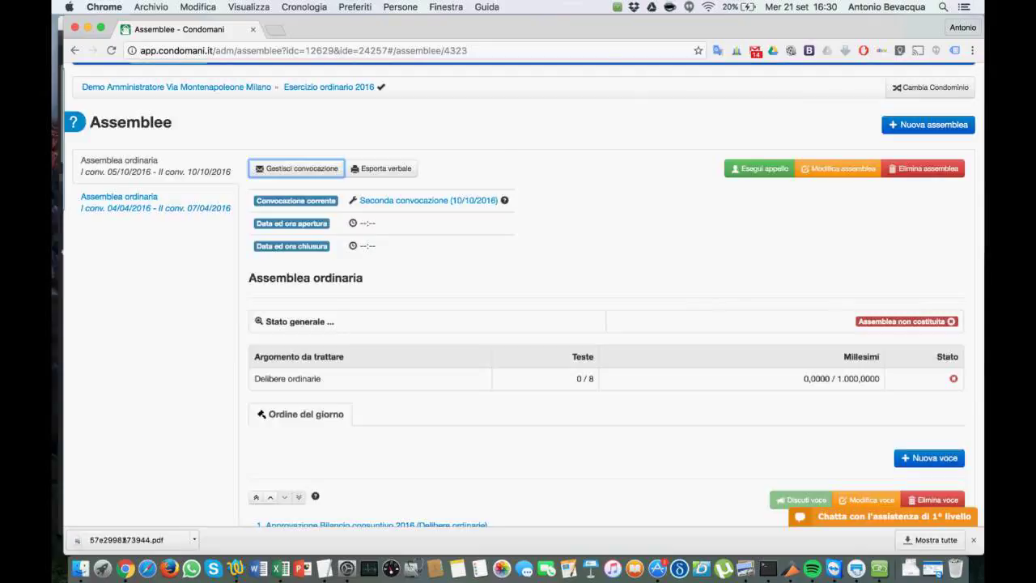
# - View the generated list of convened people, and generate the convocation letters in PDF format without any print options
pyautogui.click(122, 539)
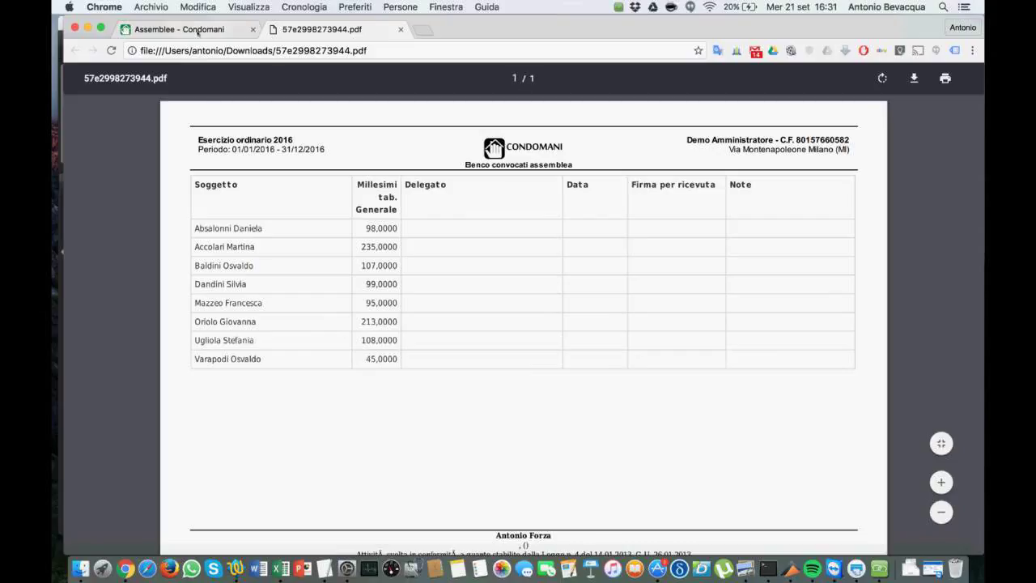
pyautogui.click(198, 29)
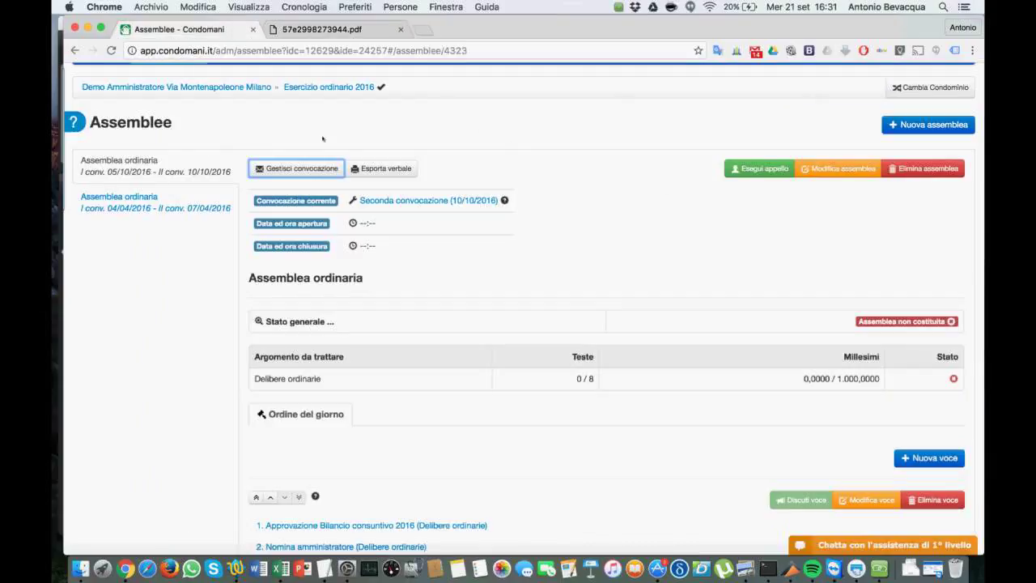
pyautogui.click(296, 168)
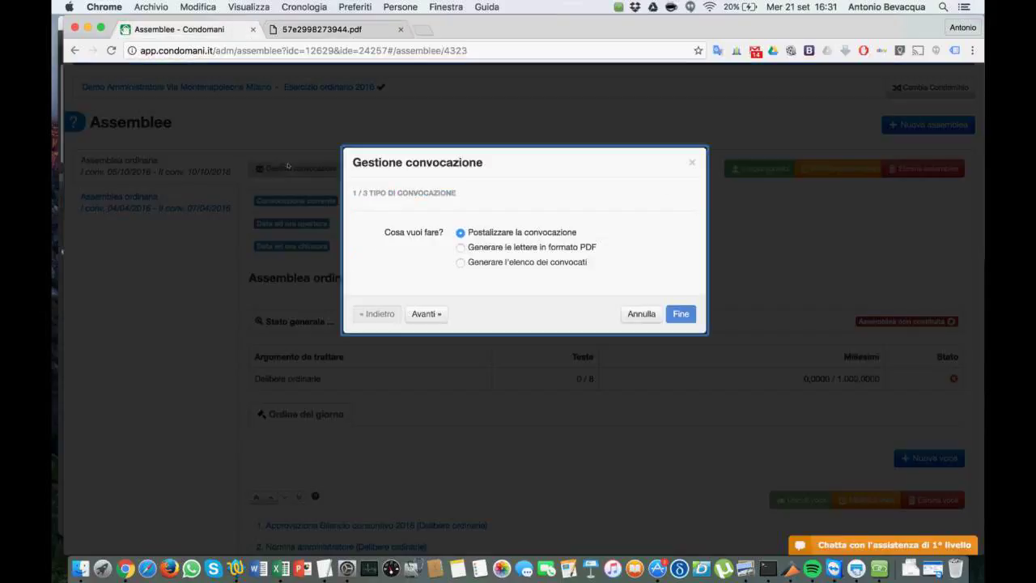
pyautogui.click(460, 247)
pyautogui.click(427, 315)
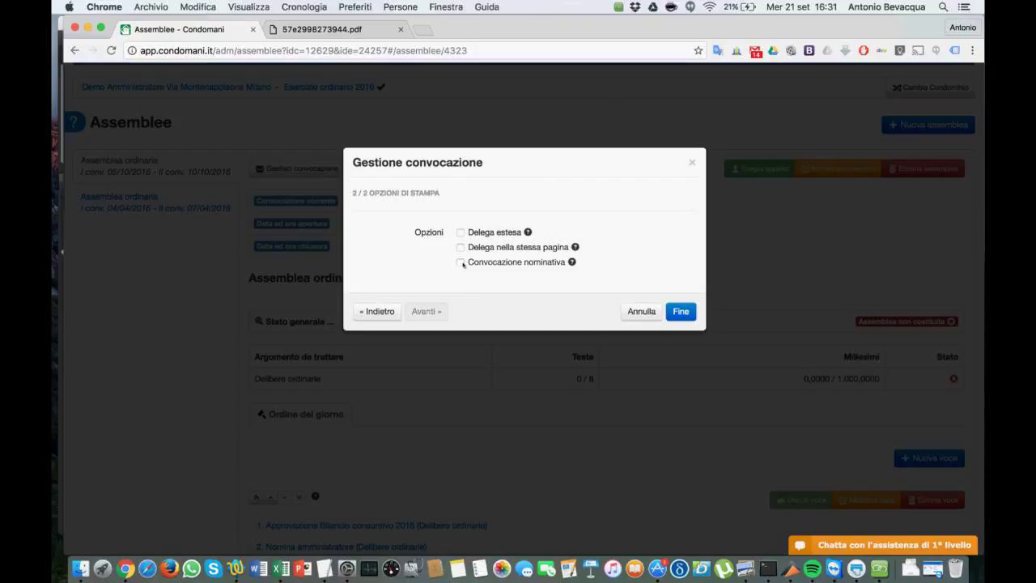
pyautogui.click(689, 312)
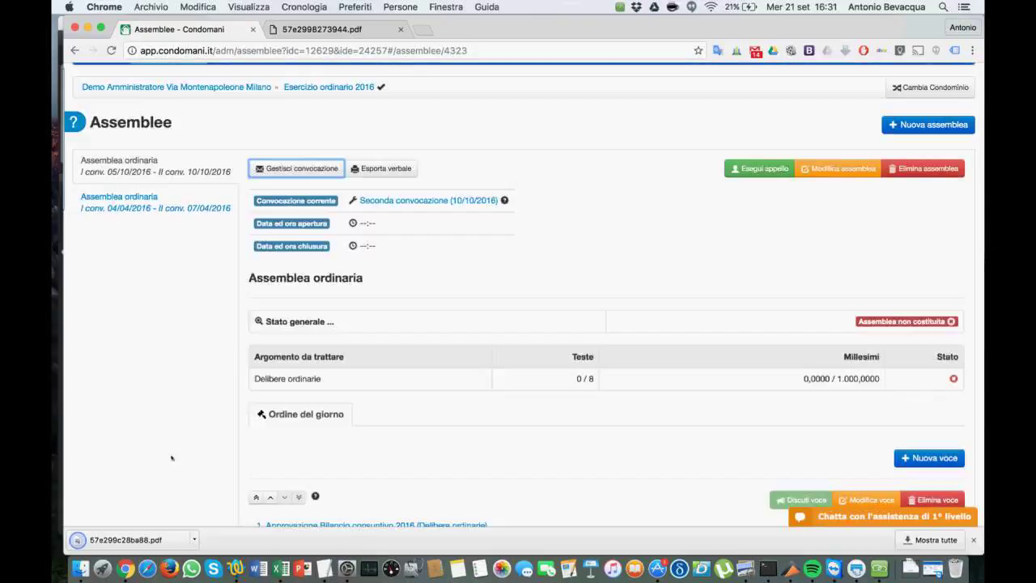
# - Open the generated convocation letter PDF and review its meeting details, agenda, closing note, signature and page footer
pyautogui.click(119, 537)
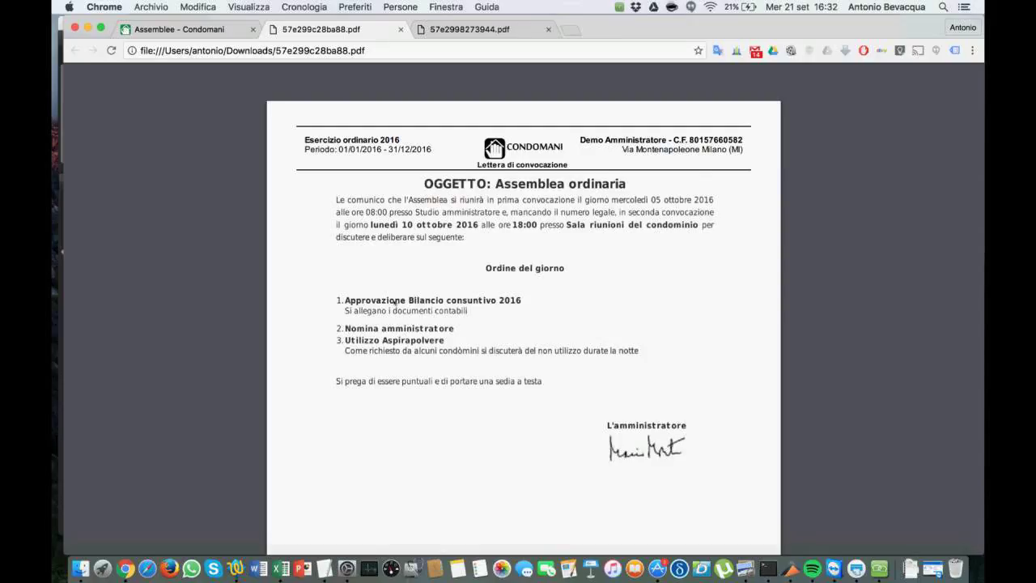
pyautogui.scroll(-2, 403, 350)
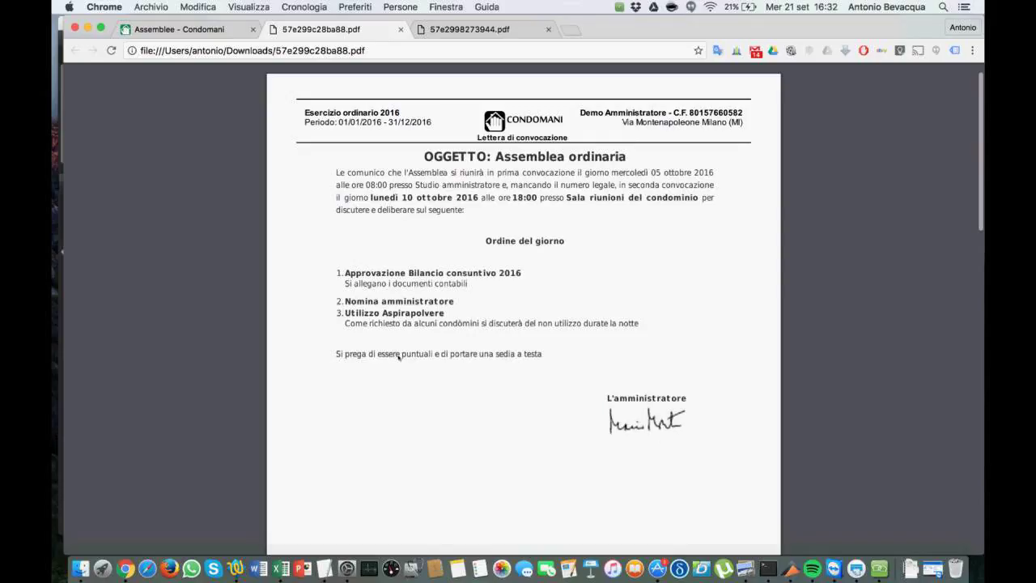
pyautogui.moveTo(479, 355); pyautogui.dragTo(557, 359)
pyautogui.click(345, 285)
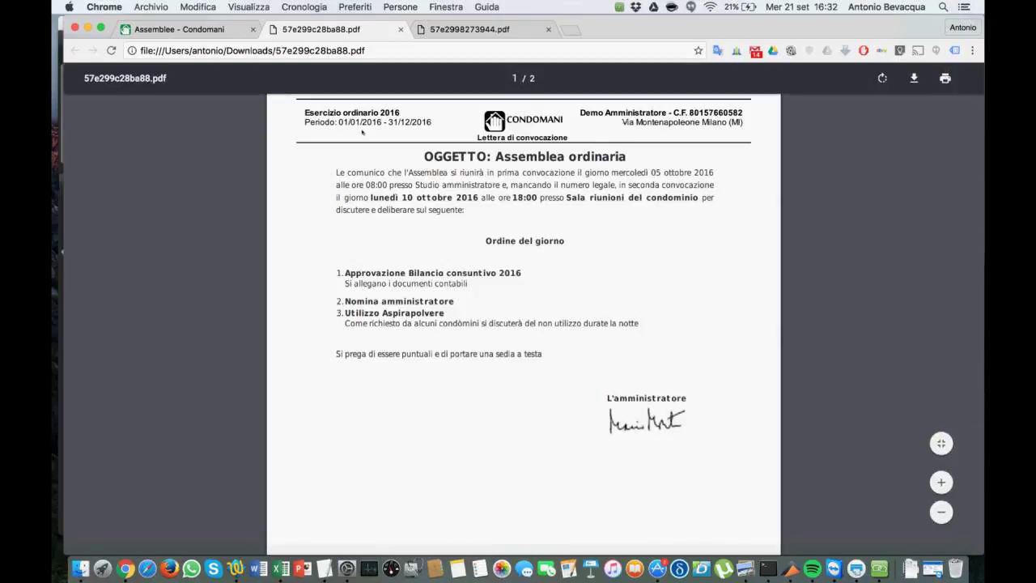
pyautogui.scroll(2, 362, 132)
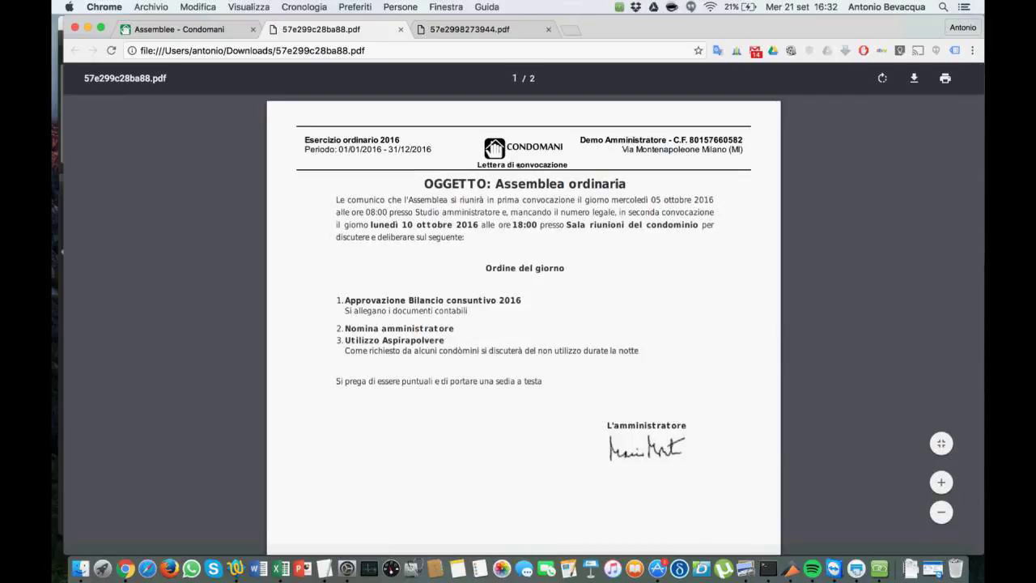
pyautogui.scroll(-6, 478, 301)
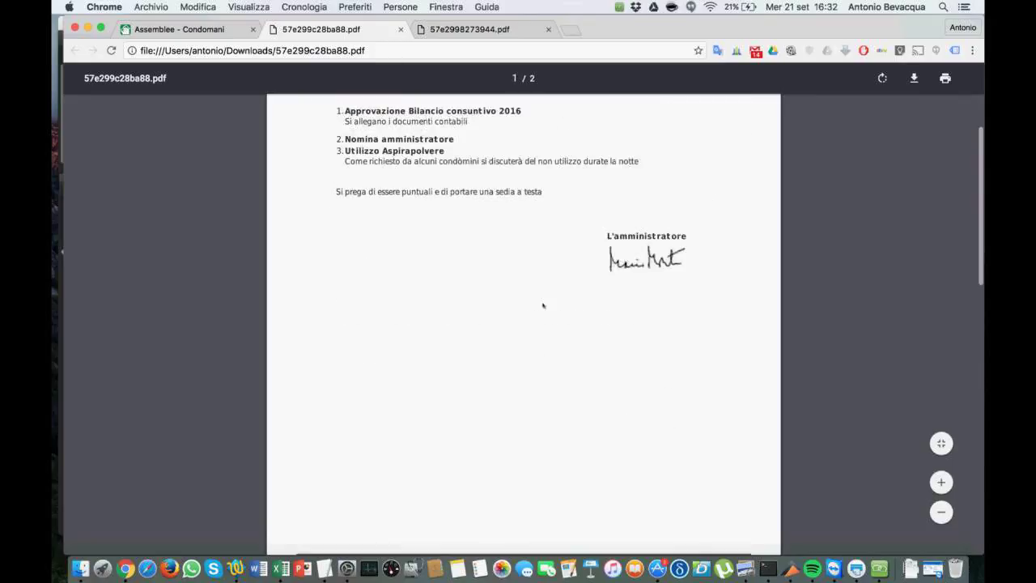
pyautogui.scroll(6, 567, 358)
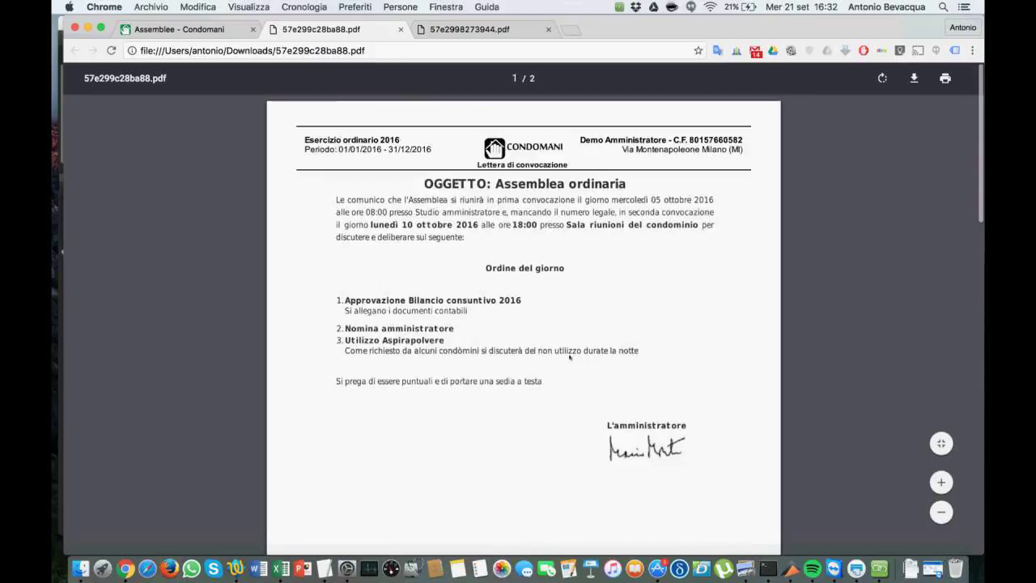
pyautogui.scroll(-8, 500, 359)
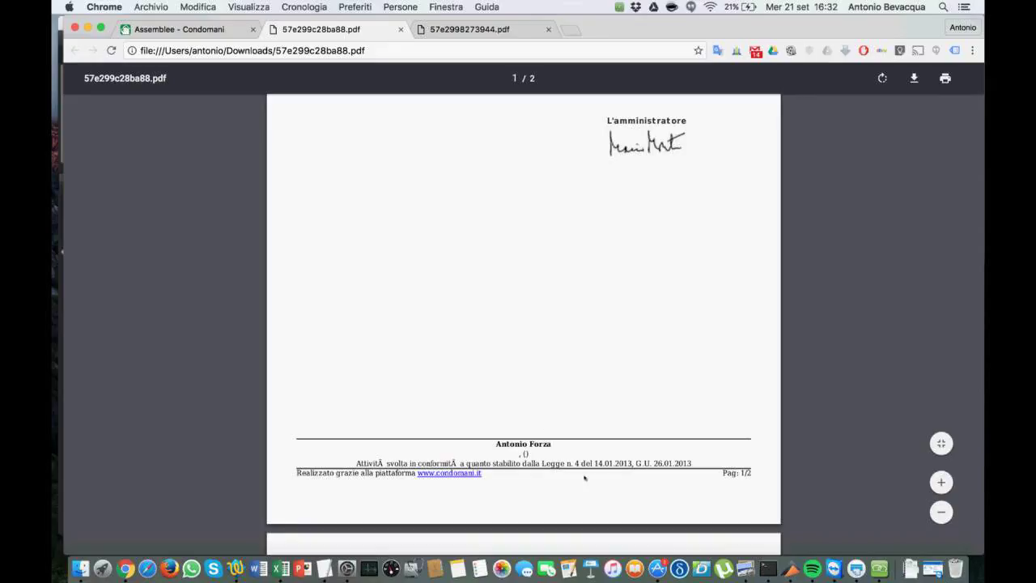
pyautogui.scroll(1, 546, 425)
pyautogui.scroll(5, 546, 425)
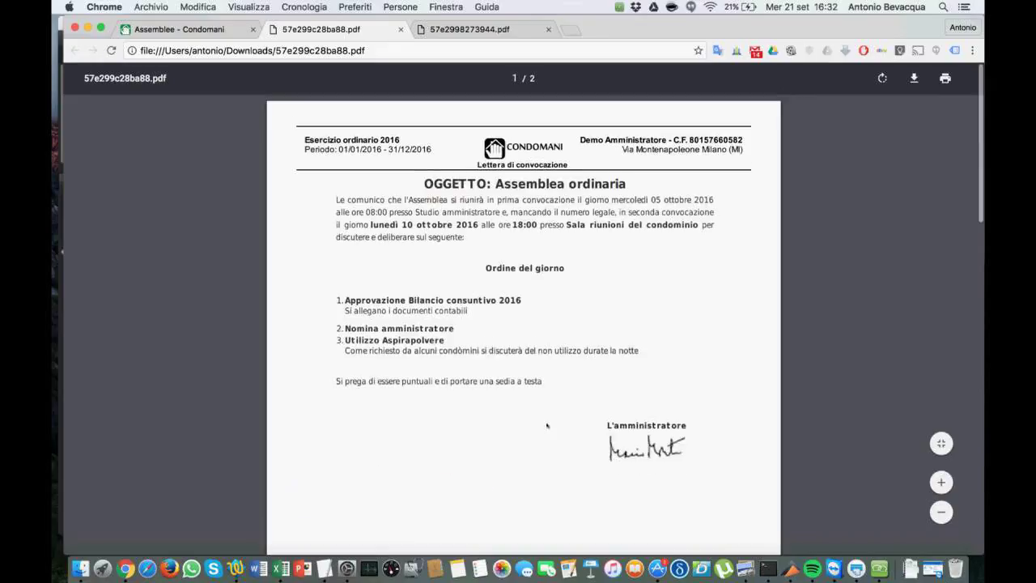
# - Set up PDF convocation letters again in Condomani with the options Delega estesa, Delega nella stessa pagina and Convocazione nominativa
pyautogui.click(176, 29)
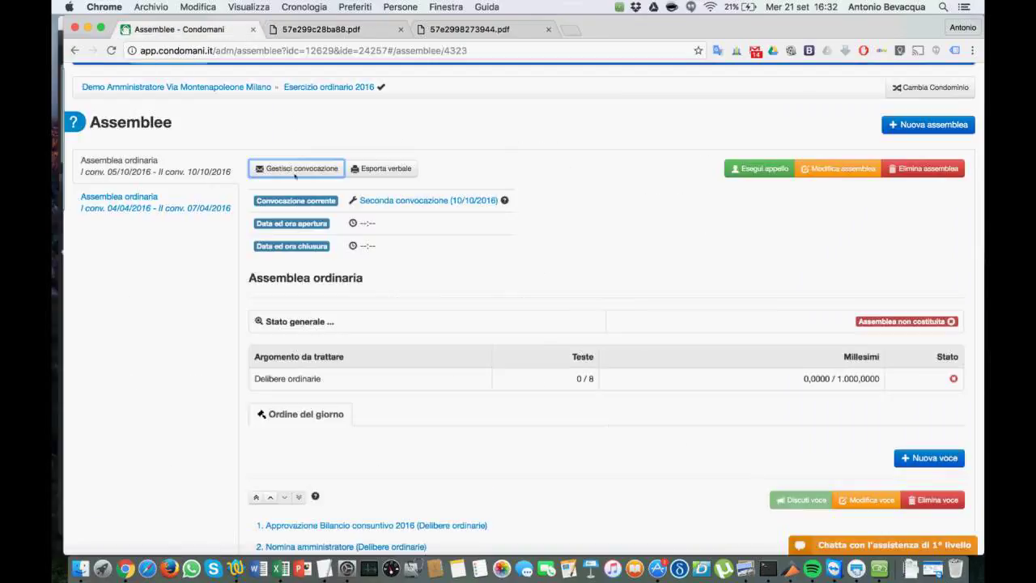
pyautogui.click(296, 169)
pyautogui.click(461, 249)
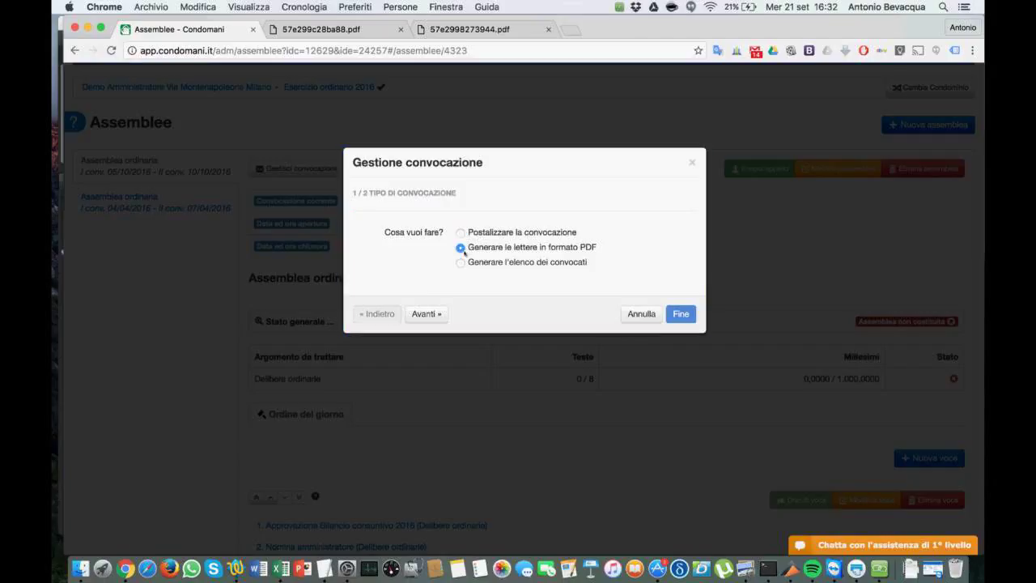
pyautogui.click(426, 314)
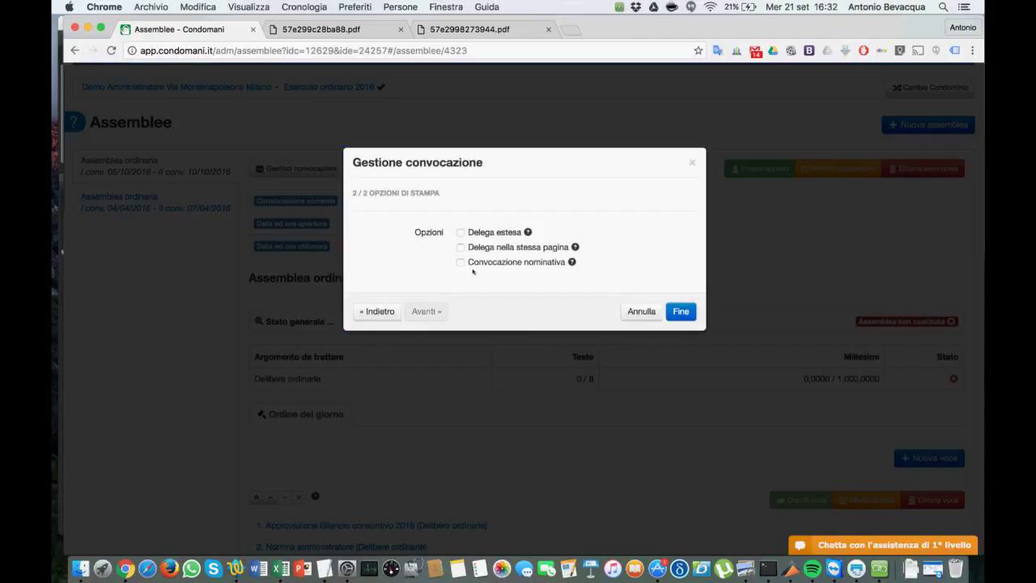
pyautogui.click(460, 232)
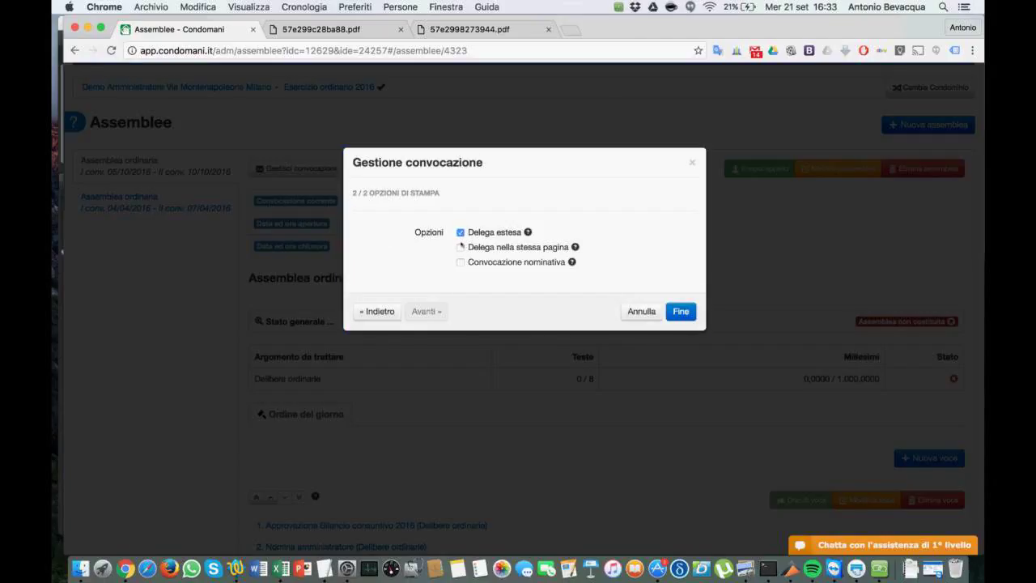
pyautogui.click(460, 247)
pyautogui.click(460, 261)
pyautogui.click(427, 312)
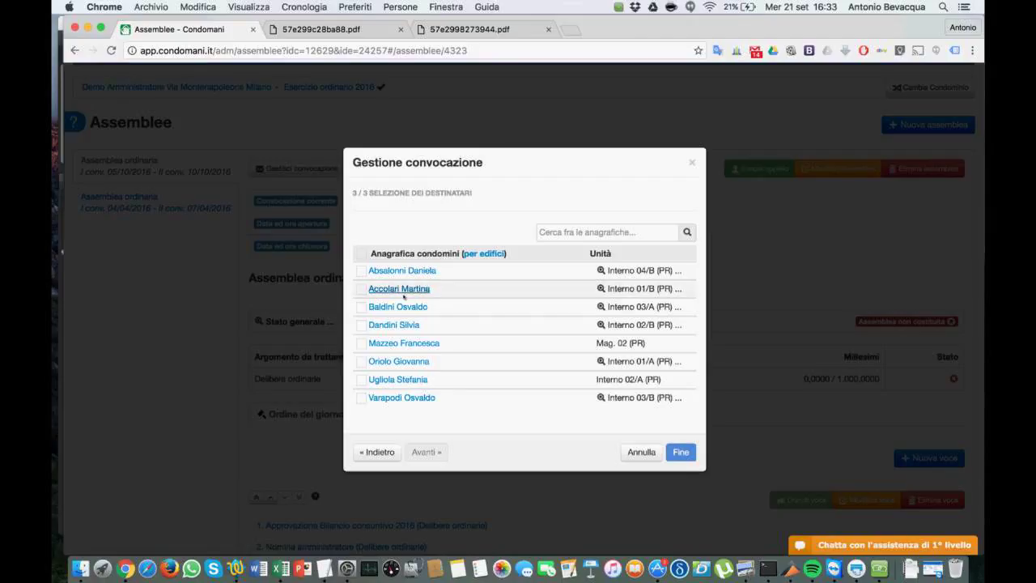
# - Try selecting and deselecting individual recipients, and select all the condominium owners as recipients of the letters
pyautogui.click(361, 289)
pyautogui.click(361, 307)
pyautogui.click(361, 325)
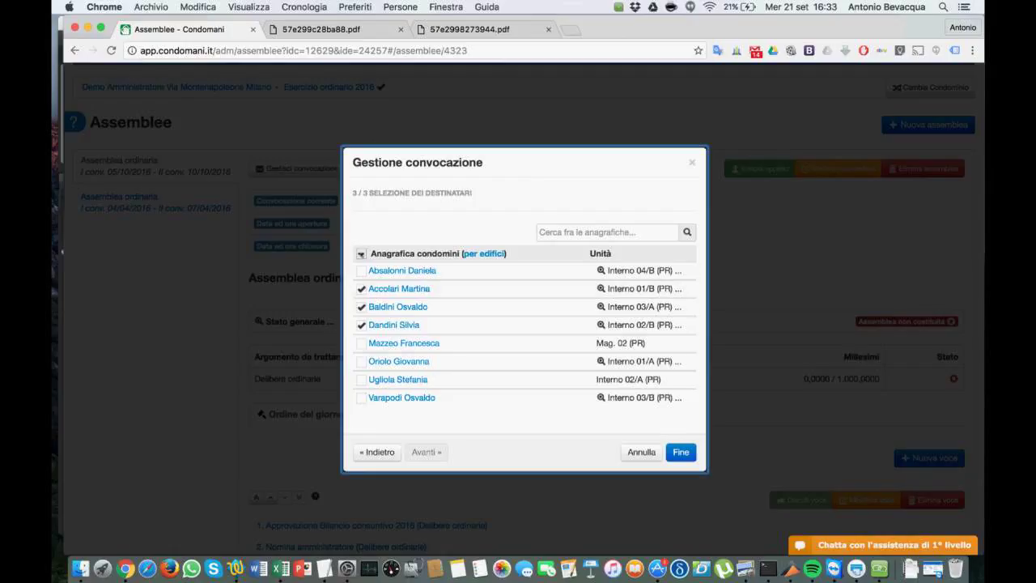
pyautogui.click(361, 253)
pyautogui.click(361, 254)
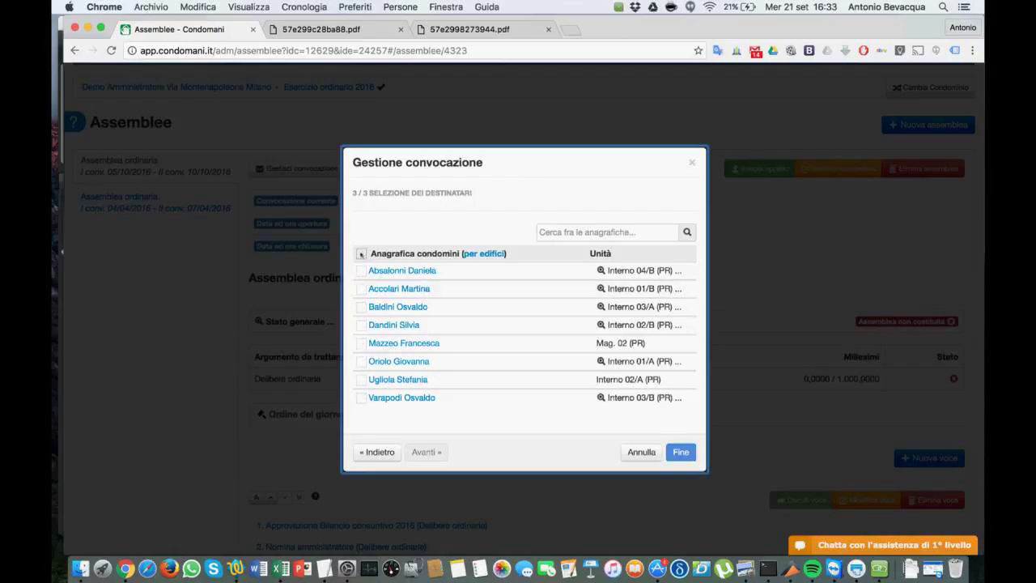
pyautogui.click(361, 253)
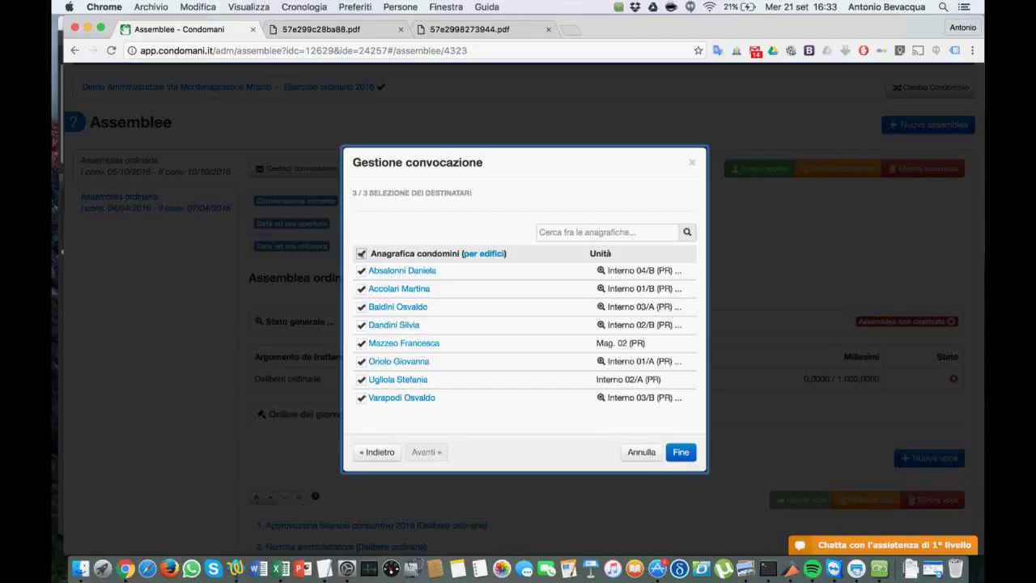
pyautogui.click(360, 325)
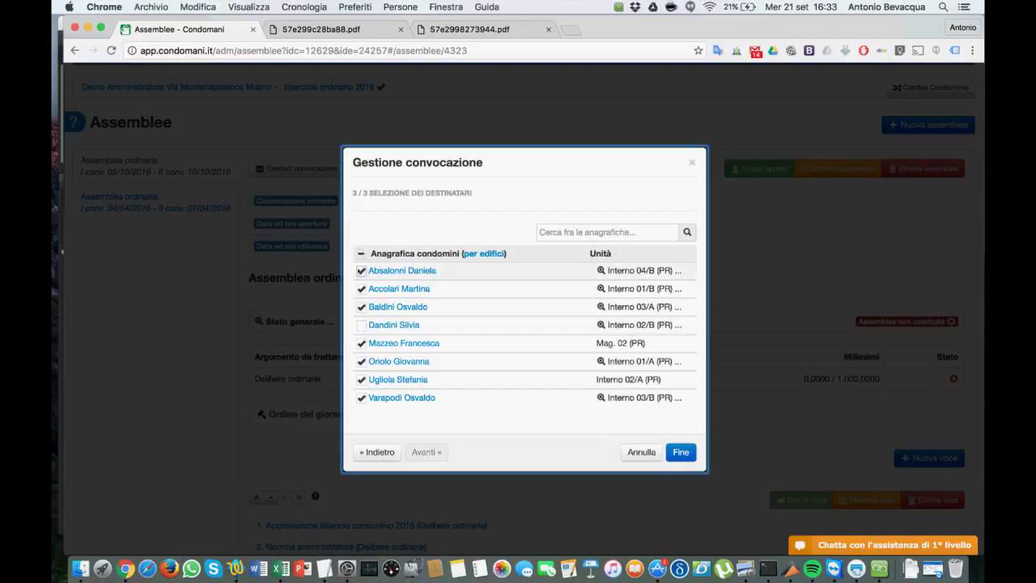
pyautogui.click(361, 253)
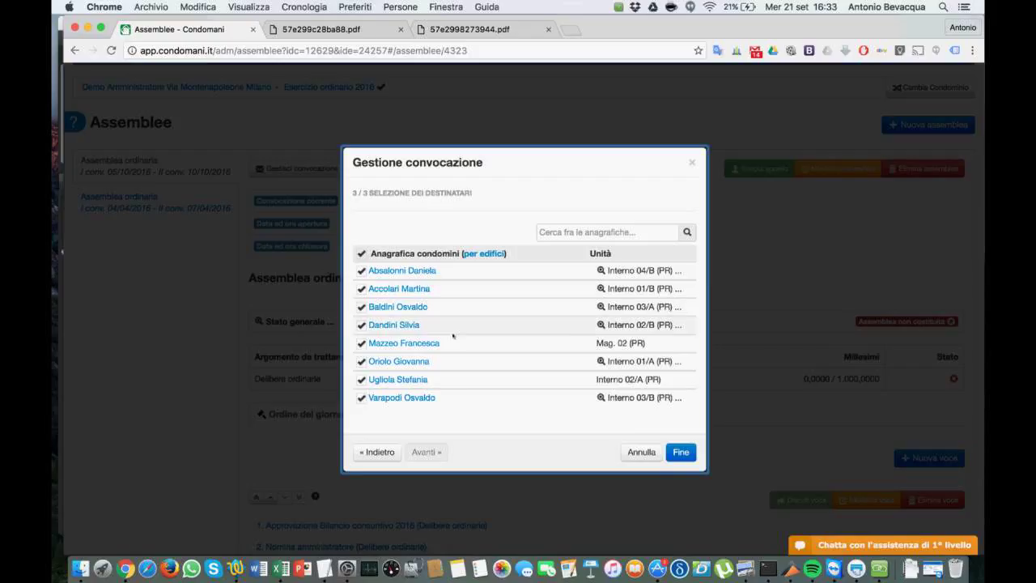
# - Search the recipients by first name, clear the search, and expand the first recipient's list of units
pyautogui.click(569, 233)
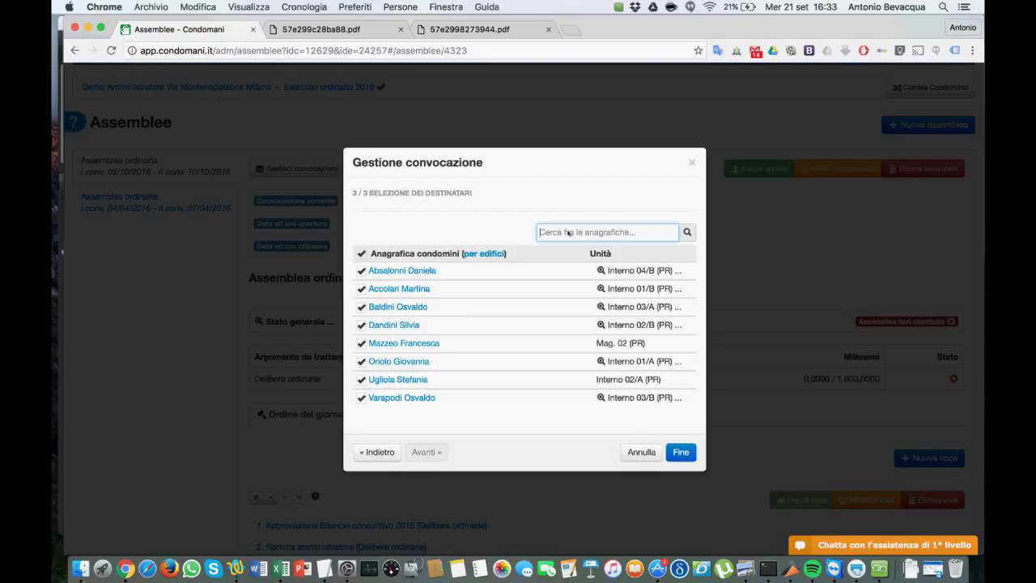
pyautogui.write('cavall')
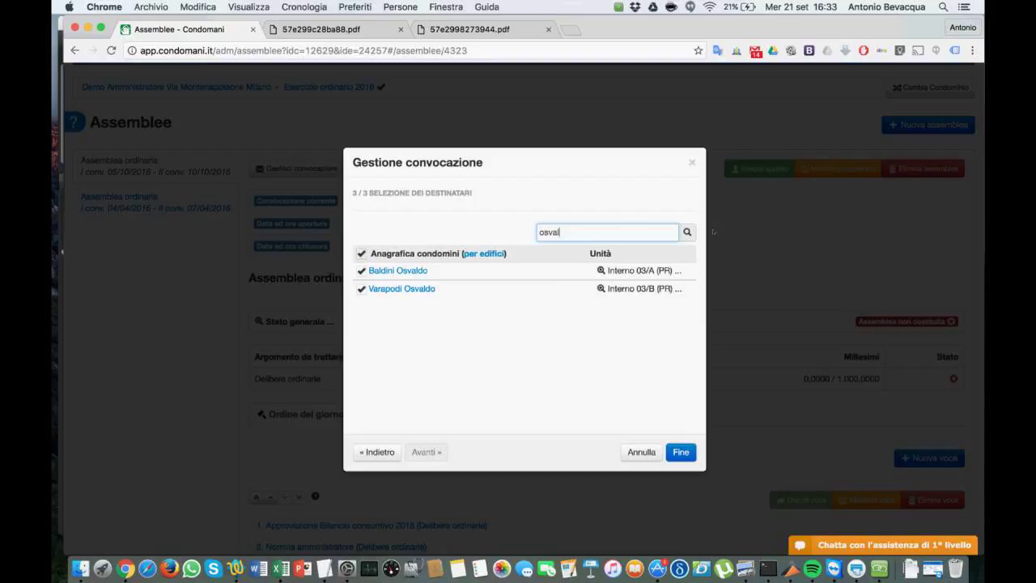
pyautogui.press('BackSpace')
pyautogui.press('BackSpace')
pyautogui.press('BackSpace')
pyautogui.press('BackSpace')
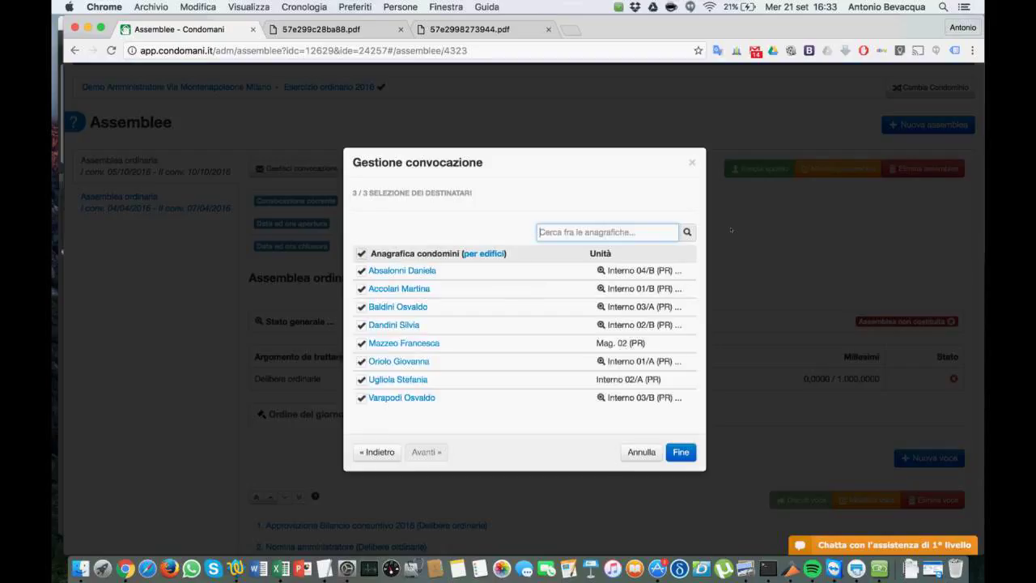
pyautogui.click(602, 272)
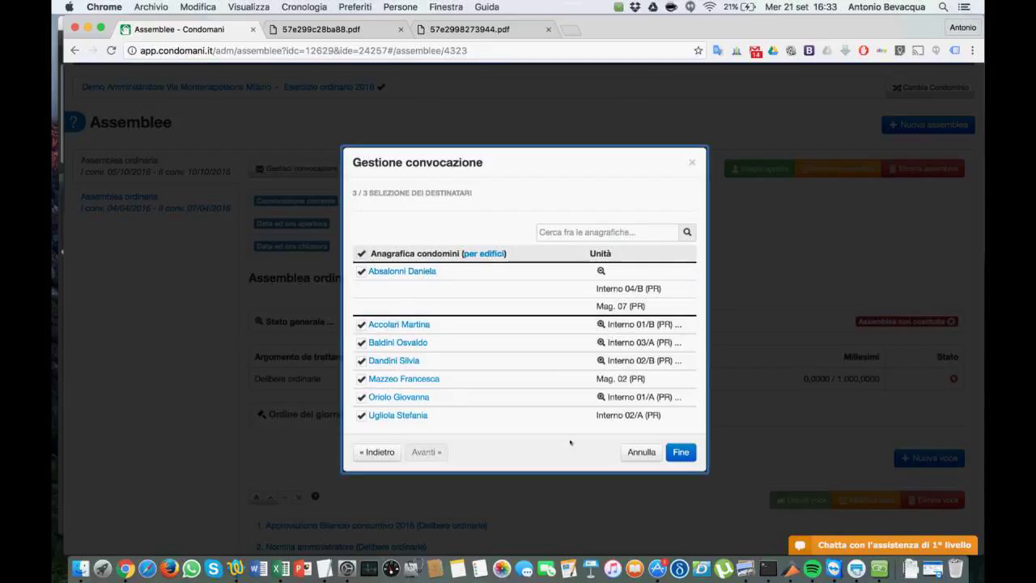
# - Open the second recipient's record for editing and change the last letter of the name to "o"
pyautogui.click(395, 326)
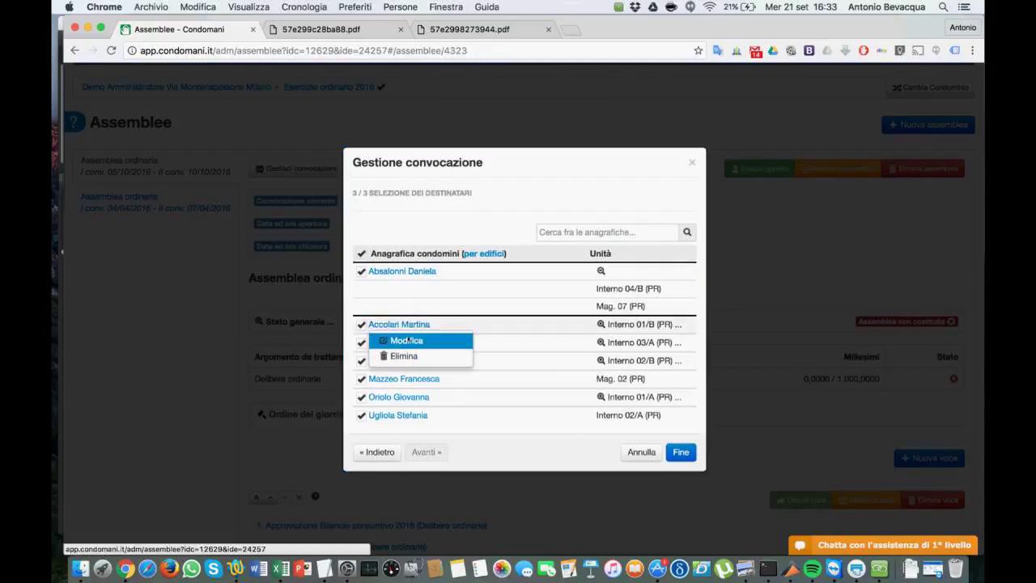
pyautogui.click(412, 339)
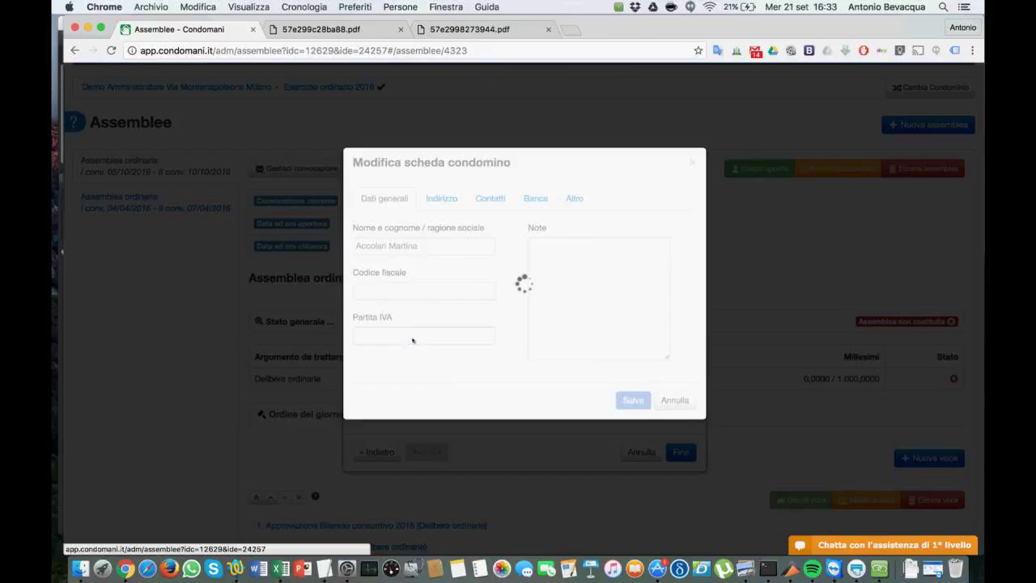
pyautogui.click(432, 249)
pyautogui.press('BackSpace')
pyautogui.write('o')
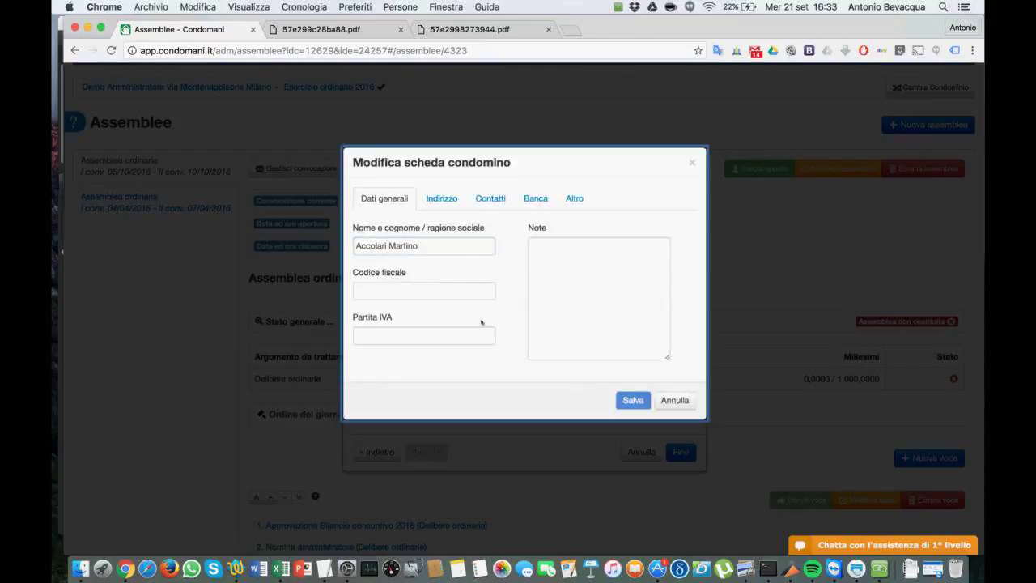
pyautogui.click(424, 291)
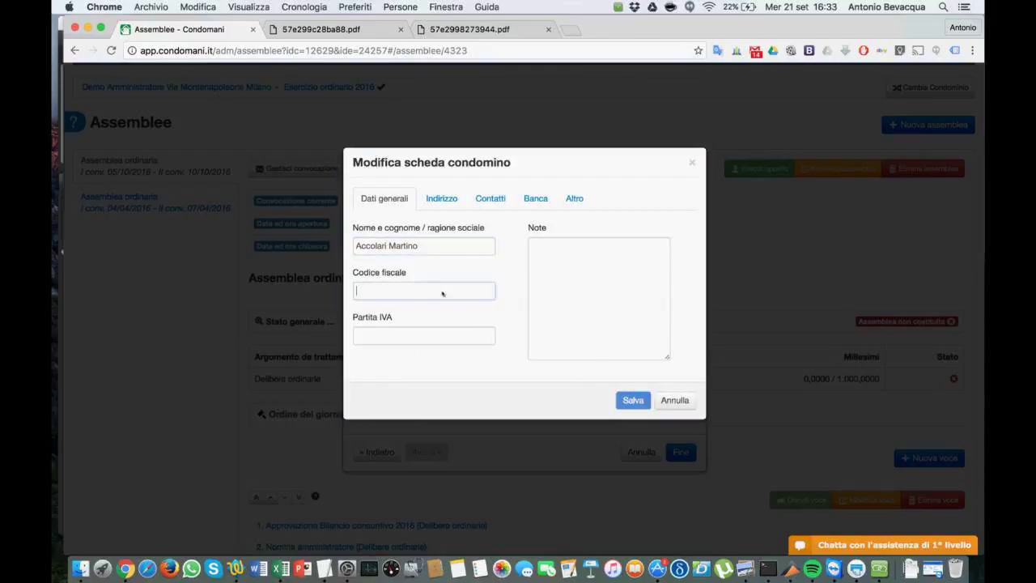
# - Fill in the missing postal code (CAP) in the recipient's address and save the record
pyautogui.click(441, 199)
pyautogui.click(574, 250)
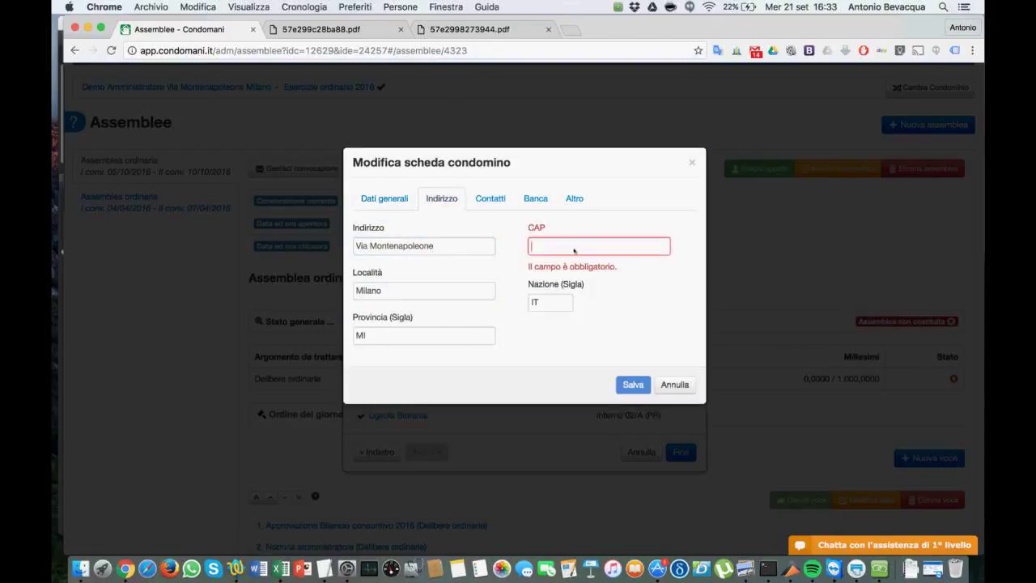
pyautogui.write('401')
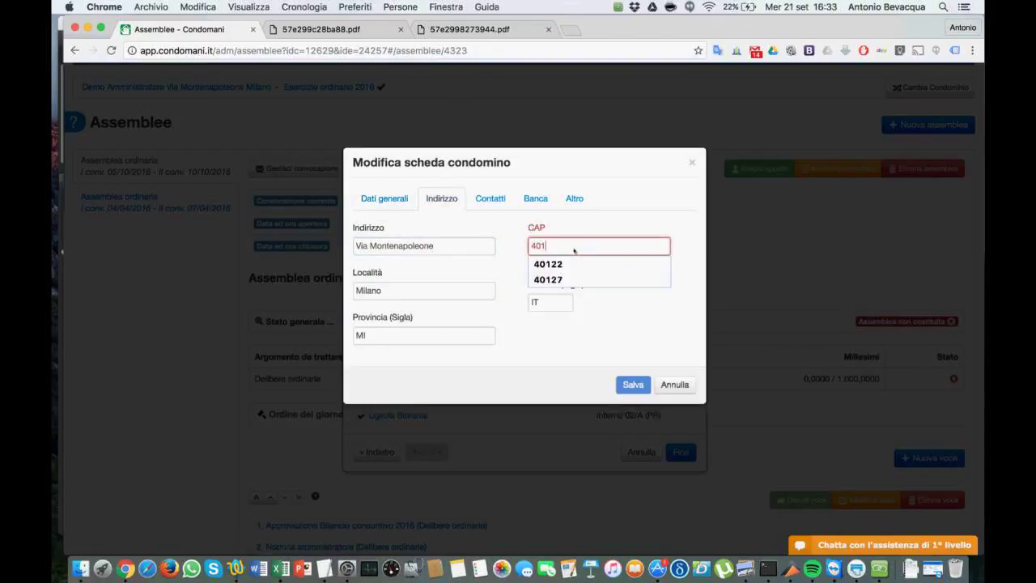
pyautogui.press('Down')
pyautogui.press('Down')
pyautogui.press('Return')
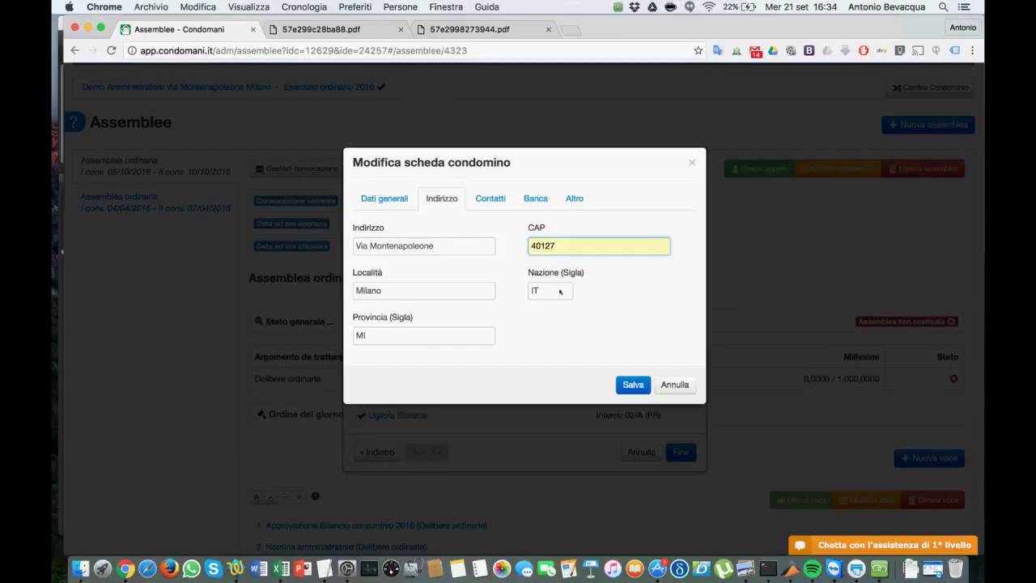
pyautogui.click(513, 289)
pyautogui.click(626, 385)
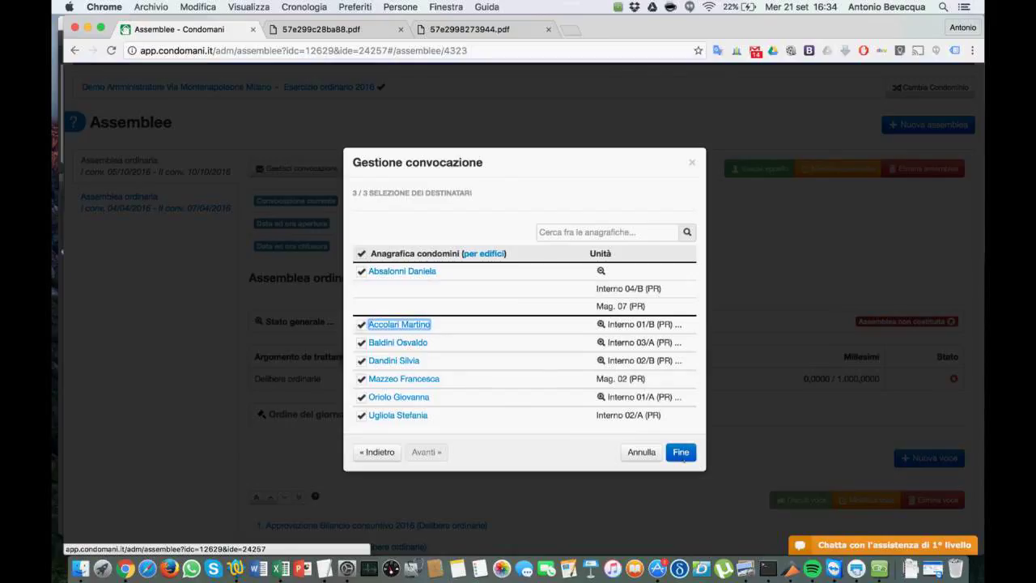
# - Generate the PDF convocation letters for all the selected recipients and open the resulting file
pyautogui.click(681, 454)
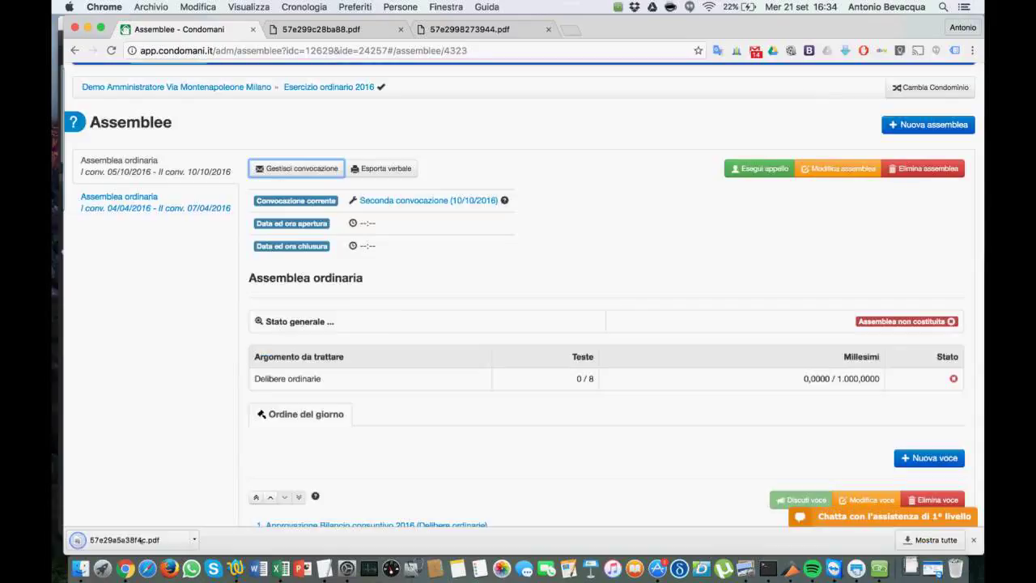
pyautogui.click(142, 539)
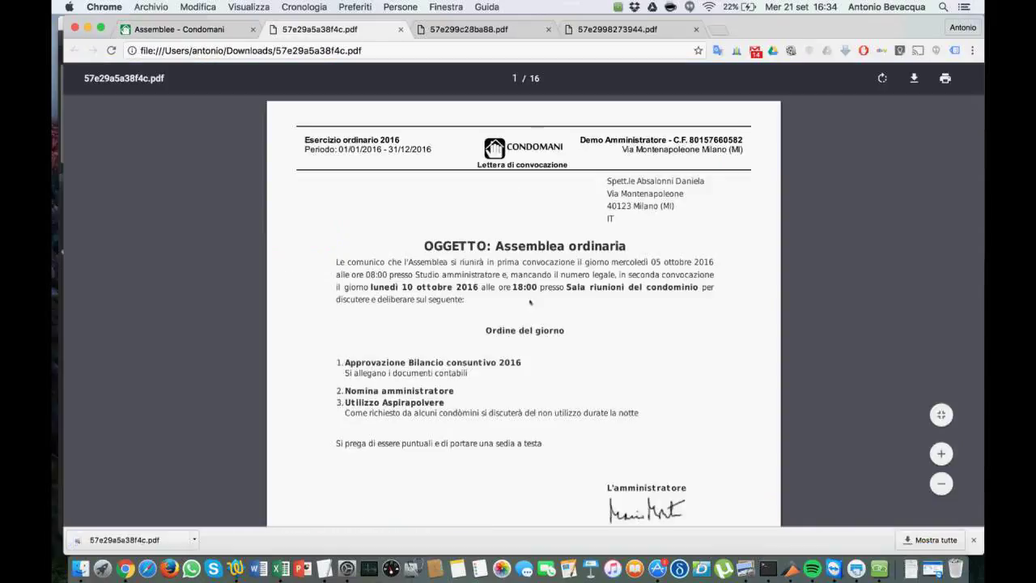
# - Examine the first recipient's letter, including the agenda, the signature and the proxy form that runs onto the second page
pyautogui.scroll(-3, 530, 370)
pyautogui.scroll(-5, 530, 369)
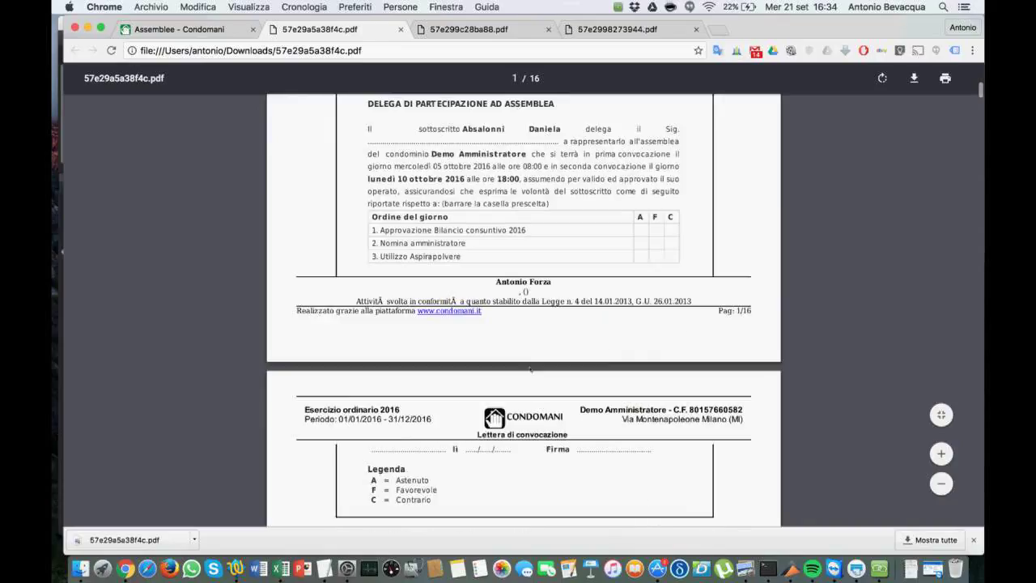
pyautogui.scroll(1, 530, 370)
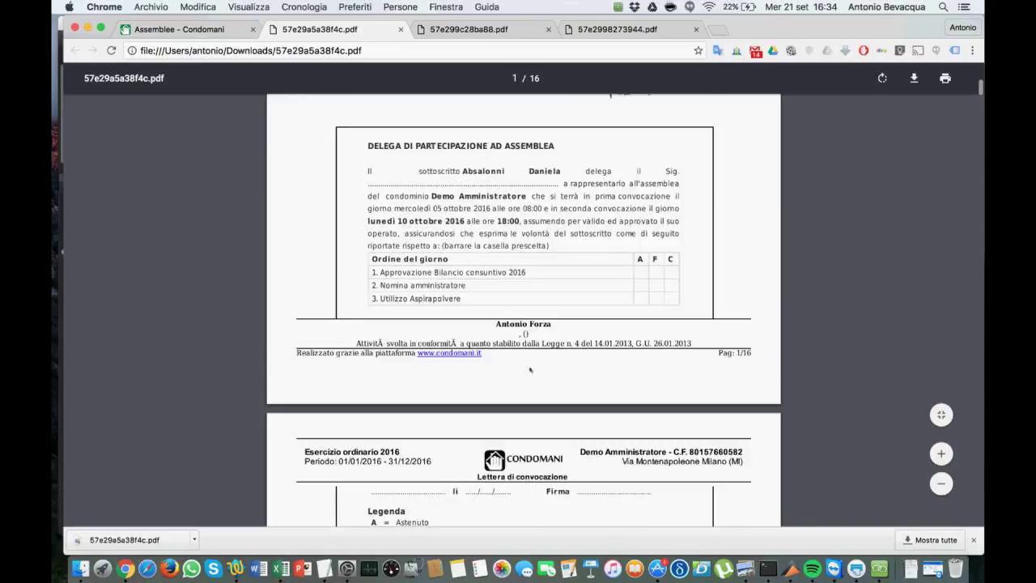
pyautogui.scroll(6, 530, 370)
pyautogui.scroll(2, 530, 370)
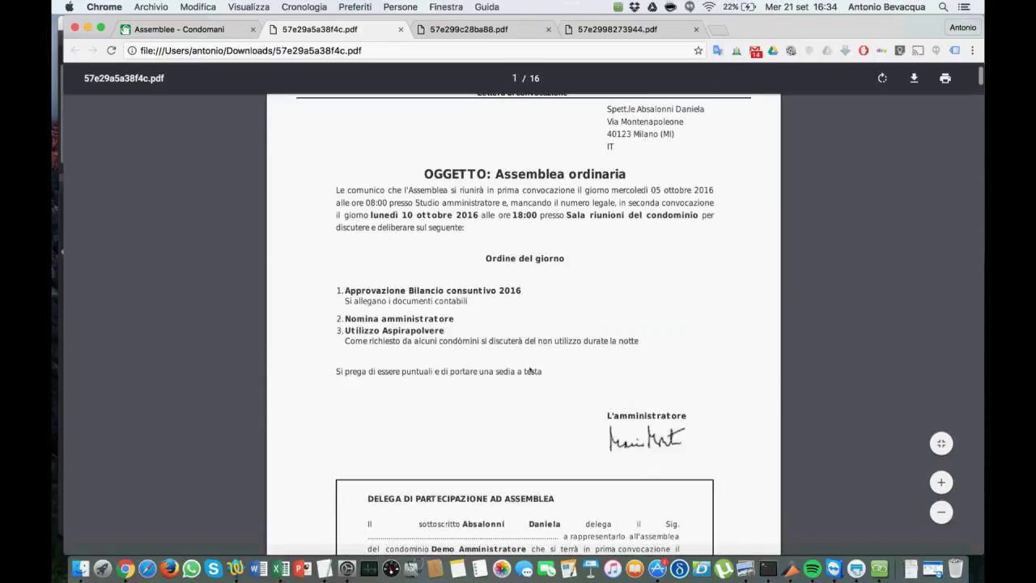
pyautogui.scroll(3, 530, 370)
pyautogui.scroll(-3, 530, 369)
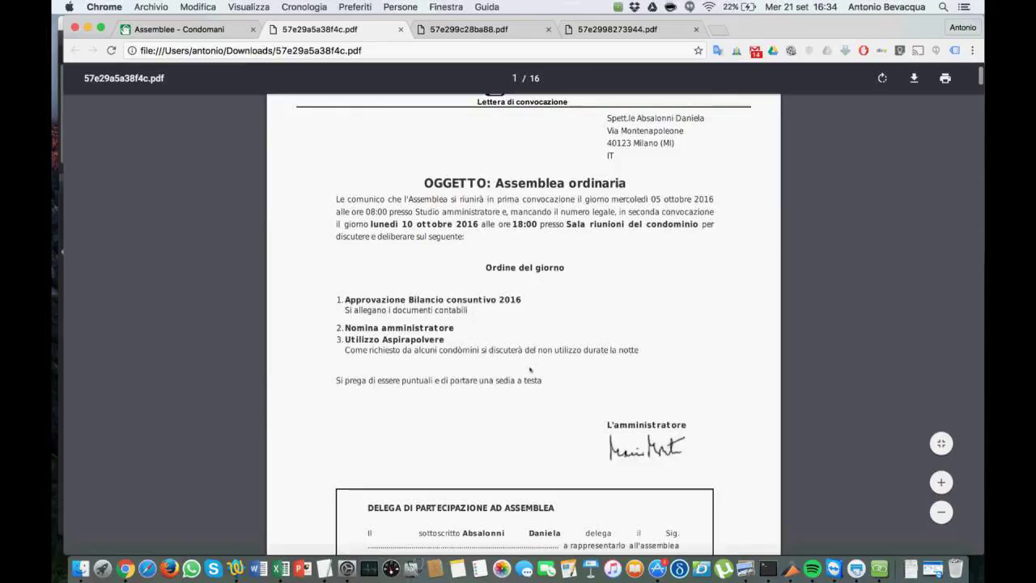
pyautogui.scroll(-4, 530, 370)
pyautogui.scroll(-2, 531, 428)
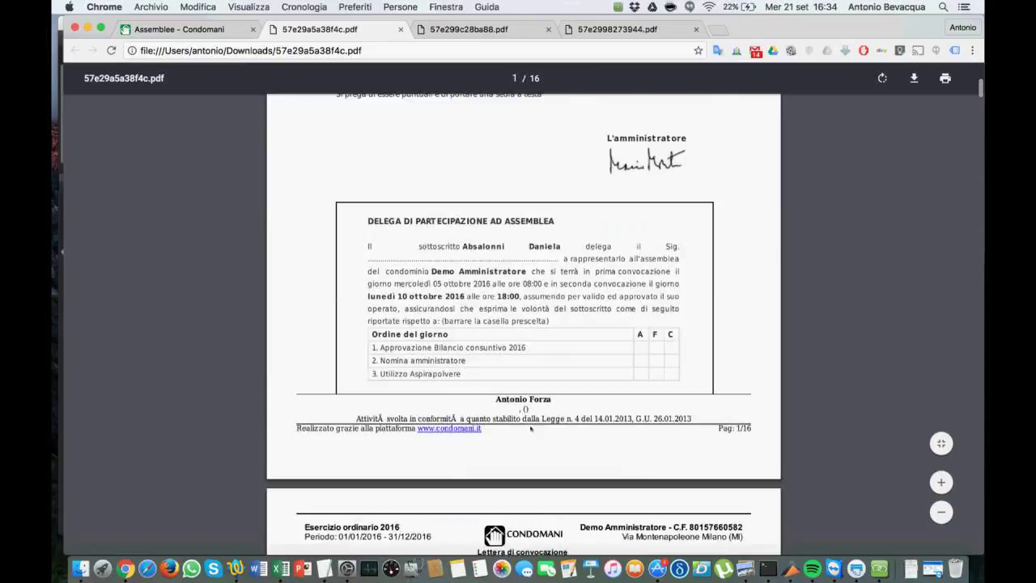
pyautogui.scroll(-3, 531, 428)
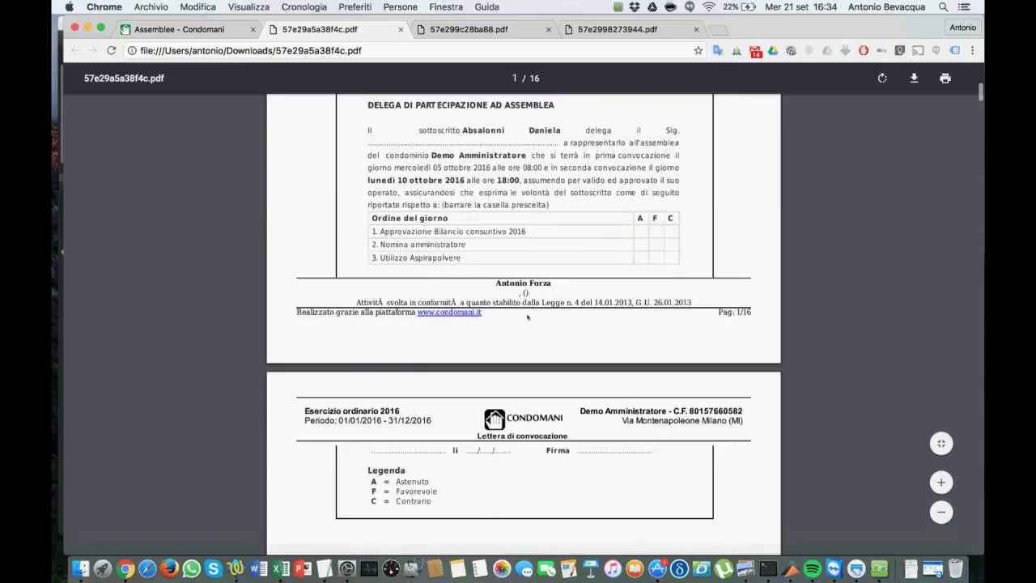
pyautogui.scroll(5, 527, 316)
# - Return to the assembly, start a new convocation as PDF letters and enable the Delega estesa option
pyautogui.click(183, 30)
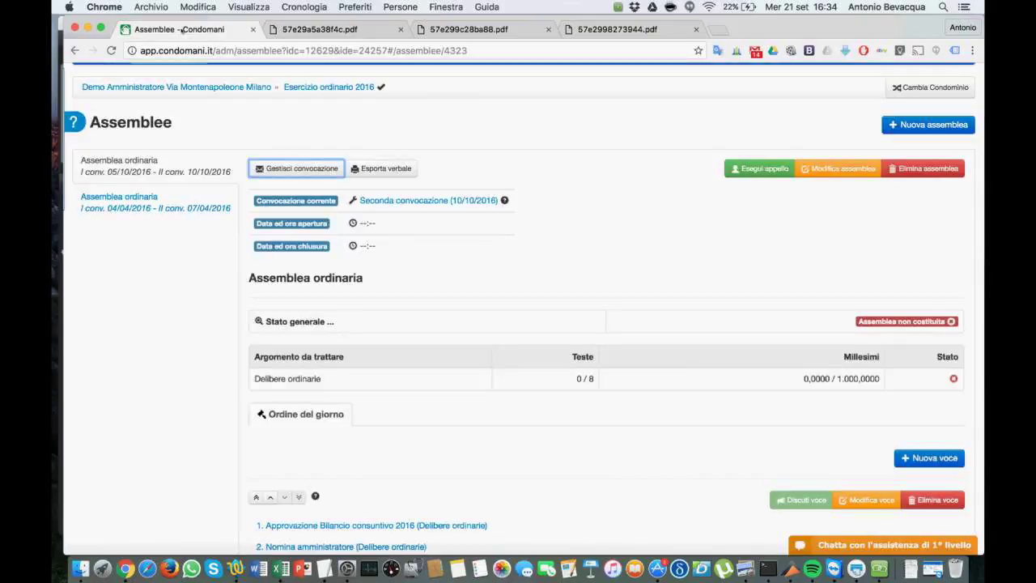
pyautogui.click(297, 169)
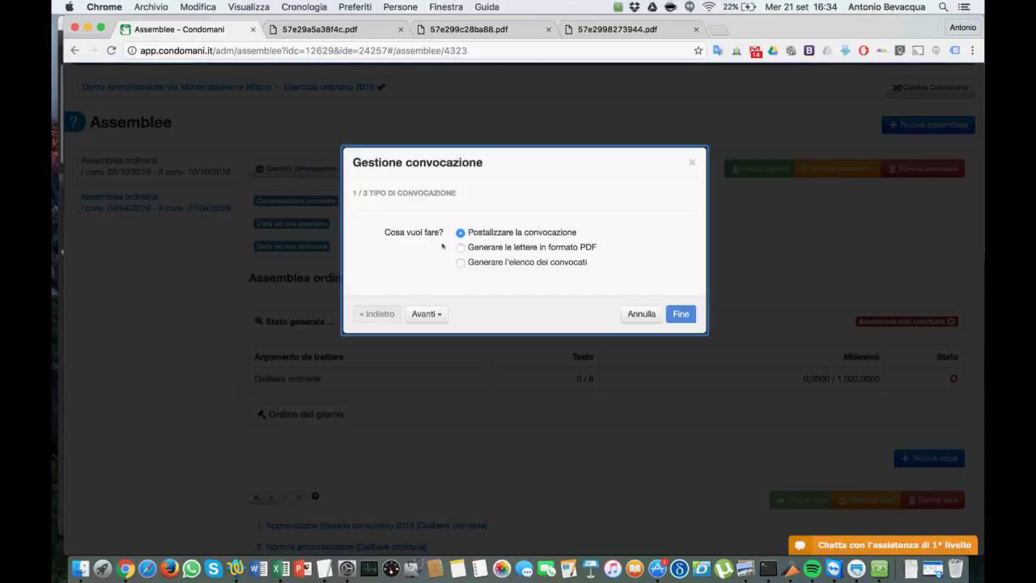
pyautogui.click(461, 246)
pyautogui.click(427, 314)
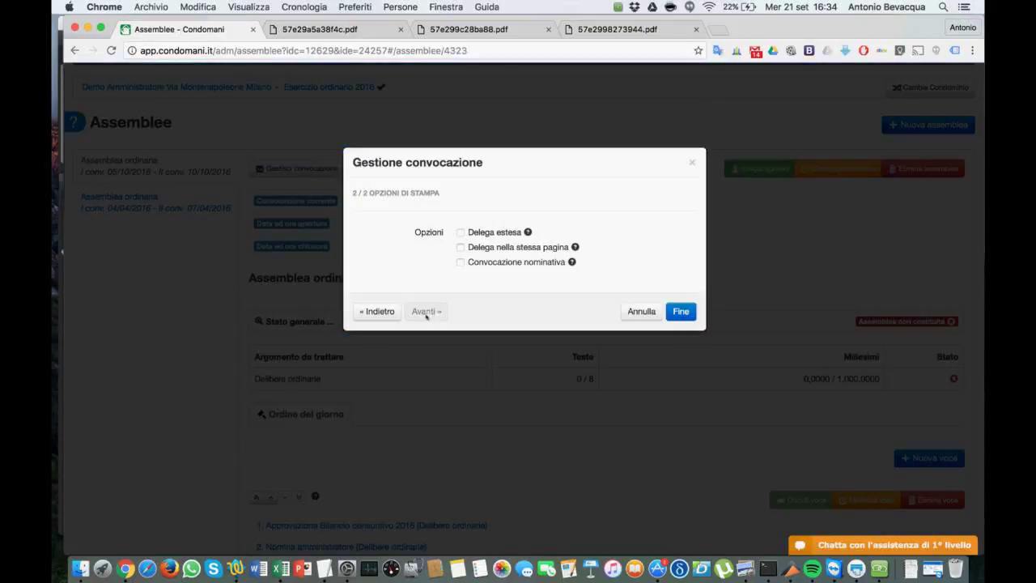
pyautogui.click(460, 233)
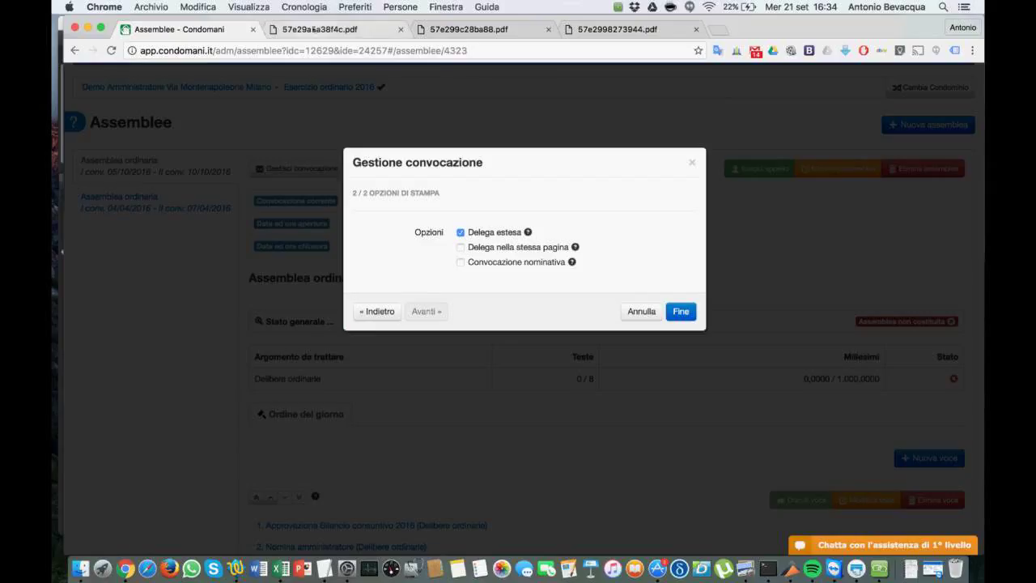
# - Check the earlier letter, add the Convocazione nominativa option, generate the letters for all recipients and open the new PDF
pyautogui.click(324, 29)
pyautogui.scroll(2, 565, 418)
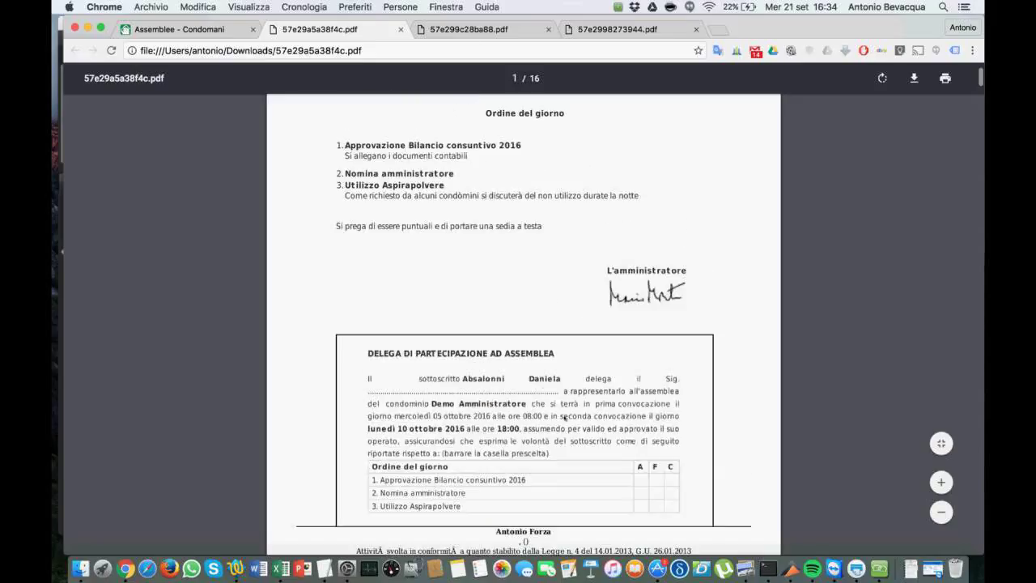
pyautogui.scroll(5, 565, 417)
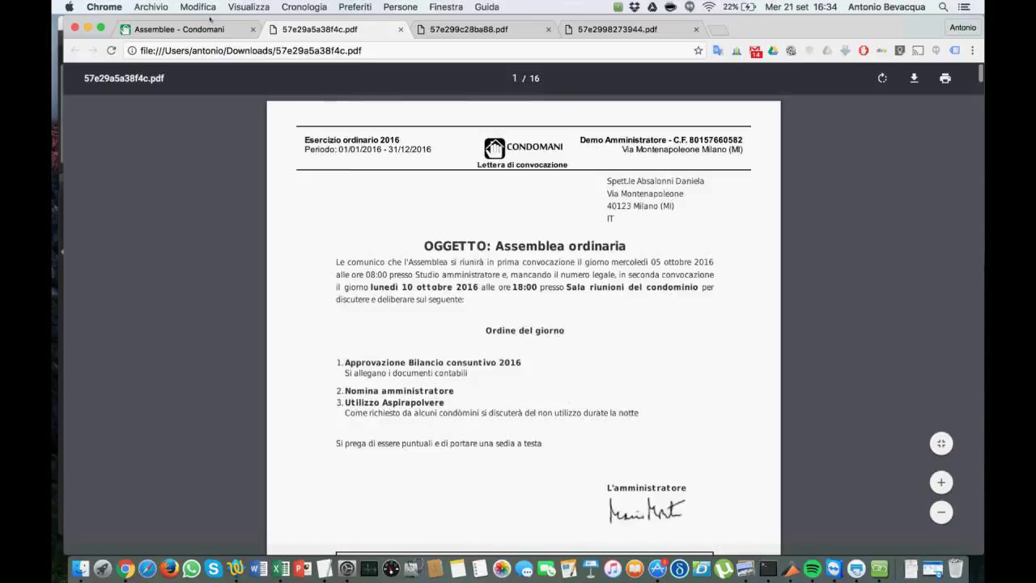
pyautogui.hotkey('ctrl', 'shift', 'Tab')
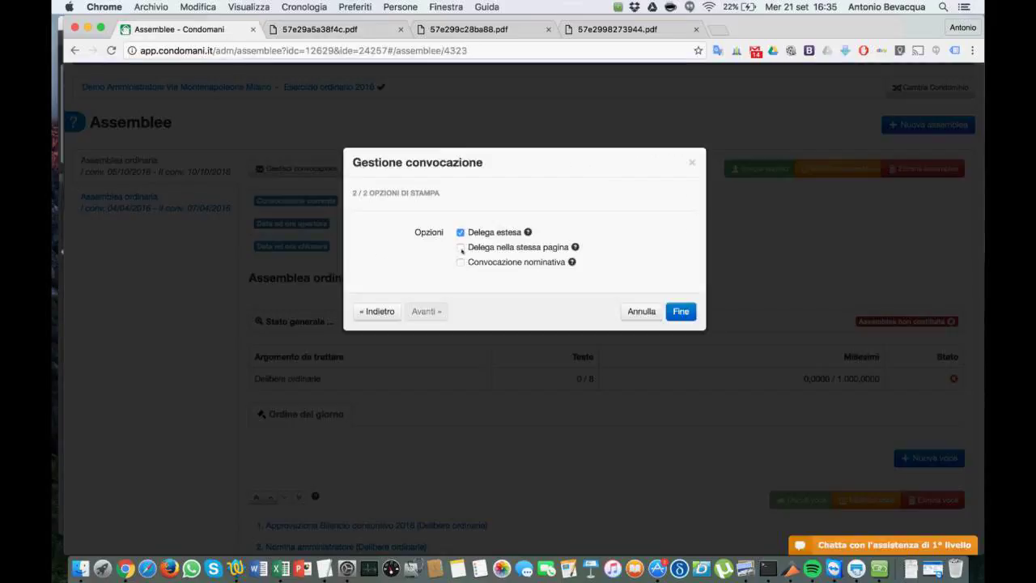
pyautogui.click(460, 262)
pyautogui.click(431, 308)
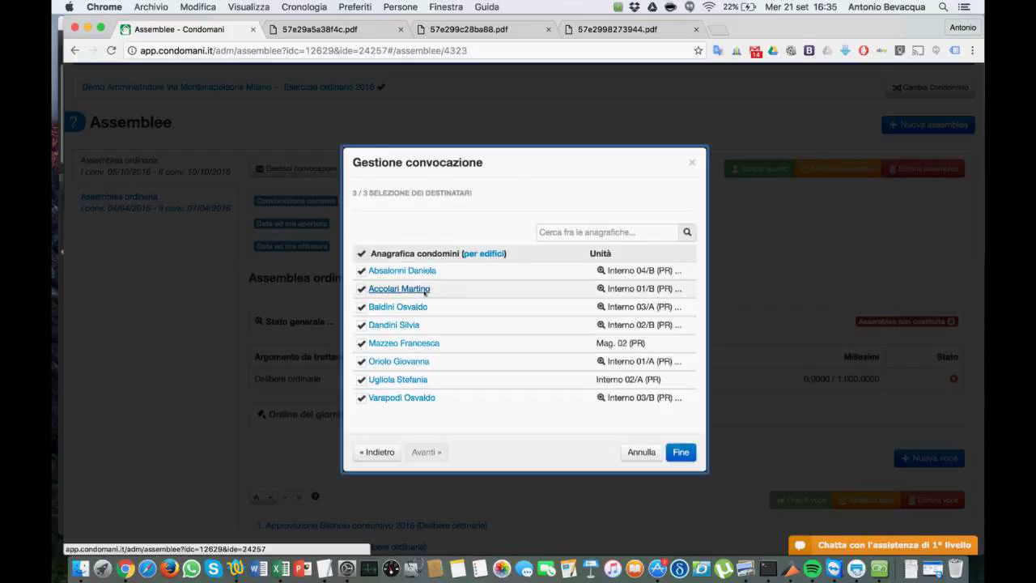
pyautogui.click(683, 452)
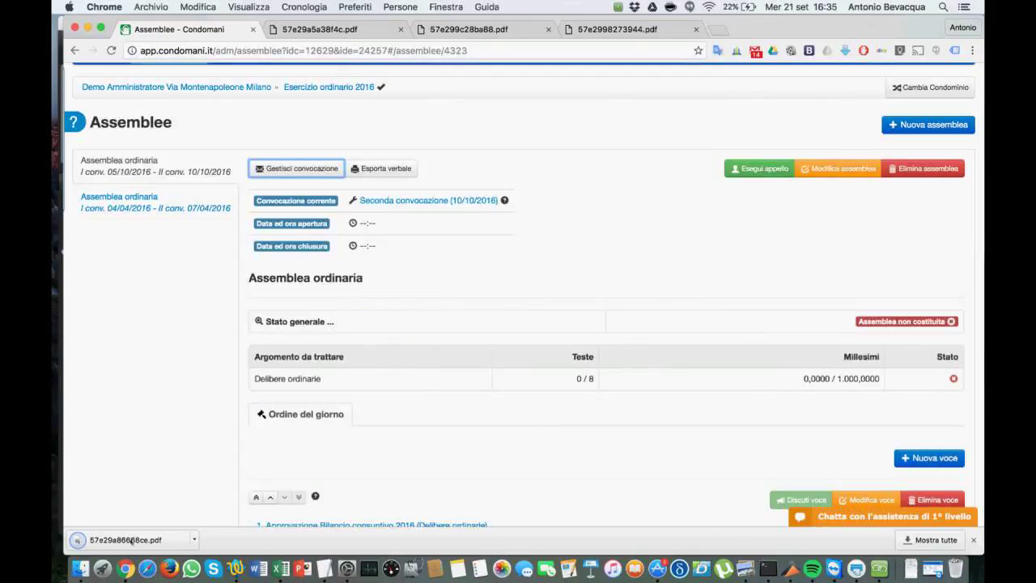
pyautogui.click(132, 540)
# - Examine the personalised letters of the first two recipients, checking their address blocks and the proxy form on its own page
pyautogui.scroll(-10, 525, 462)
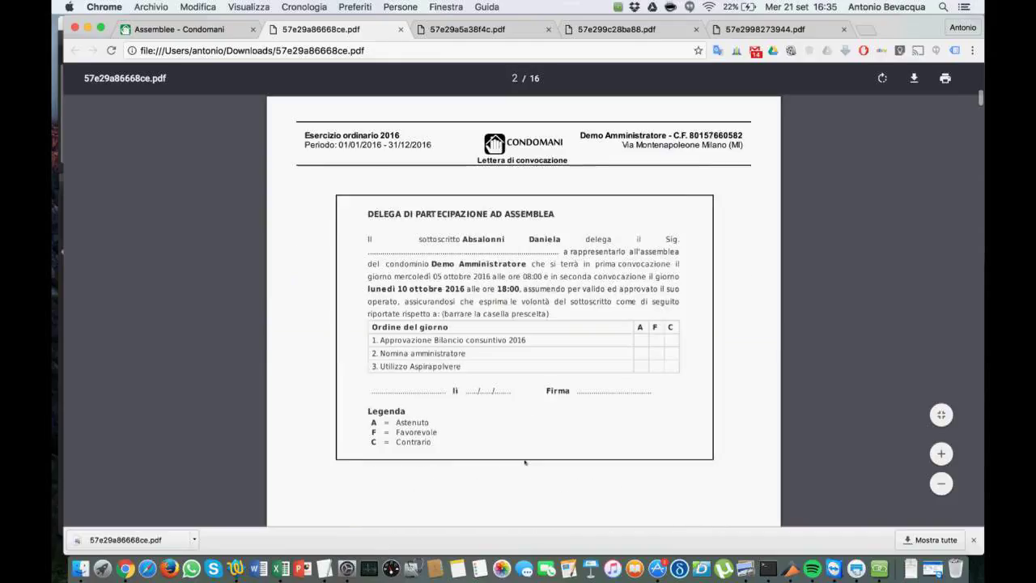
pyautogui.scroll(10, 525, 462)
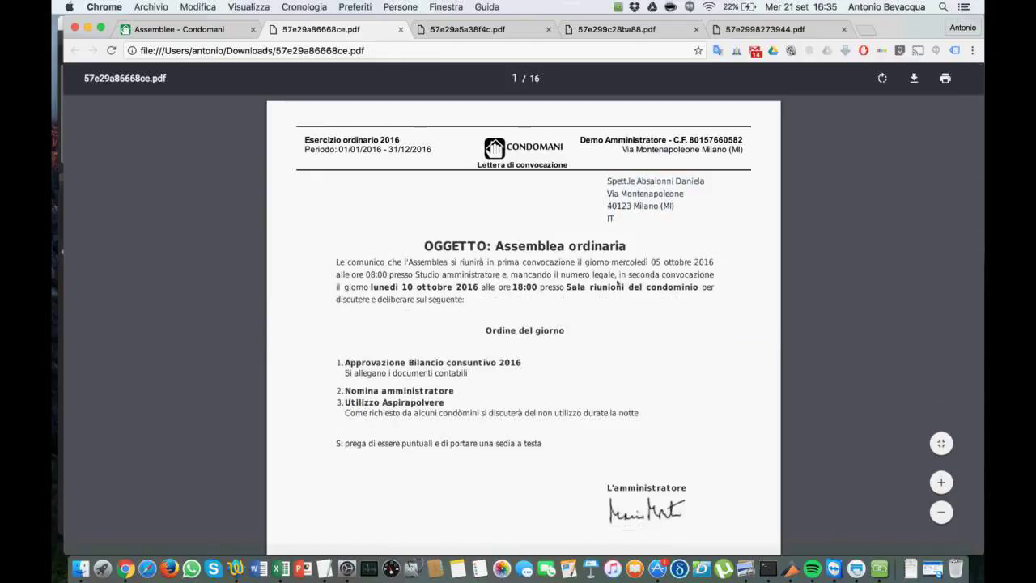
pyautogui.scroll(-5, 617, 284)
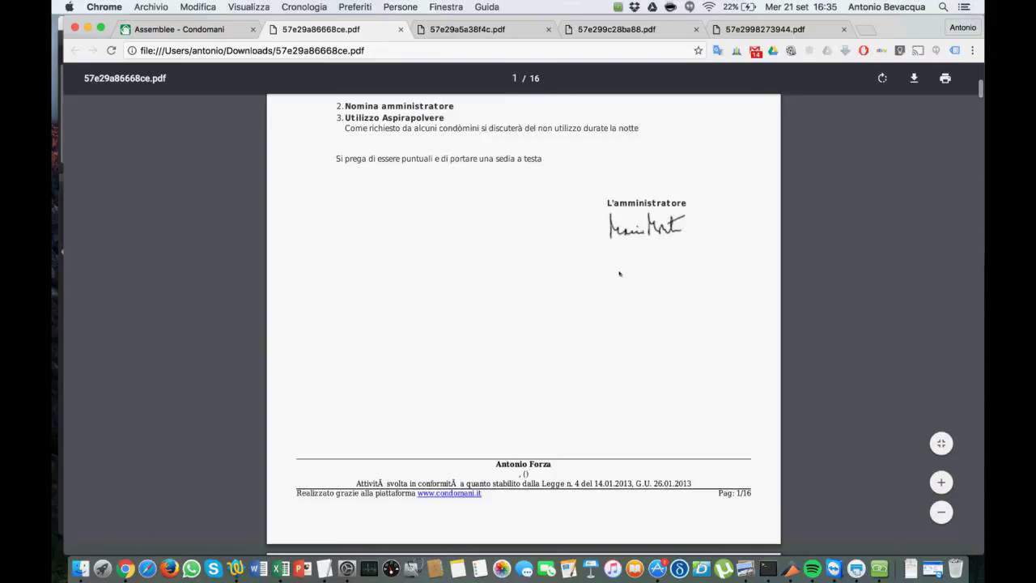
pyautogui.scroll(-8, 620, 274)
pyautogui.scroll(-6, 620, 273)
pyautogui.moveTo(697, 236); pyautogui.dragTo(636, 236)
pyautogui.click(618, 263)
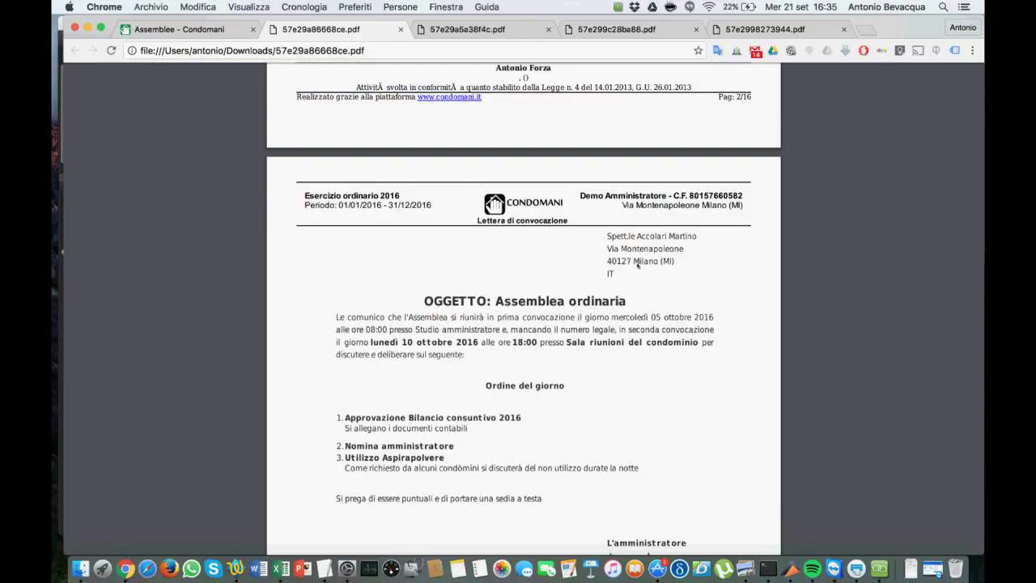
pyautogui.scroll(-2, 653, 293)
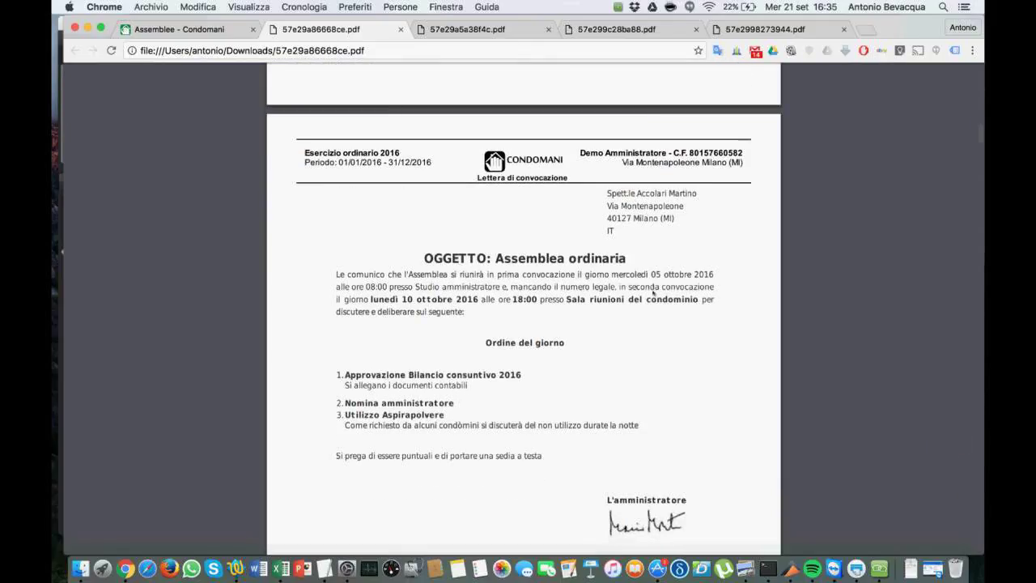
pyautogui.scroll(-2, 653, 293)
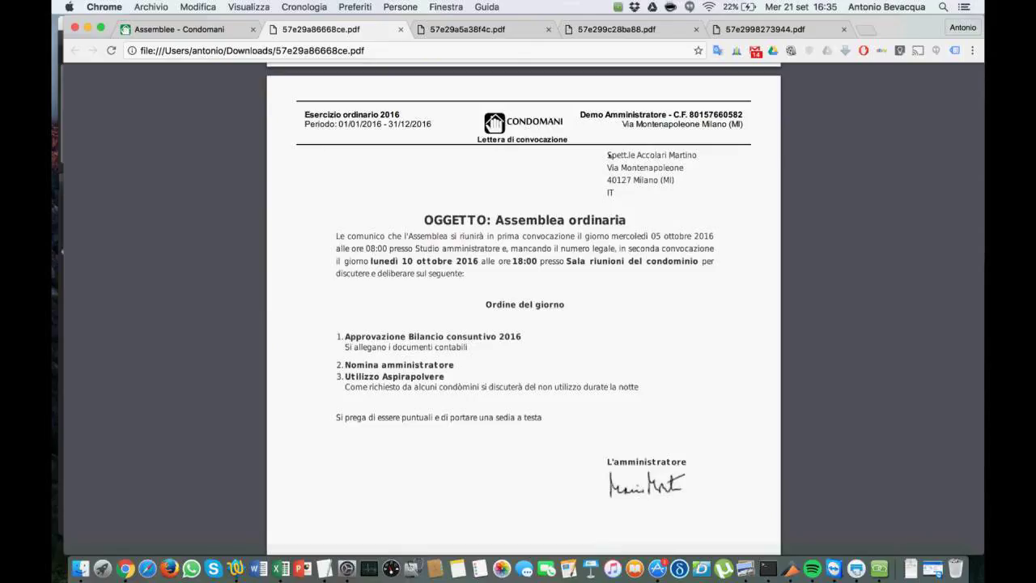
# - Place the generic letter 57e299c28ba88.pdf beside the personalised one and compare their proxy forms
pyautogui.click(593, 28)
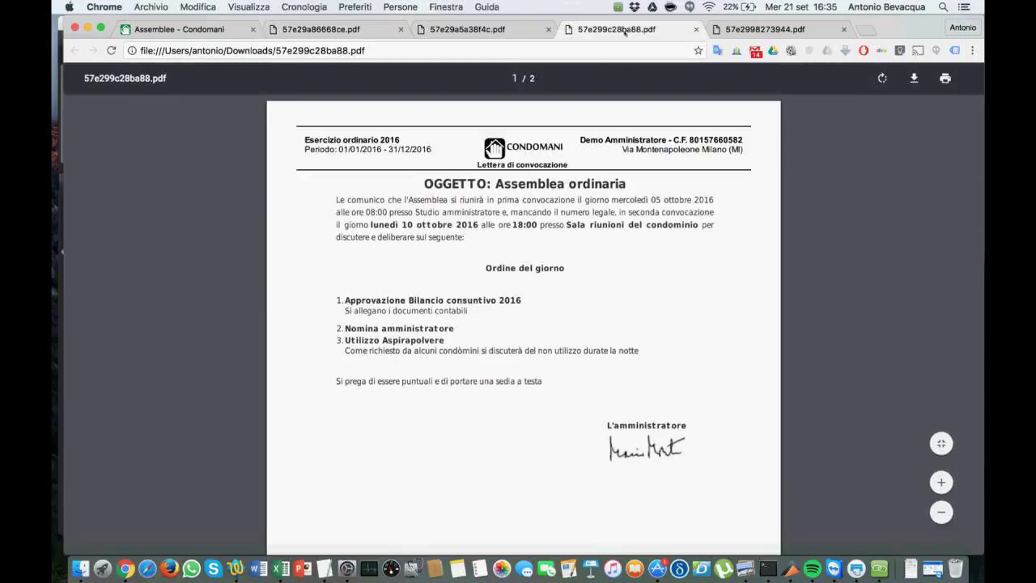
pyautogui.moveTo(624, 30); pyautogui.dragTo(481, 30)
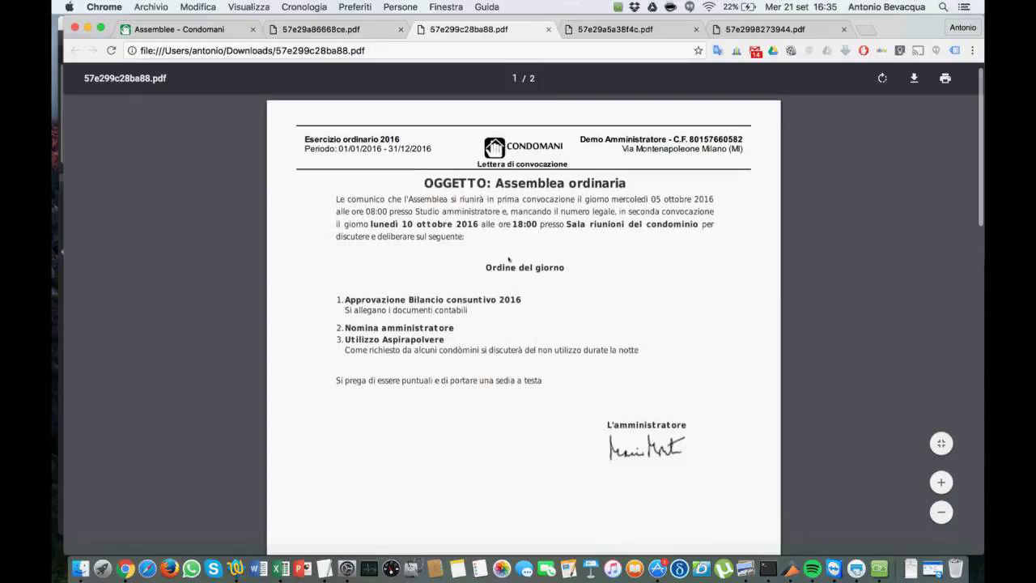
pyautogui.scroll(-10, 508, 259)
pyautogui.scroll(-2, 508, 260)
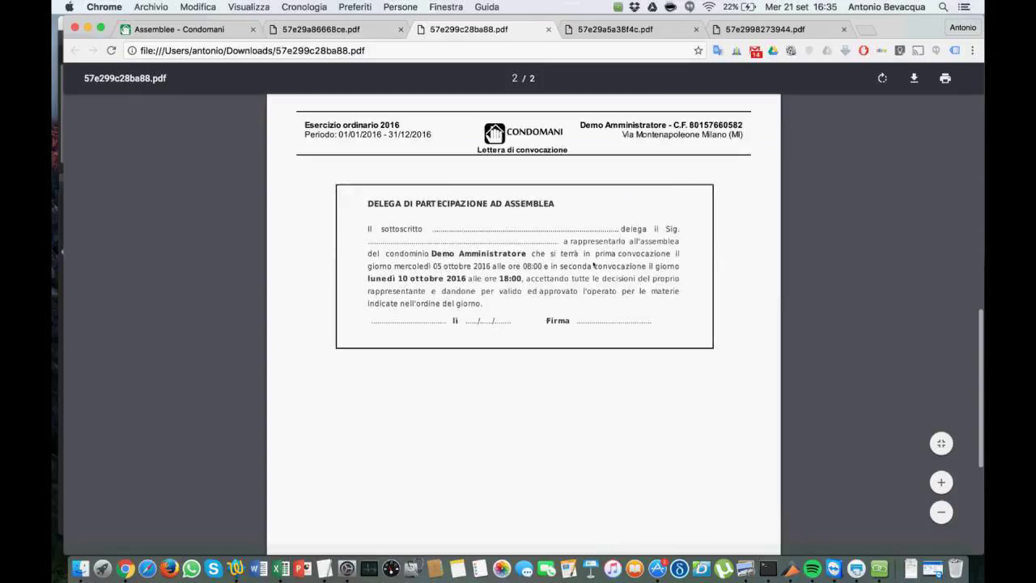
pyautogui.click(356, 32)
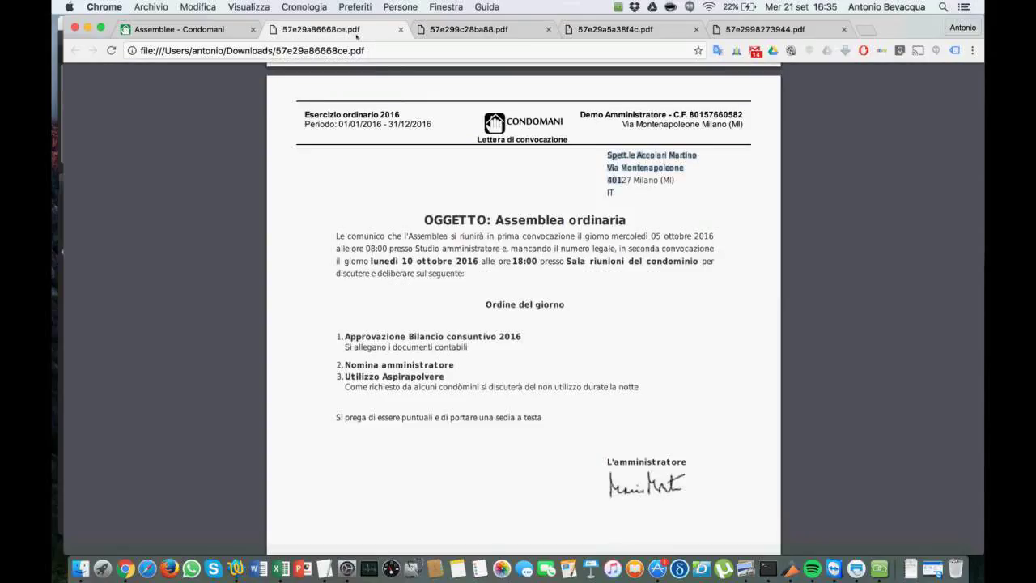
pyautogui.scroll(-10, 462, 374)
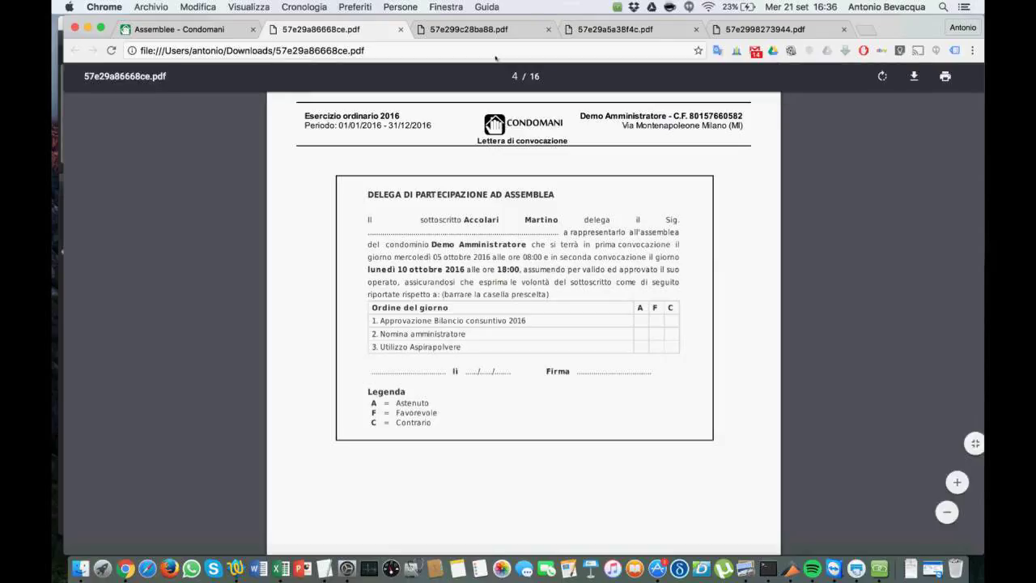
pyautogui.click(456, 32)
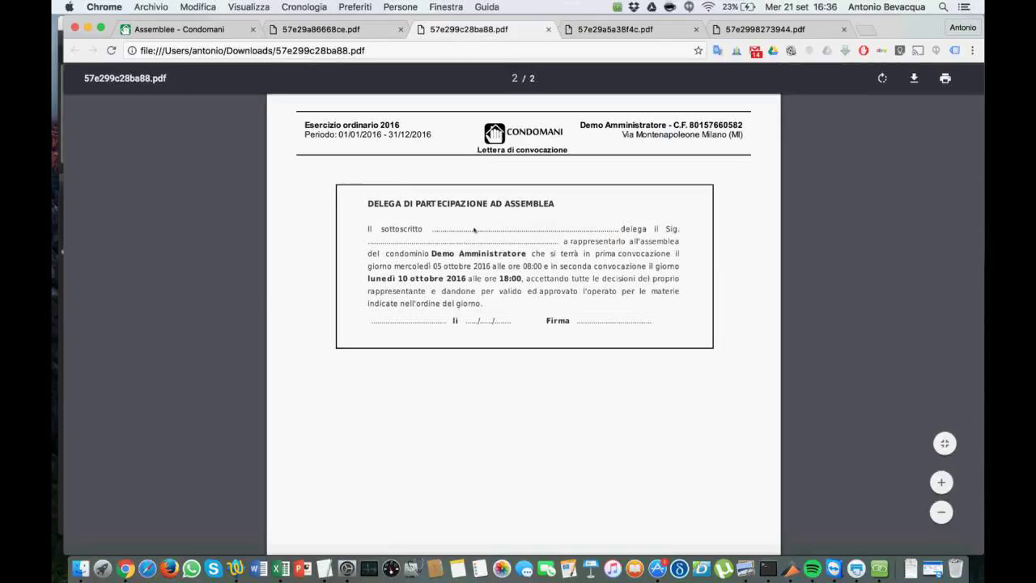
pyautogui.click(303, 29)
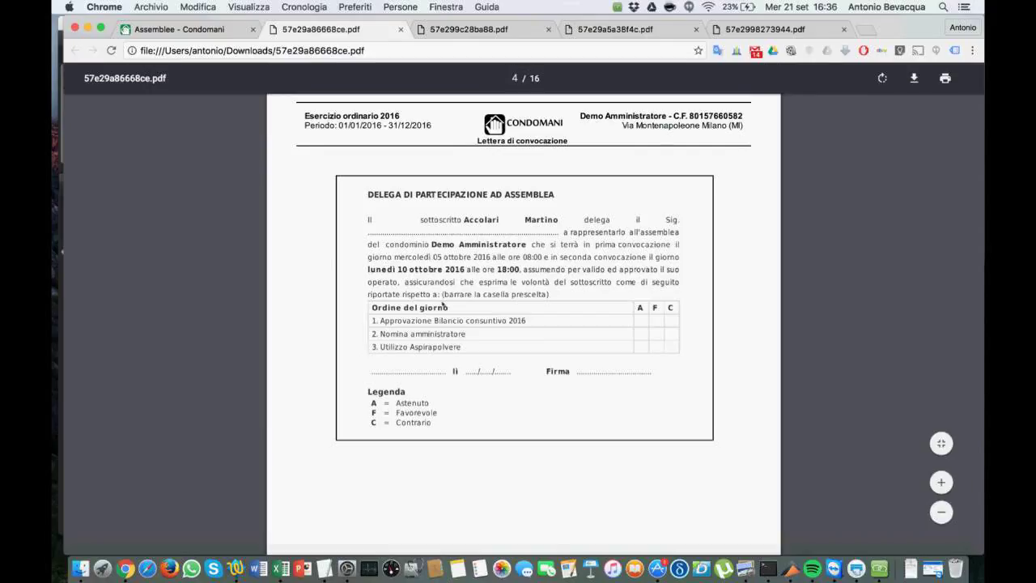
# - Review the first personalised letter and its administrator signature, and return to the Assemblee page
pyautogui.scroll(2, 442, 304)
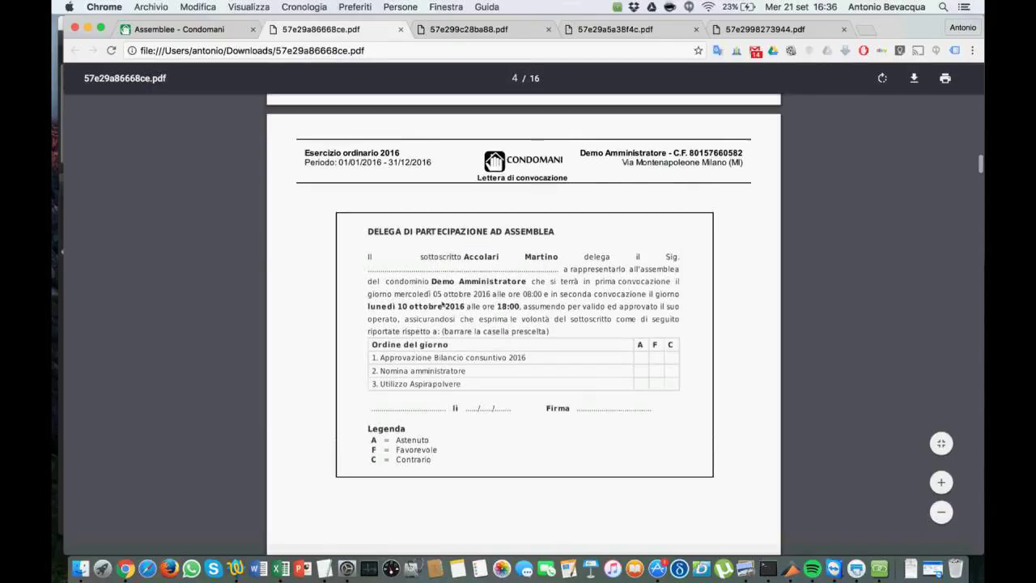
pyautogui.scroll(4, 443, 305)
pyautogui.scroll(20, 487, 267)
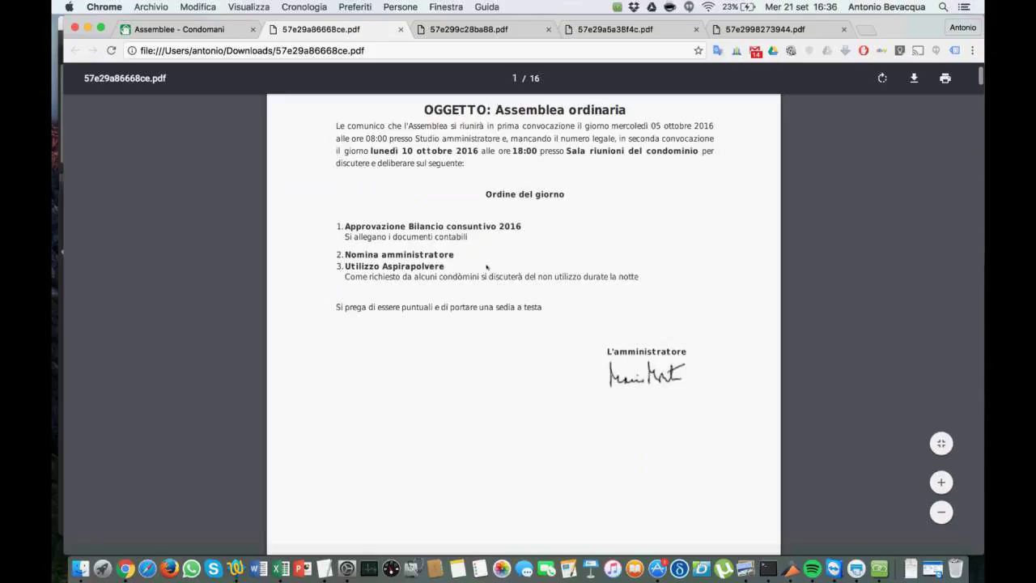
pyautogui.scroll(4, 486, 267)
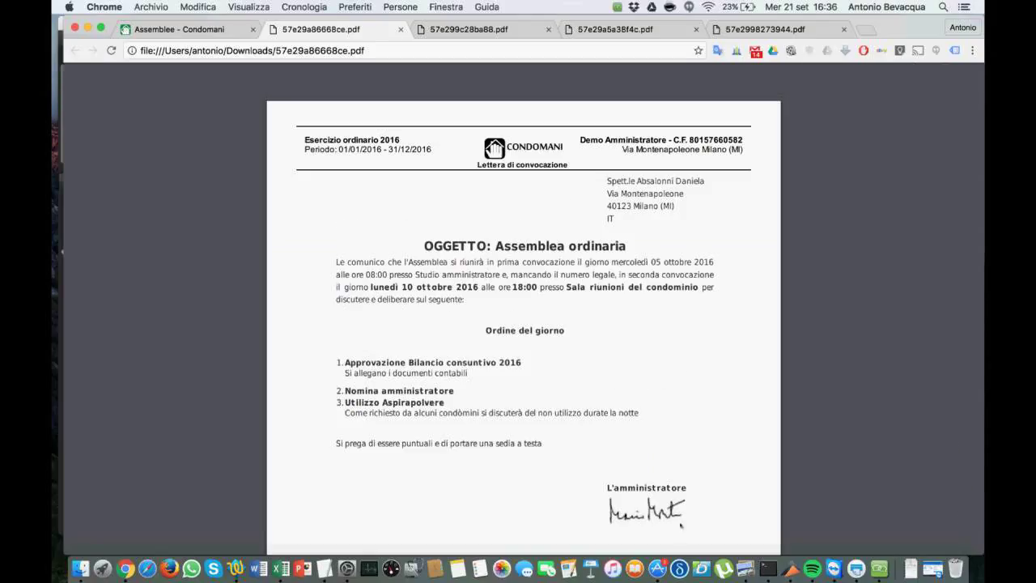
pyautogui.moveTo(606, 488); pyautogui.dragTo(692, 490)
pyautogui.scroll(-2, 496, 392)
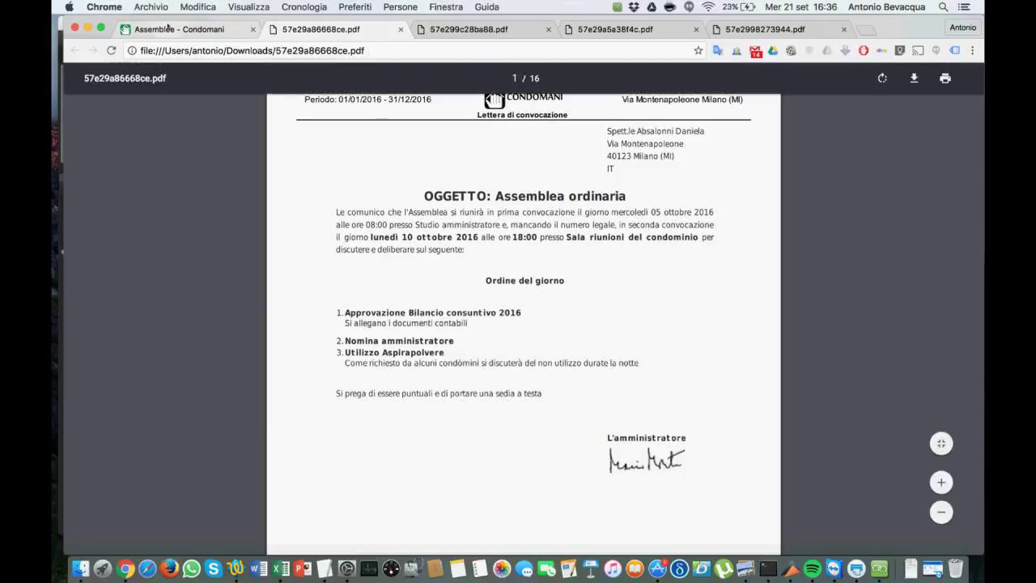
pyautogui.click(196, 32)
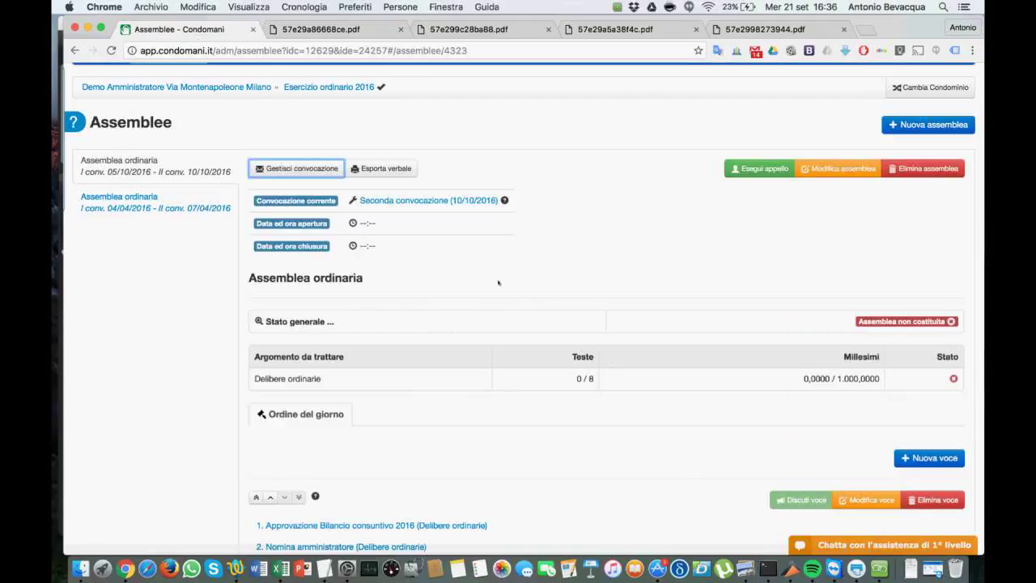
# - Open the account settings and go to the signature setting in the administrator profile
pyautogui.scroll(1, 498, 282)
pyautogui.click(944, 75)
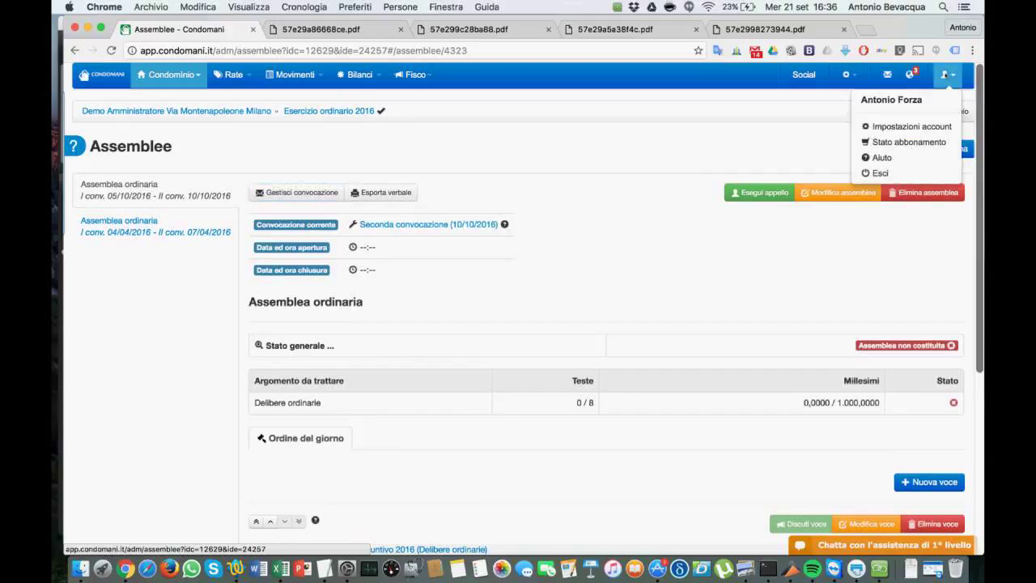
pyautogui.click(929, 126)
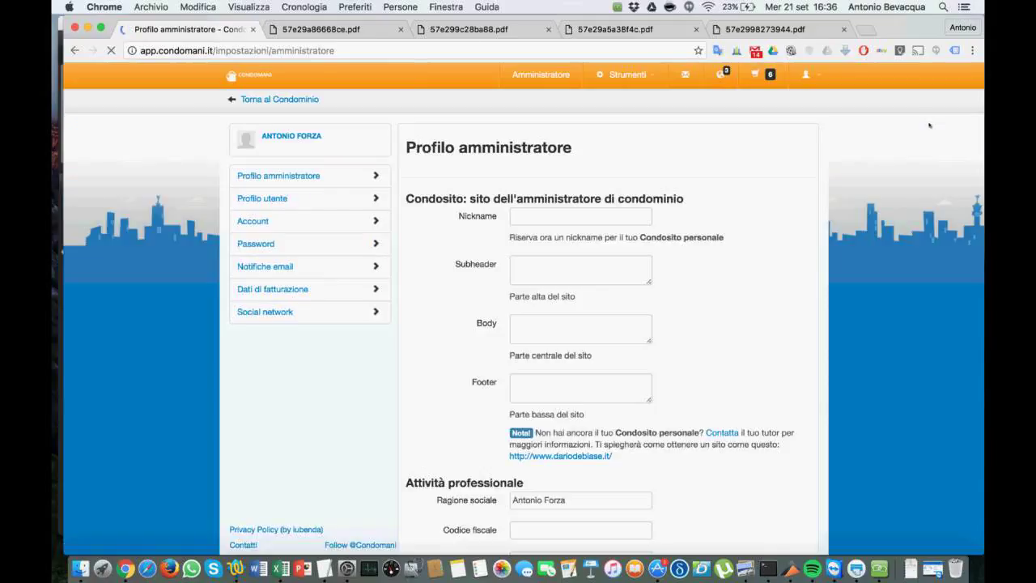
pyautogui.scroll(-15, 462, 267)
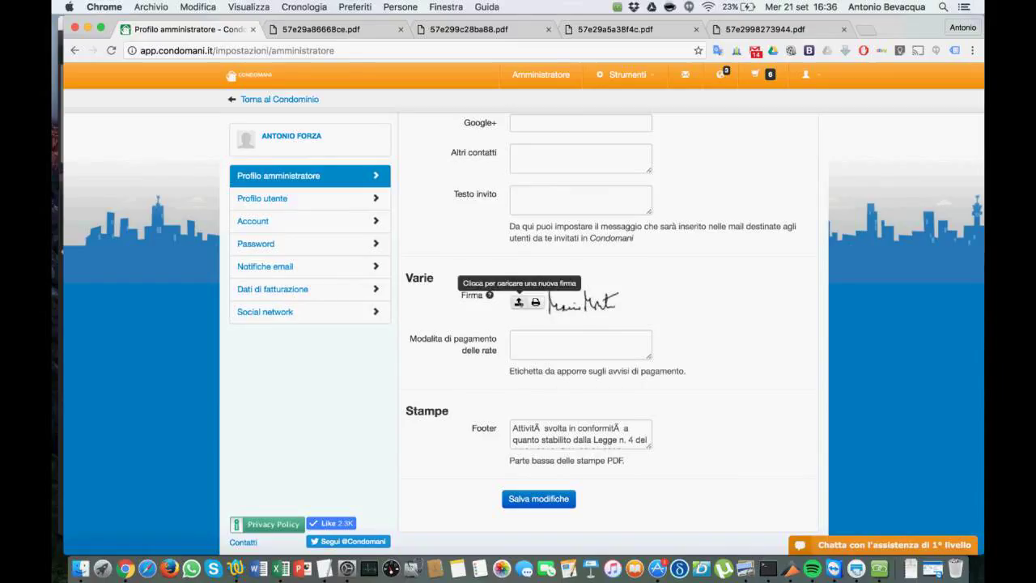
# - Load the image firma rossi.png from the Download folder as the administrator's new signature
pyautogui.click(518, 302)
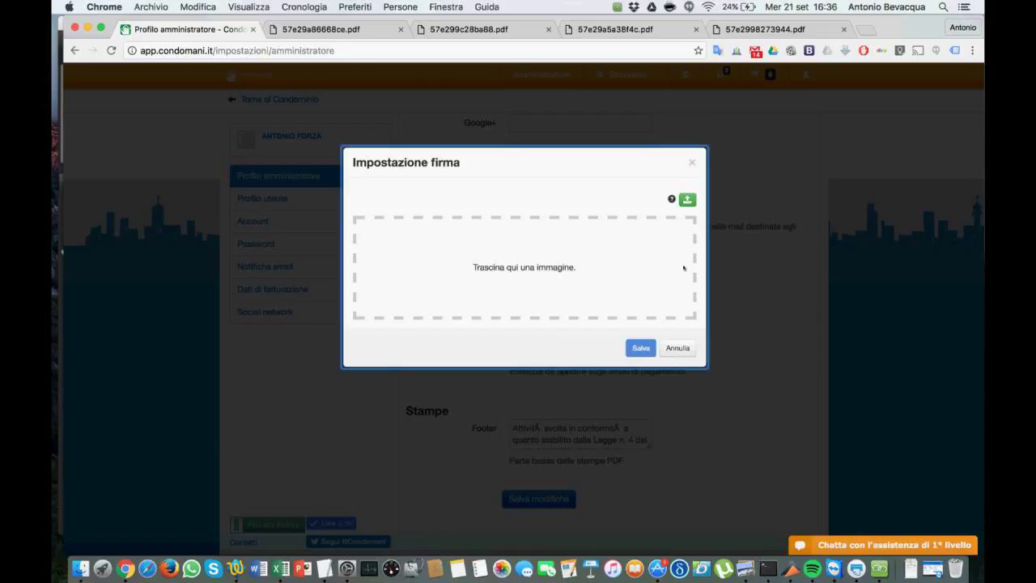
pyautogui.click(690, 201)
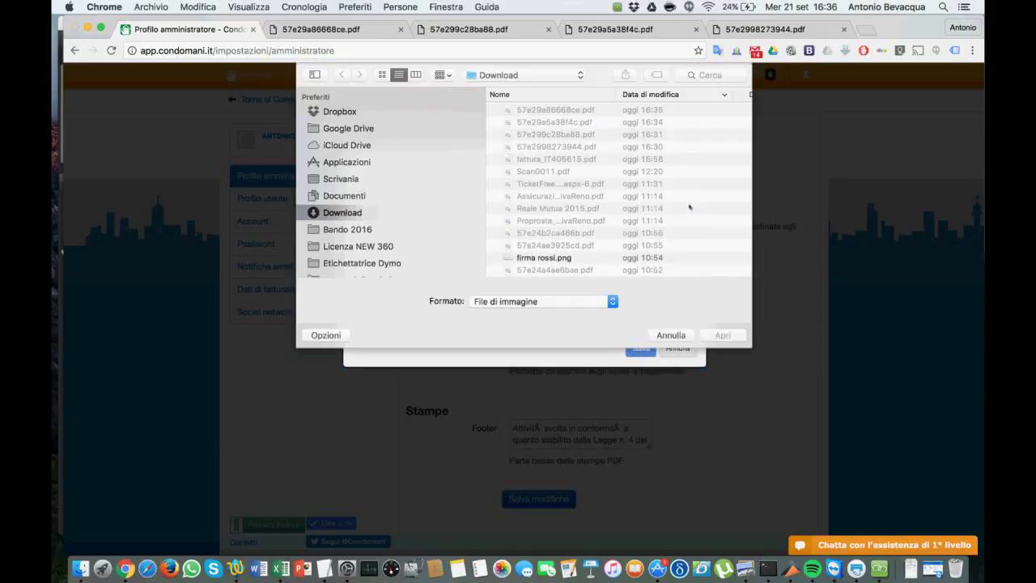
pyautogui.click(640, 257)
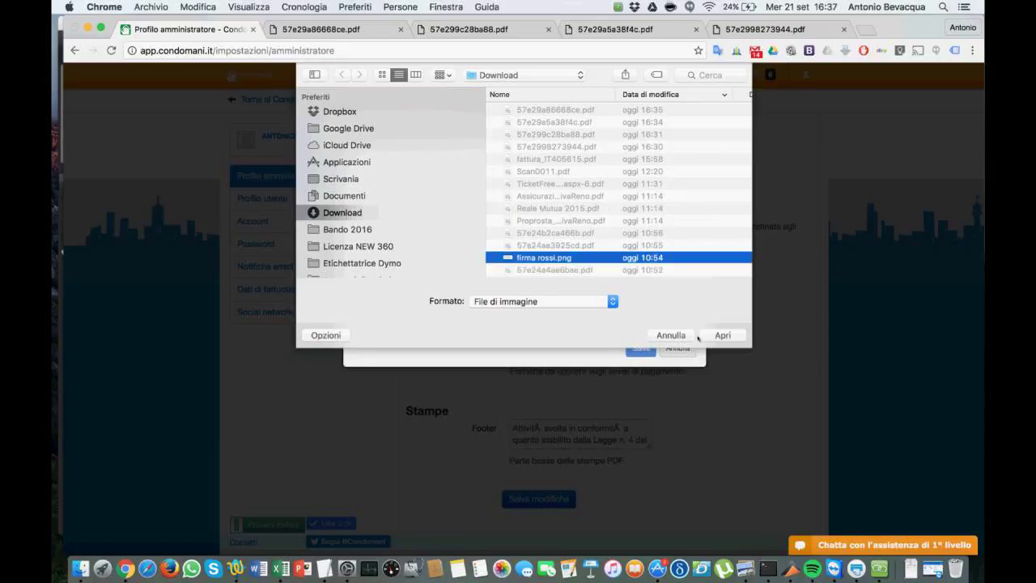
pyautogui.click(716, 335)
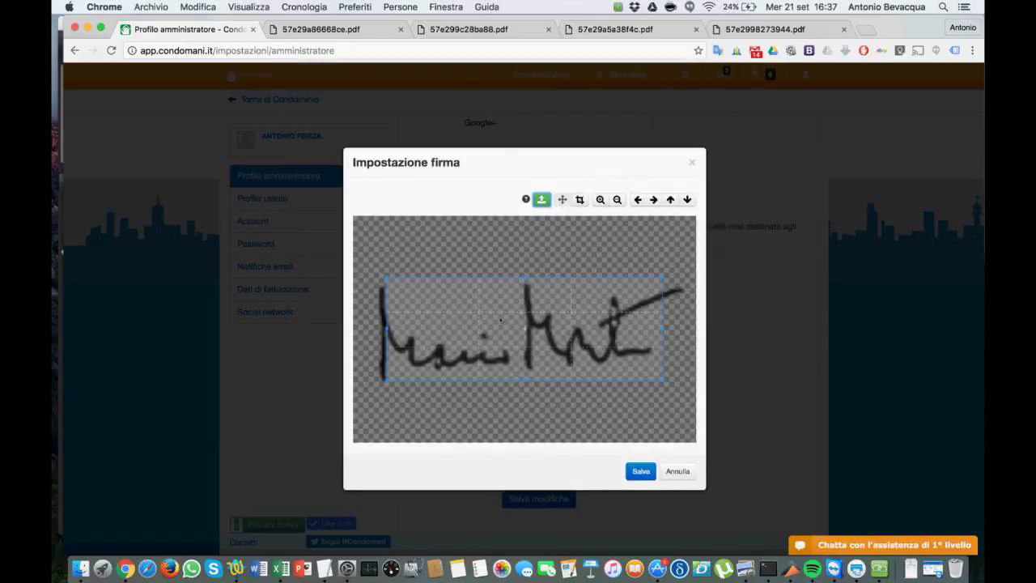
# - Enlarge the crop frame around the whole signature and nudge the image right and down inside it
pyautogui.moveTo(388, 279); pyautogui.dragTo(374, 275)
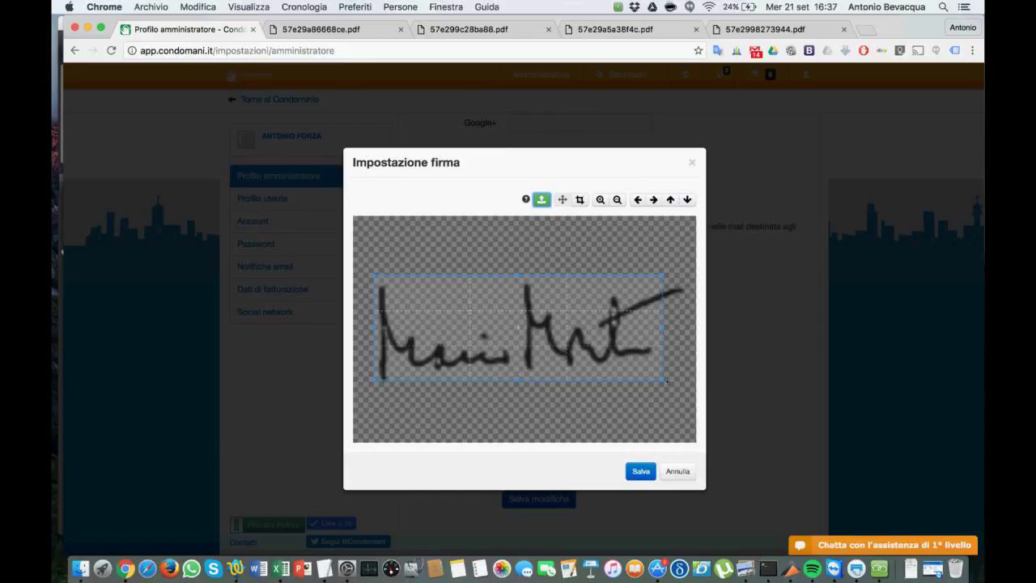
pyautogui.moveTo(662, 380); pyautogui.dragTo(689, 395)
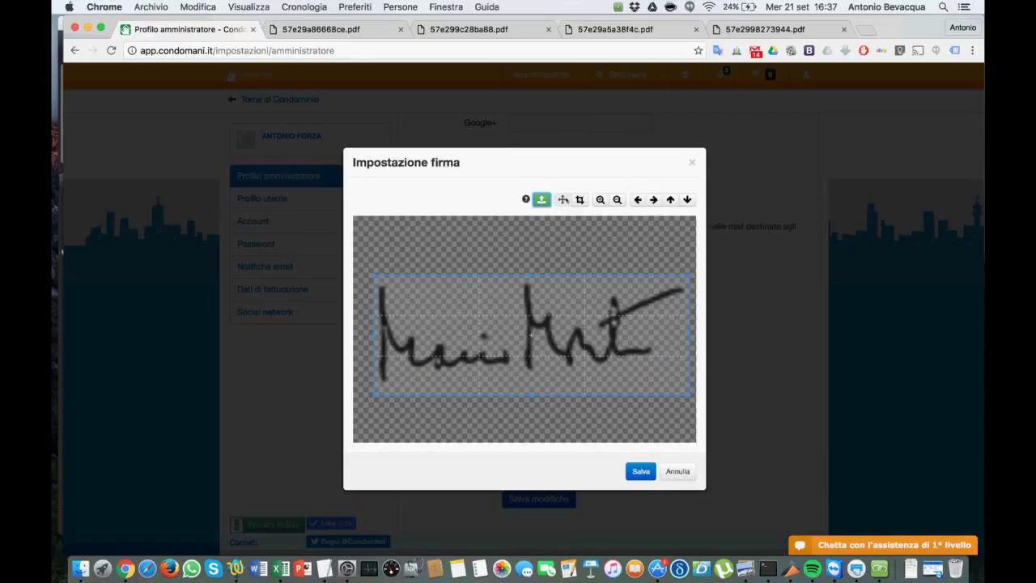
pyautogui.click(636, 199)
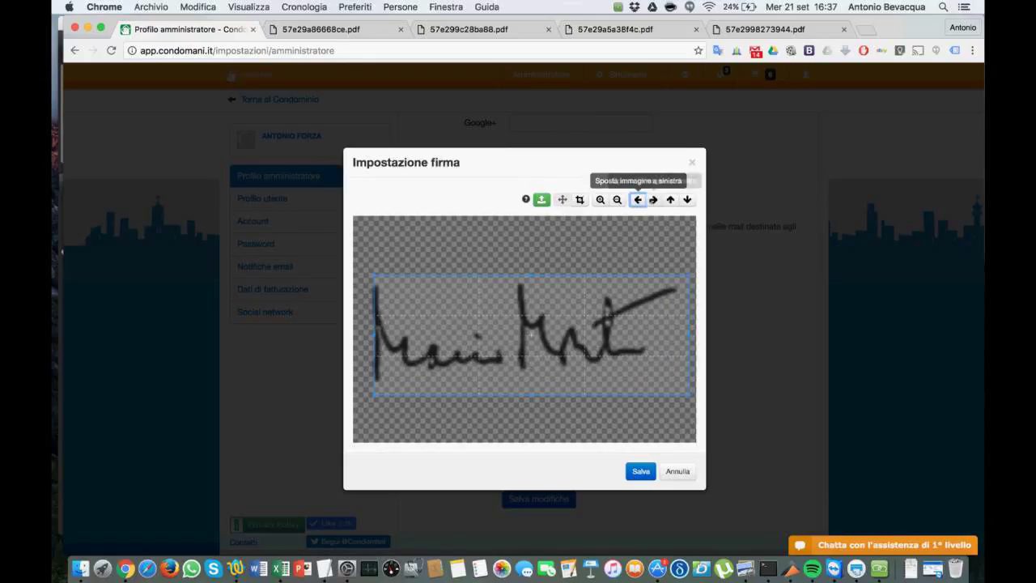
pyautogui.click(653, 199)
pyautogui.click(654, 199)
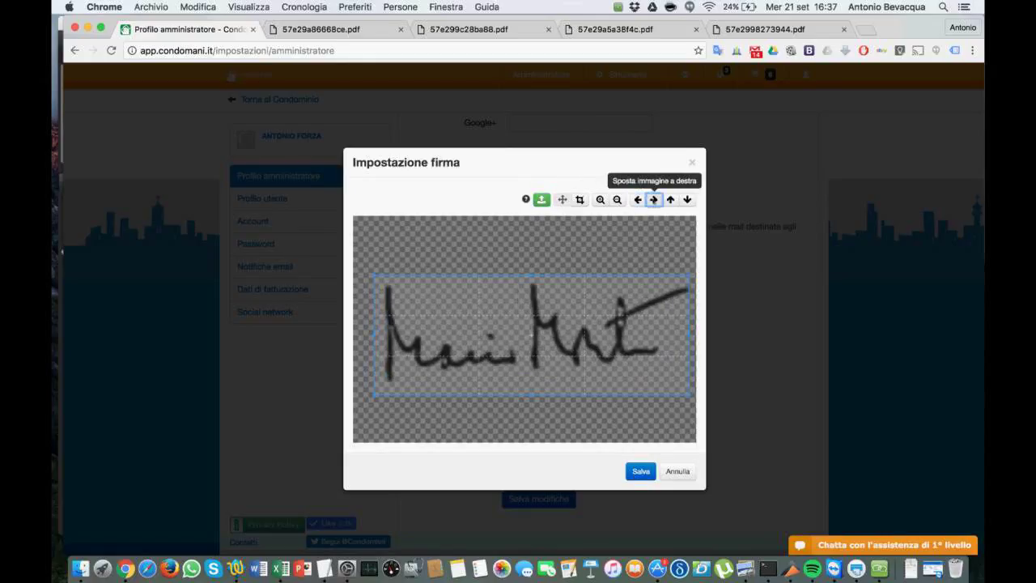
pyautogui.click(654, 199)
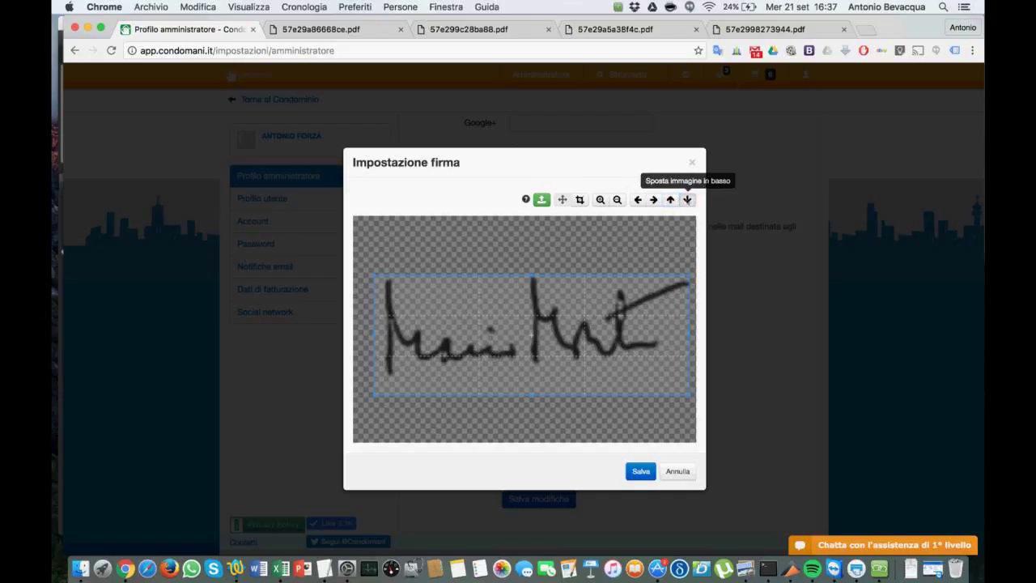
pyautogui.click(687, 200)
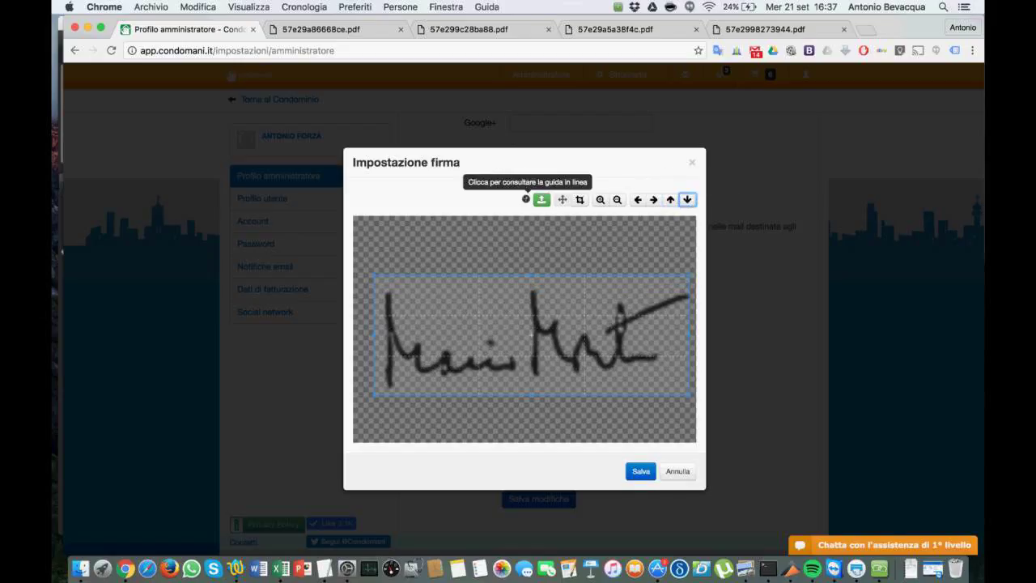
# - Consult the signature dialog's help, frame the whole signature once more and save it
pyautogui.click(525, 199)
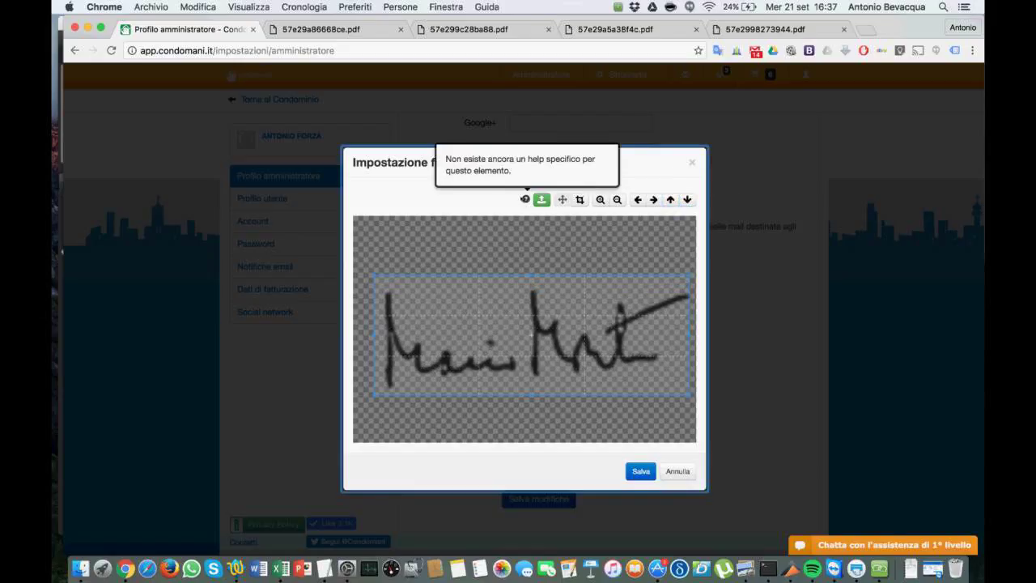
pyautogui.click(524, 199)
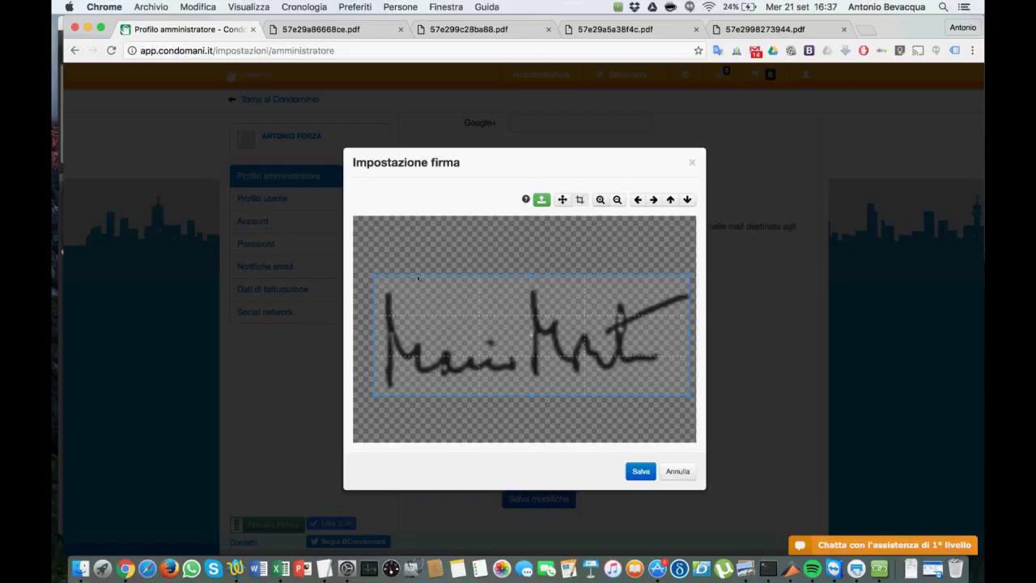
pyautogui.moveTo(363, 264); pyautogui.dragTo(694, 400)
pyautogui.click(637, 472)
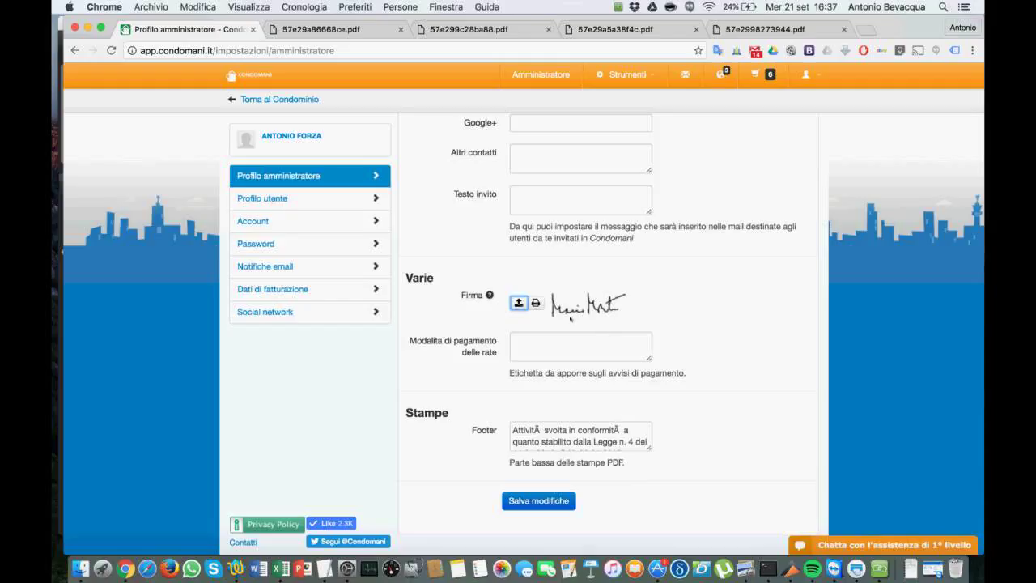
# - Correct the garbled accents in the print footer so the words read "Attività" and "conformità"
pyautogui.click(543, 429)
pyautogui.press('BackSpace')
pyautogui.press('BackSpace')
pyautogui.write('à')
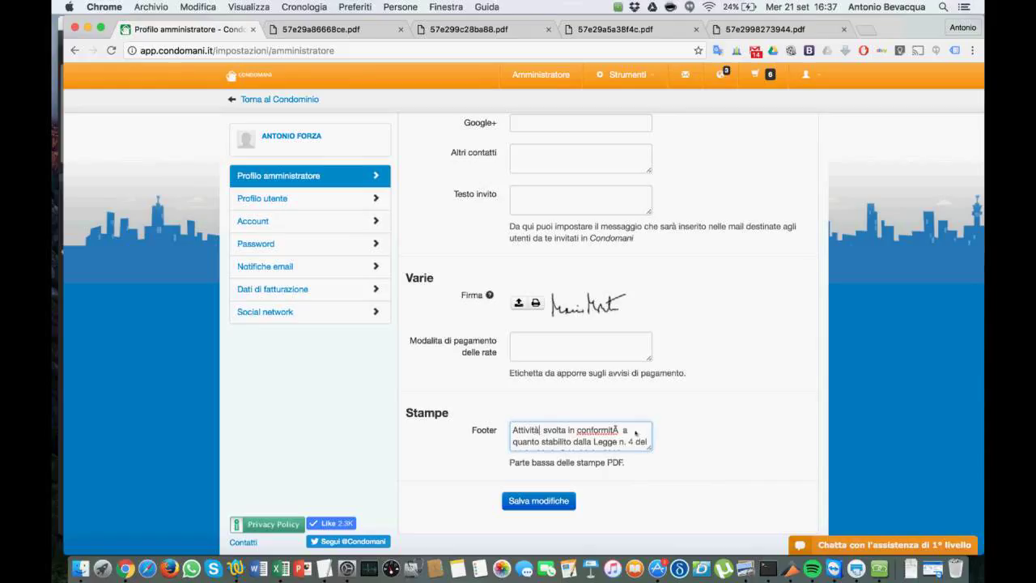
pyautogui.click(620, 431)
pyautogui.press('BackSpace')
pyautogui.press('BackSpace')
pyautogui.write('à')
# - Enter a placeholder Codice fiscale under Attività professionale and save the administrator profile changes
pyautogui.scroll(2, 610, 382)
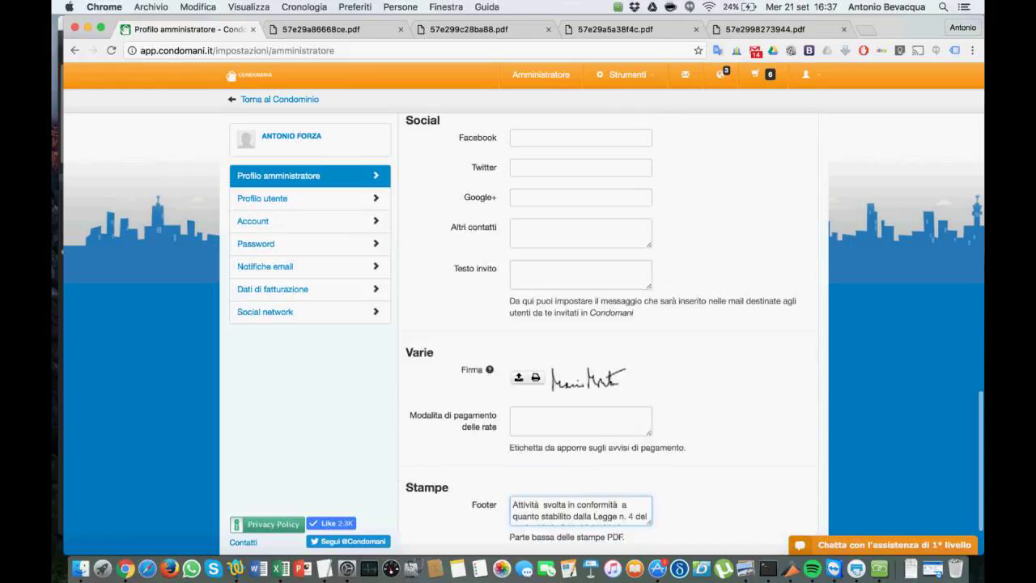
pyautogui.scroll(10, 611, 382)
pyautogui.scroll(-4, 610, 382)
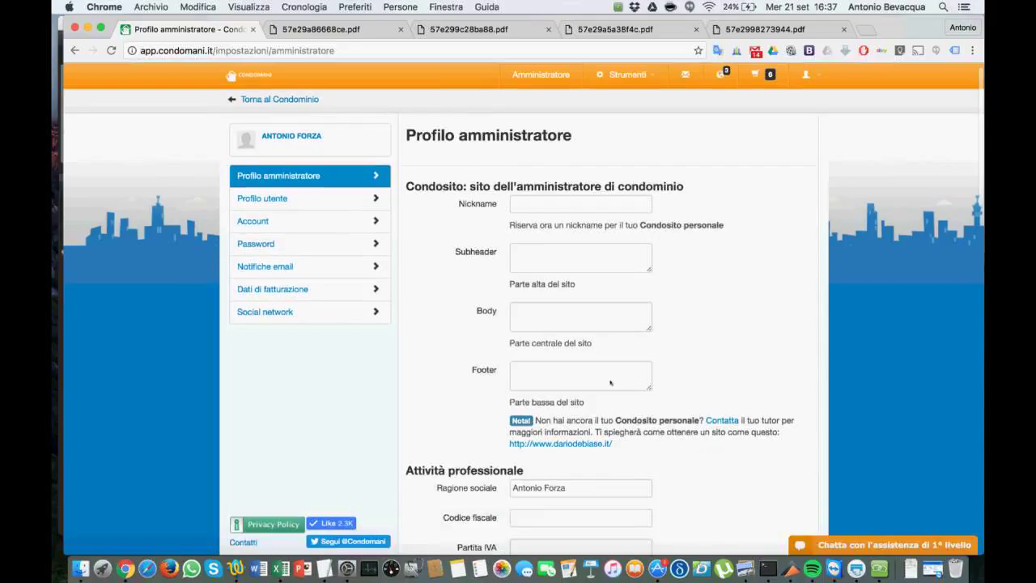
pyautogui.click(612, 391)
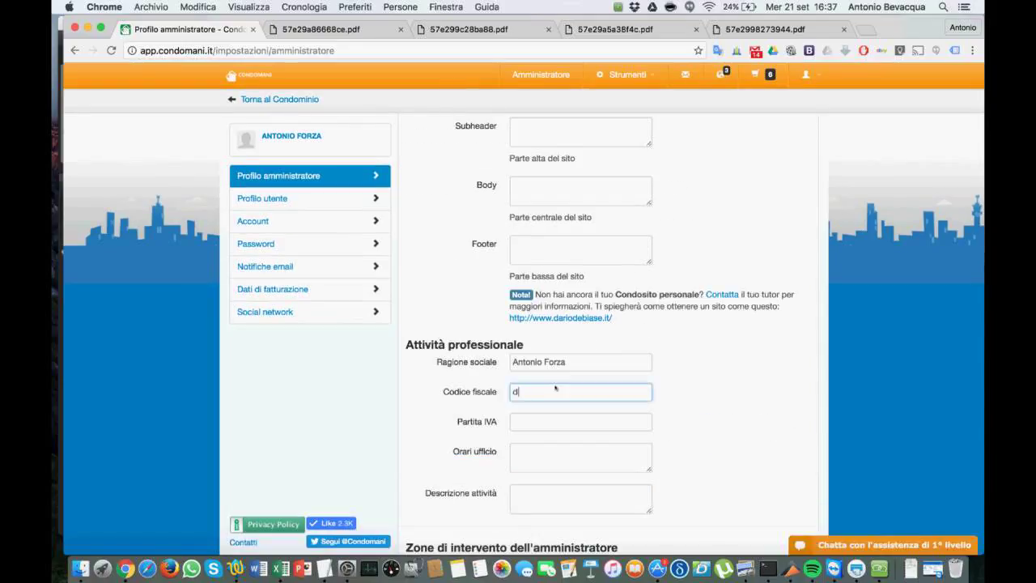
pyautogui.write('BBB')
pyautogui.scroll(-6, 555, 389)
pyautogui.scroll(-15, 745, 423)
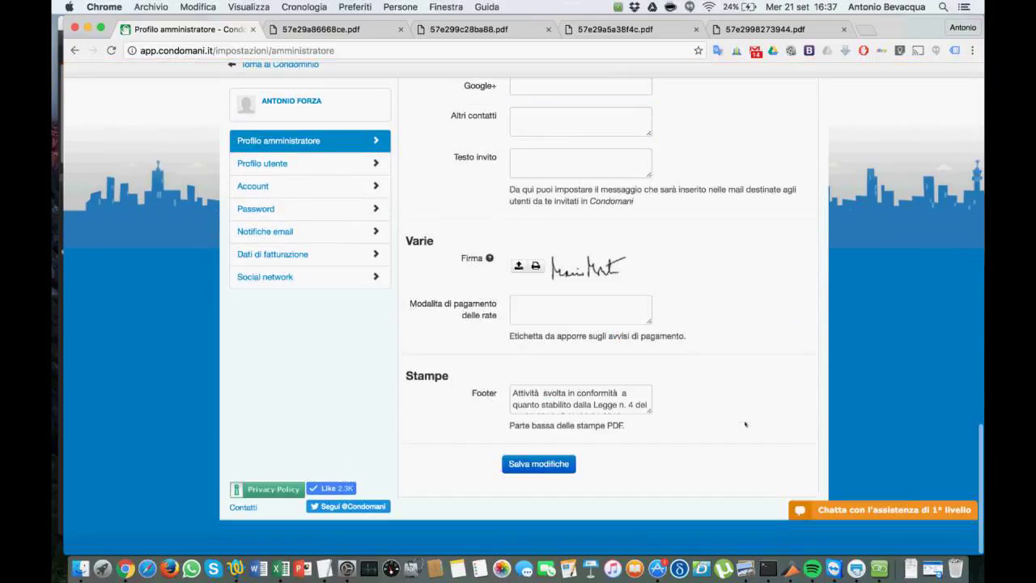
pyautogui.click(515, 464)
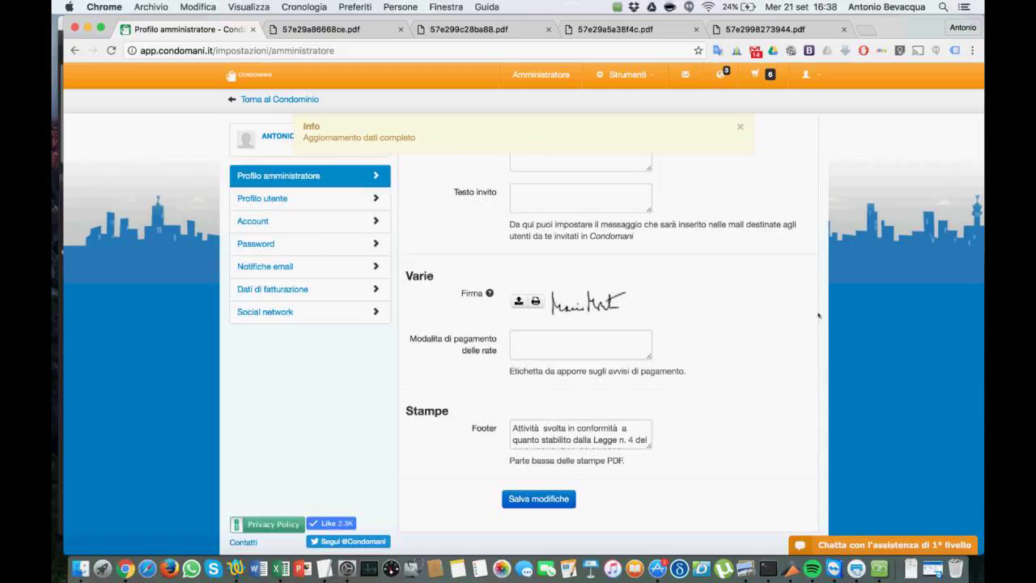
pyautogui.click(740, 128)
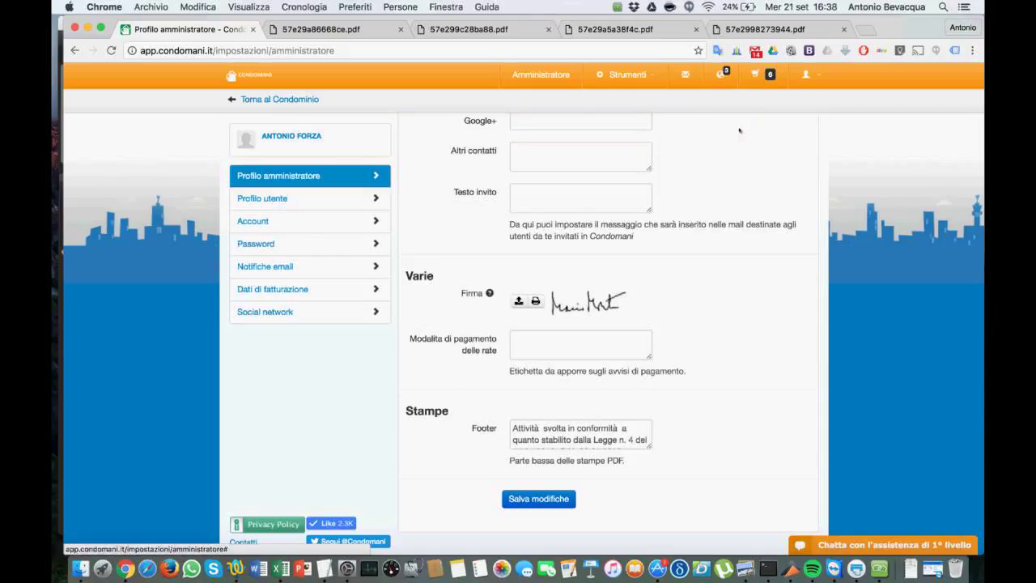
# - Return to the demo condominium and open its Assemblee page
pyautogui.click(538, 75)
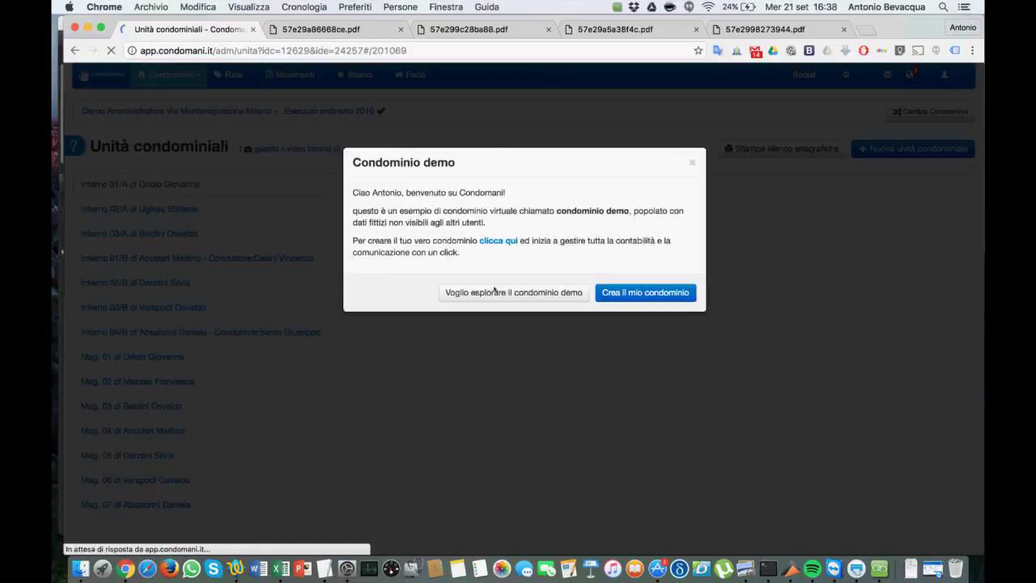
pyautogui.click(494, 289)
pyautogui.click(168, 74)
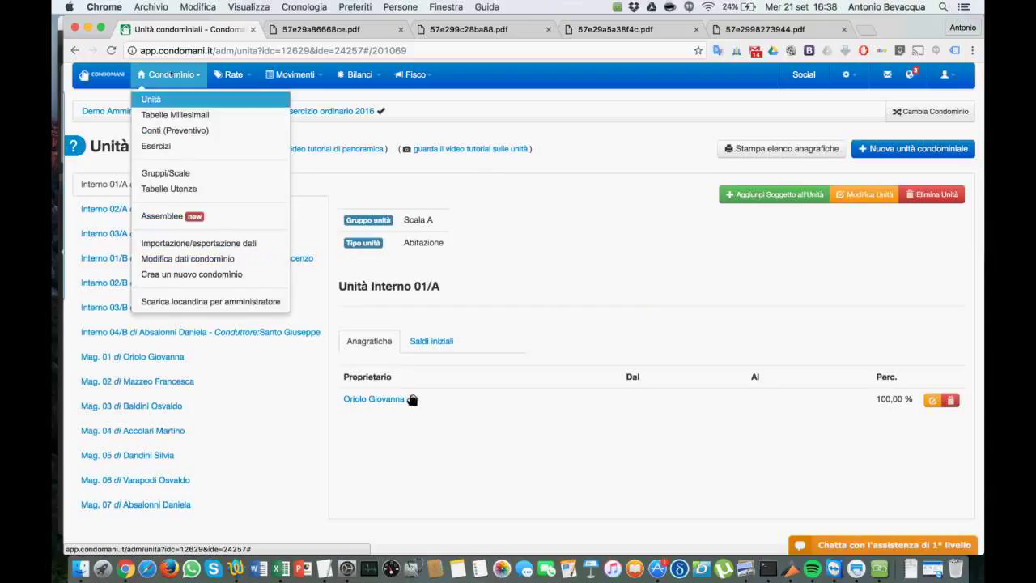
pyautogui.click(198, 215)
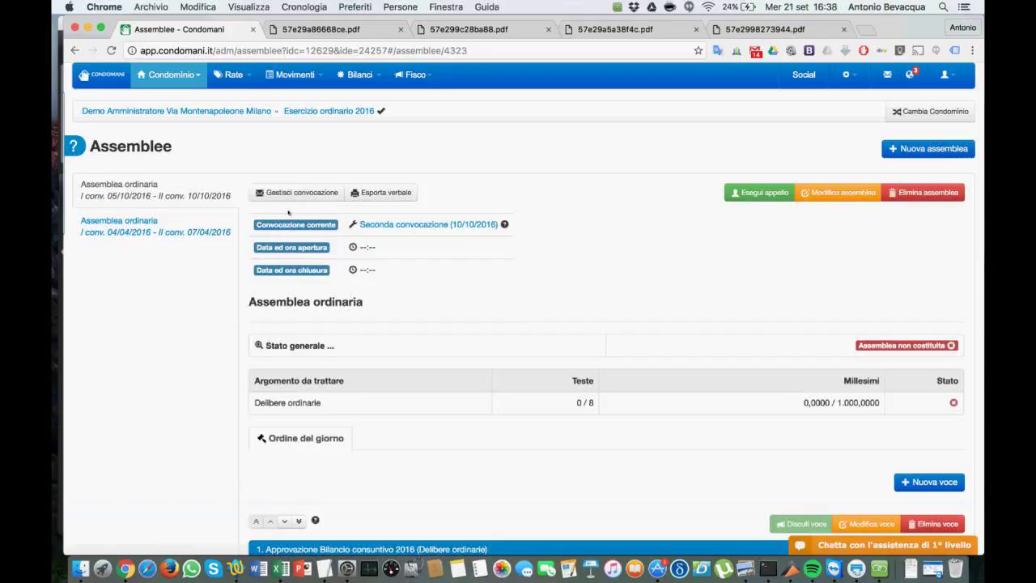
# - Generate PDF convocation letters for all recipients with Delega nella stessa pagina and Convocazione nominativa, and open the new file
pyautogui.click(296, 194)
pyautogui.click(460, 247)
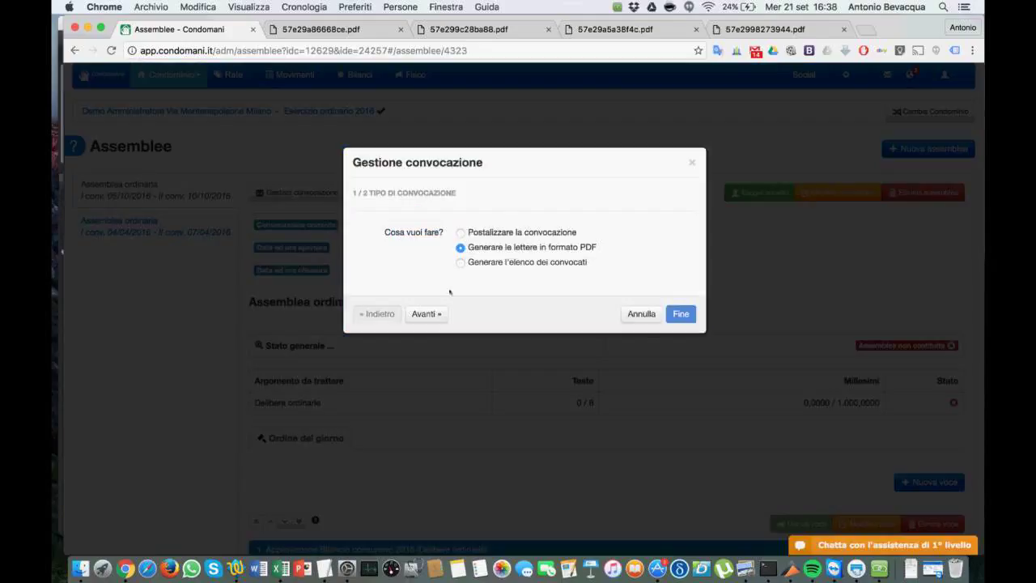
pyautogui.click(426, 314)
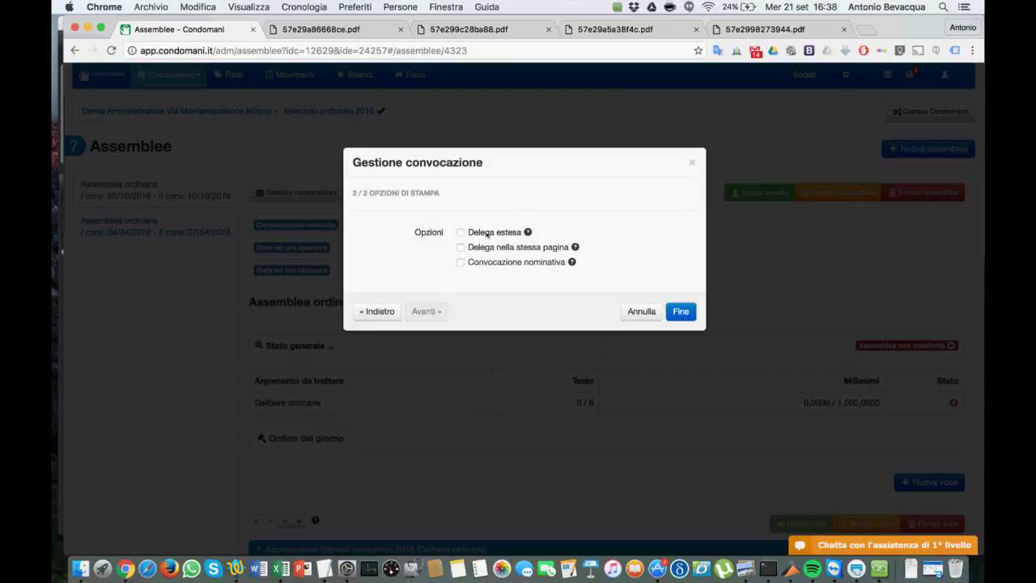
pyautogui.click(460, 247)
pyautogui.click(460, 262)
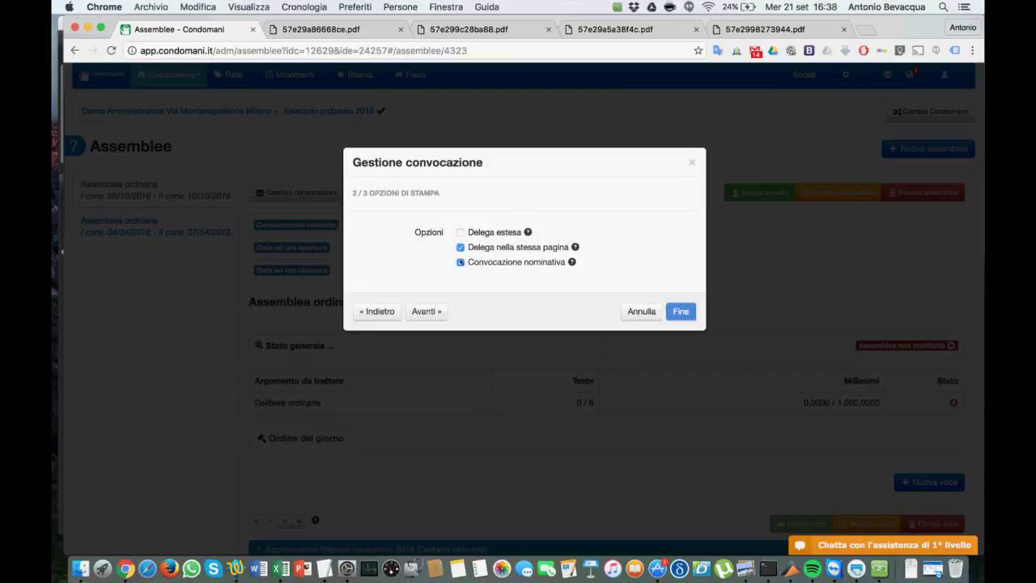
pyautogui.click(424, 311)
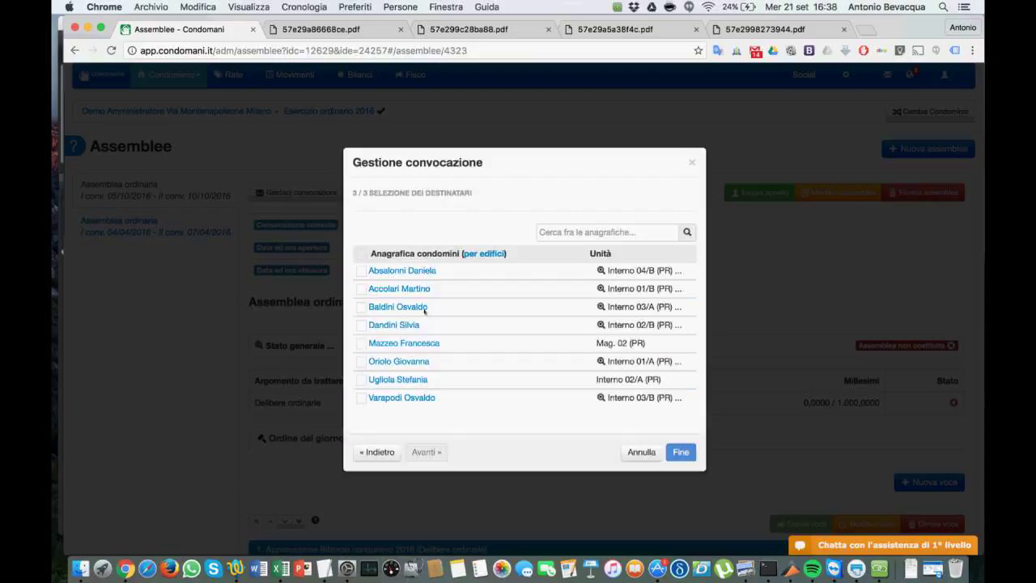
pyautogui.click(674, 450)
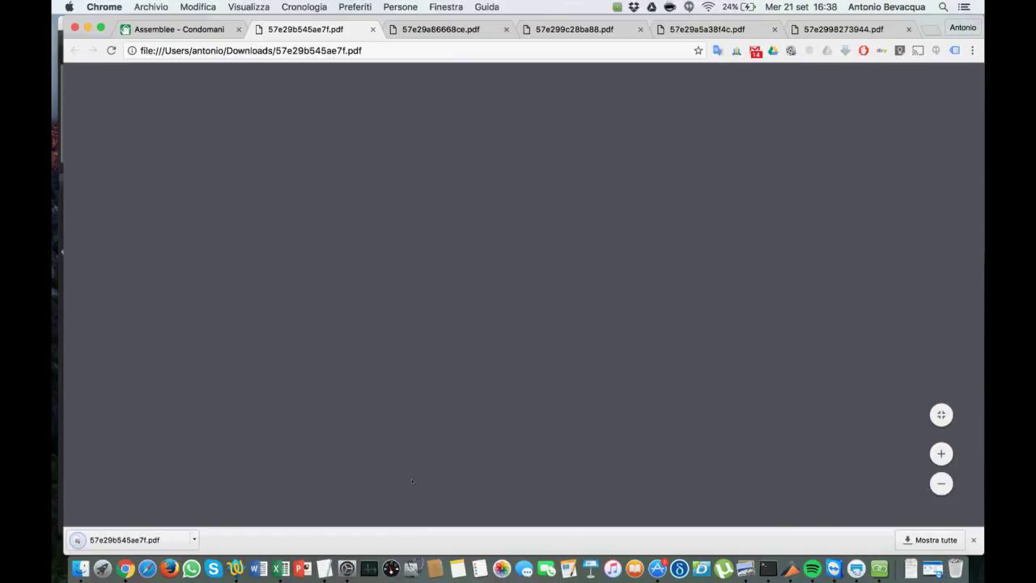
# - Examine the new letter's signature, same-page proxy form and footer, and compare its footer with the one in 57e29a86668ce.pdf
pyautogui.scroll(-2, 412, 481)
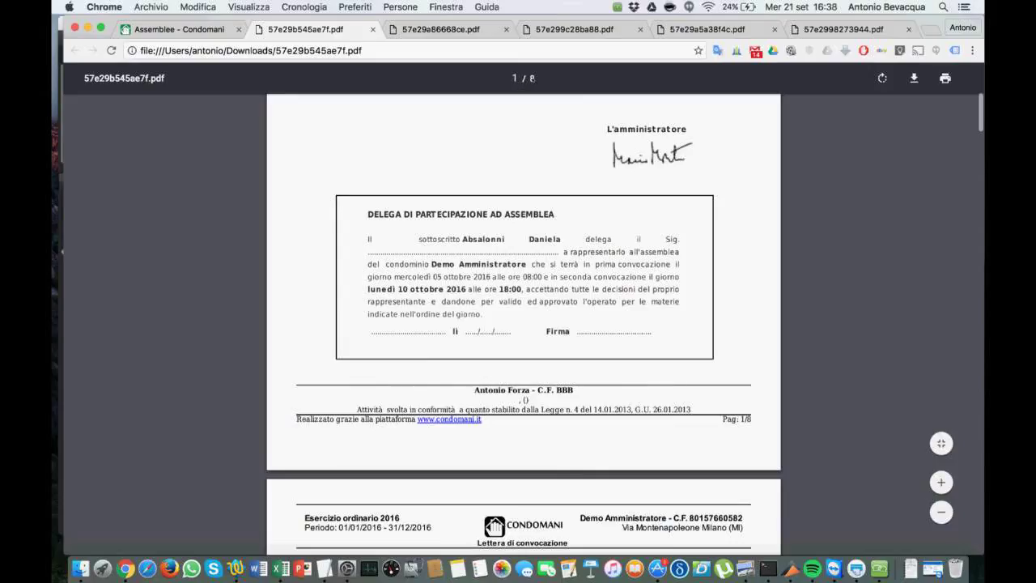
pyautogui.scroll(-2, 564, 278)
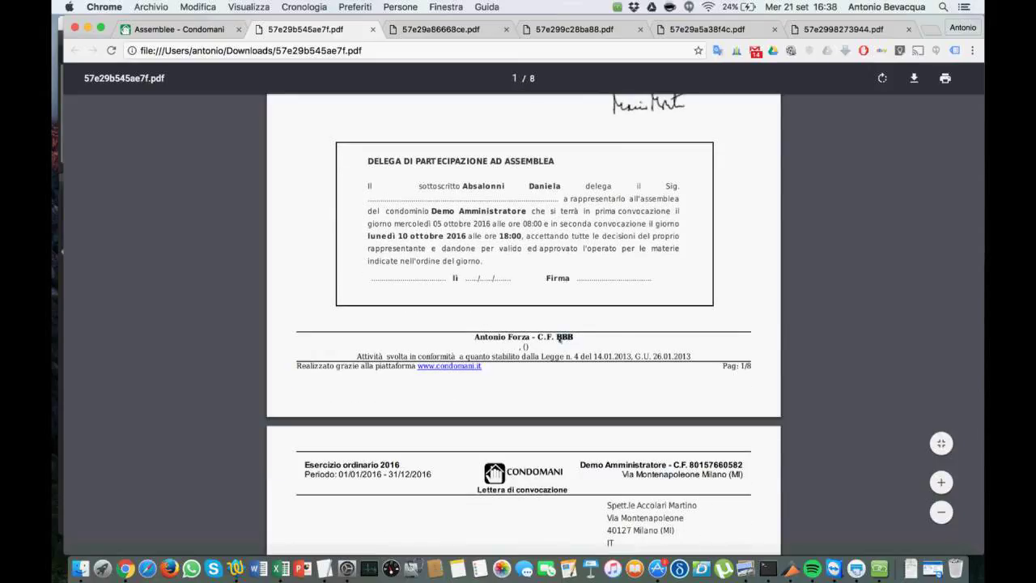
pyautogui.moveTo(382, 356); pyautogui.dragTo(375, 356)
pyautogui.click(454, 36)
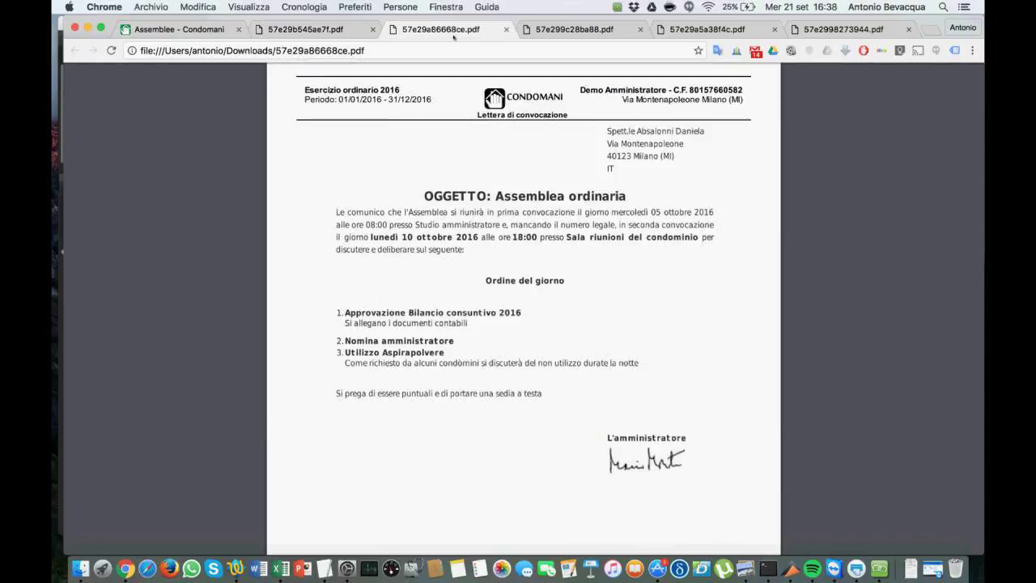
pyautogui.scroll(-5, 513, 242)
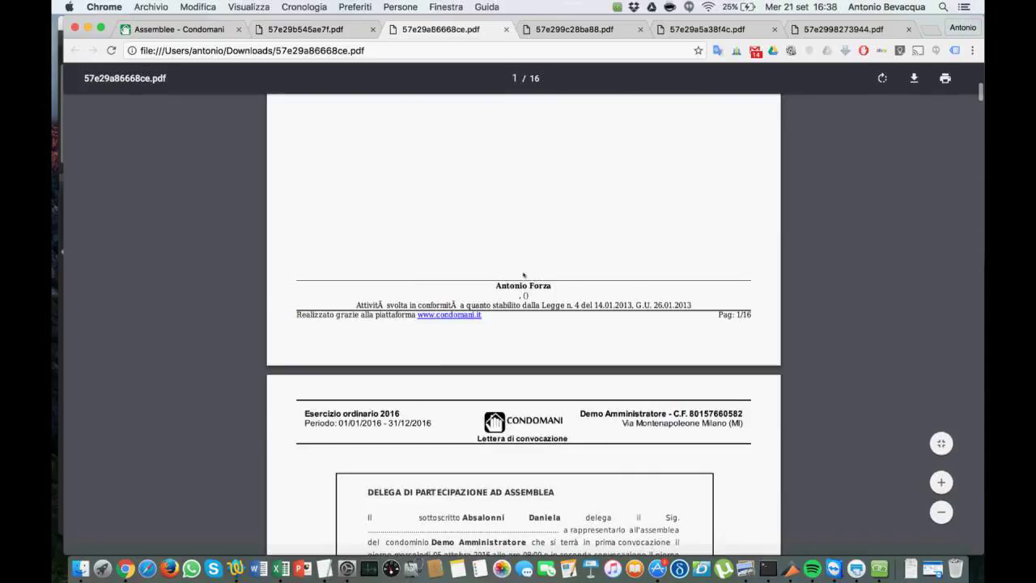
# - Compare the footer wording and administrator's signature in 57e29a86668ce.pdf with those in 57e29b545ae7f.pdf
pyautogui.moveTo(370, 305); pyautogui.dragTo(408, 305)
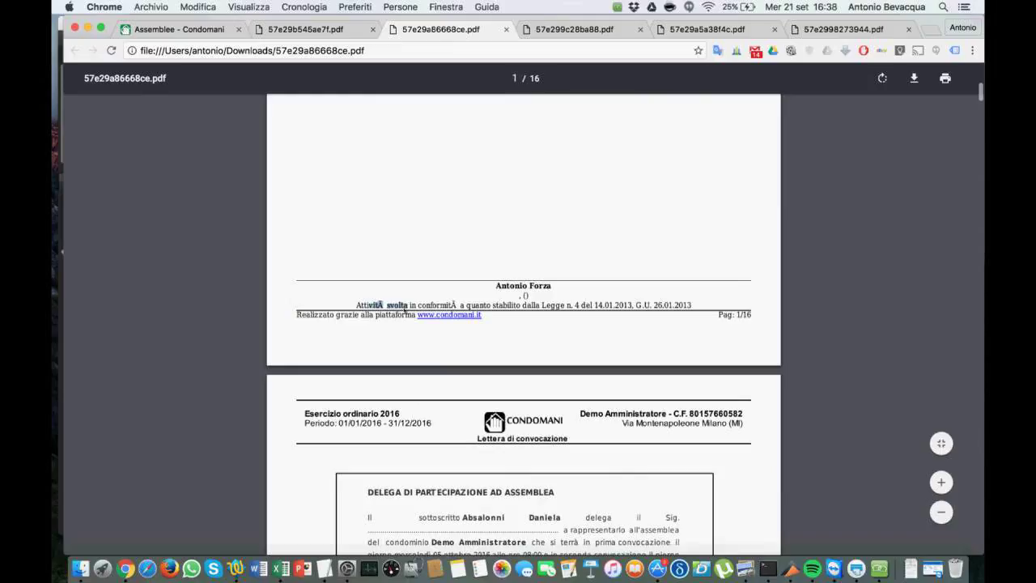
pyautogui.click(284, 36)
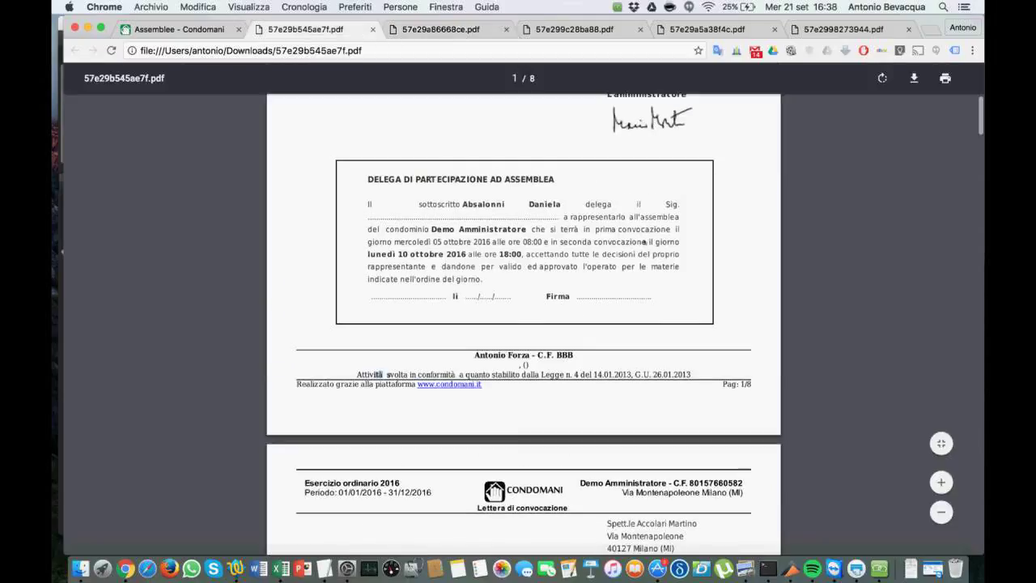
pyautogui.click(408, 32)
pyautogui.scroll(3, 526, 208)
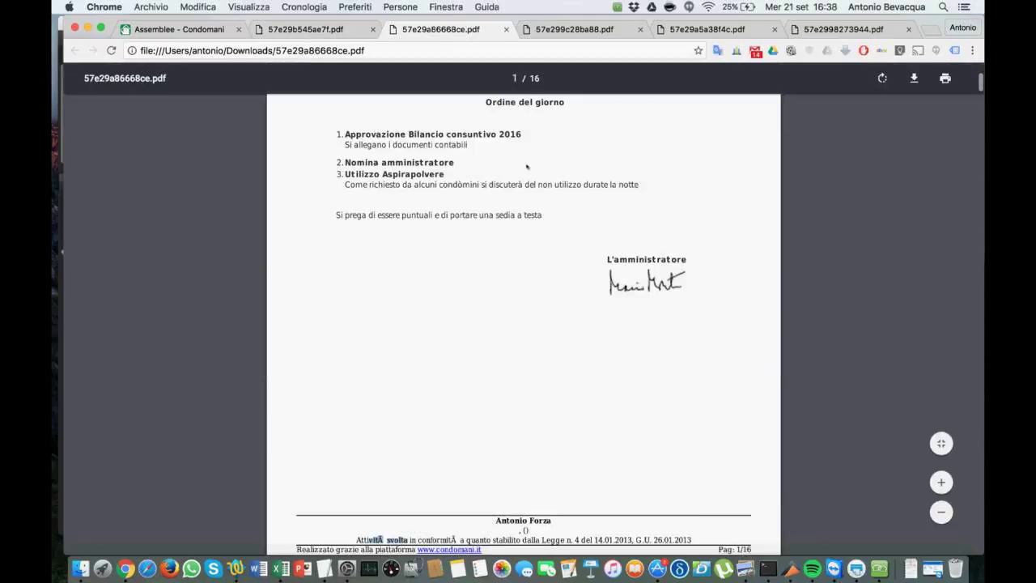
pyautogui.click(283, 32)
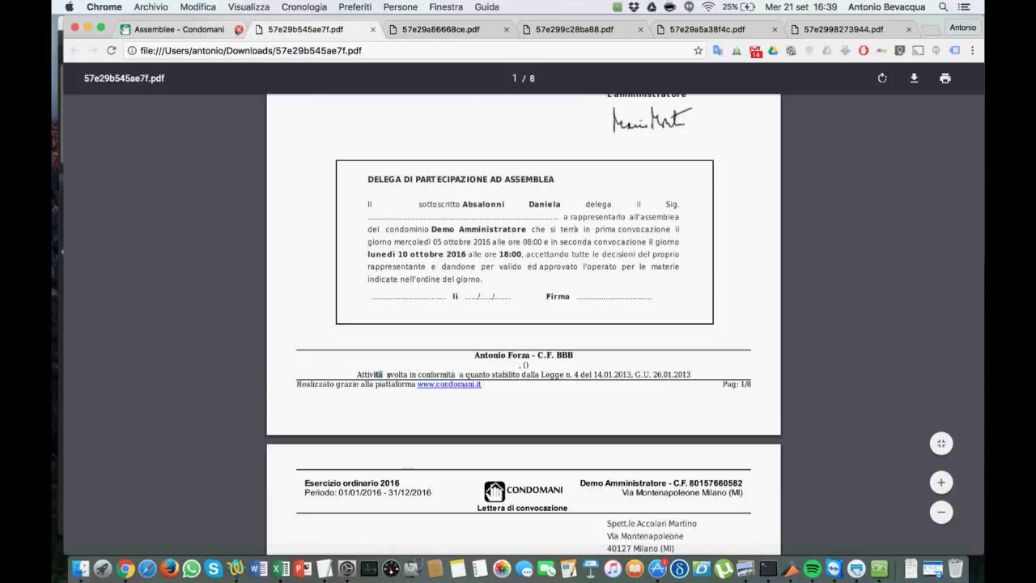
# - Begin a postal mailing of the convocation with Delega nella stessa pagina and Convocazione nominativa, accepting the preset dispatch, billing and sender data
pyautogui.click(185, 30)
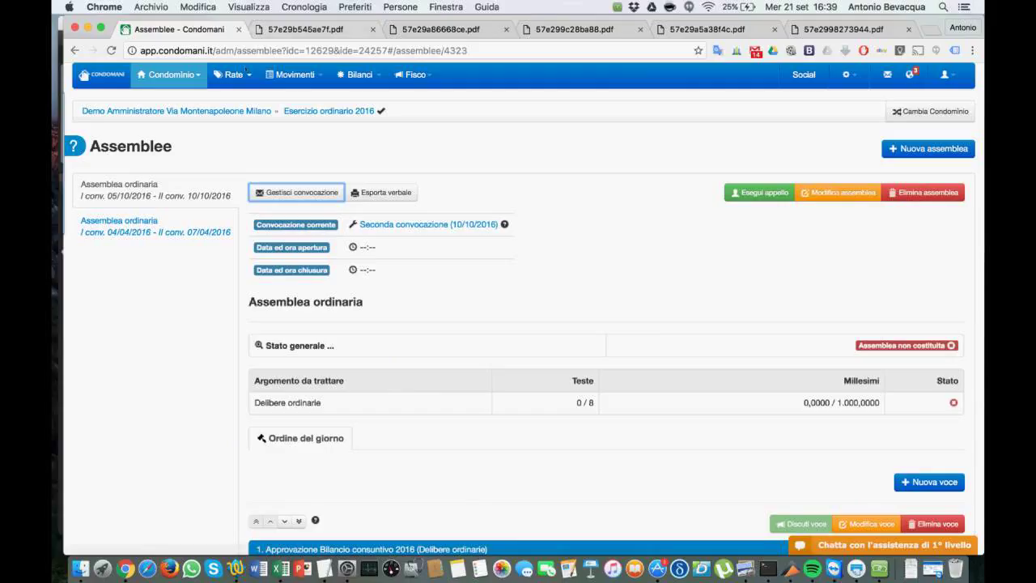
pyautogui.click(305, 192)
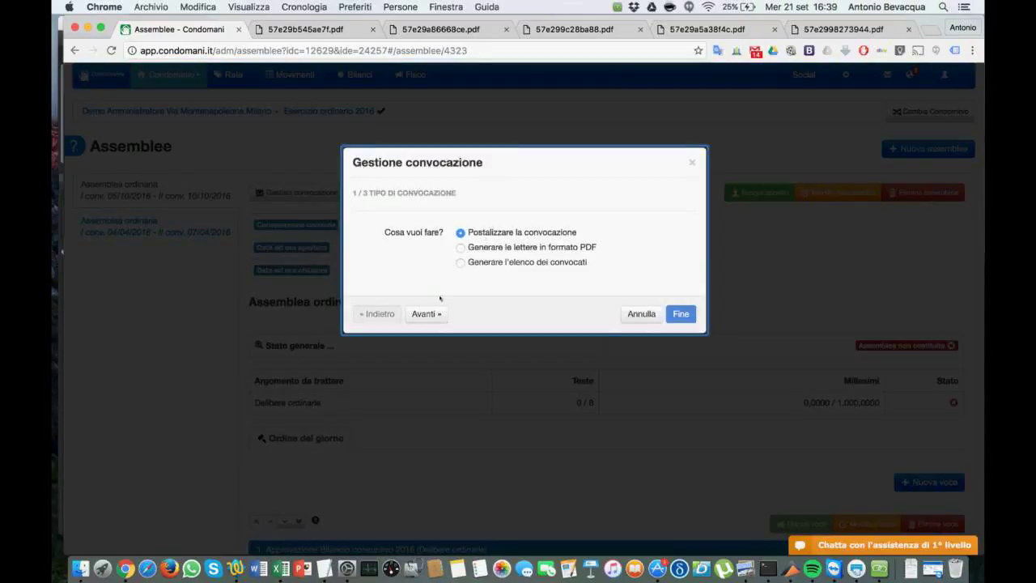
pyautogui.click(429, 313)
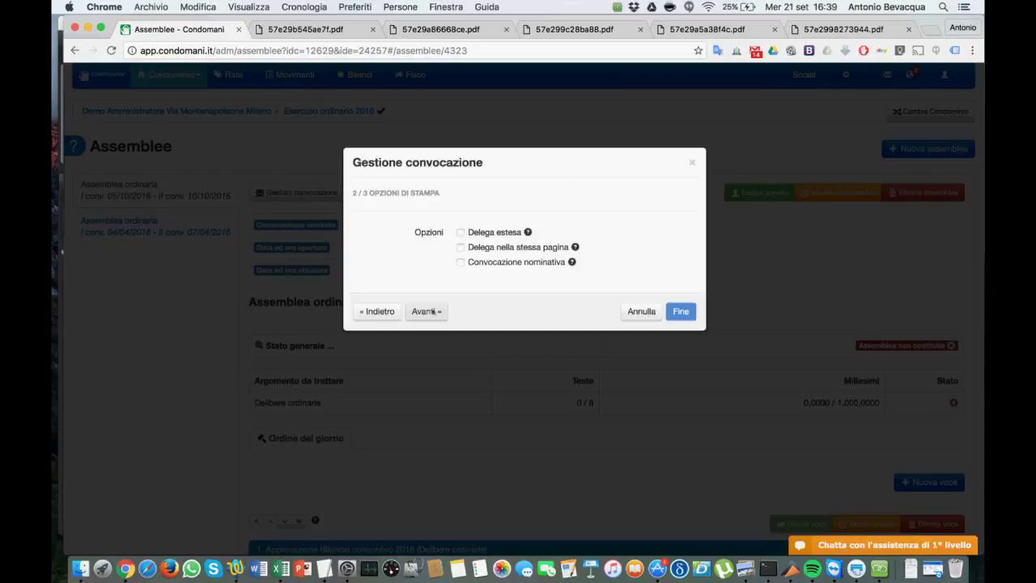
pyautogui.click(460, 248)
pyautogui.click(461, 262)
pyautogui.click(427, 312)
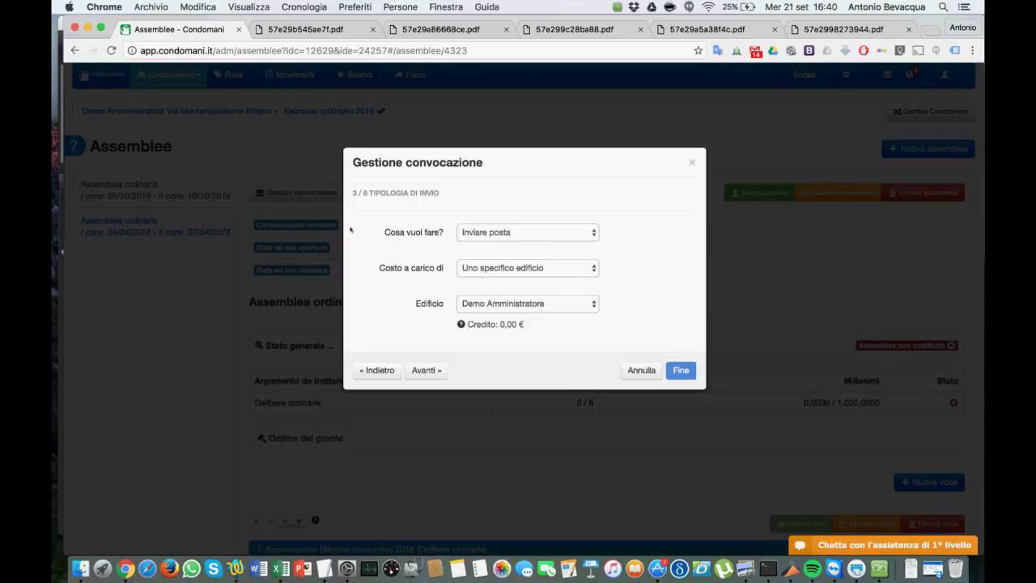
pyautogui.click(446, 370)
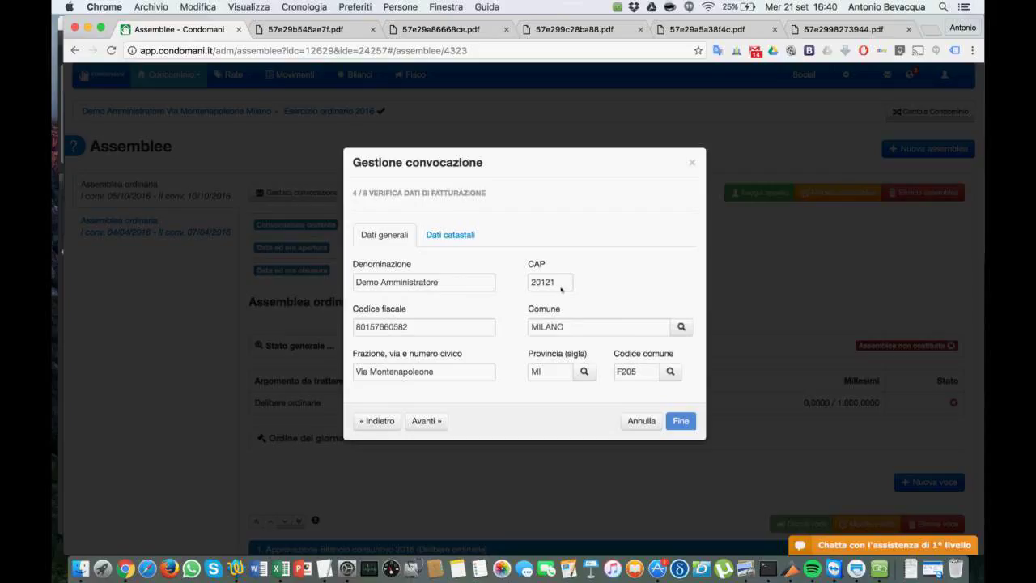
pyautogui.click(429, 420)
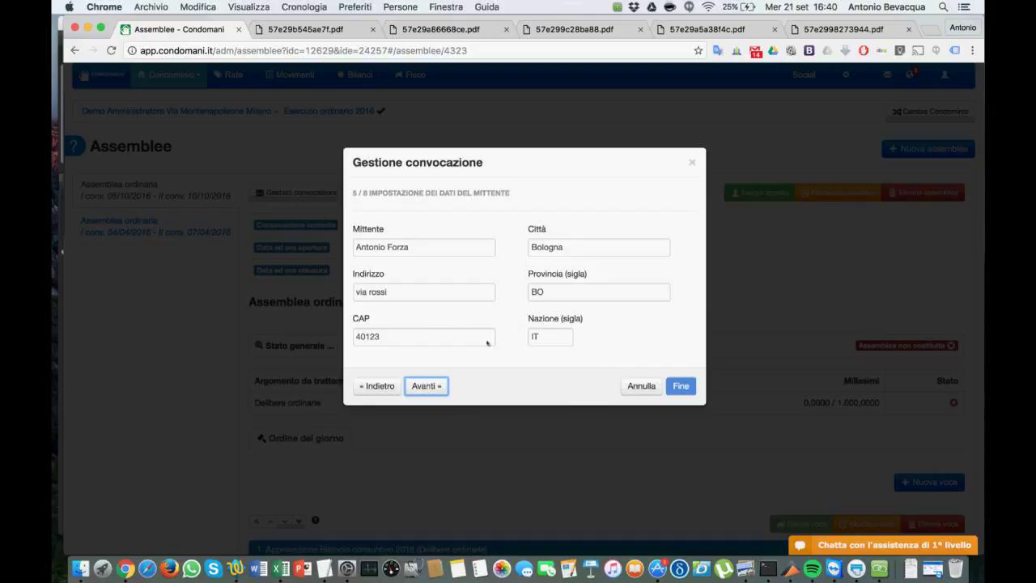
pyautogui.click(435, 387)
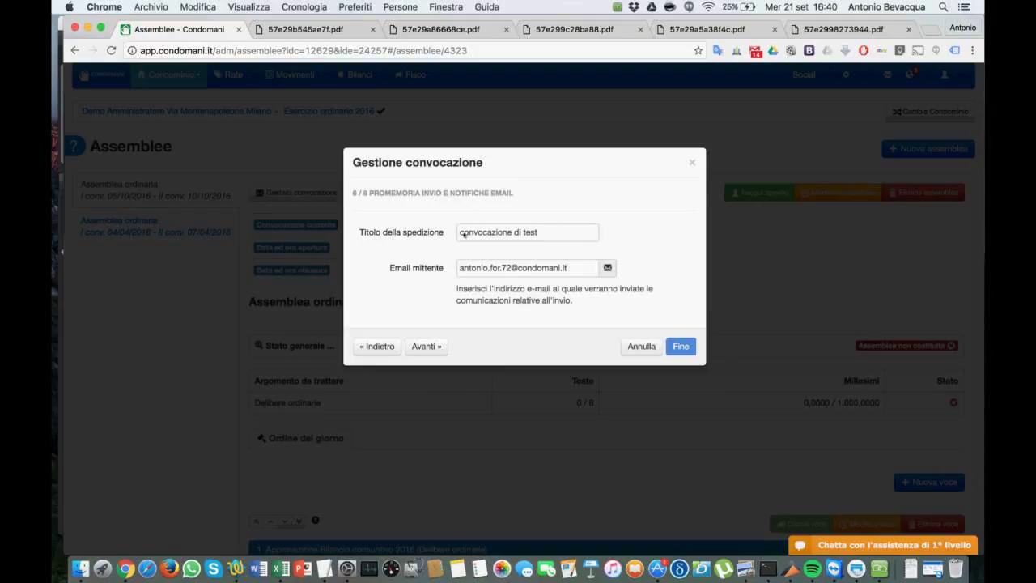
# - Set the mailing's title to "Convocazione nuovo test" and continue to the postal parameters
pyautogui.moveTo(459, 234); pyautogui.dragTo(569, 243)
pyautogui.press('BackSpace')
pyautogui.write('Convoc')
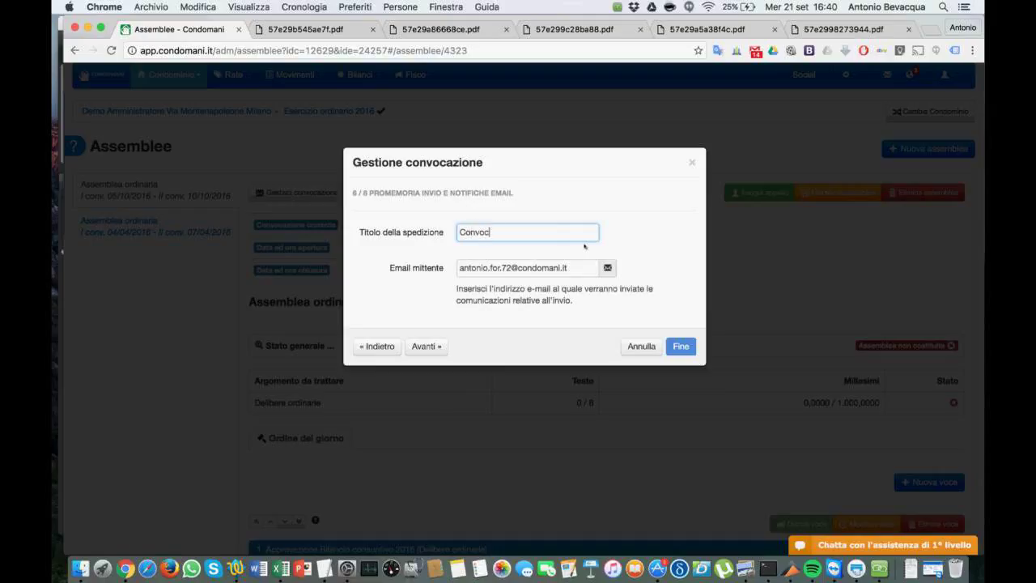
pyautogui.write('azione nuovo test')
pyautogui.click(435, 347)
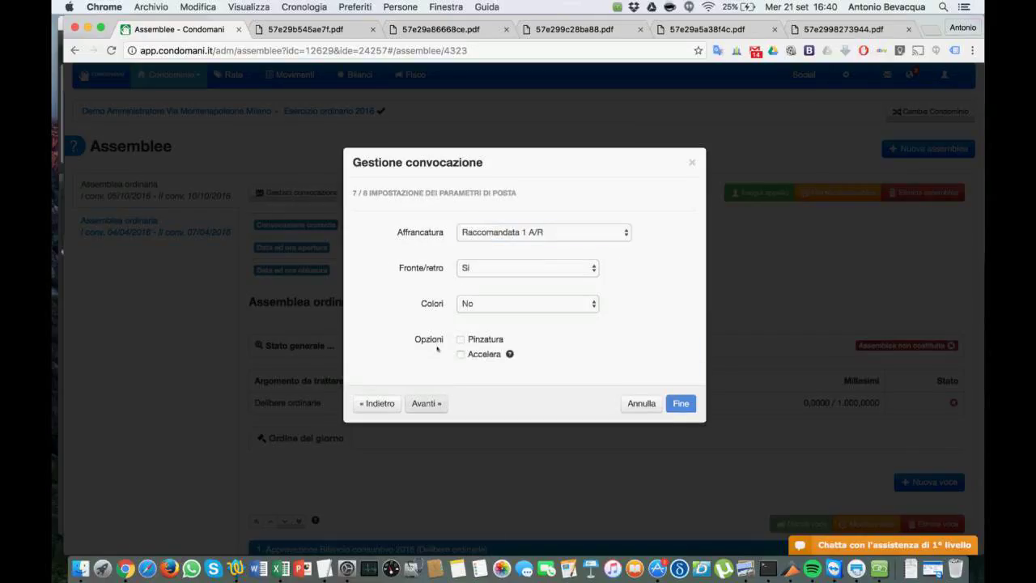
# - Keep Raccomandata 1 A/R as the postage, enable Pinzatura, and close the convocation wizard without sending
pyautogui.click(540, 233)
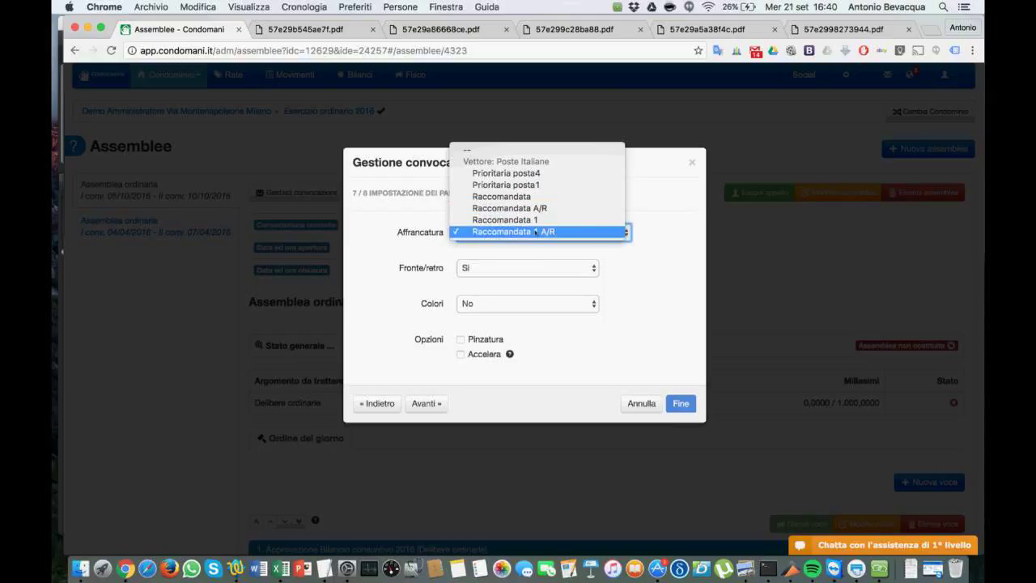
pyautogui.click(535, 233)
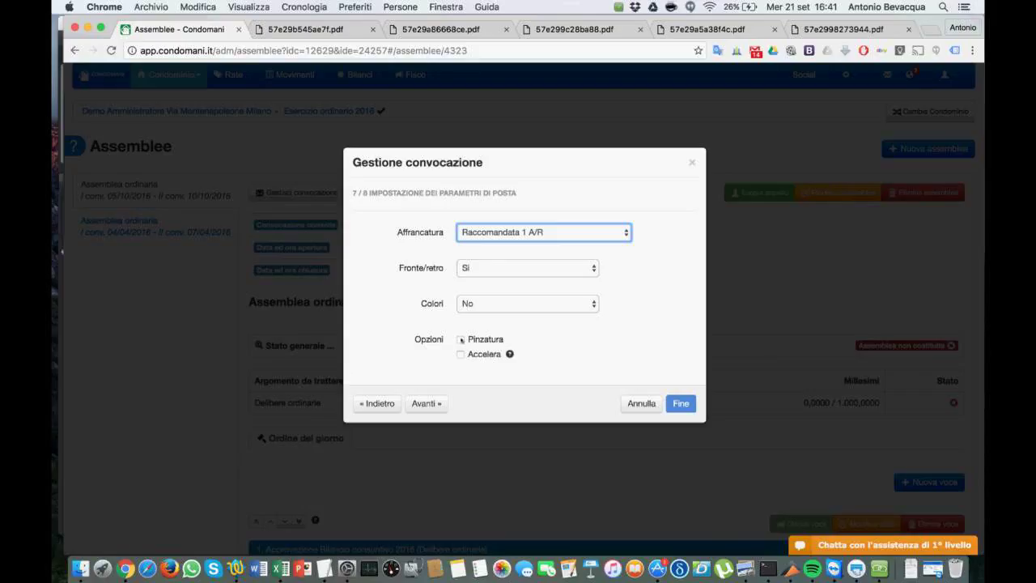
pyautogui.click(462, 340)
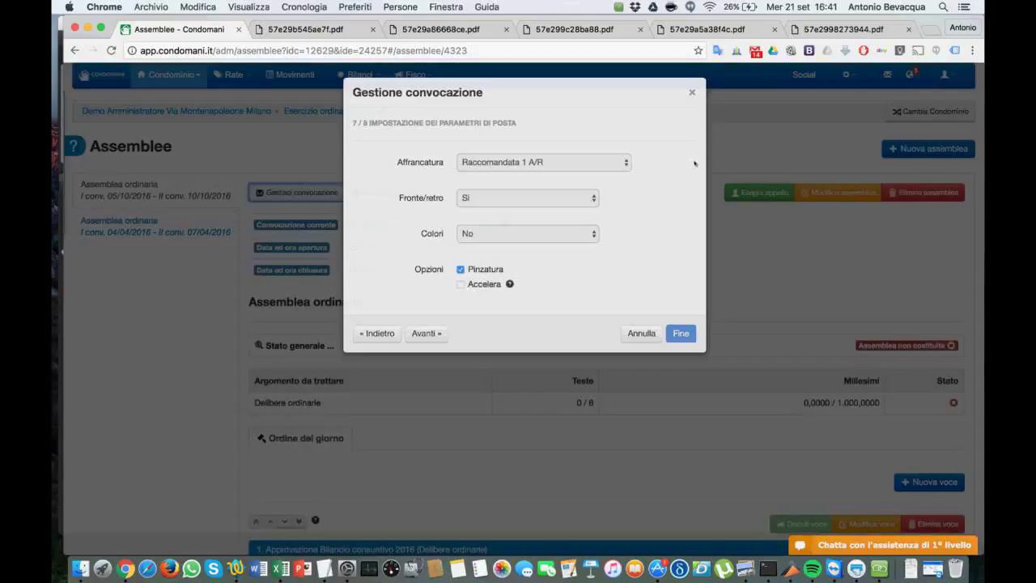
pyautogui.click(692, 163)
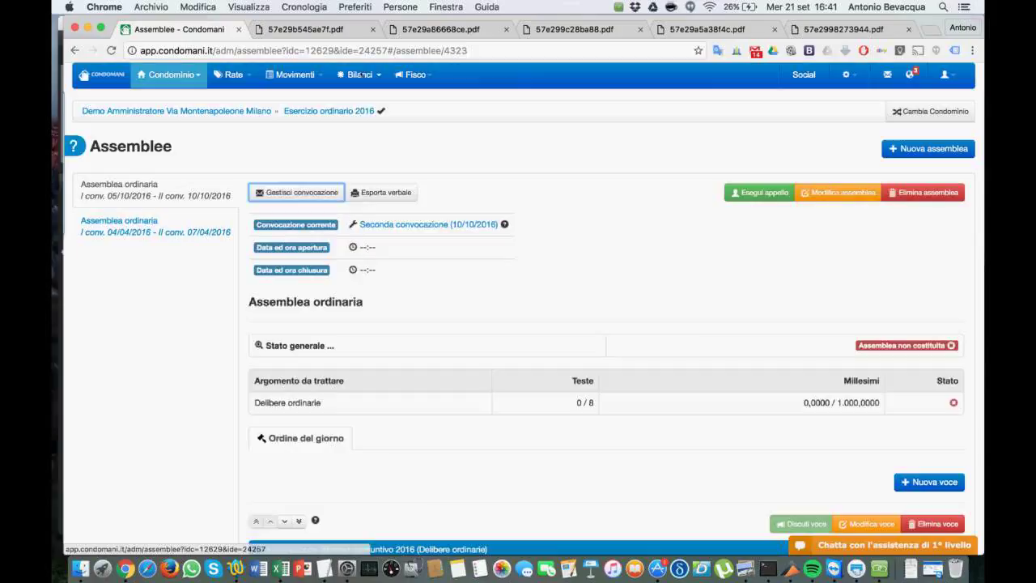
# - Export the Tabella riparto consuntivo as a landscape PDF grouped by Anagrafica, with 7 pt font and 16 columns per page, and open it
pyautogui.click(360, 74)
pyautogui.click(399, 188)
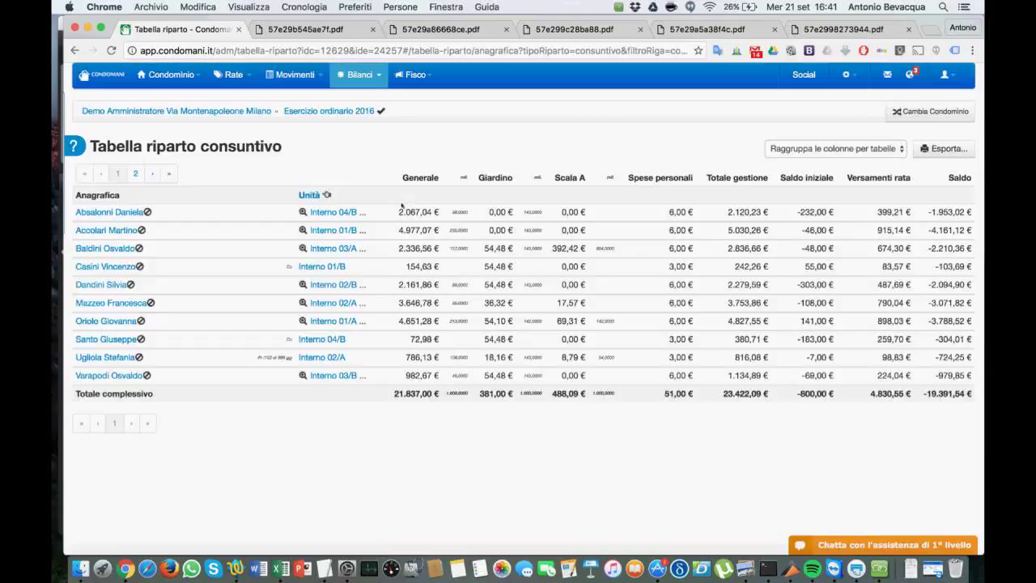
pyautogui.click(966, 150)
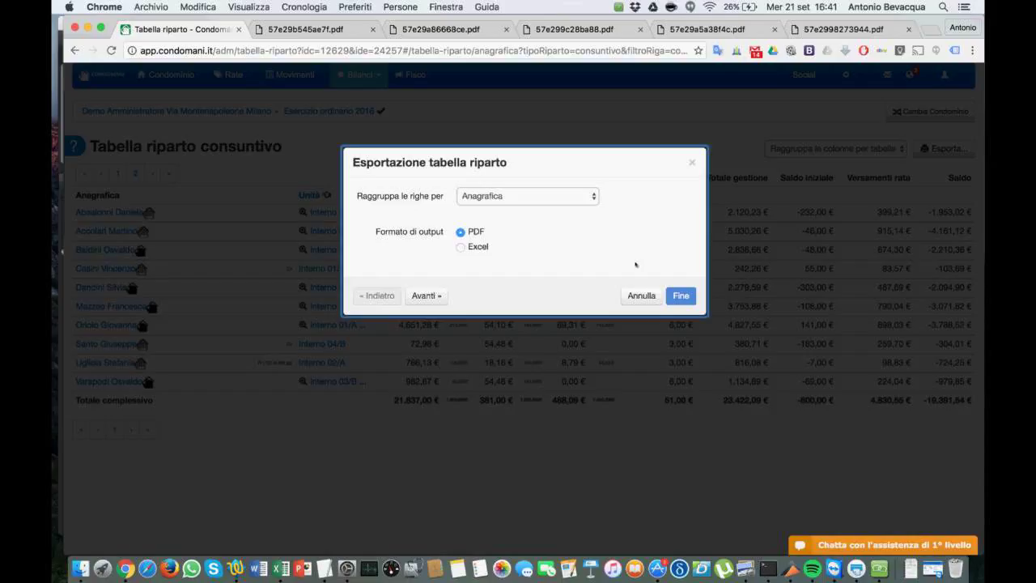
pyautogui.click(425, 296)
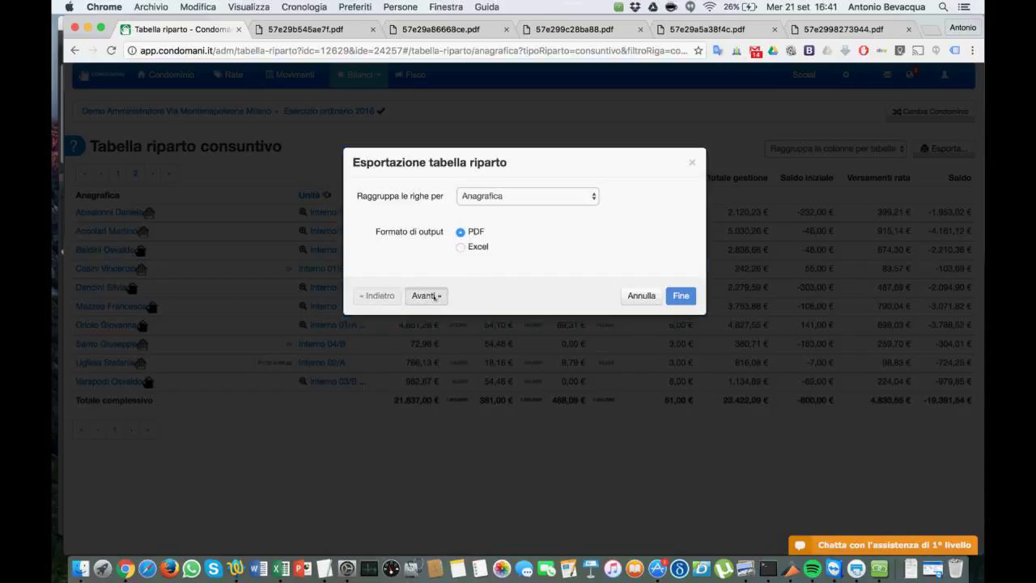
pyautogui.click(426, 252)
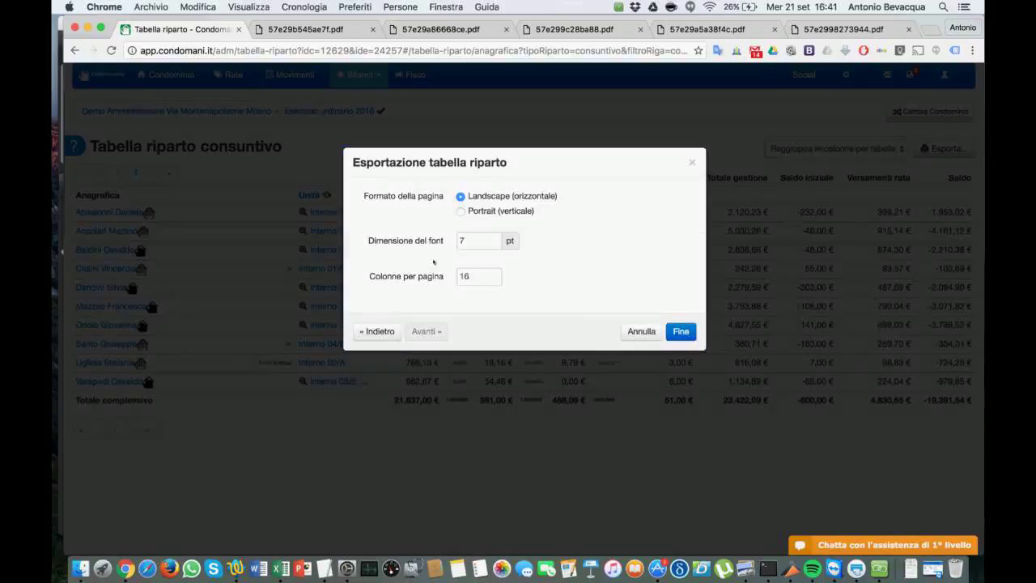
pyautogui.click(680, 332)
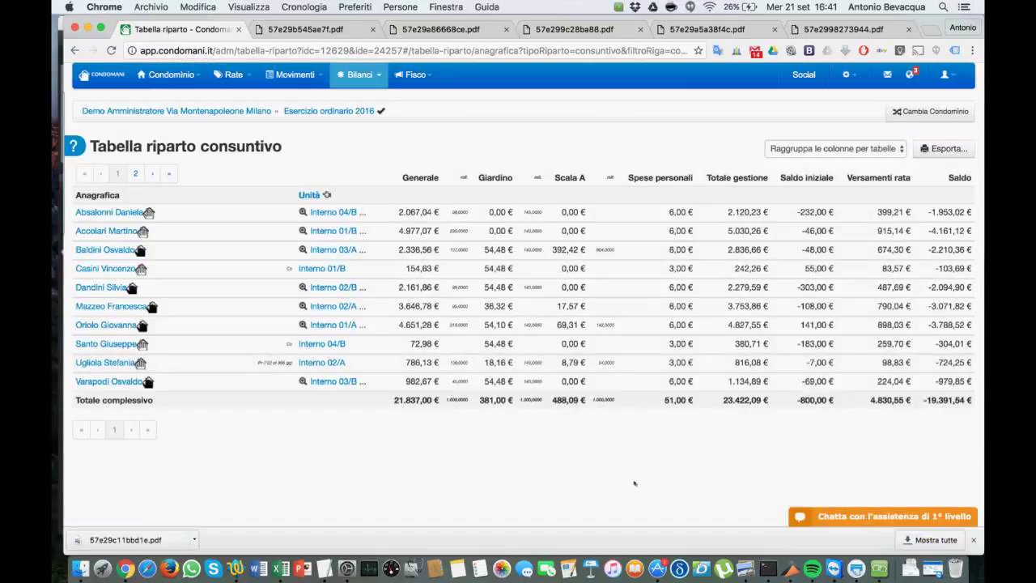
pyautogui.click(122, 540)
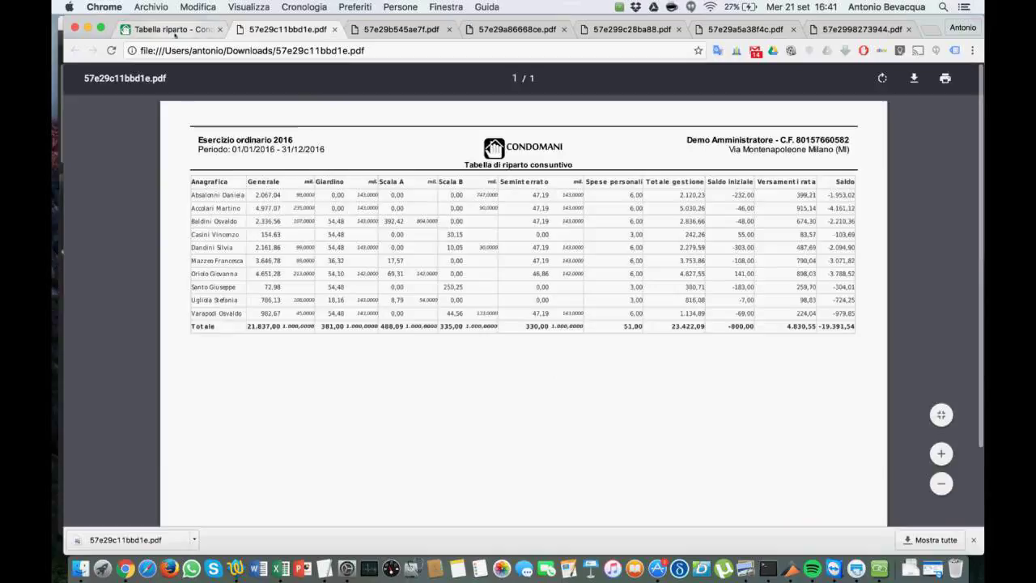
# - Return from the exported PDF to Condomani and open the condominium's Assemblee page
pyautogui.click(175, 32)
pyautogui.click(168, 74)
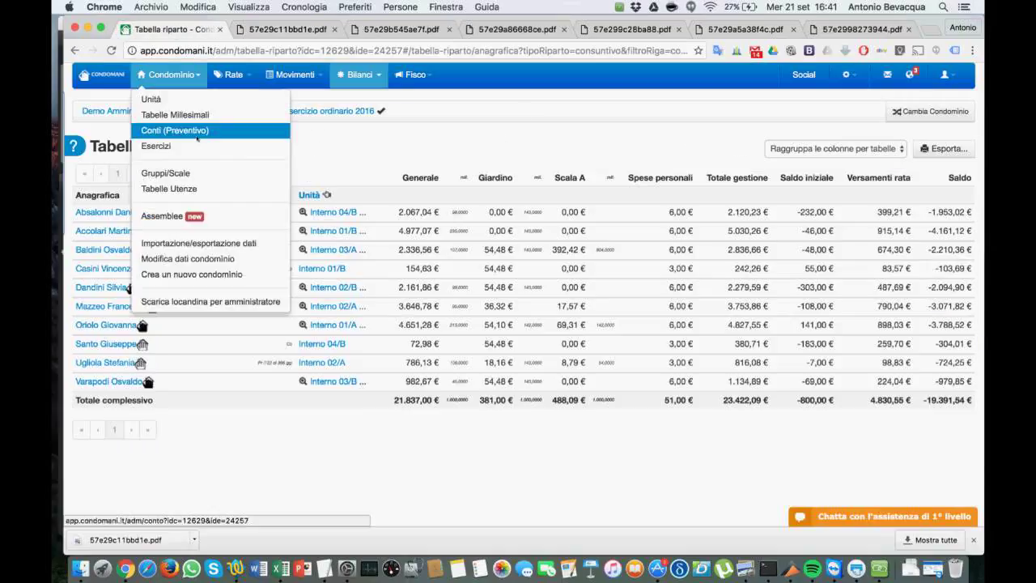
pyautogui.click(196, 138)
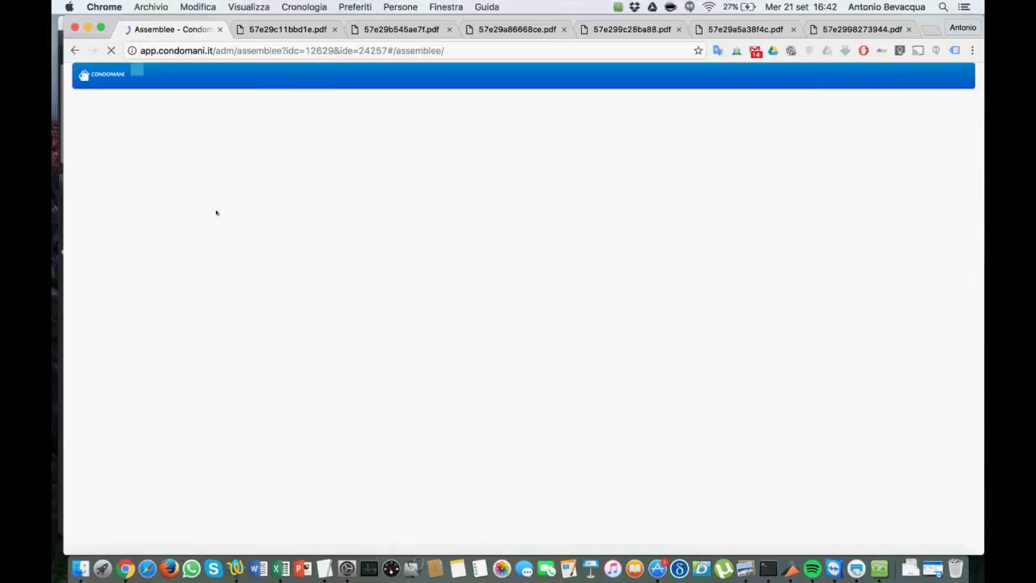
# - Close all the open PDF documents, leaving only the Assemblee page open
pyautogui.click(381, 31)
pyautogui.click(449, 29)
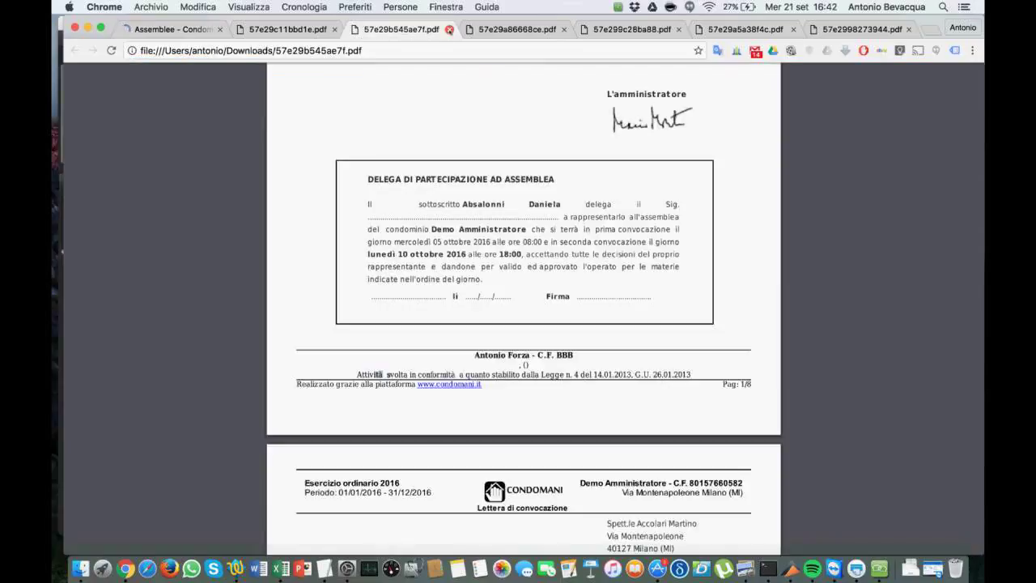
pyautogui.click(449, 29)
pyautogui.click(449, 29)
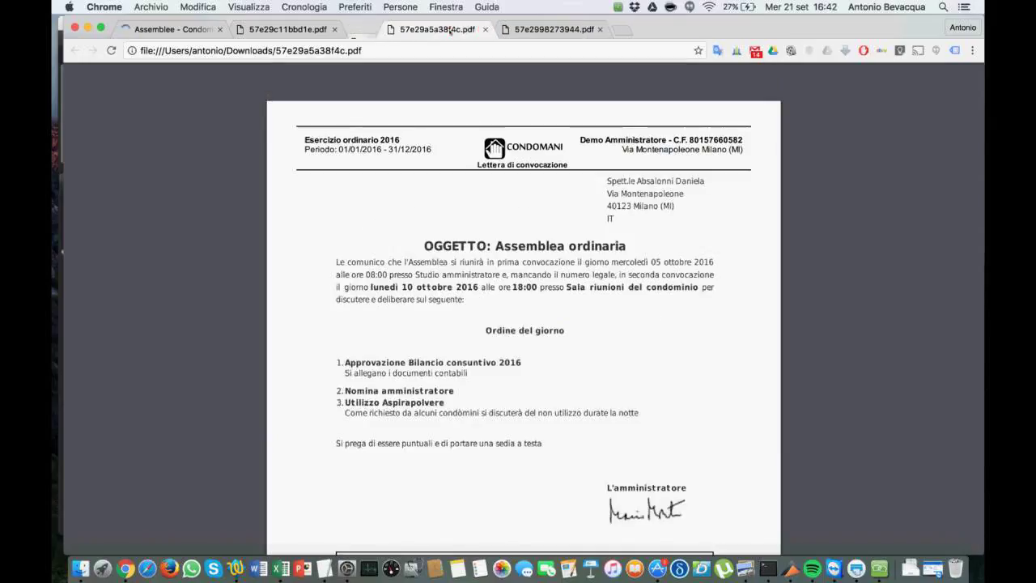
pyautogui.click(450, 29)
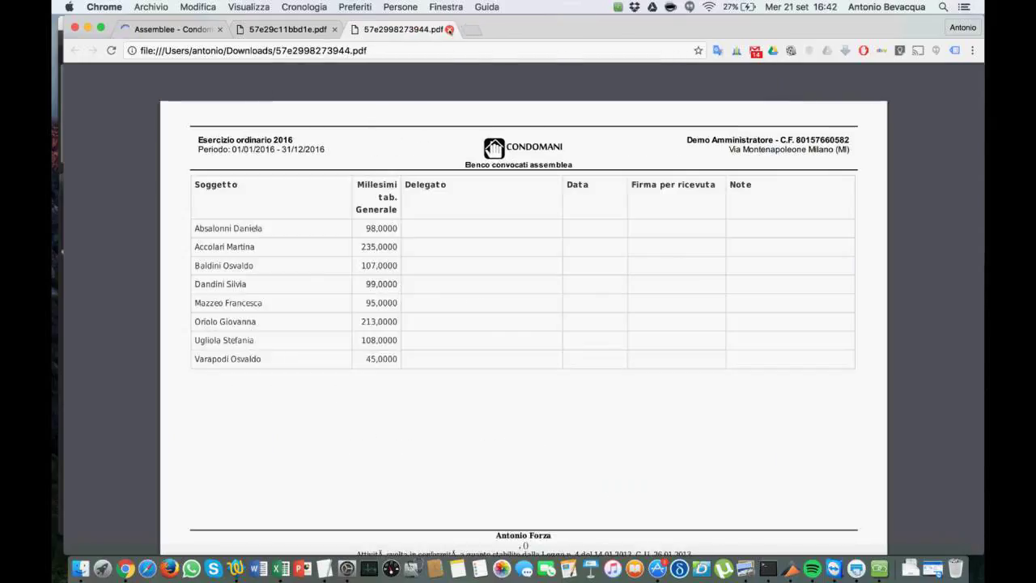
pyautogui.click(449, 30)
pyautogui.click(399, 30)
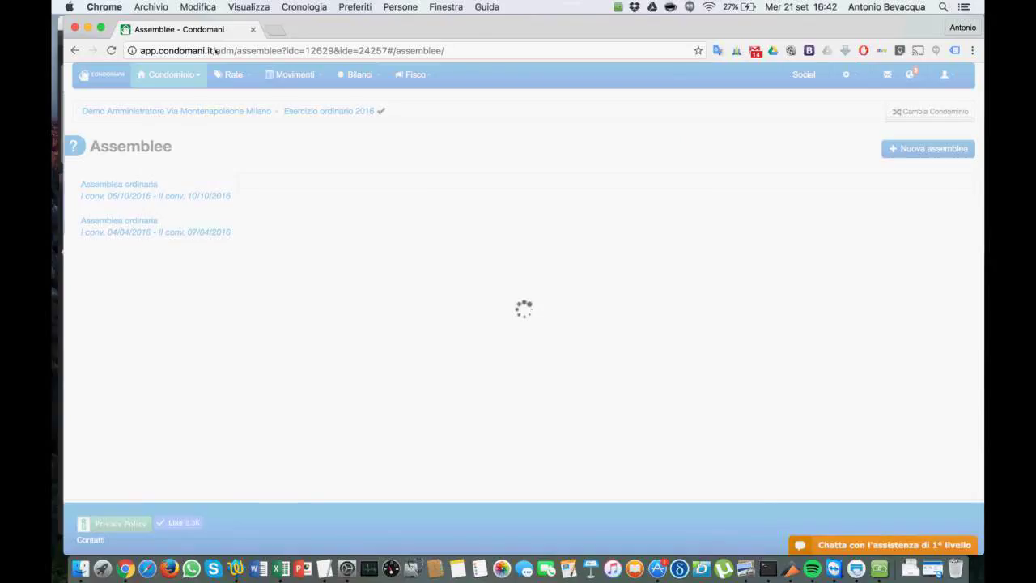
# - Start mailing the convocation of the 05/10/2016 assembly, enabling Delega nella stessa pagina and Convocazione nominativa
pyautogui.click(300, 197)
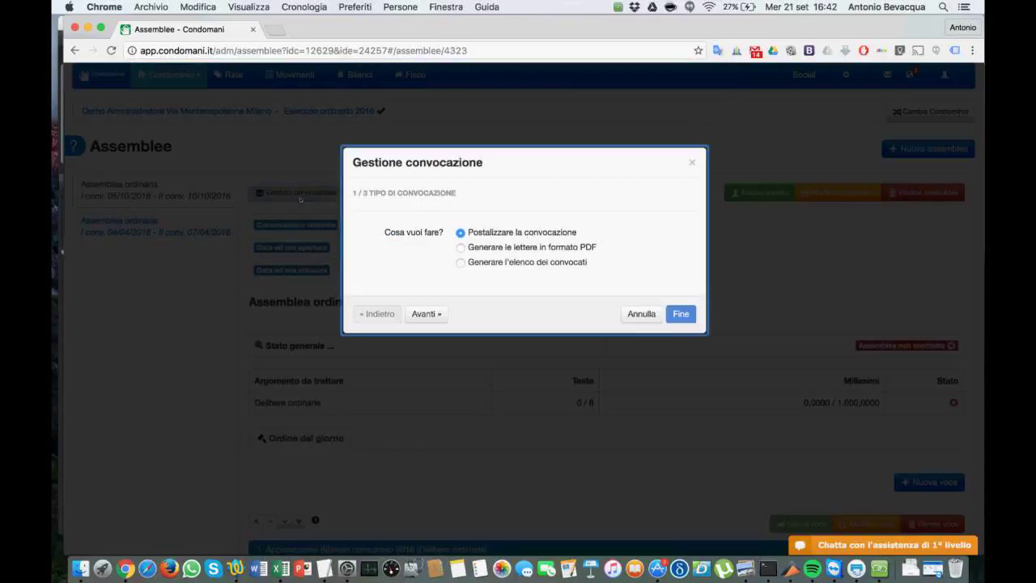
pyautogui.click(429, 315)
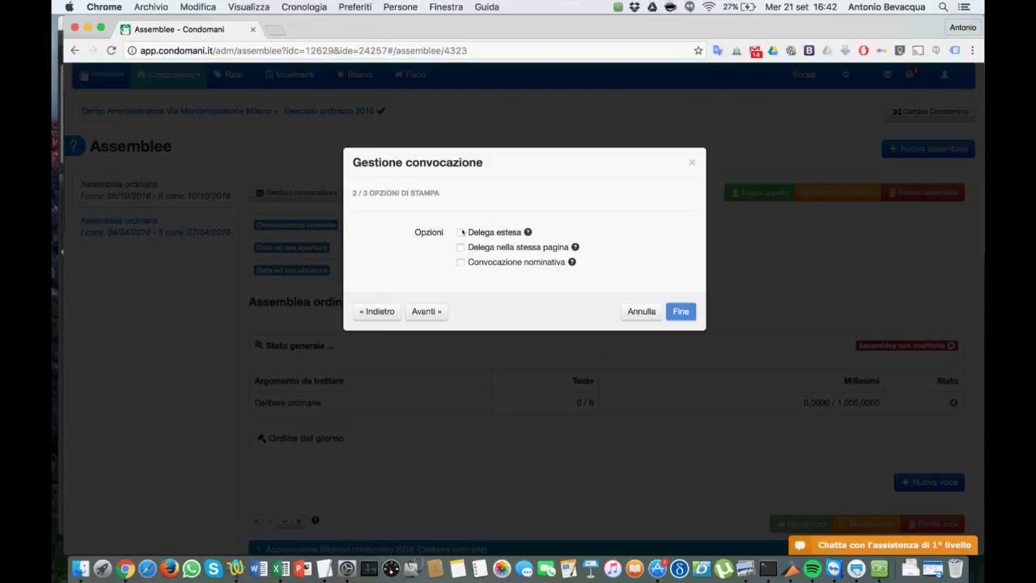
pyautogui.click(460, 247)
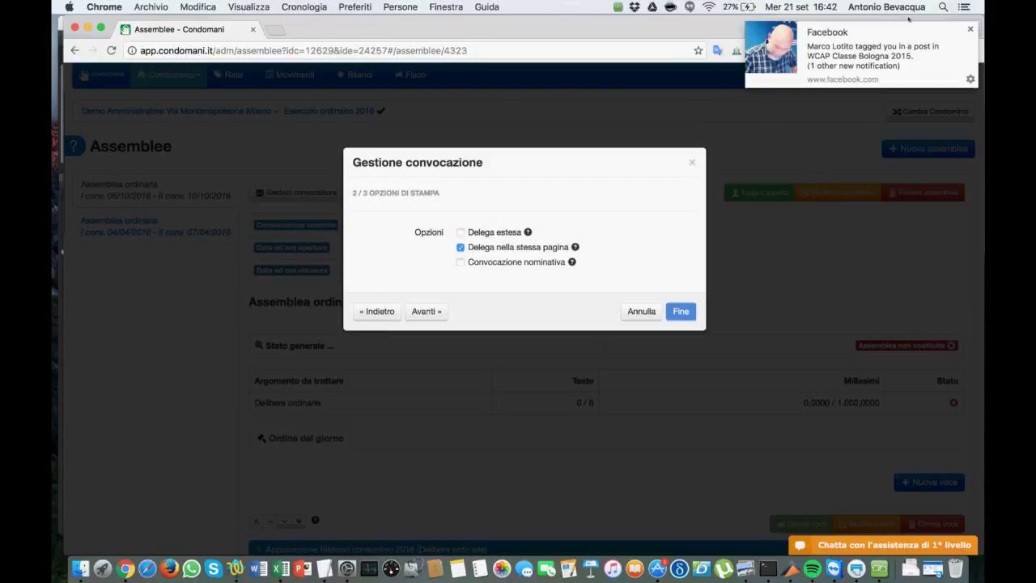
pyautogui.click(460, 262)
pyautogui.click(419, 312)
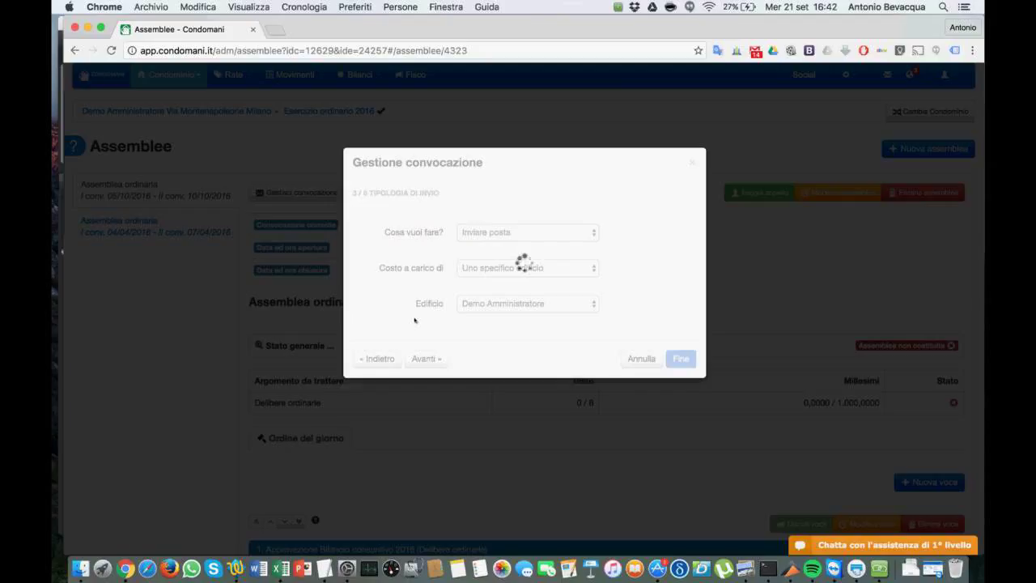
# - Accept the preset delivery, billing and sender data, enable Pinzatura, and proceed to the selection of documents and recipients
pyautogui.click(425, 370)
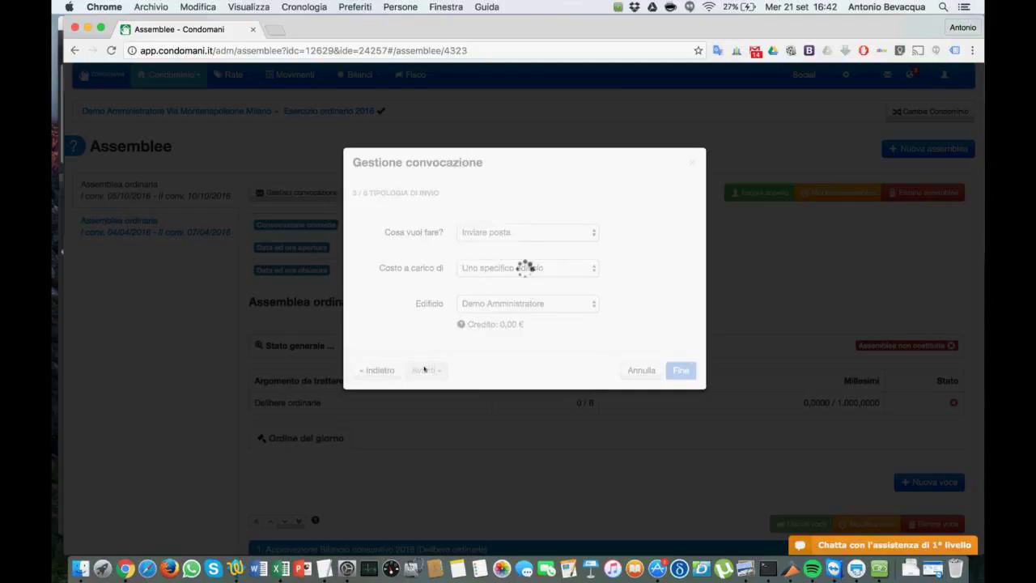
pyautogui.click(425, 423)
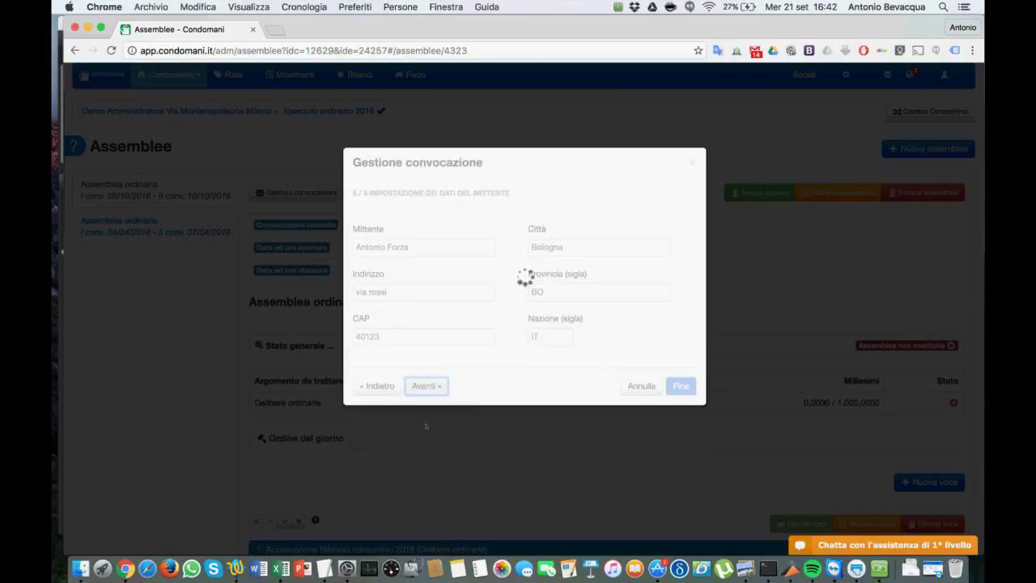
pyautogui.click(430, 391)
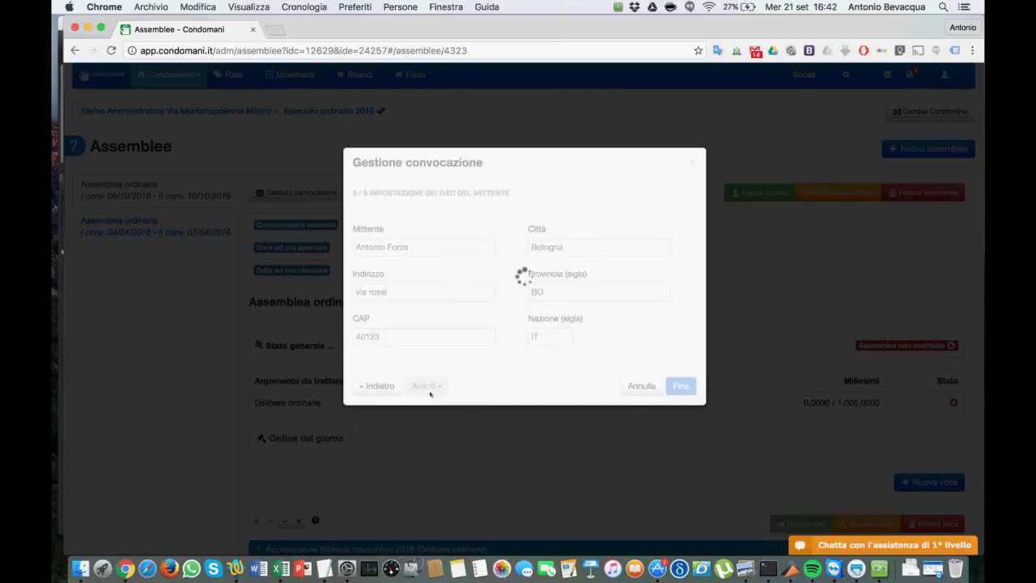
pyautogui.click(429, 349)
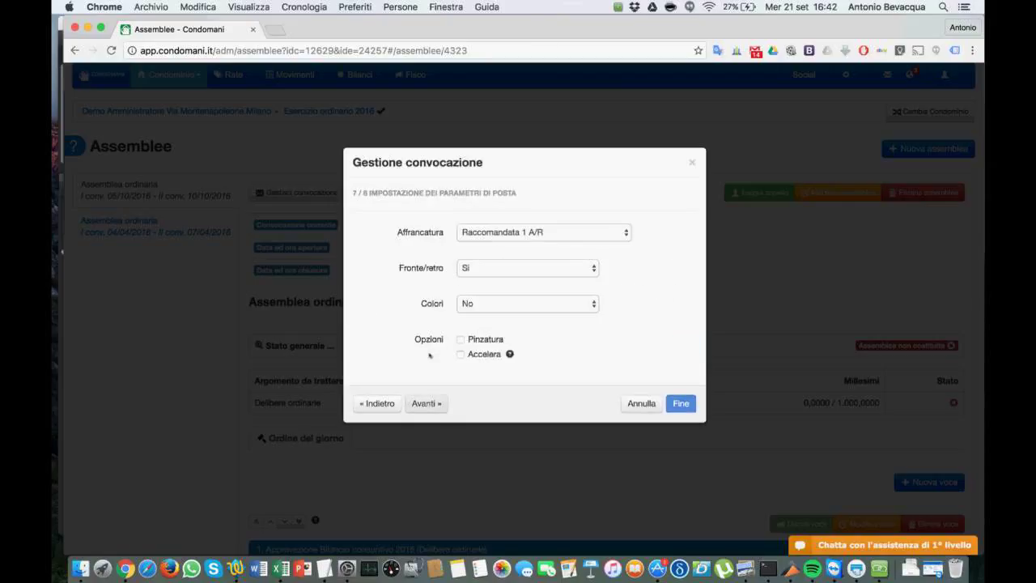
pyautogui.click(461, 339)
pyautogui.click(426, 403)
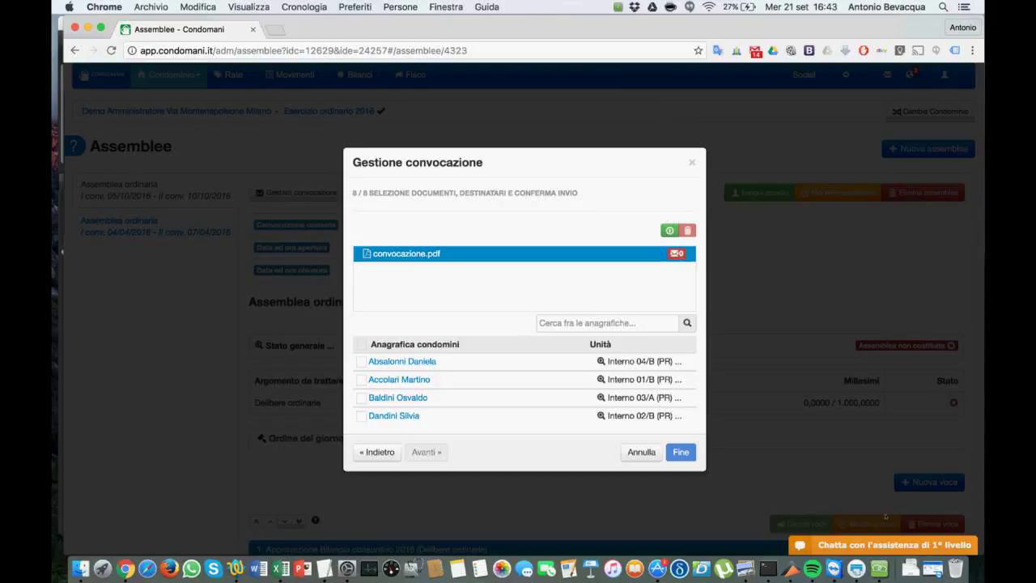
# - Try to add the exported 57e29c11bbd1e.pdf to the convocation directly from the downloads, and return to the Assemblee page
pyautogui.click(919, 559)
pyautogui.moveTo(963, 158); pyautogui.dragTo(516, 288)
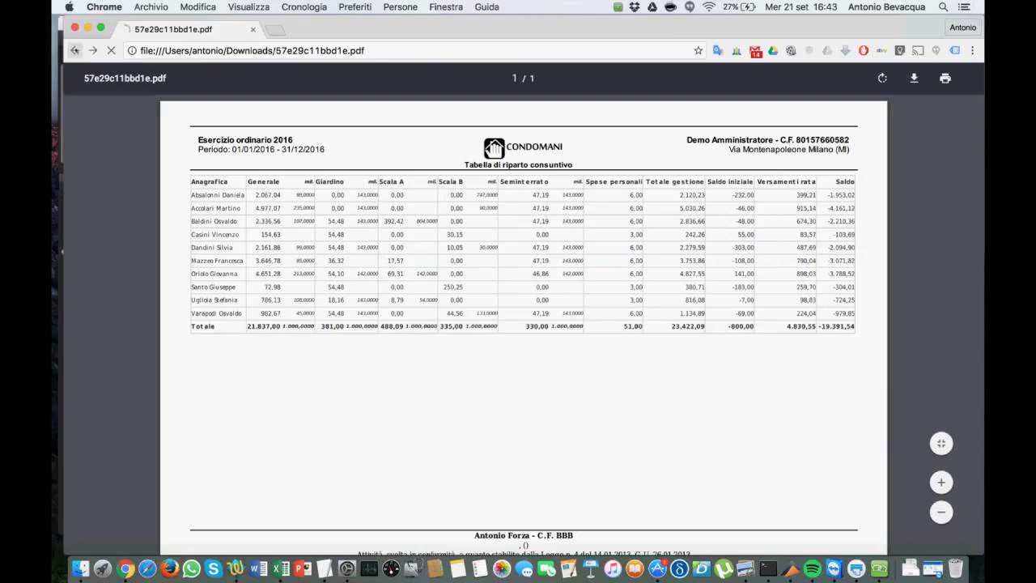
pyautogui.click(74, 50)
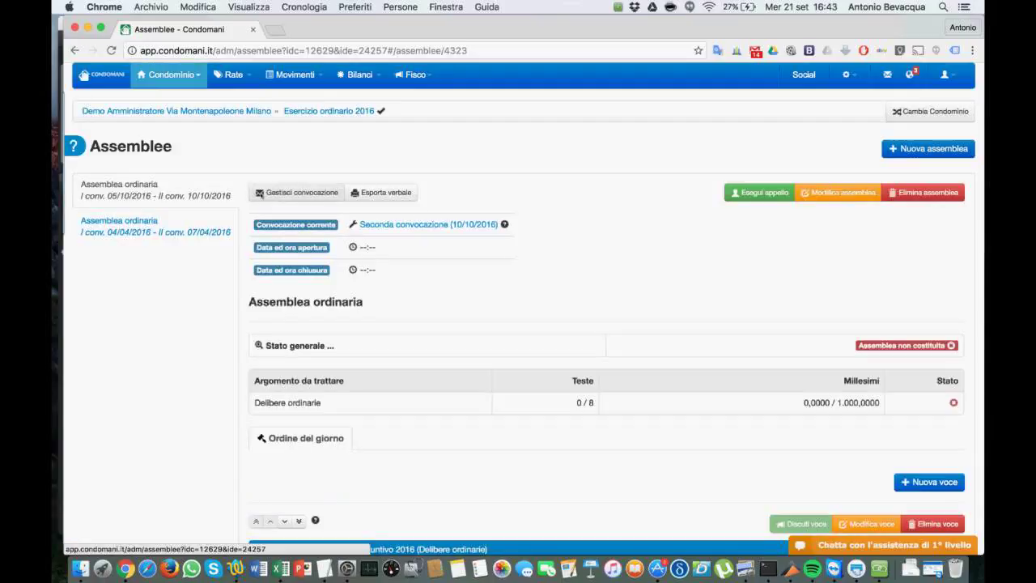
# - Restart the postal convocation with Delega nella stessa pagina and Convocazione nominativa enabled
pyautogui.click(259, 194)
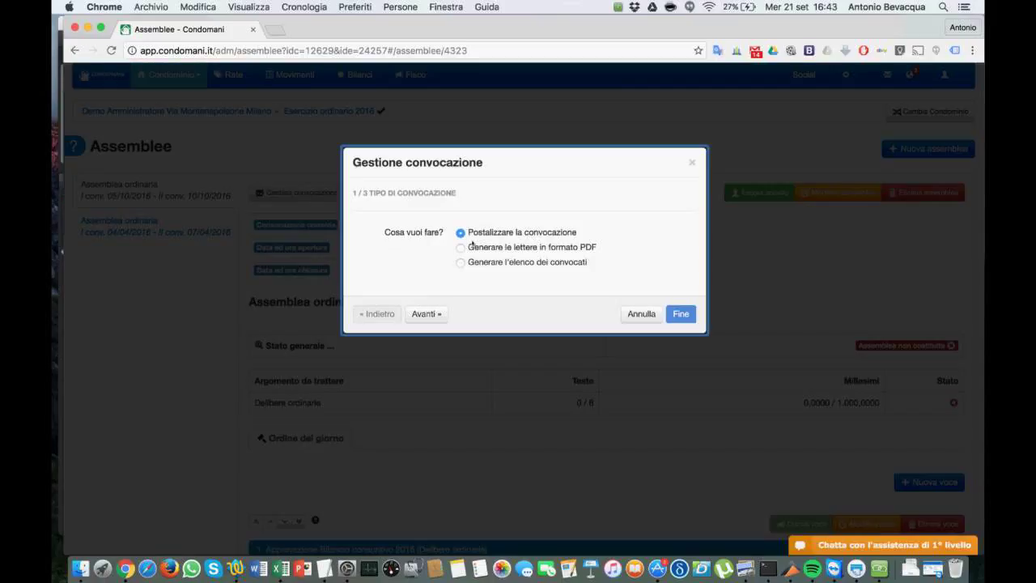
pyautogui.click(428, 314)
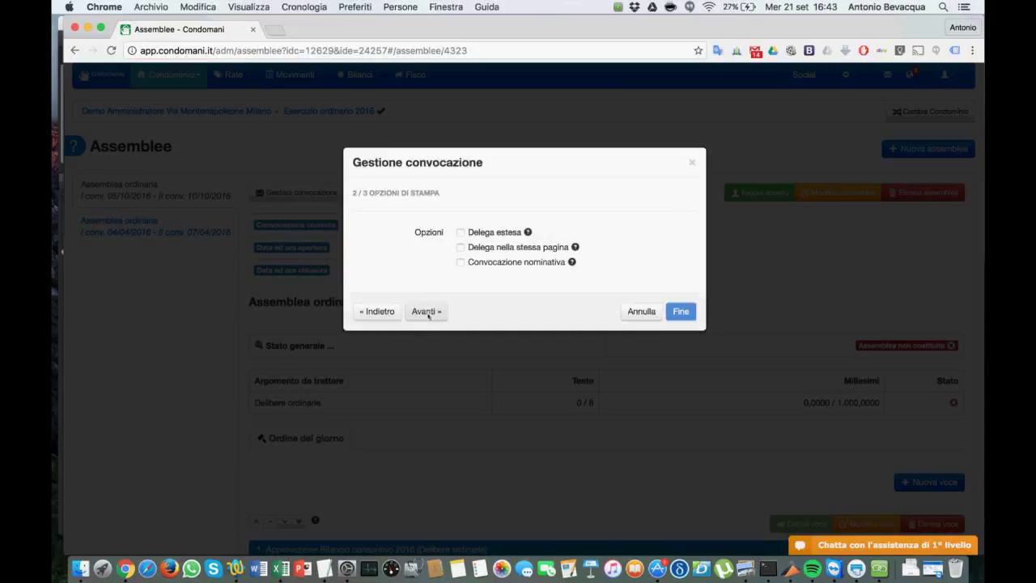
pyautogui.click(461, 246)
pyautogui.click(460, 261)
pyautogui.click(426, 311)
# - Accept the preset delivery, billing, sender and Raccomandata 1 A/R postage settings up to the selection of documents and recipients
pyautogui.click(426, 369)
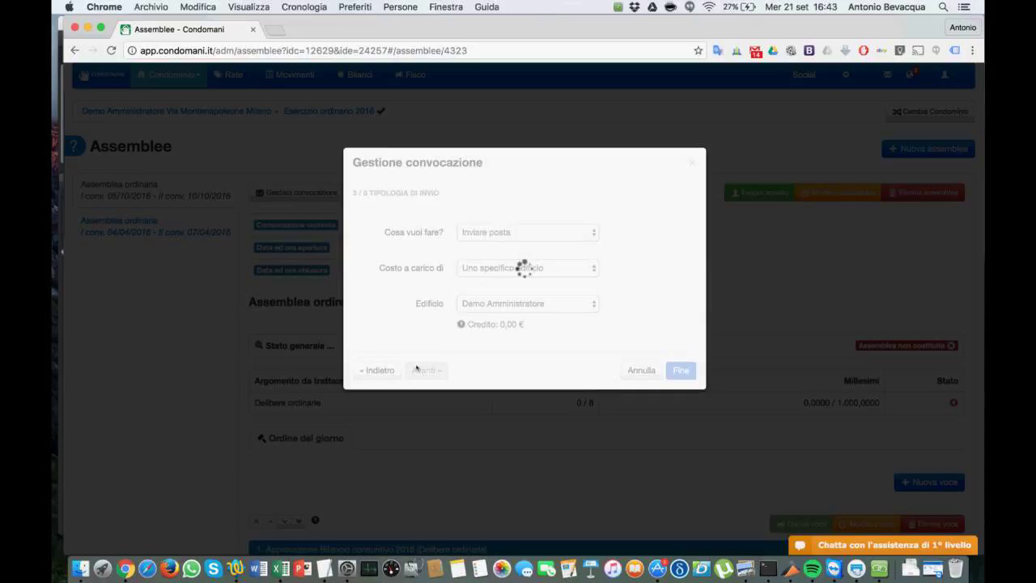
pyautogui.click(427, 420)
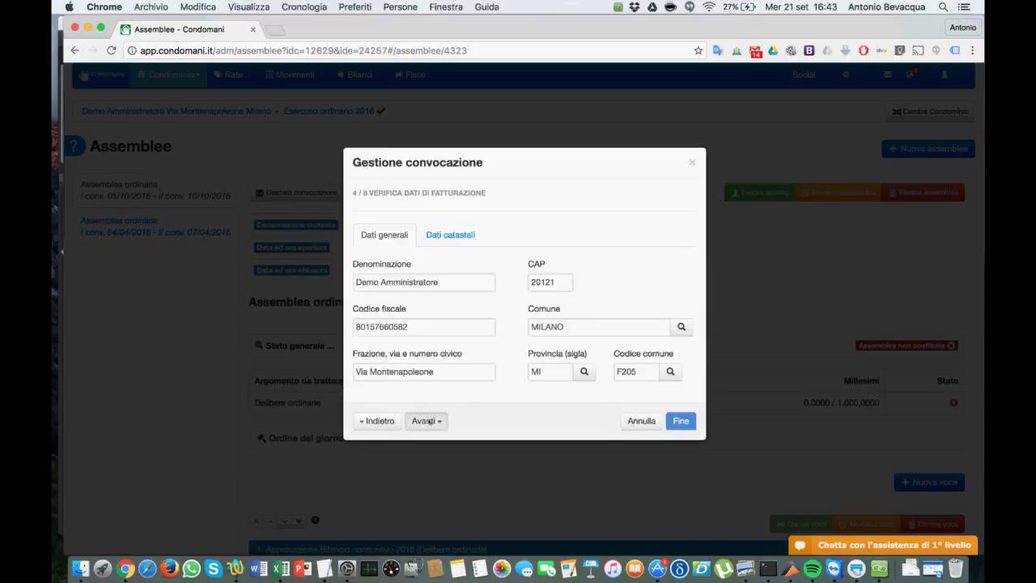
pyautogui.click(427, 386)
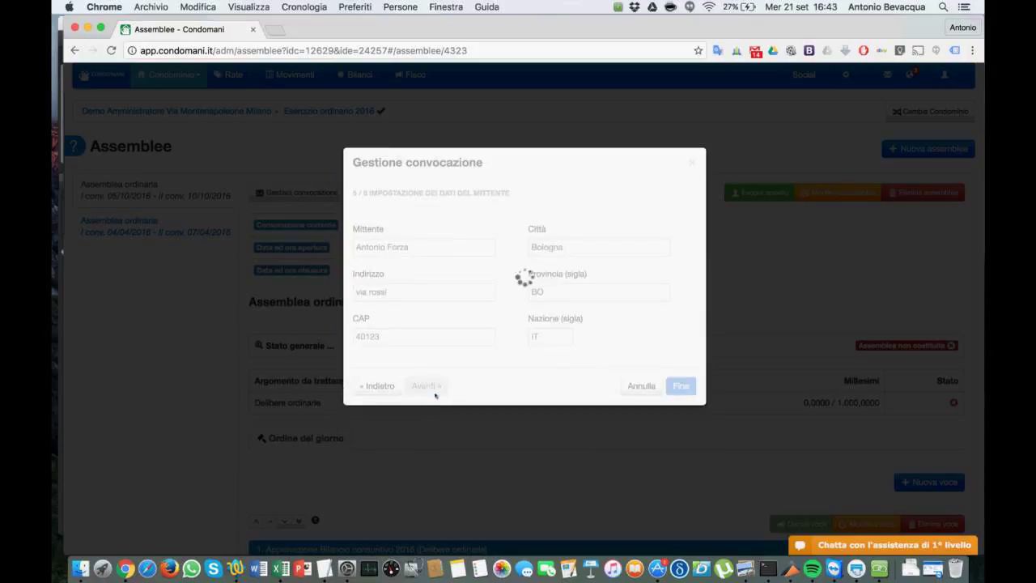
pyautogui.click(434, 345)
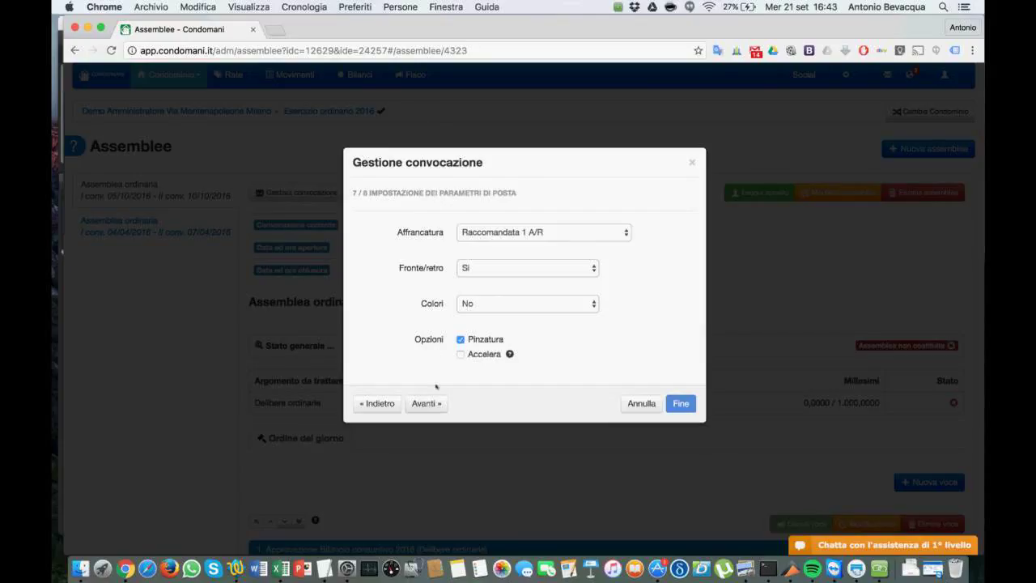
pyautogui.click(436, 403)
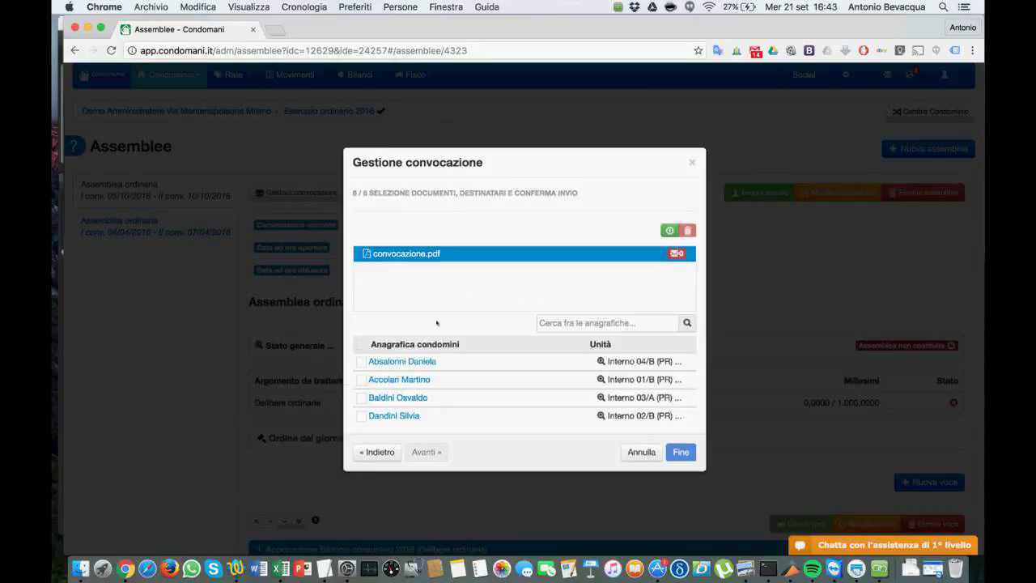
# - Attach 57e29c11bbd1e.pdf from the Download folder to the convocation mailing
pyautogui.click(669, 229)
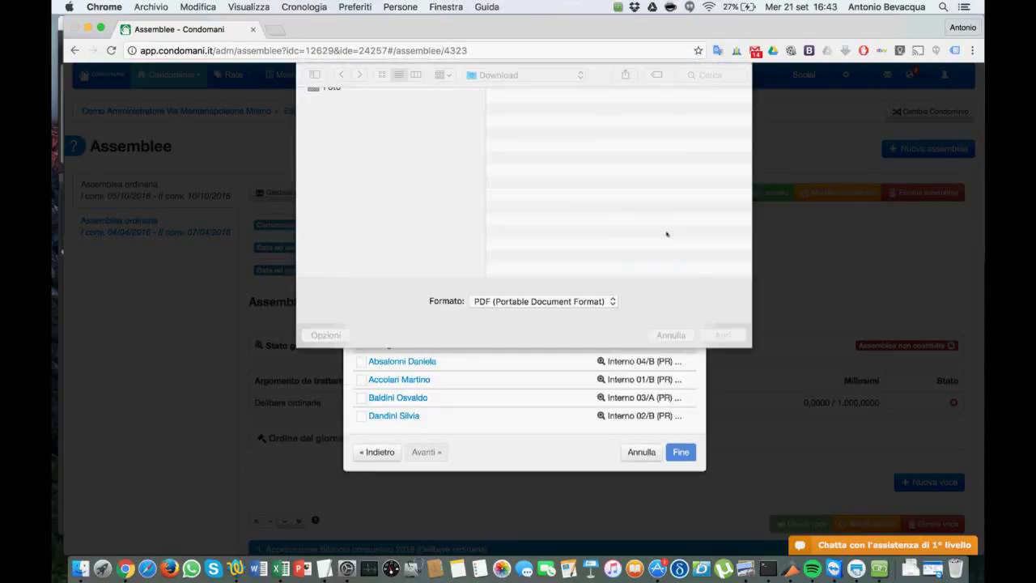
pyautogui.click(540, 109)
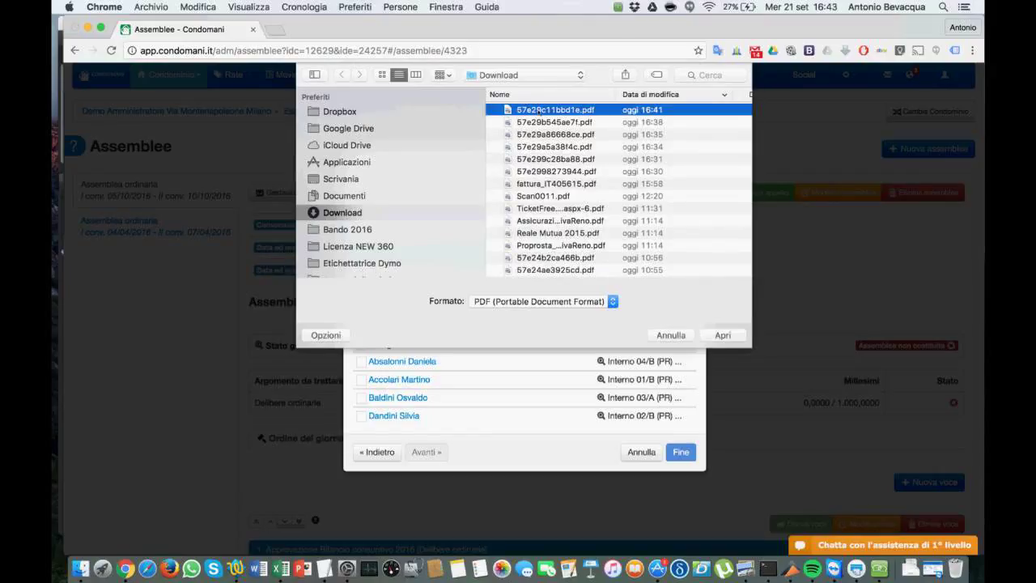
pyautogui.doubleClick(540, 109)
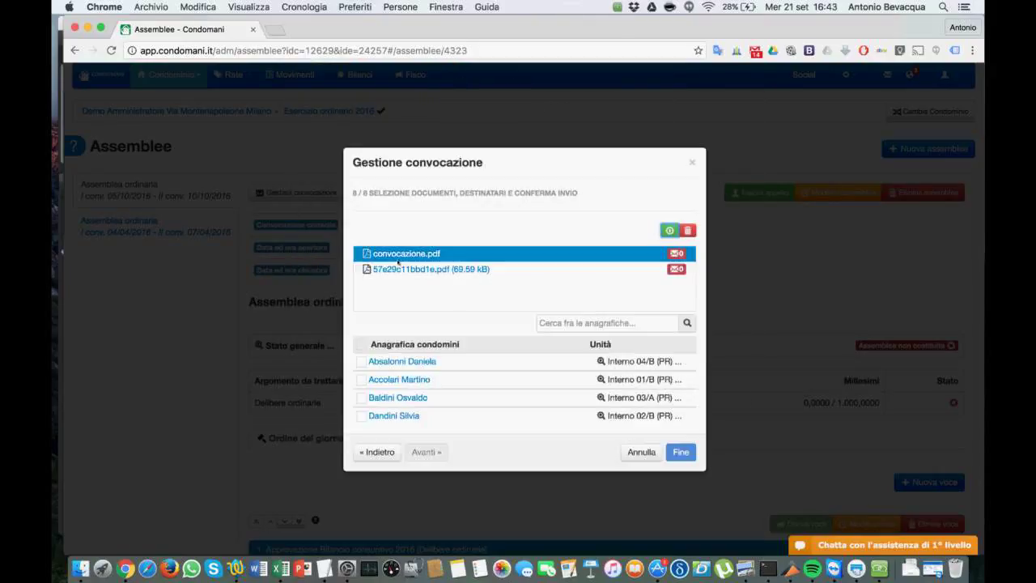
# - Select both convocazione.pdf and 57e29c11bbd1e.pdf and assign them to all the condomini
pyautogui.click(437, 270)
pyautogui.keyDown('shift'); pyautogui.click(399, 254); pyautogui.keyUp('shift')
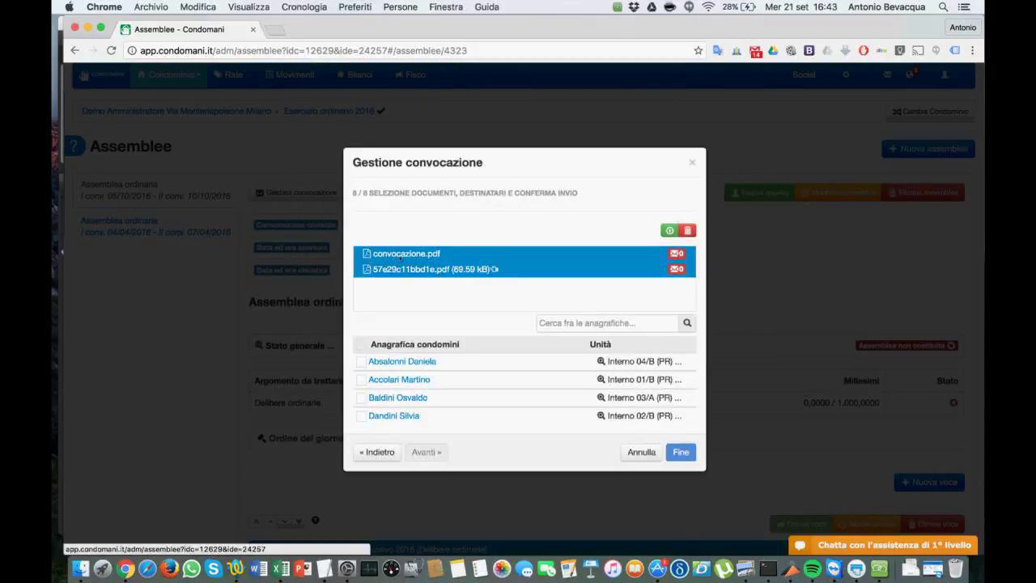
pyautogui.click(362, 344)
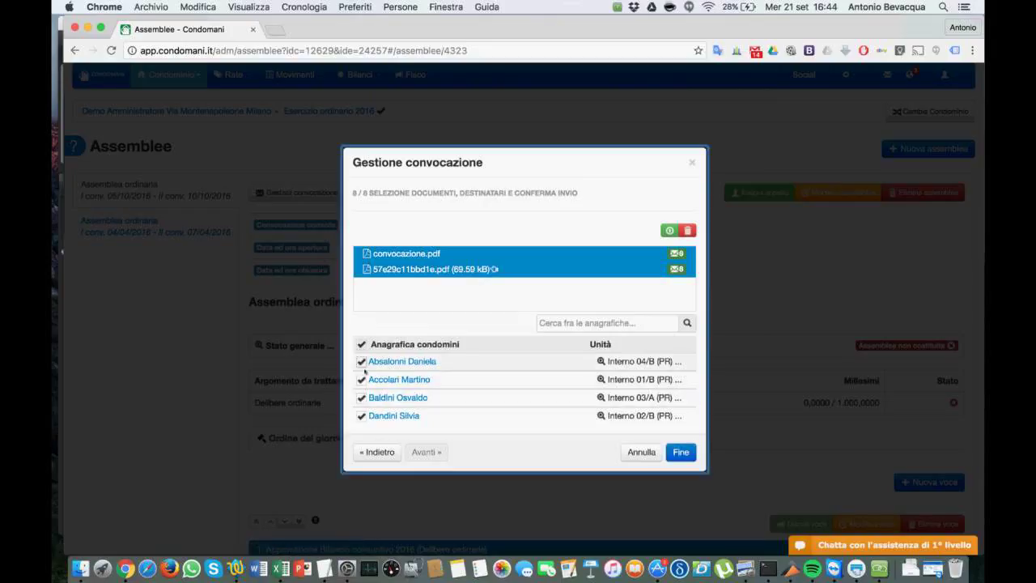
# - Exclude every recipient from the mailing except the first two condomini, Interno 04/B and Interno 01/B
pyautogui.click(361, 397)
pyautogui.scroll(-1, 361, 397)
pyautogui.click(362, 397)
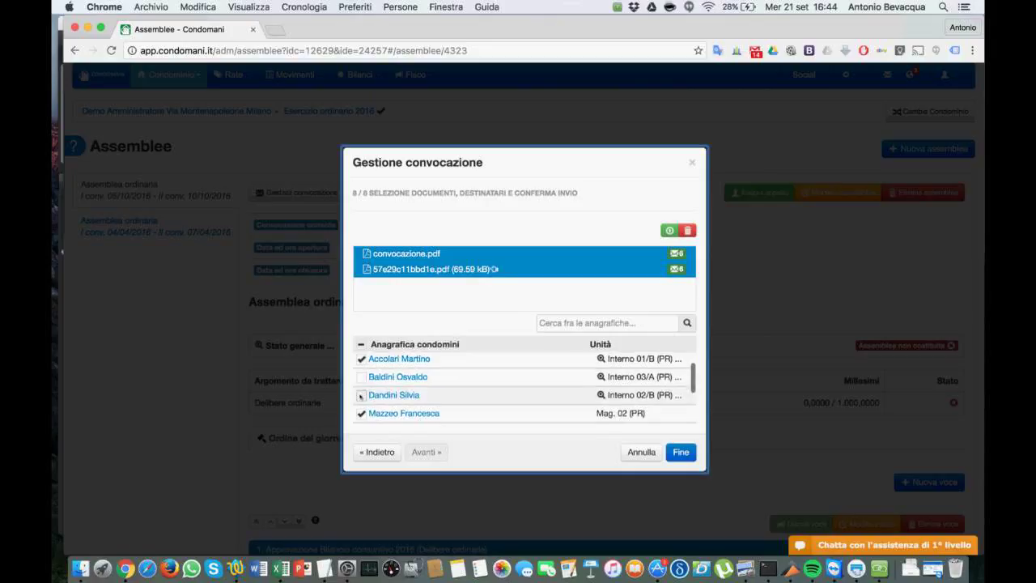
pyautogui.click(362, 415)
pyautogui.scroll(-1, 362, 416)
pyautogui.scroll(-1, 361, 413)
pyautogui.click(361, 394)
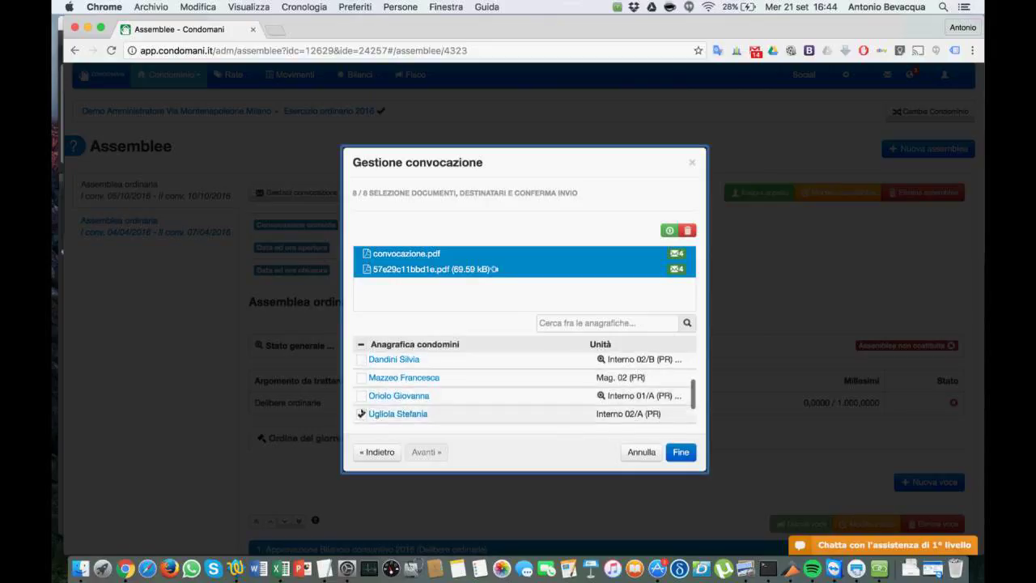
pyautogui.click(361, 413)
pyautogui.scroll(-2, 362, 409)
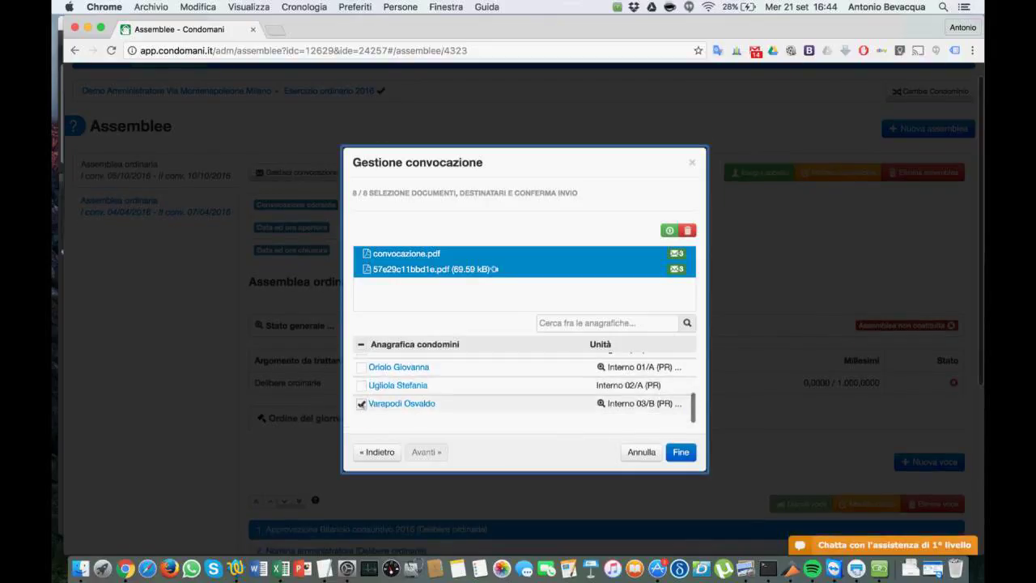
pyautogui.click(362, 403)
pyautogui.scroll(5, 420, 395)
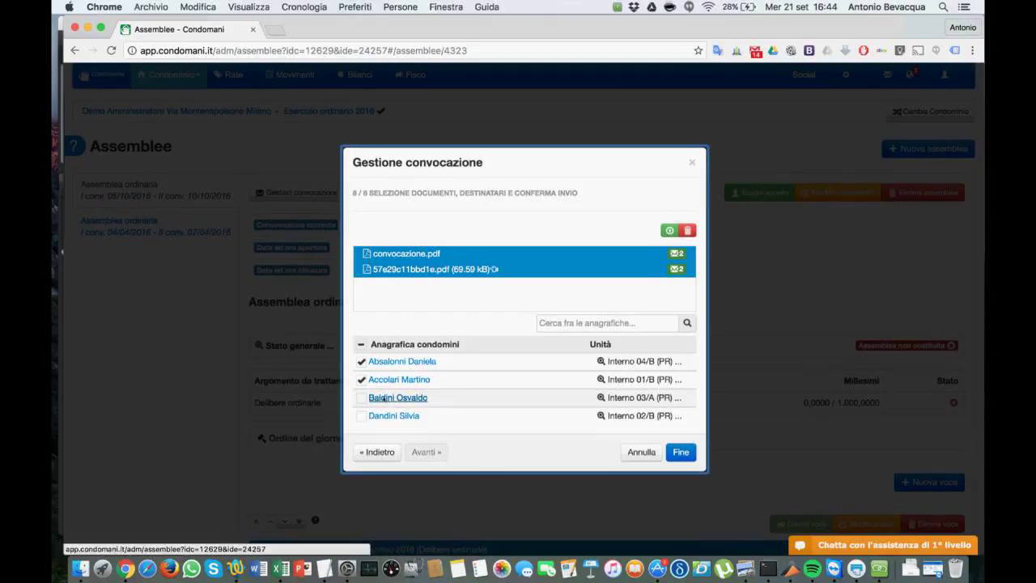
# - Check the address data in the record of the Interno 03/A condomino and close it without changes
pyautogui.click(384, 397)
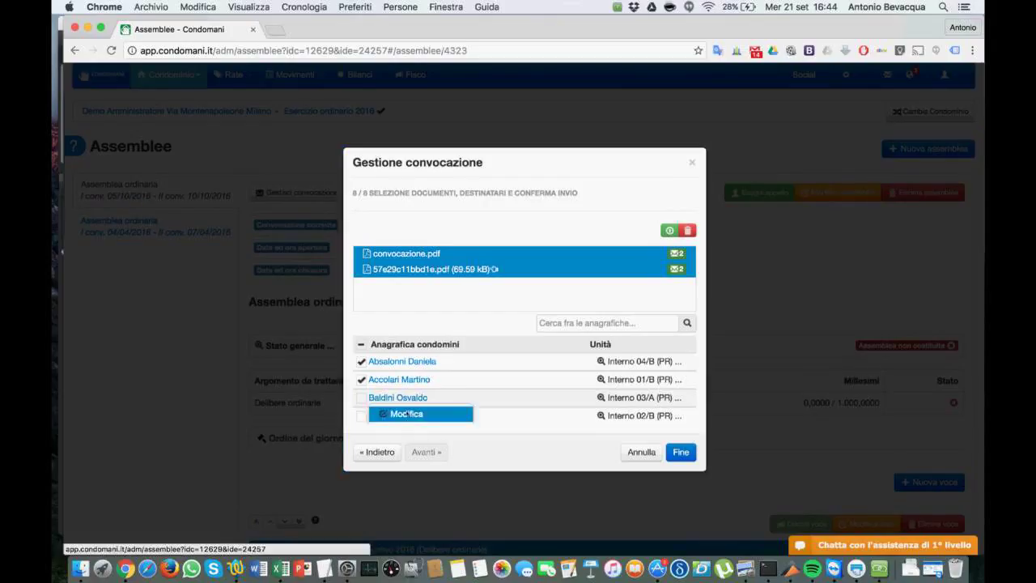
pyautogui.click(407, 413)
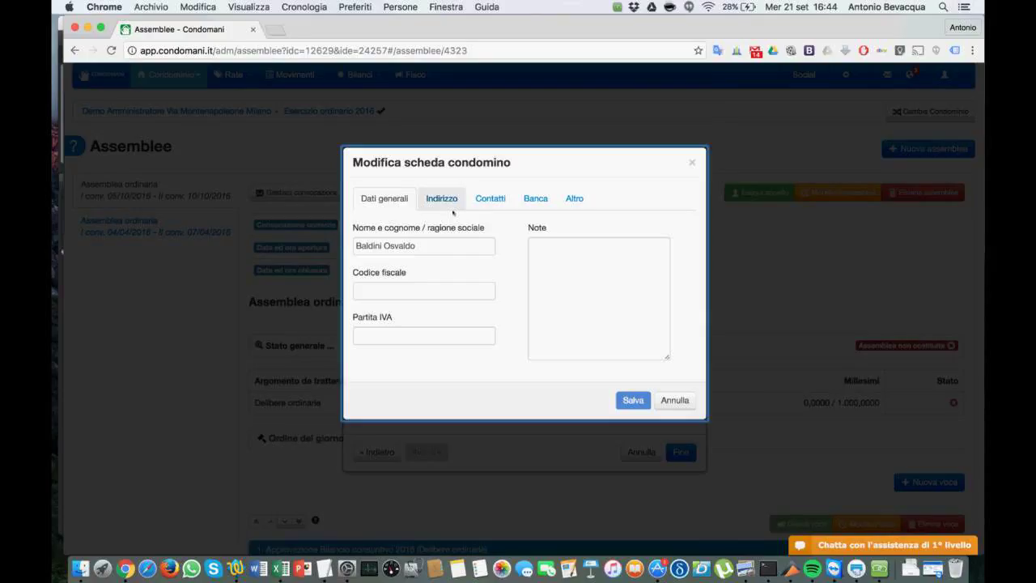
pyautogui.click(444, 199)
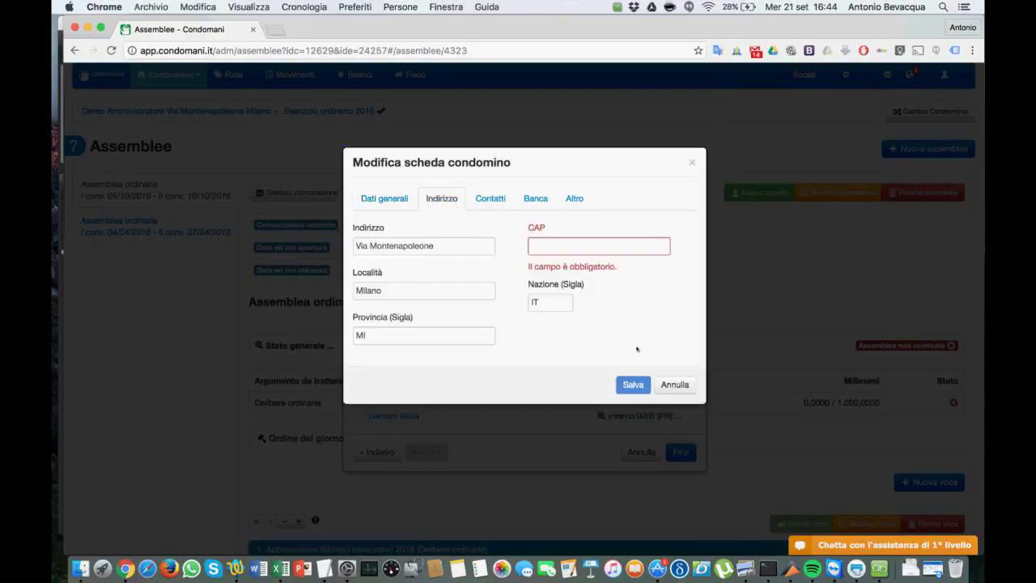
pyautogui.click(675, 385)
# - Include the Interno 03/A condomino among the recipients and try to send the convocation
pyautogui.moveTo(427, 397); pyautogui.dragTo(363, 400)
pyautogui.click(362, 399)
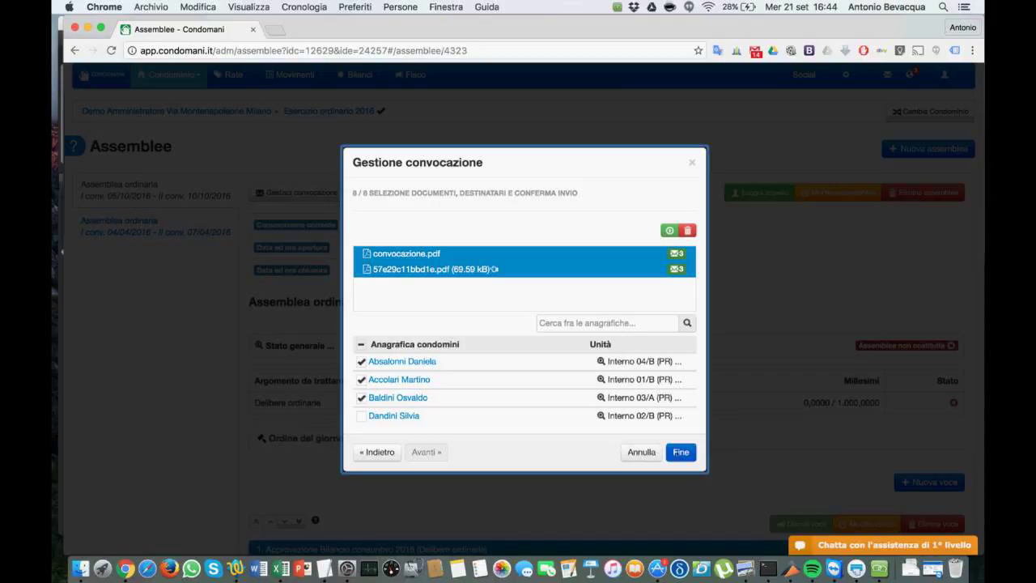
pyautogui.click(678, 451)
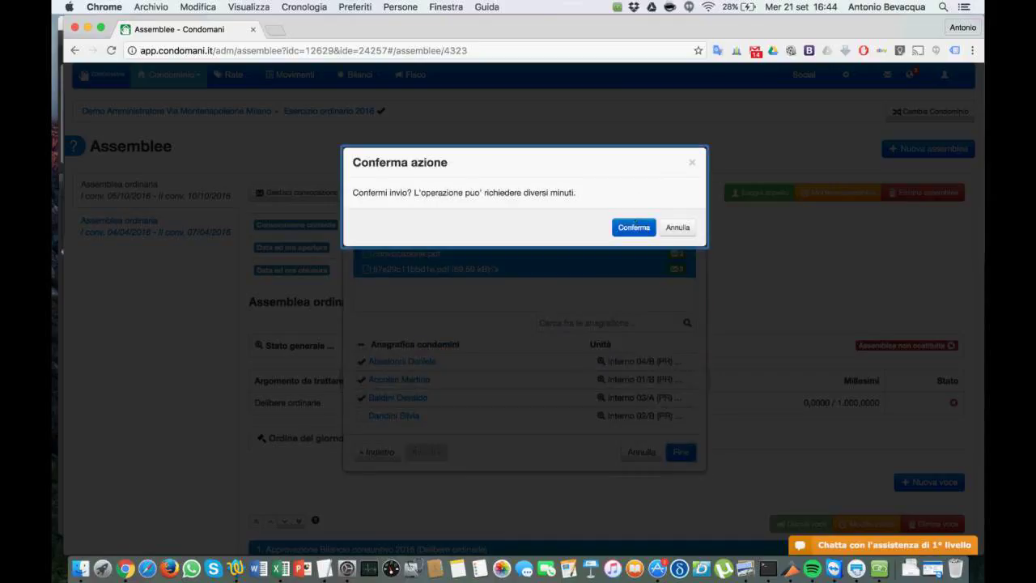
pyautogui.click(635, 225)
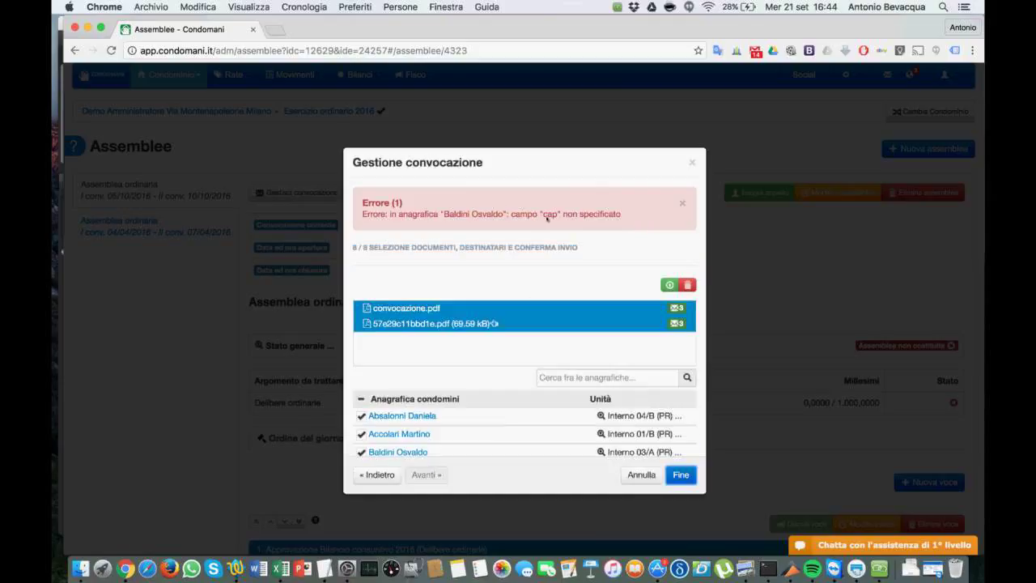
# - Set the missing CAP in the address data of the Interno 03/A condomino to 10000 and save the record
pyautogui.scroll(-1, 427, 404)
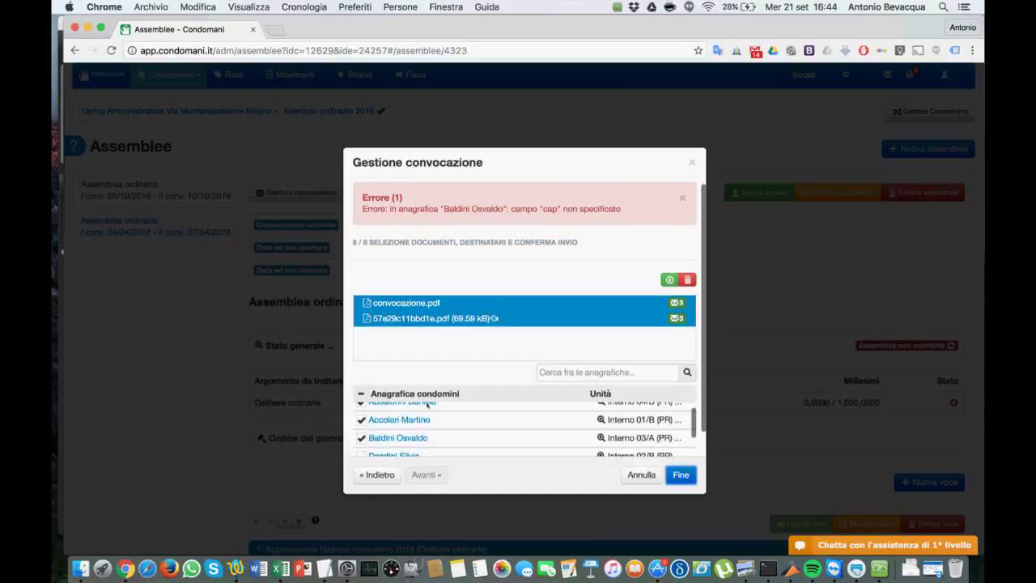
pyautogui.click(399, 437)
pyautogui.click(409, 452)
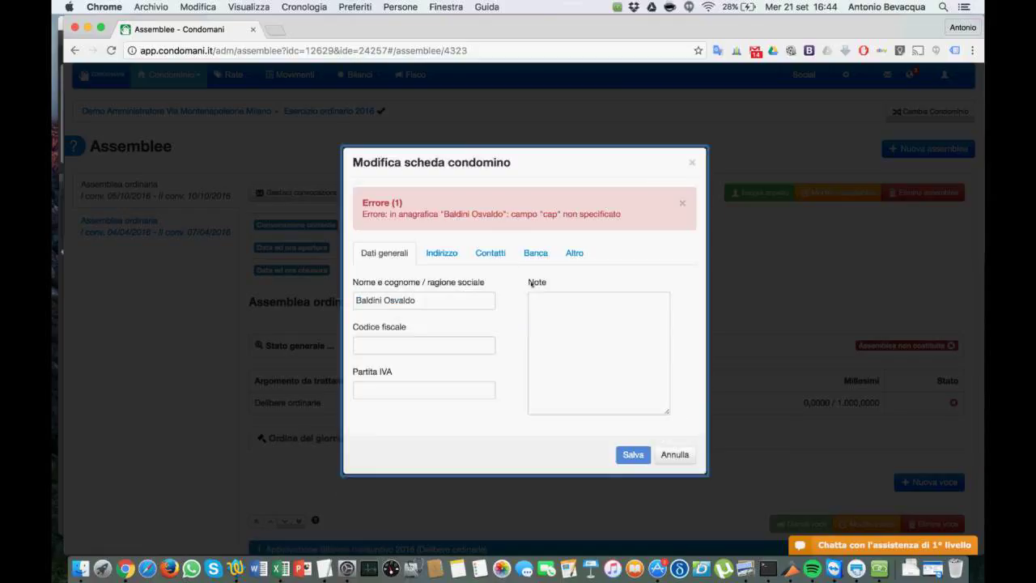
pyautogui.click(490, 253)
pyautogui.click(441, 258)
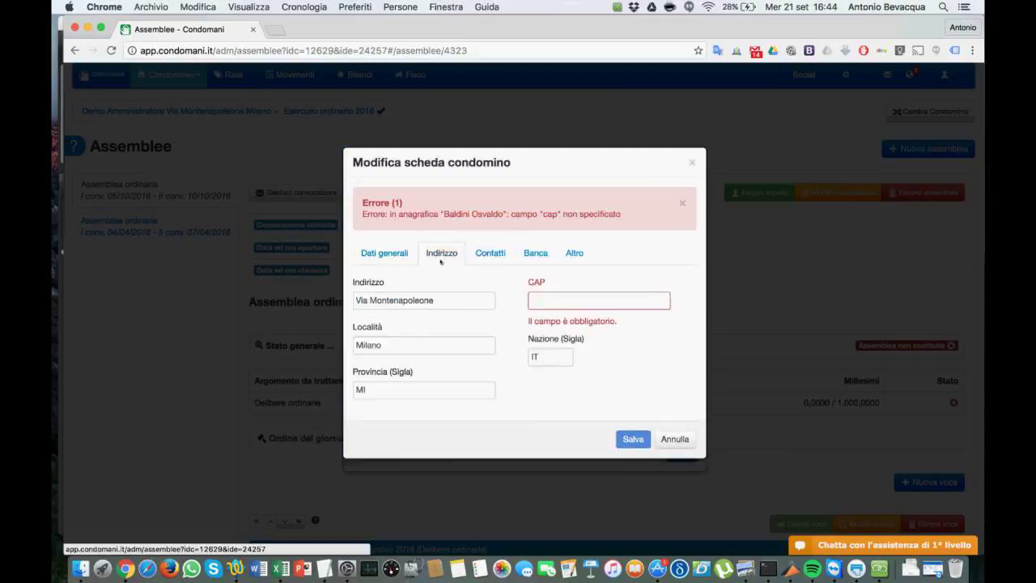
pyautogui.click(563, 299)
pyautogui.write('10000')
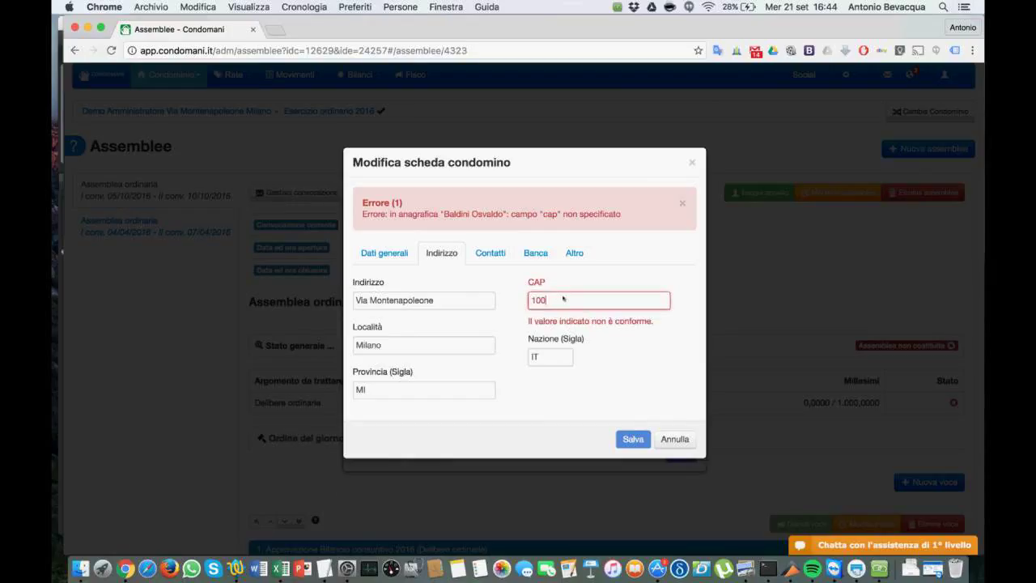
pyautogui.click(634, 440)
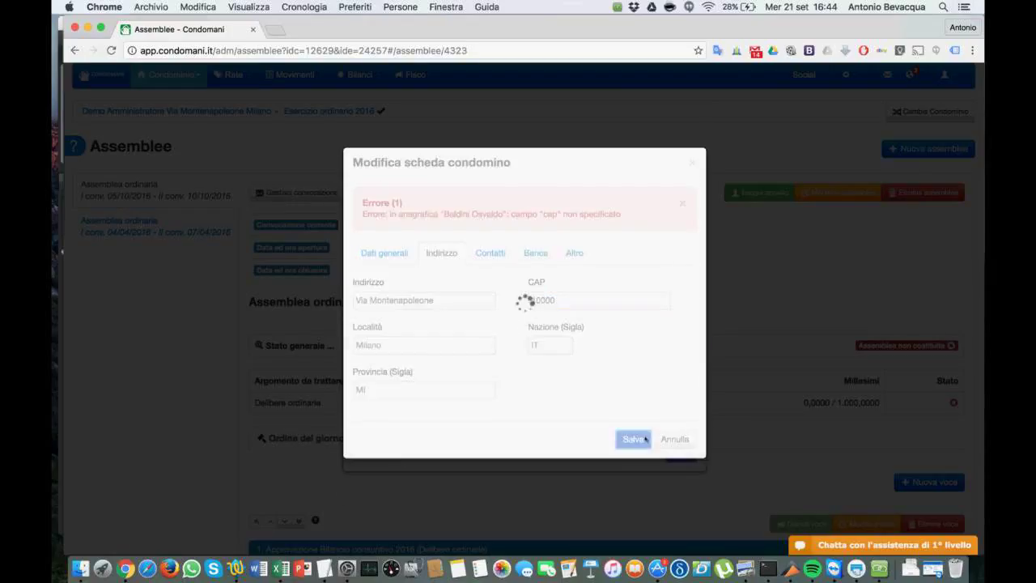
# - Dismiss the error, send the two documents to the three selected condomini, and confirm the mailing
pyautogui.click(683, 204)
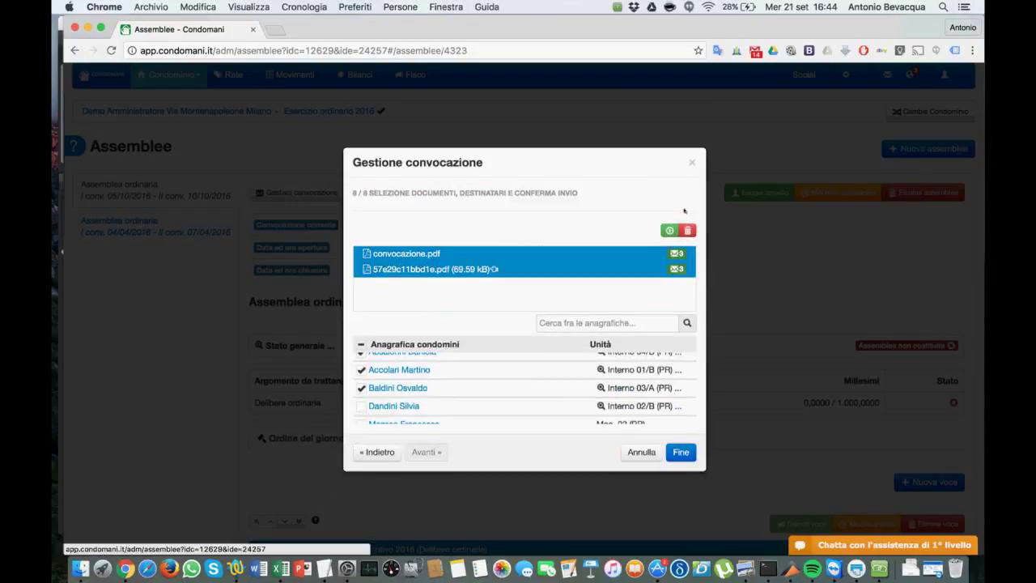
pyautogui.click(675, 454)
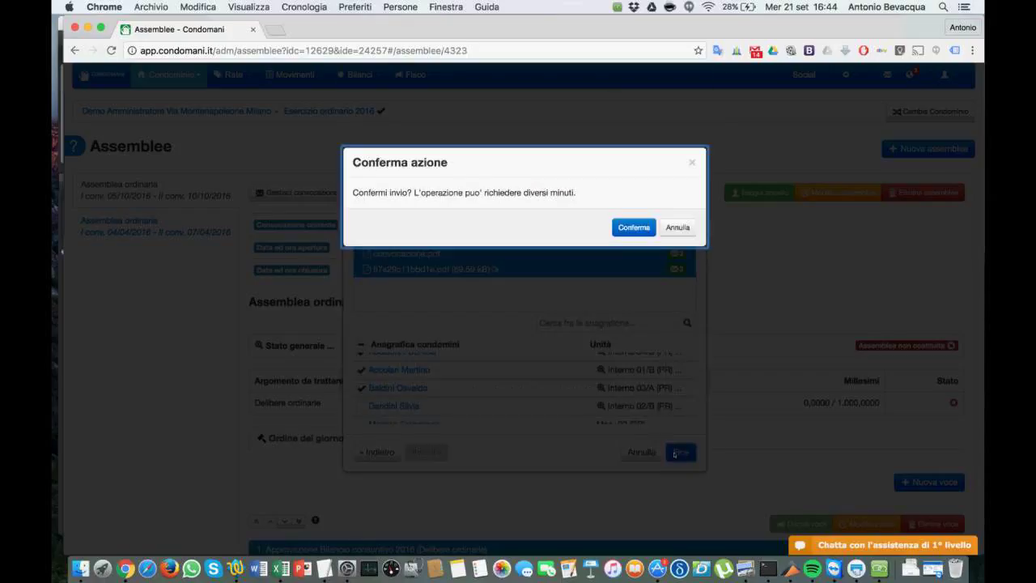
pyautogui.click(635, 227)
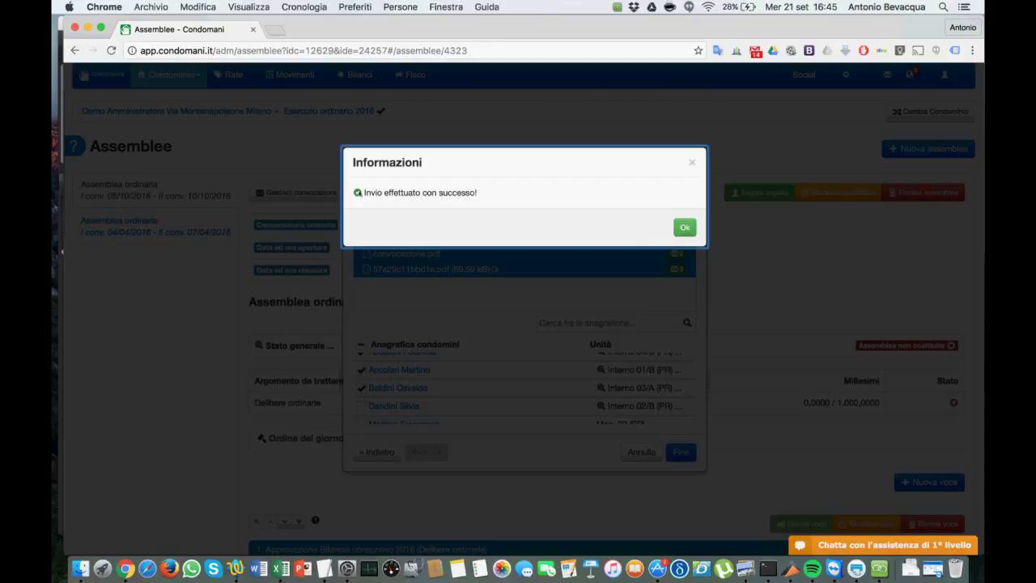
pyautogui.moveTo(358, 193); pyautogui.dragTo(493, 195)
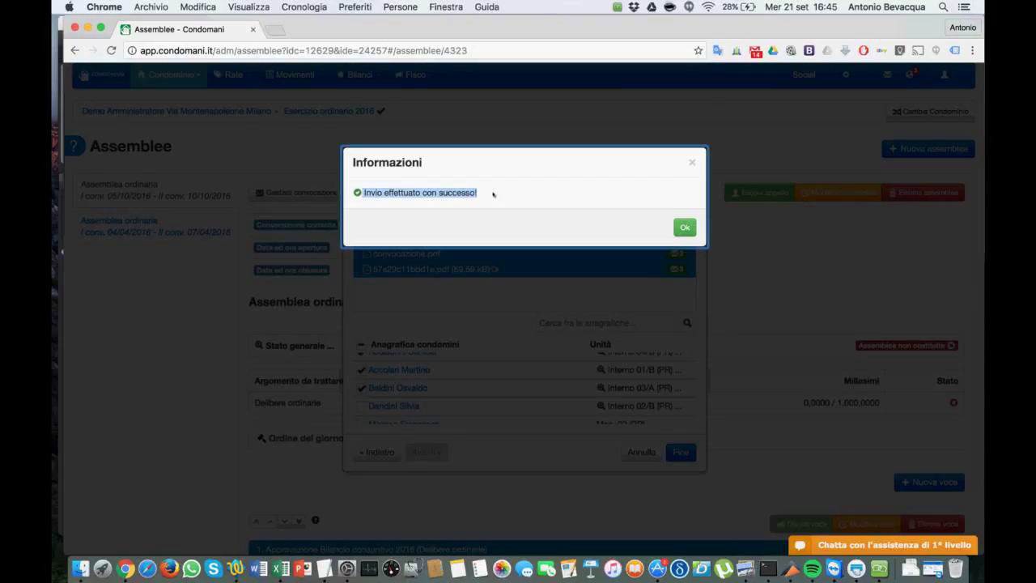
pyautogui.click(684, 227)
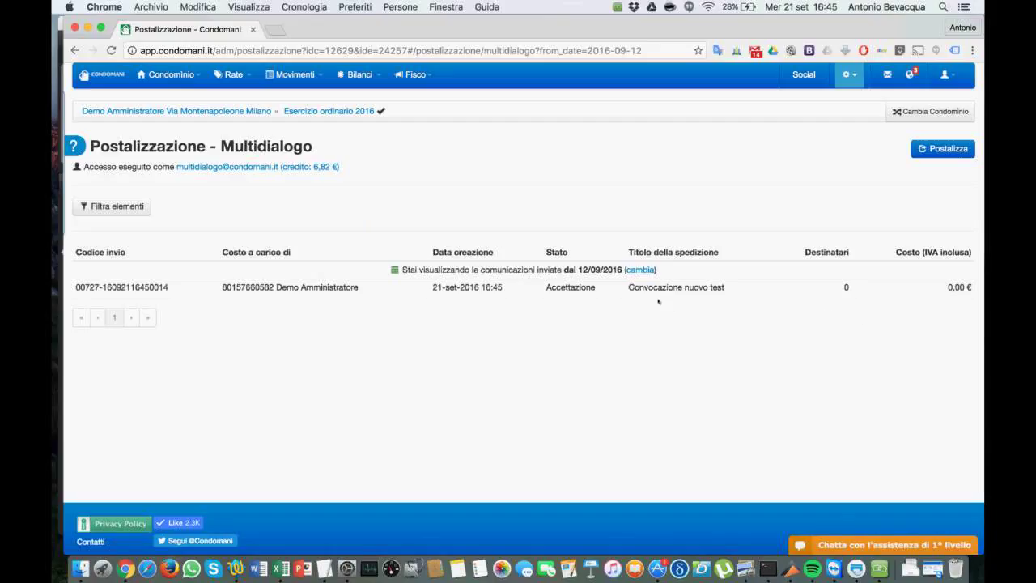
# - Examine the details of the "Convocazione nuovo test" mailing and return to the list of mailings
pyautogui.click(432, 292)
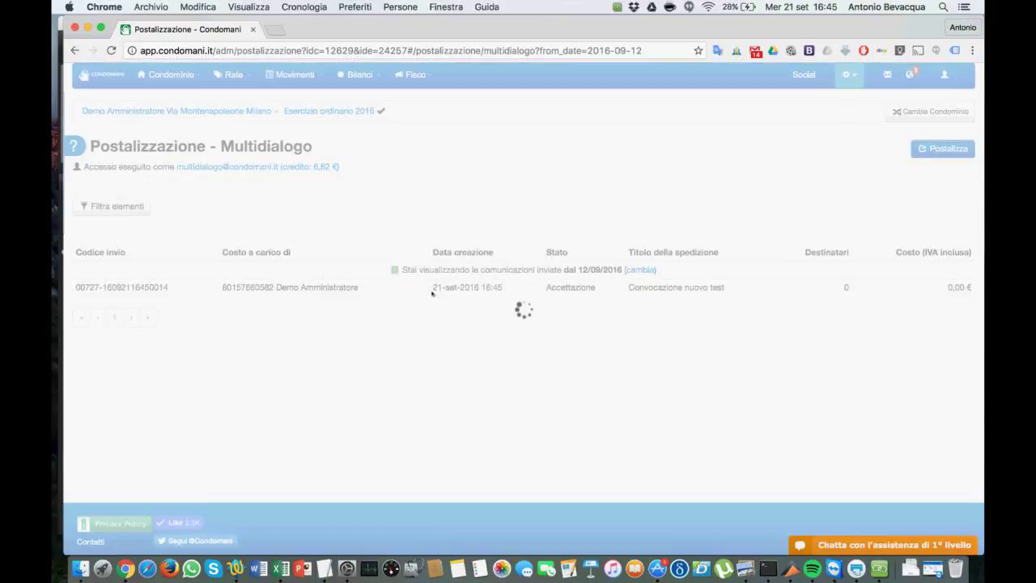
pyautogui.scroll(-1, 320, 378)
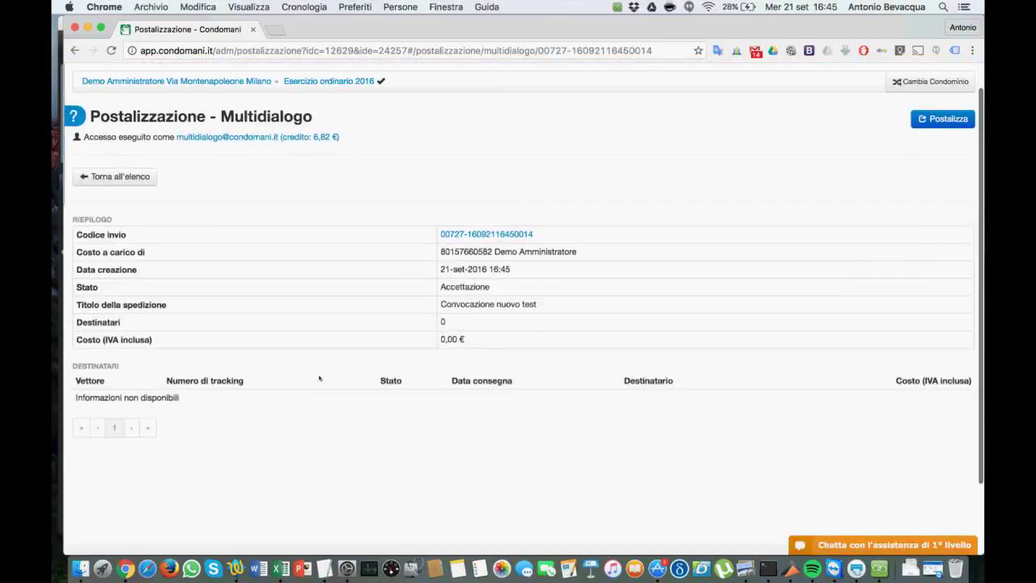
pyautogui.scroll(-1, 503, 229)
pyautogui.click(503, 229)
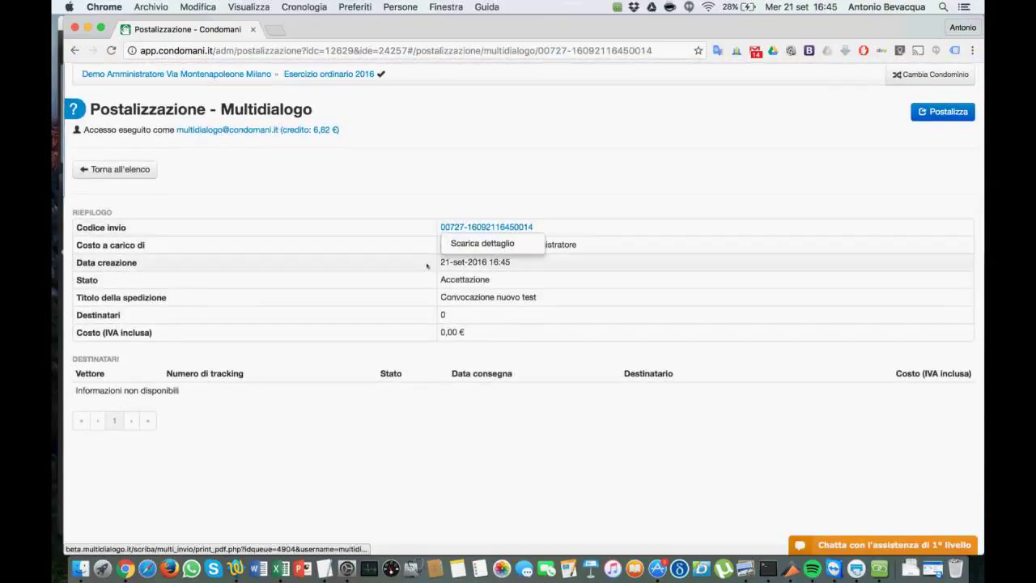
pyautogui.click(110, 127)
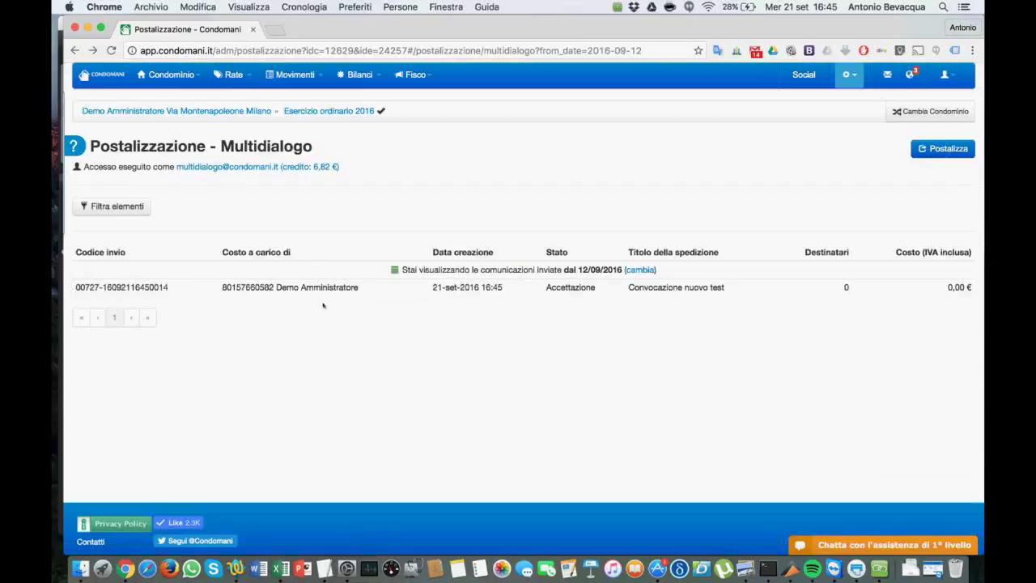
pyautogui.click(356, 288)
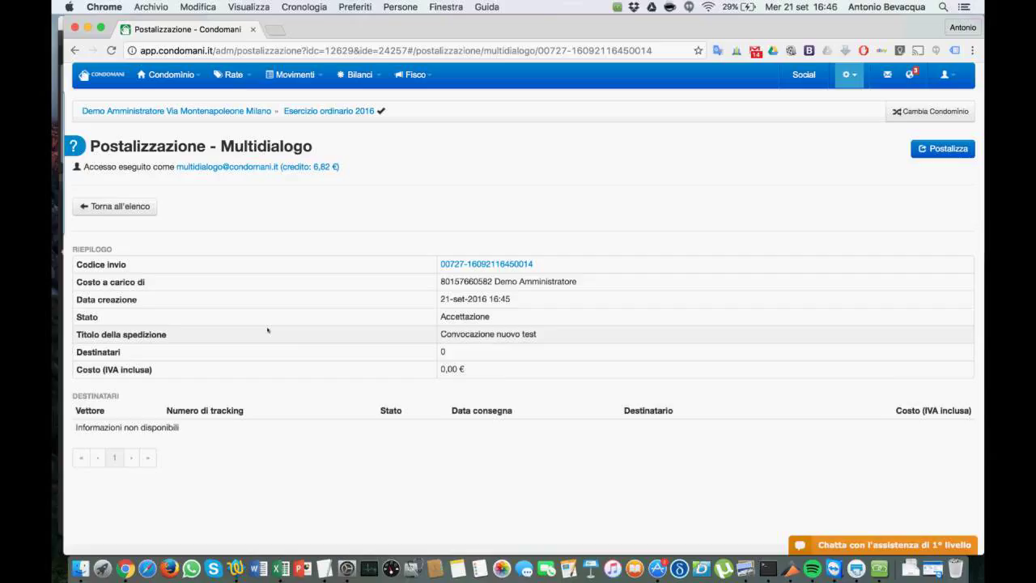
pyautogui.click(127, 206)
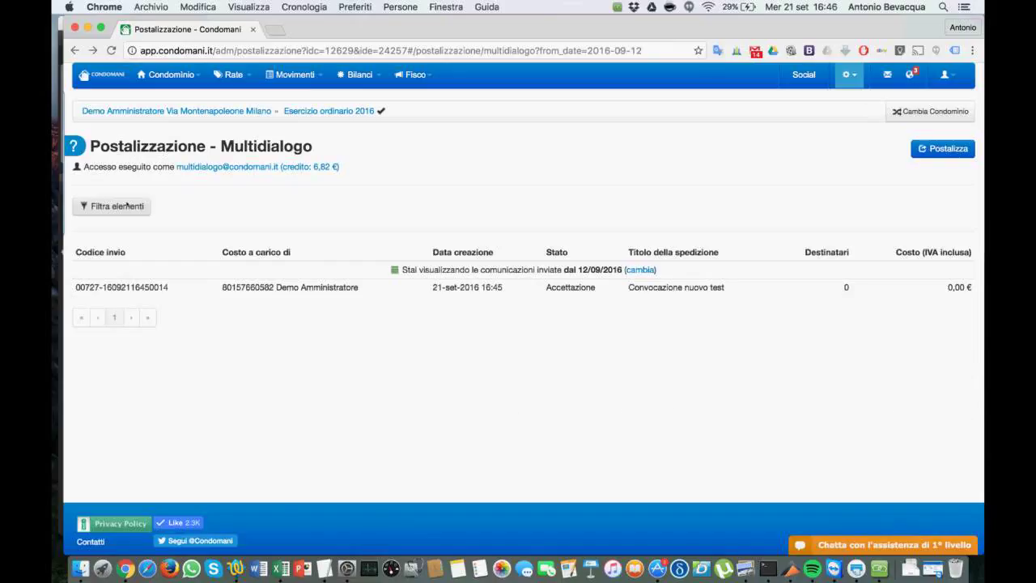
# - Return to the Assemblee page and review the general status and agenda items of the 05/10/2016 ordinary assembly
pyautogui.click(184, 73)
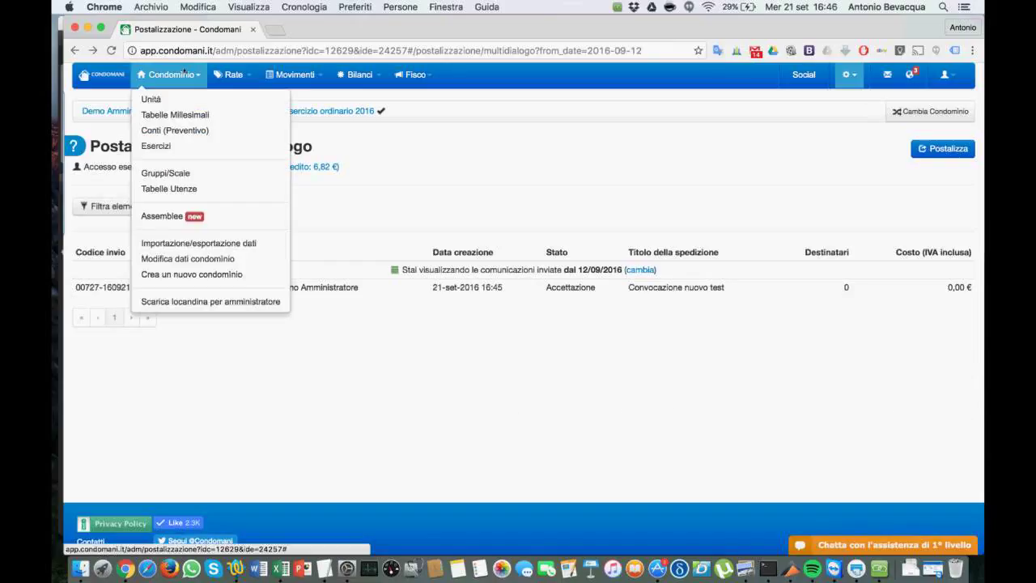
pyautogui.click(186, 217)
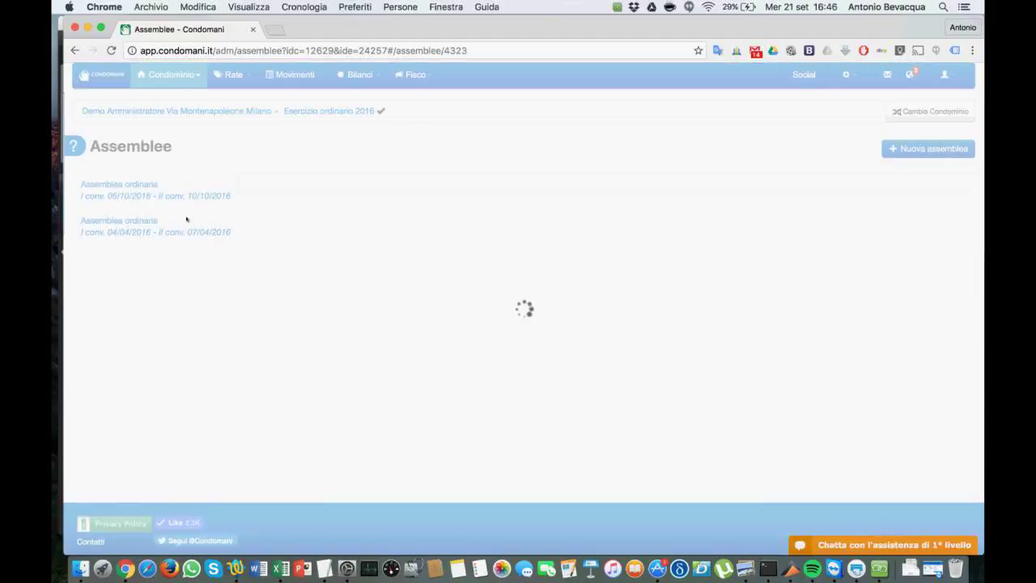
pyautogui.scroll(-3, 546, 305)
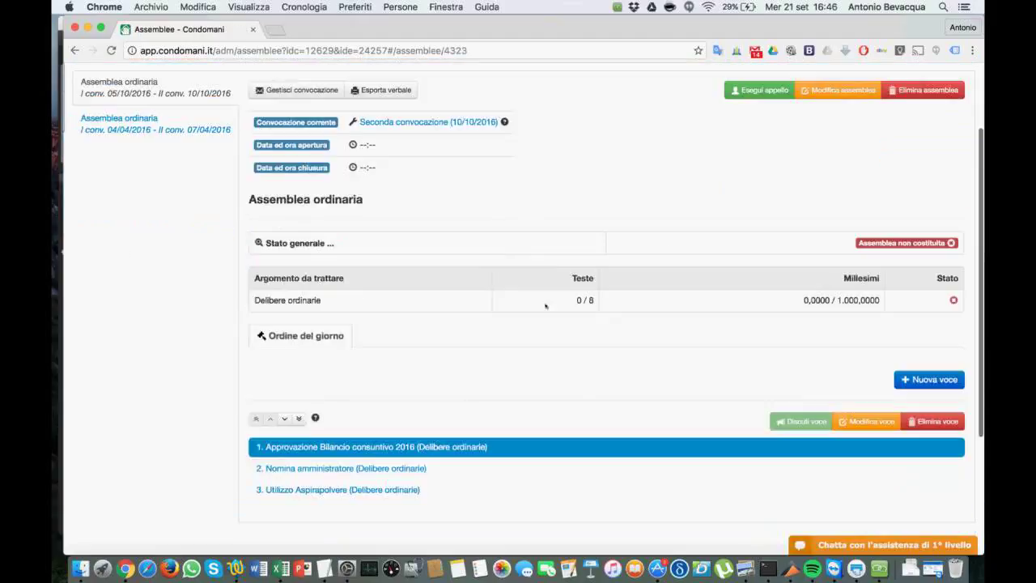
pyautogui.scroll(-2, 546, 305)
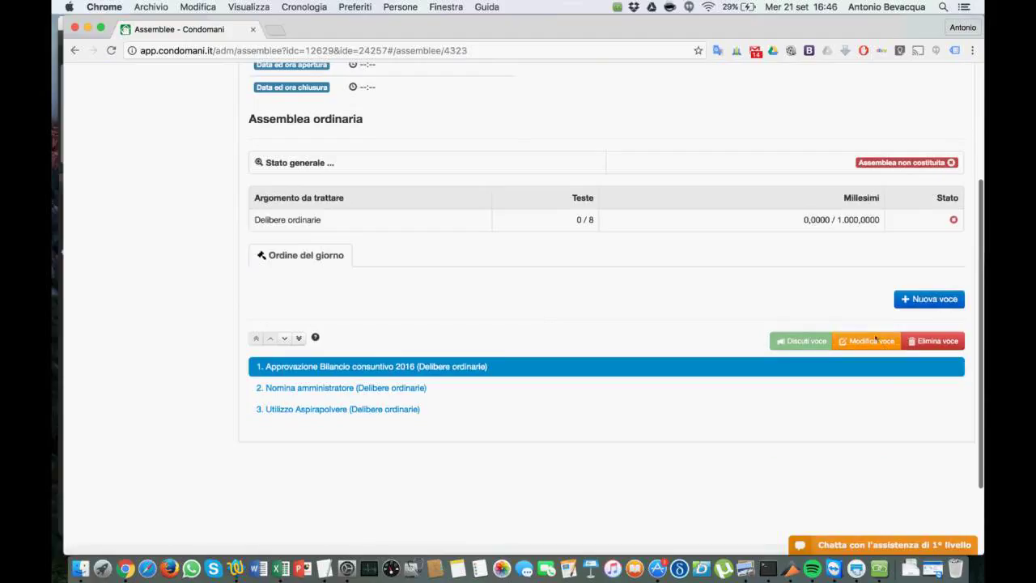
pyautogui.scroll(1, 768, 302)
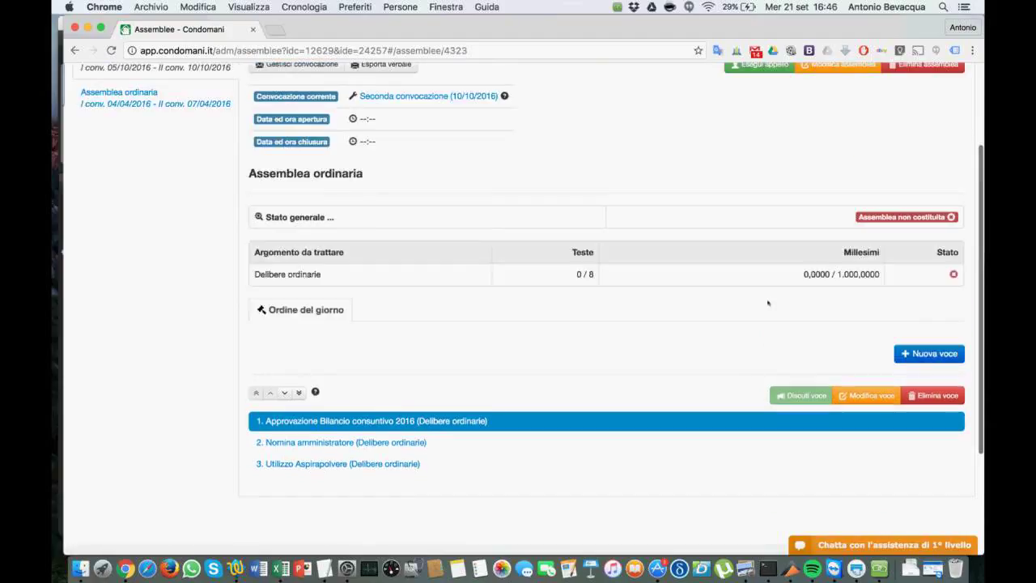
pyautogui.scroll(2, 768, 303)
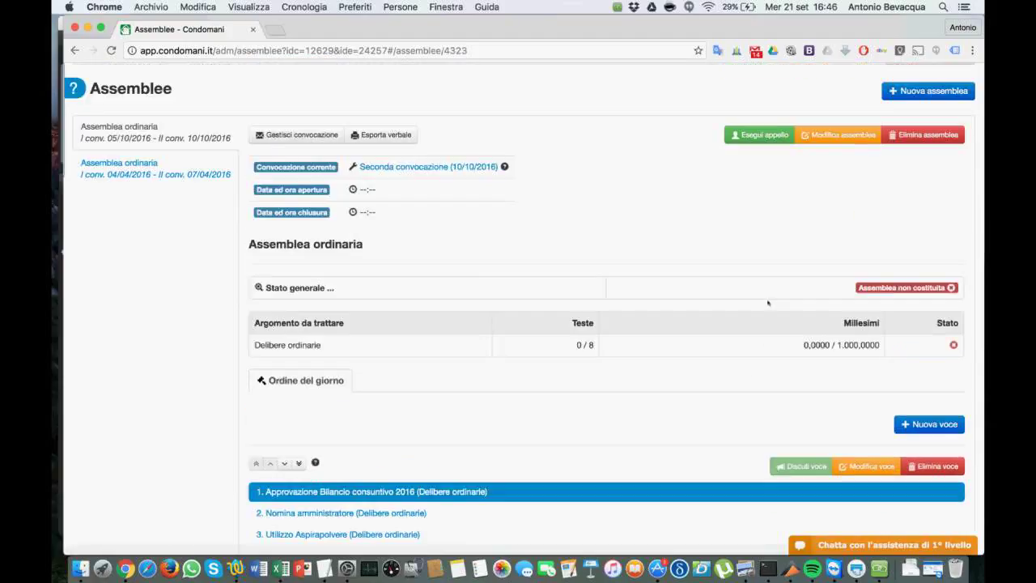
pyautogui.scroll(-3, 713, 420)
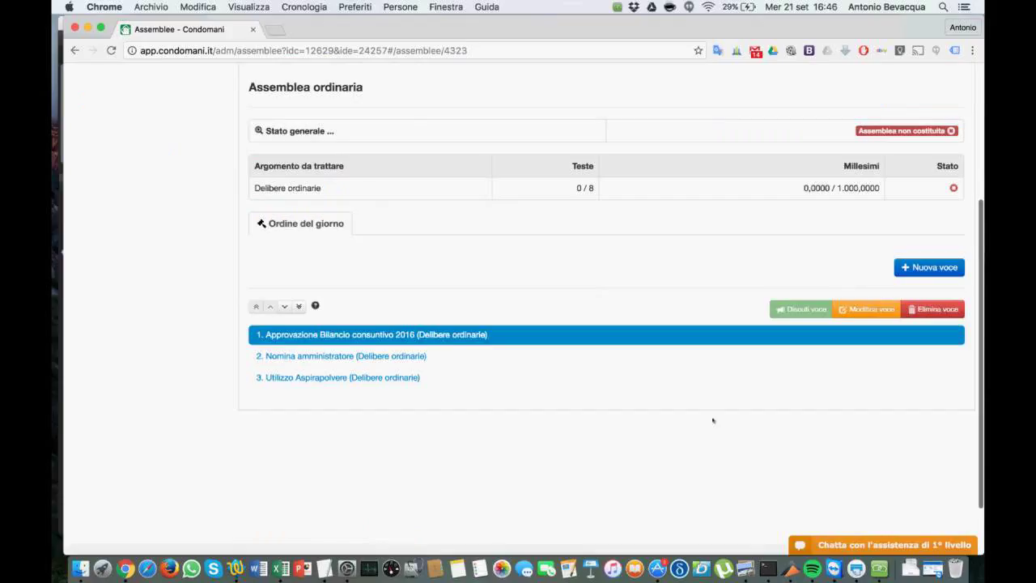
pyautogui.scroll(3, 713, 420)
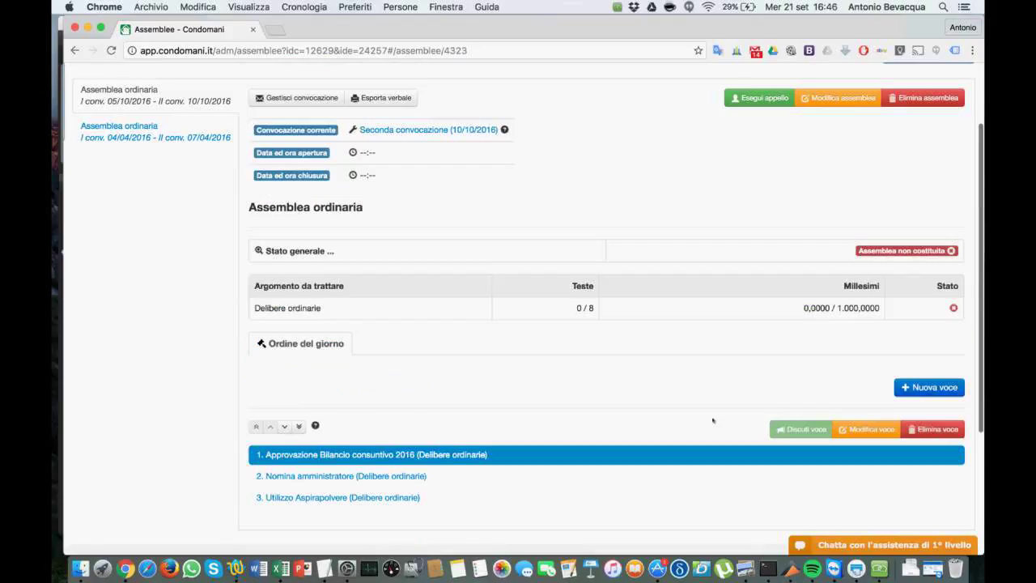
pyautogui.scroll(1, 713, 420)
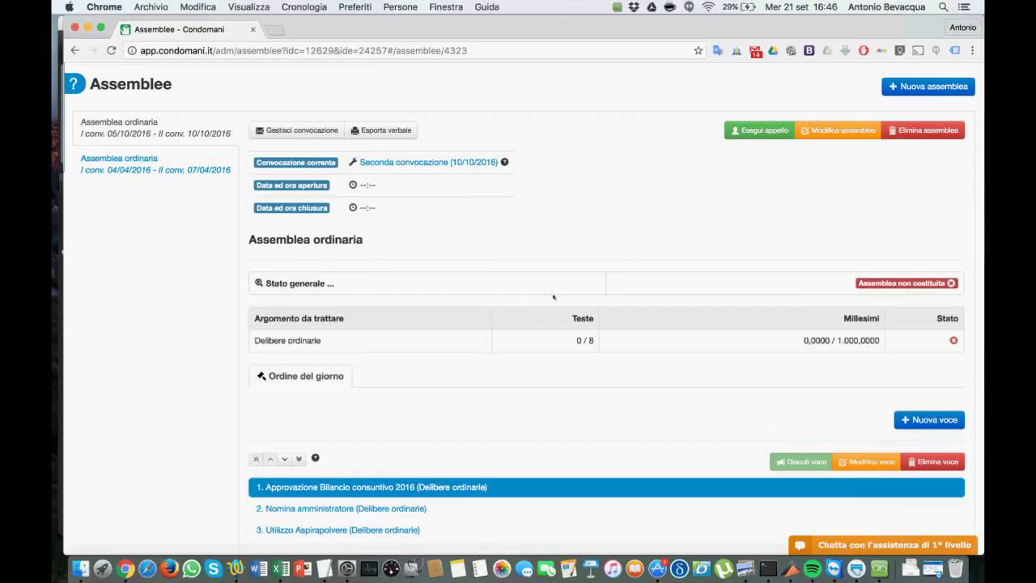
# - Check the choices available for the assembly's current convocation and close them without a change
pyautogui.scroll(1, 554, 297)
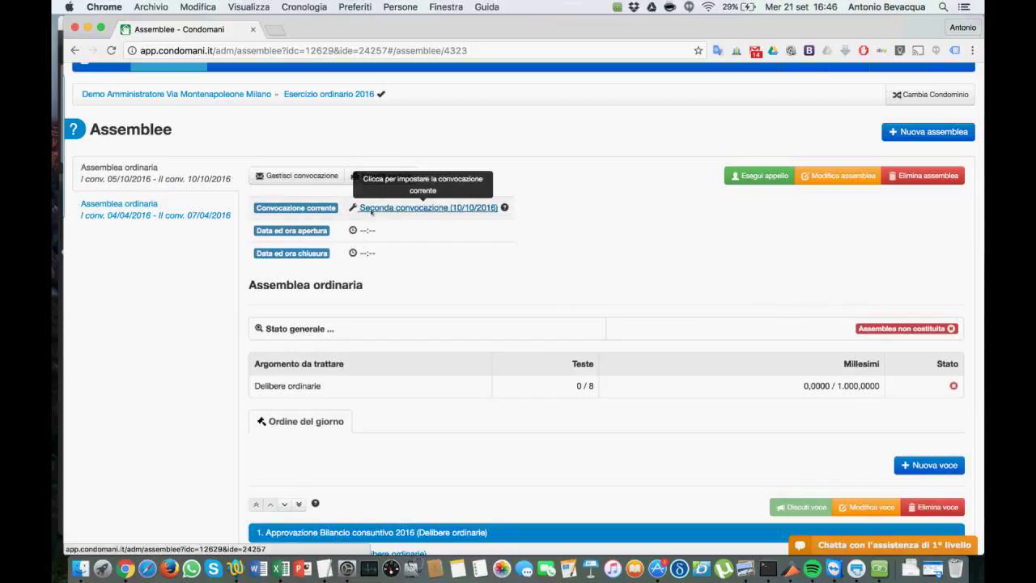
pyautogui.click(352, 209)
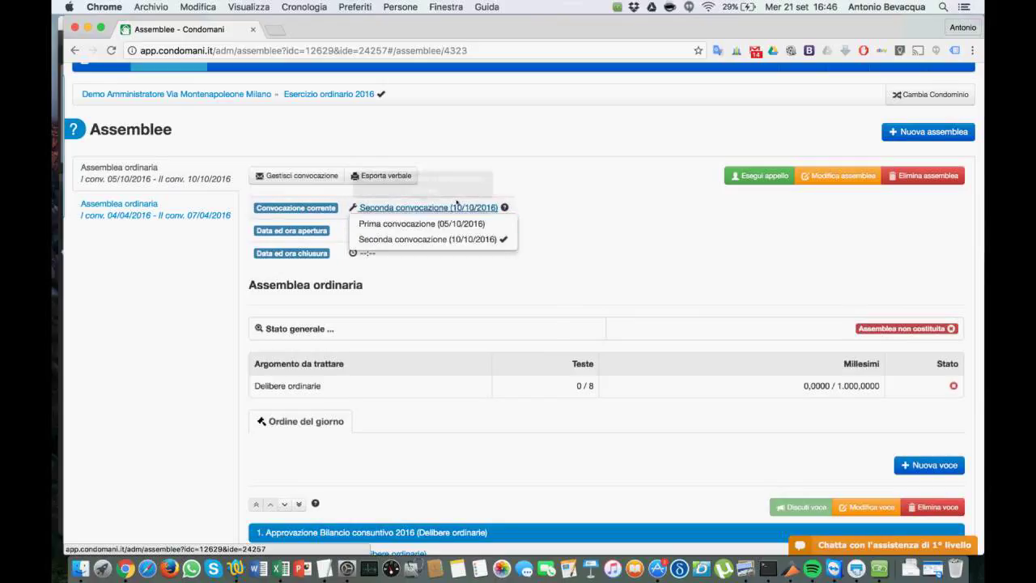
pyautogui.press('Escape')
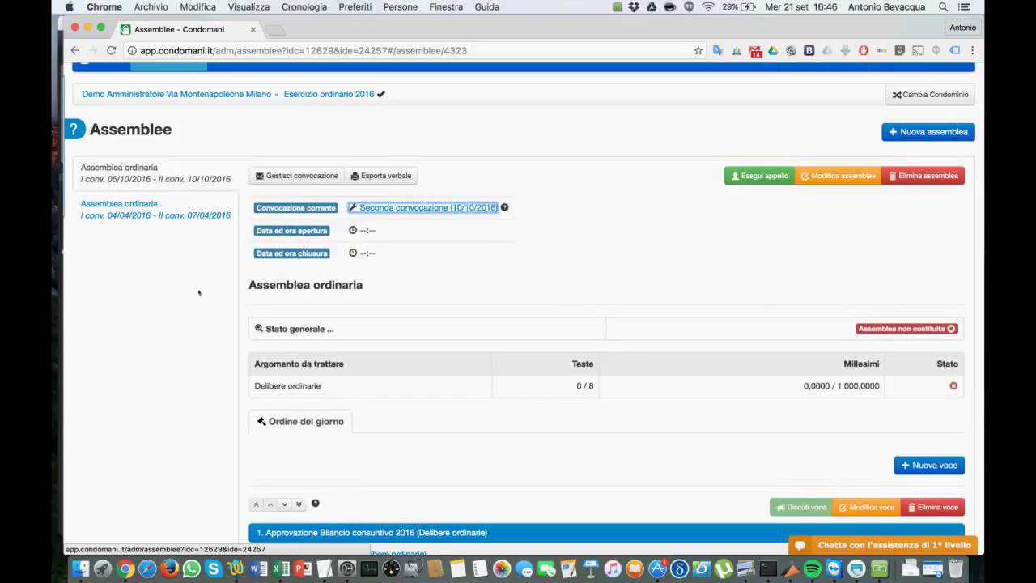
pyautogui.press('super+Tab')
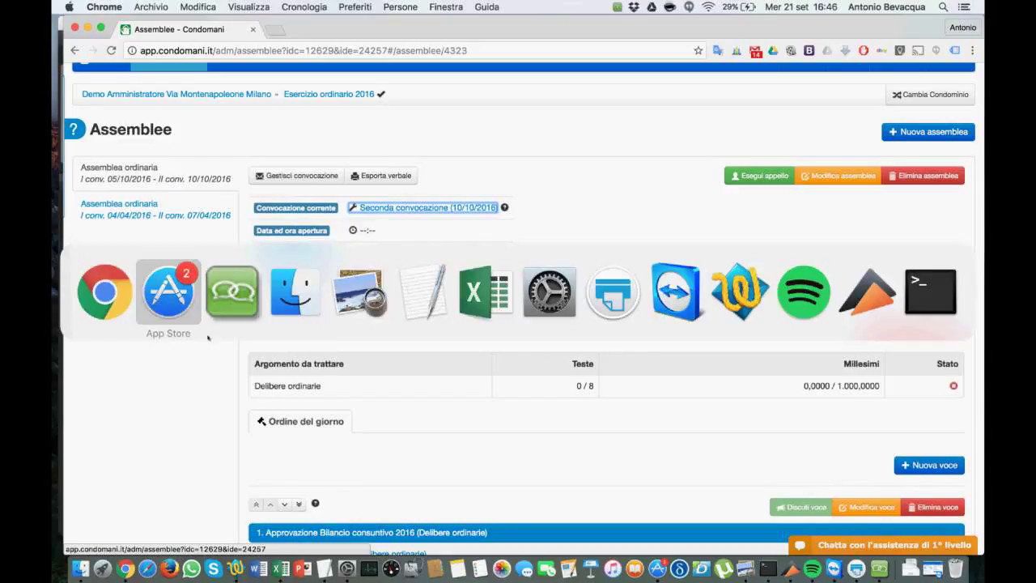
pyautogui.press('super+Tab')
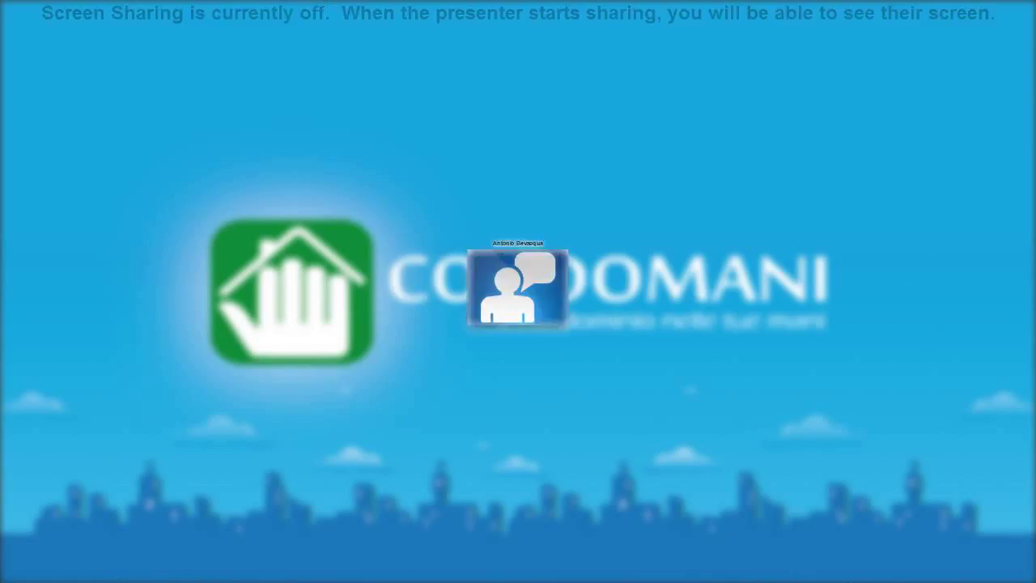